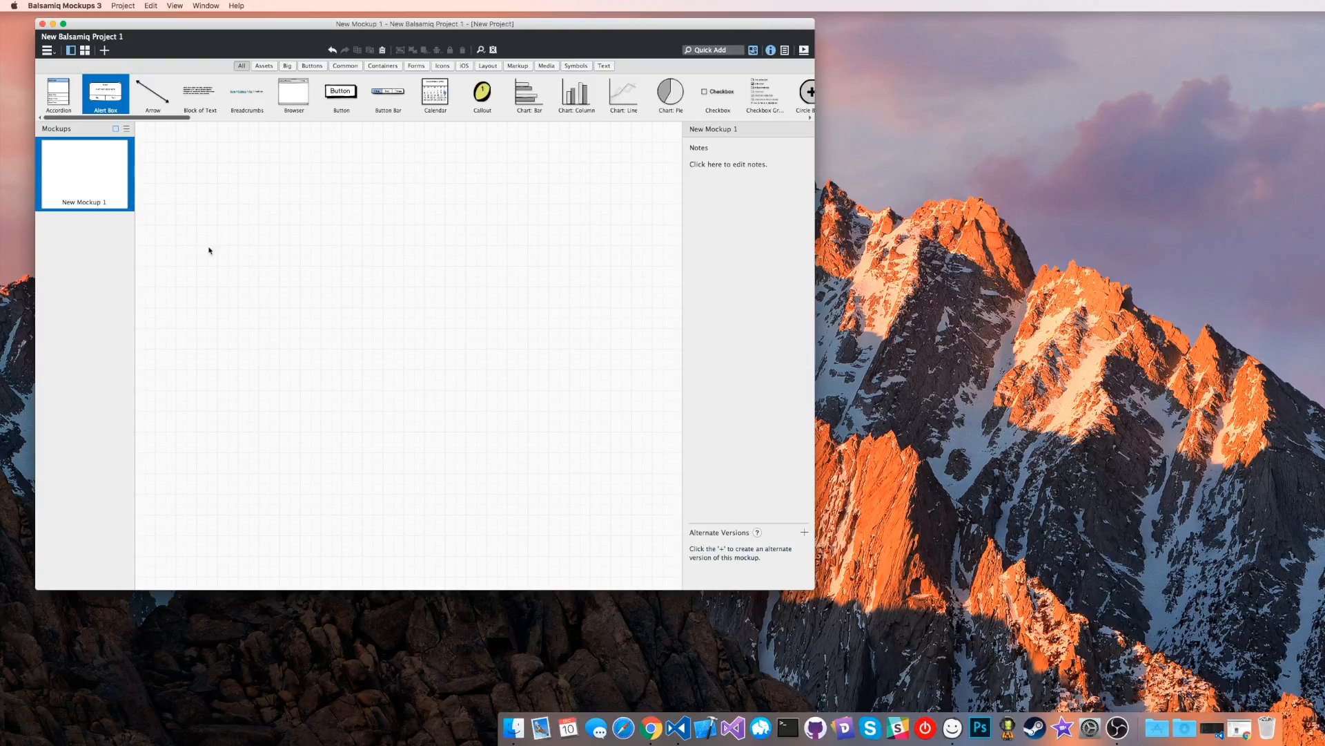
{"action": "left_click_drag", "start_coordinate": [278, 105], "coordinate": [106, 185]}
{"action": "double_click", "coordinate": [295, 97]}
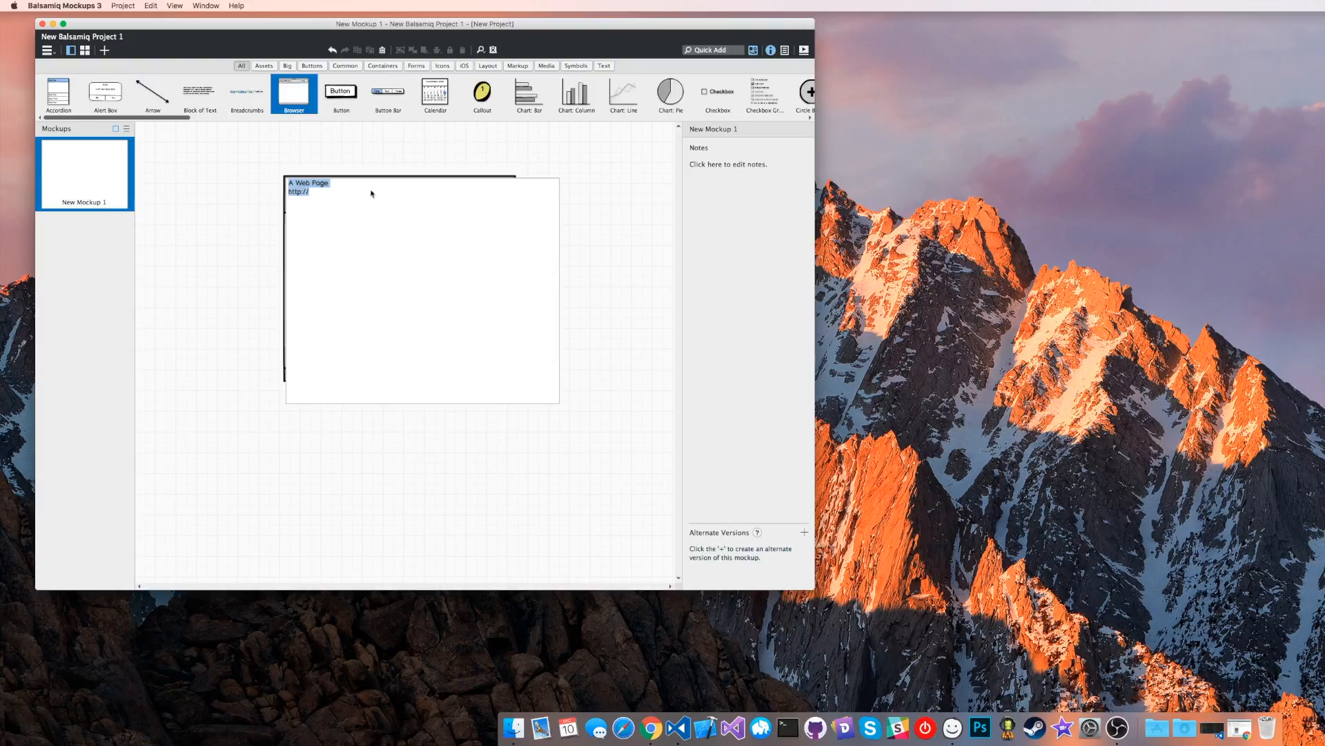
{"action": "left_click", "coordinate": [421, 199]}
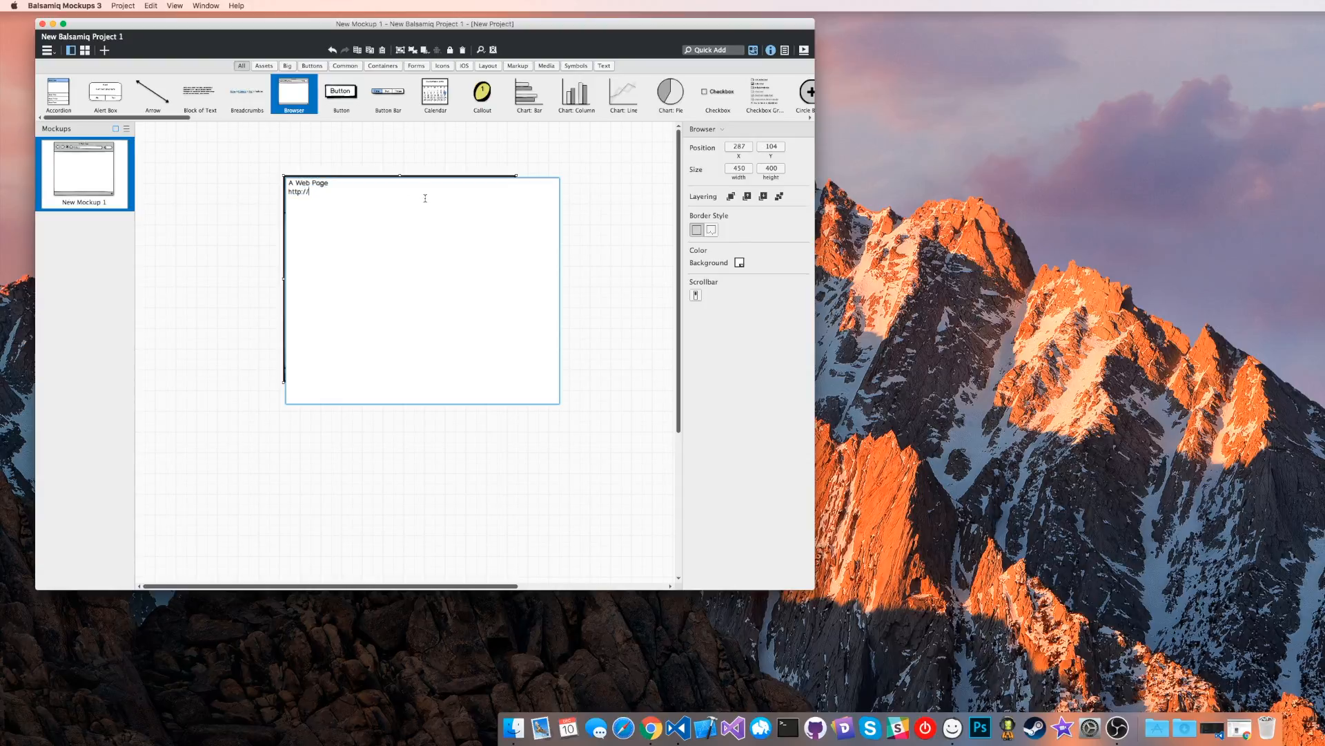
{"action": "type", "text": "mysite.com/fonts"}
{"action": "key", "text": "Return"}
{"action": "left_click", "coordinate": [429, 177]}
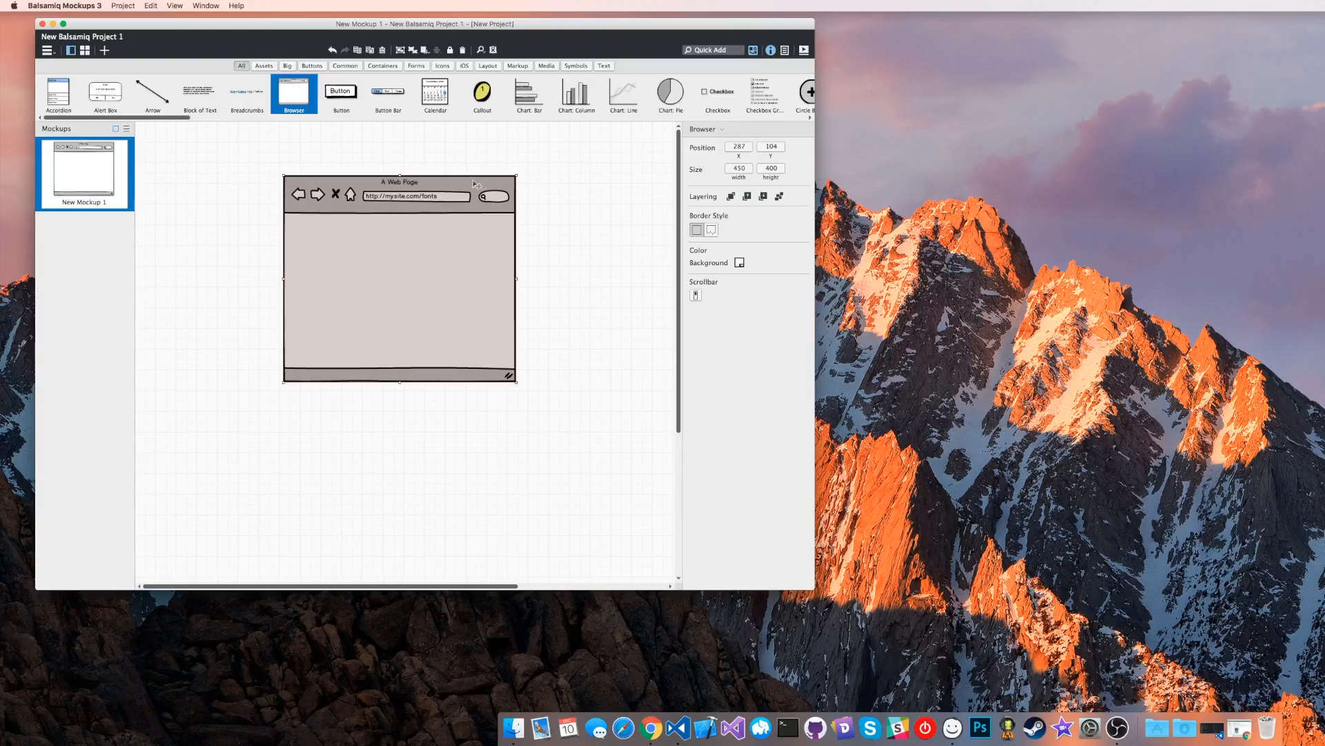
Move the browser control to the canvas's upper-left corner and enlarge it to about 939 × 798.
{"action": "left_click_drag", "start_coordinate": [480, 183], "coordinate": [328, 144]}
{"action": "left_click_drag", "start_coordinate": [400, 350], "coordinate": [654, 556]}
{"action": "left_click_drag", "start_coordinate": [497, 165], "coordinate": [473, 146]}
{"action": "left_click", "coordinate": [647, 227]}
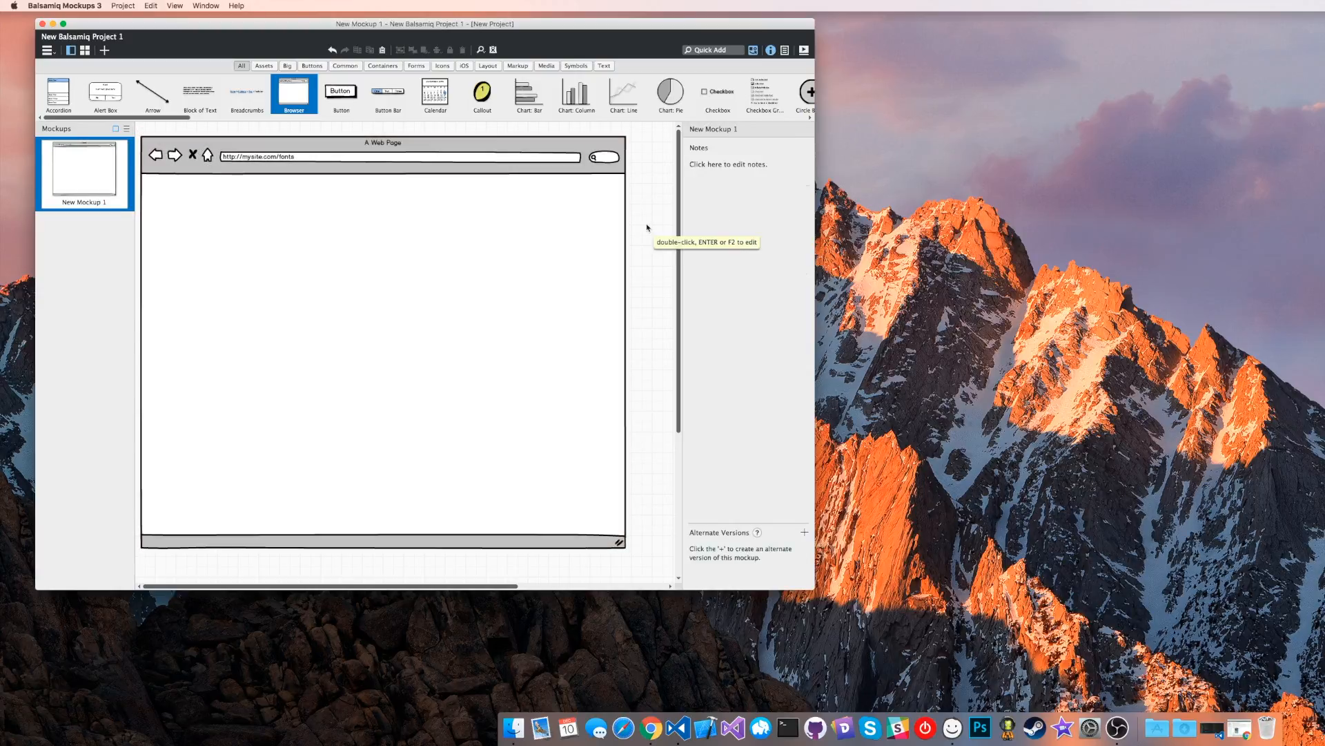
Try the Wireframe skin in the project information and restore the Sketch skin.
{"action": "left_click", "coordinate": [770, 49]}
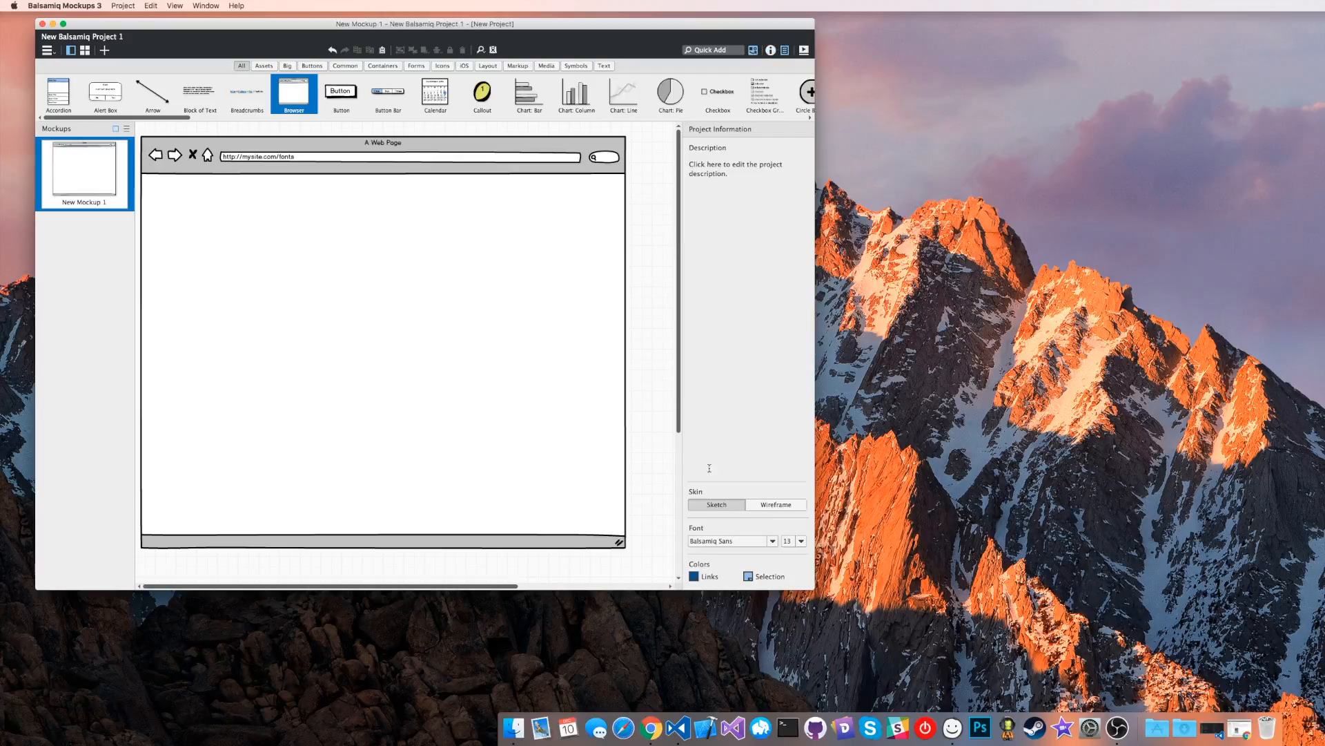
{"action": "left_click", "coordinate": [759, 505]}
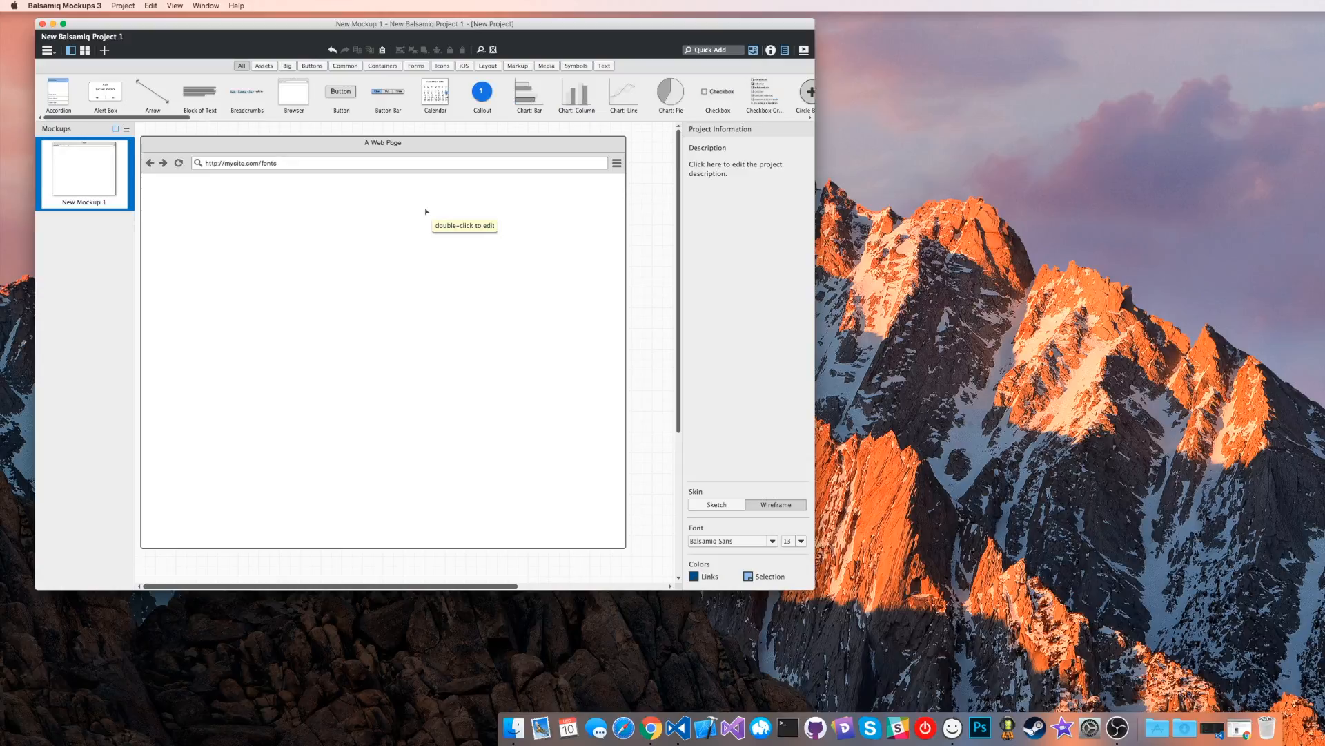
{"action": "left_click", "coordinate": [734, 508]}
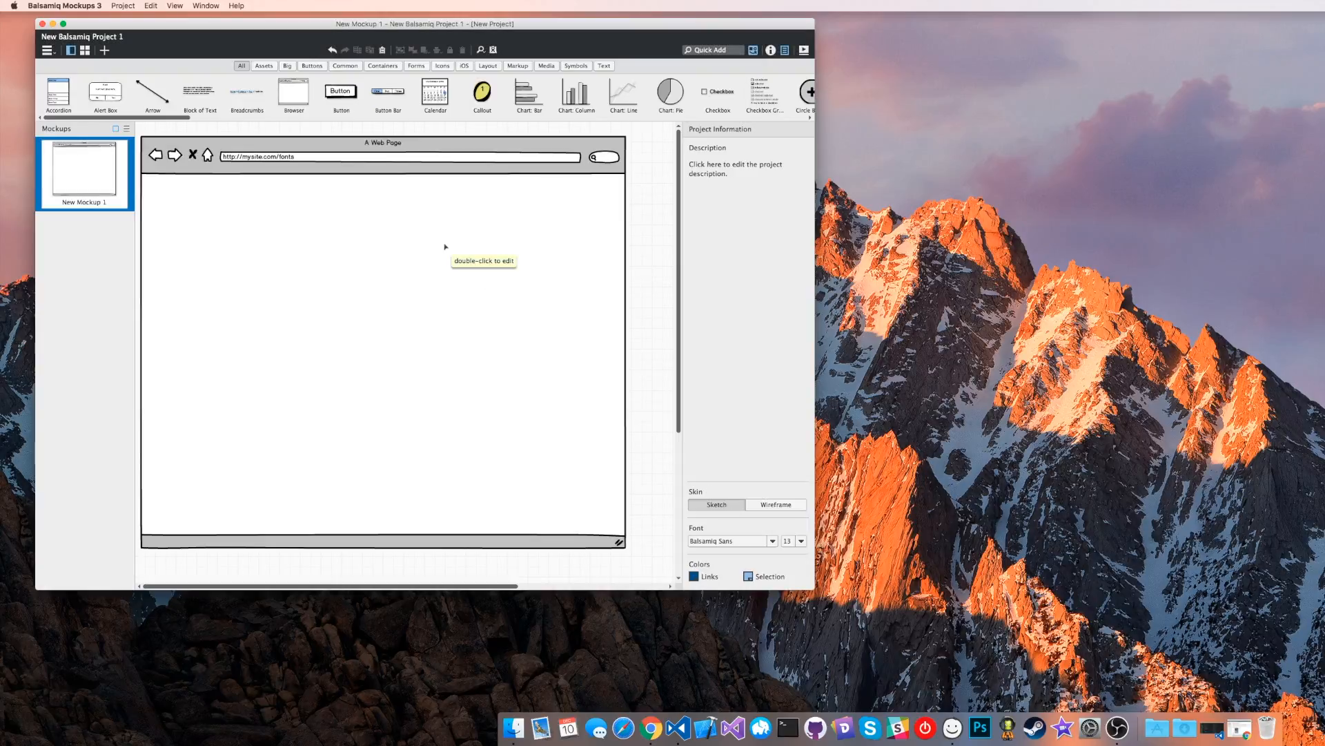
{"action": "left_click", "coordinate": [786, 509]}
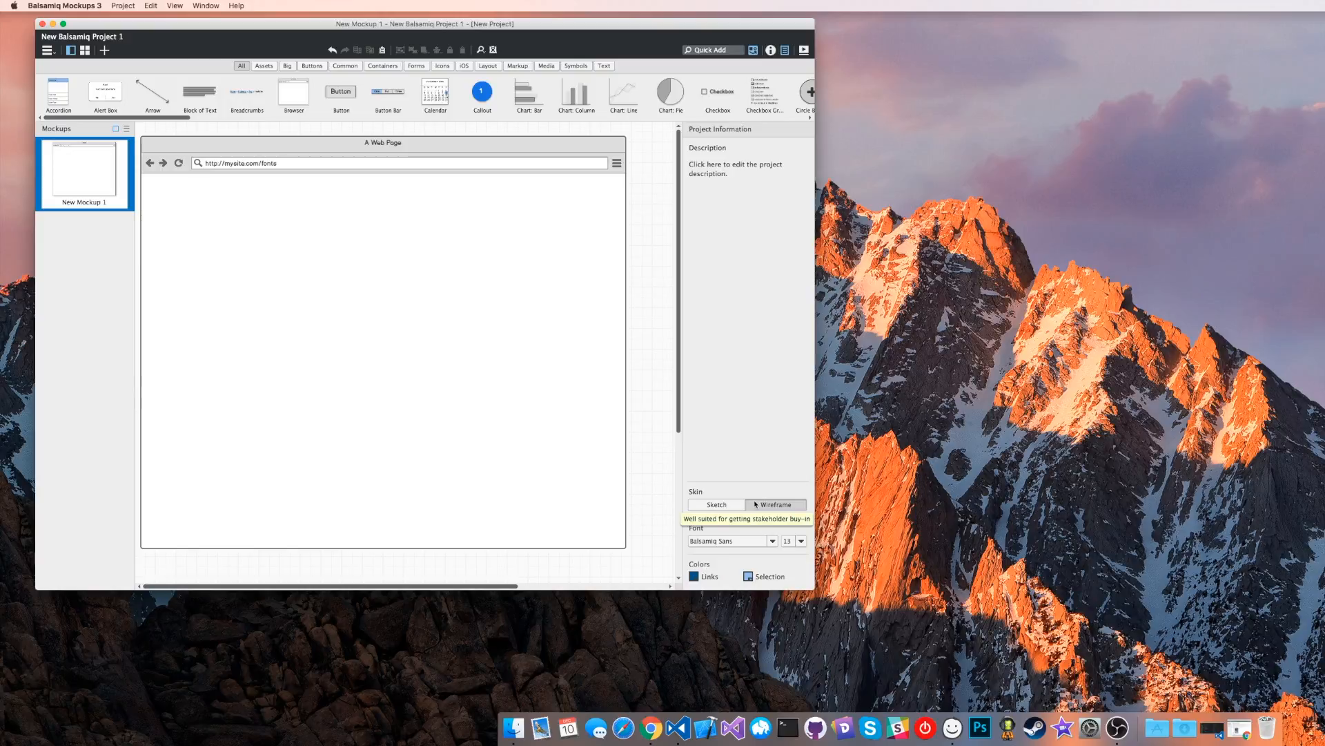
{"action": "left_click", "coordinate": [739, 506]}
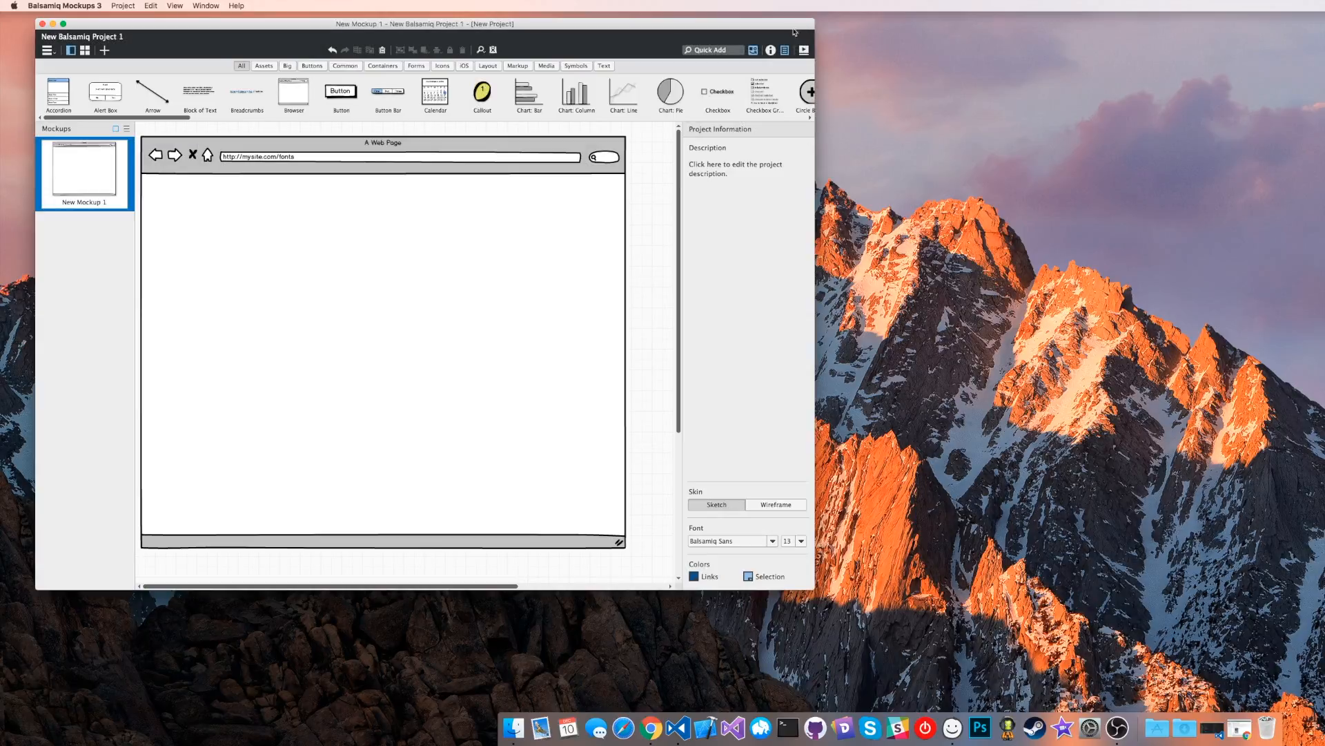
{"action": "left_click", "coordinate": [771, 51]}
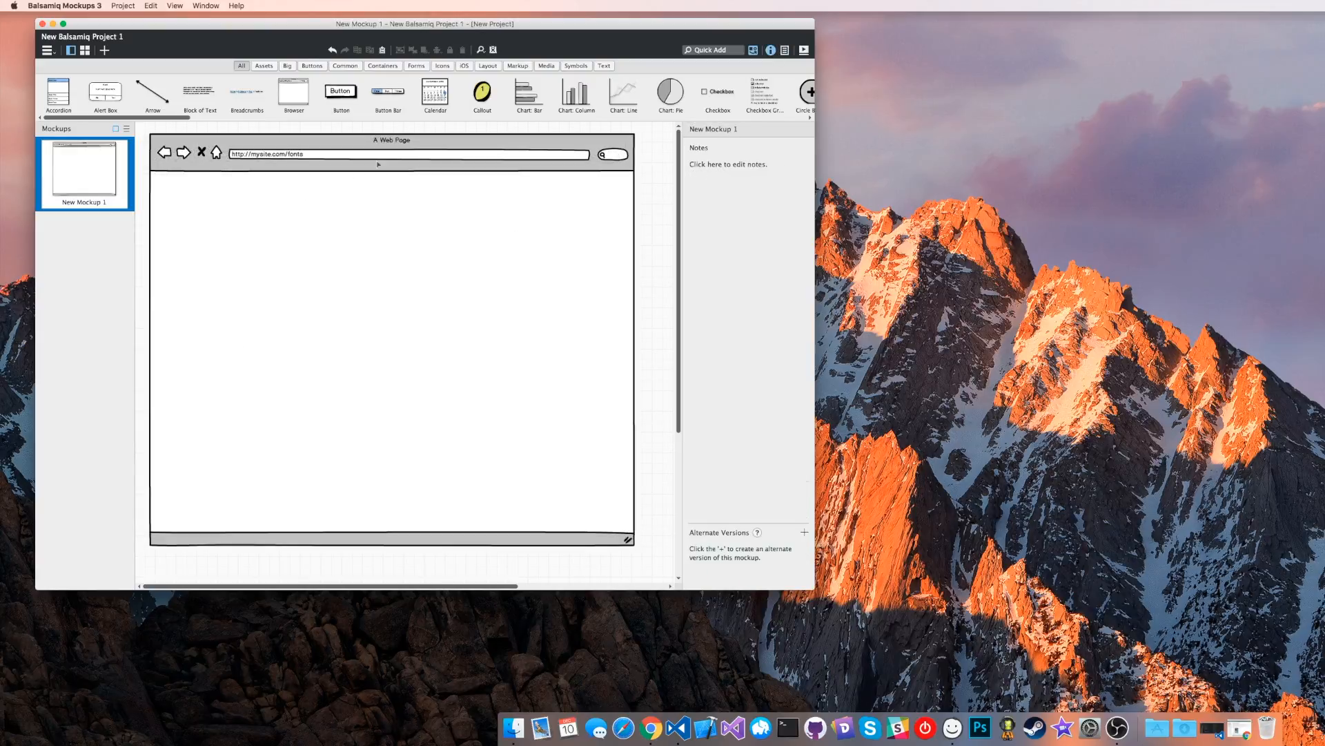
Place the browser control at about X 17, Y 17 and enlarge it to about 1021 × 867.
{"action": "left_click_drag", "start_coordinate": [451, 140], "coordinate": [445, 137]}
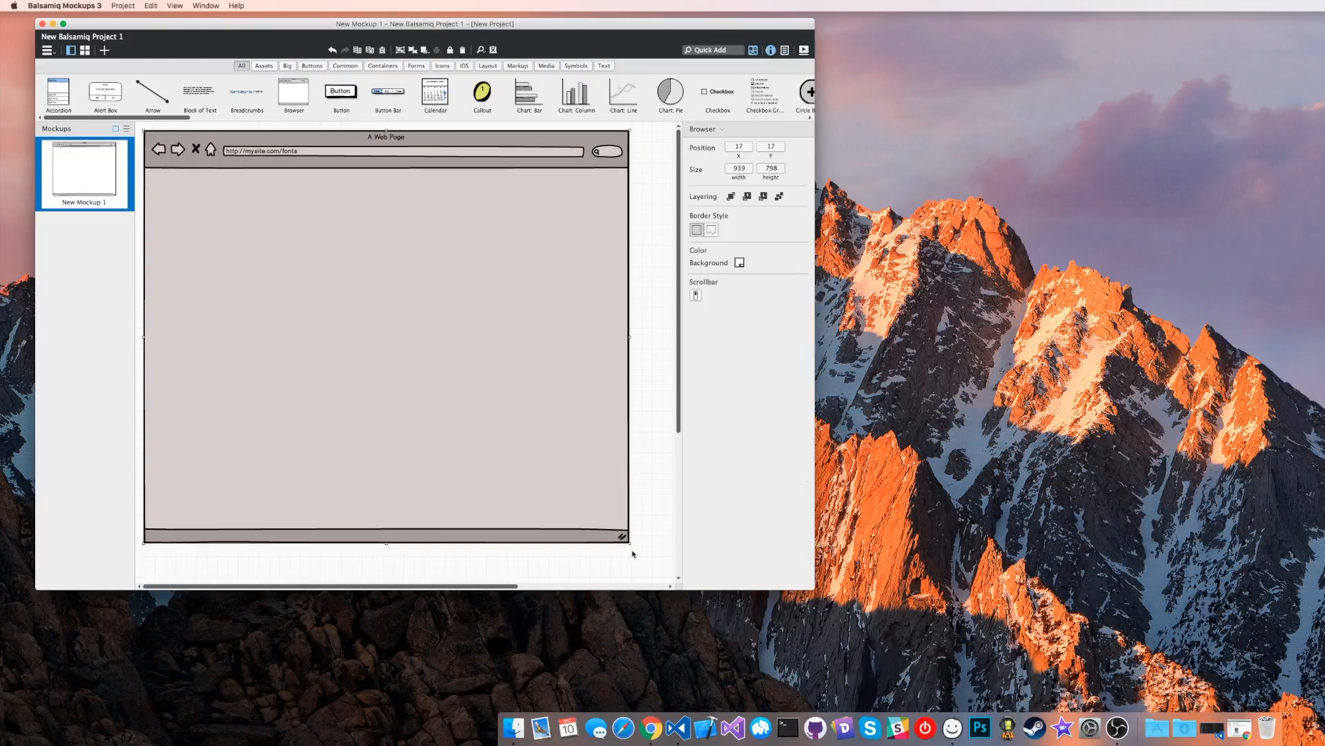
{"action": "left_click_drag", "start_coordinate": [629, 544], "coordinate": [671, 580]}
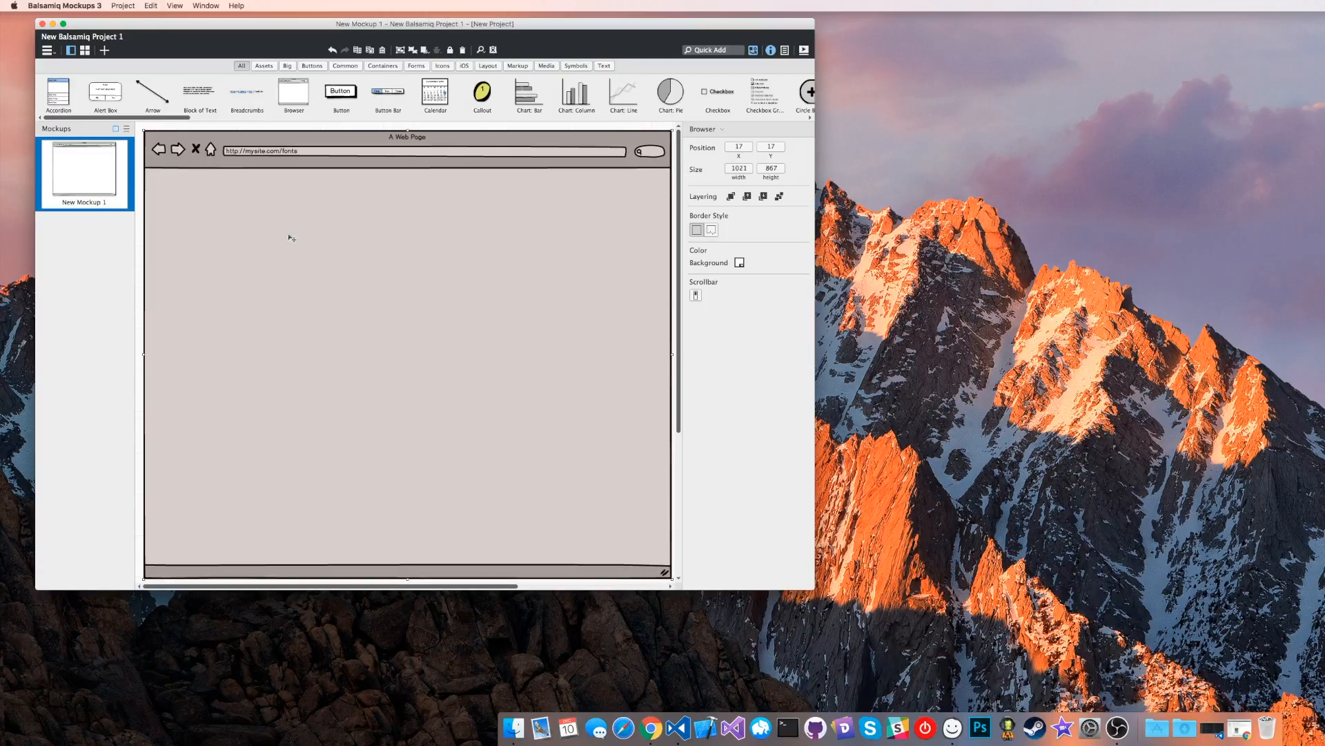
{"action": "left_click", "coordinate": [281, 127]}
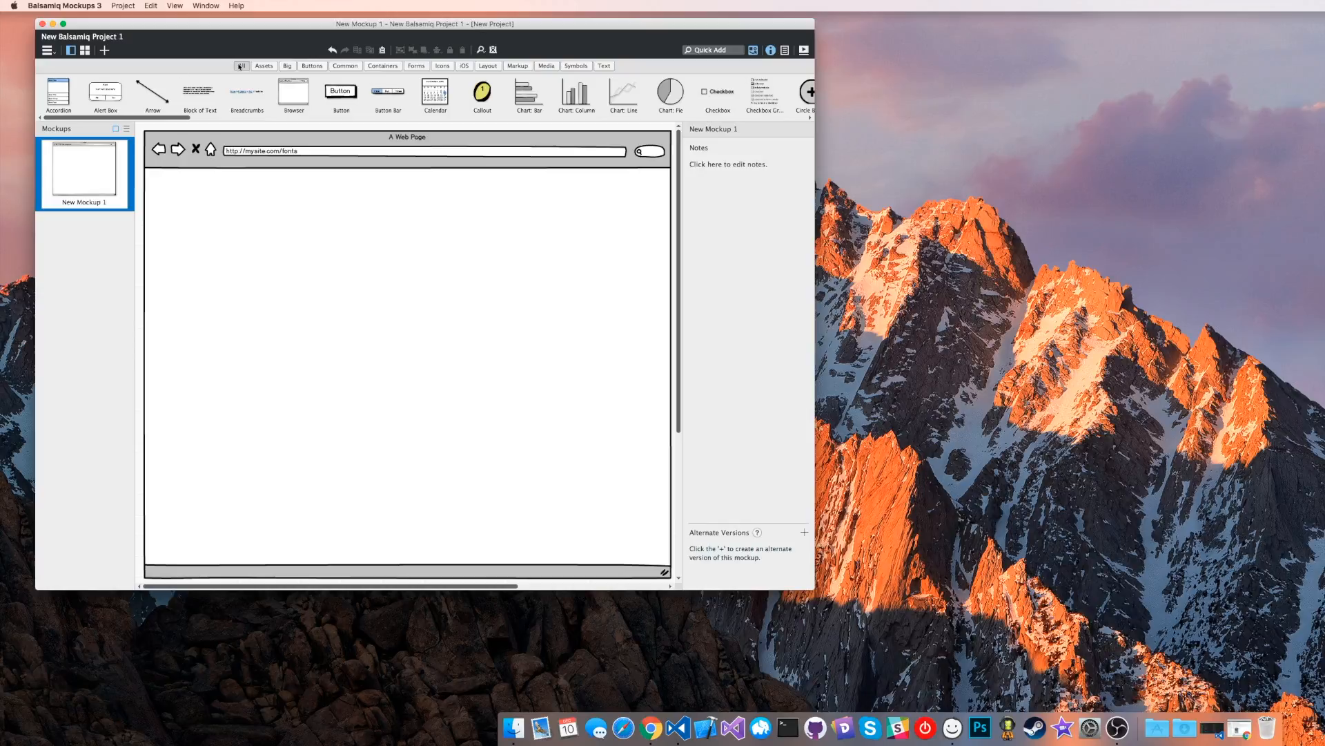
Examine the controls offered in the Big, Buttons, Common, Containers, Forms, Icons, iOS, Layout and Markup categories.
{"action": "left_click", "coordinate": [287, 66]}
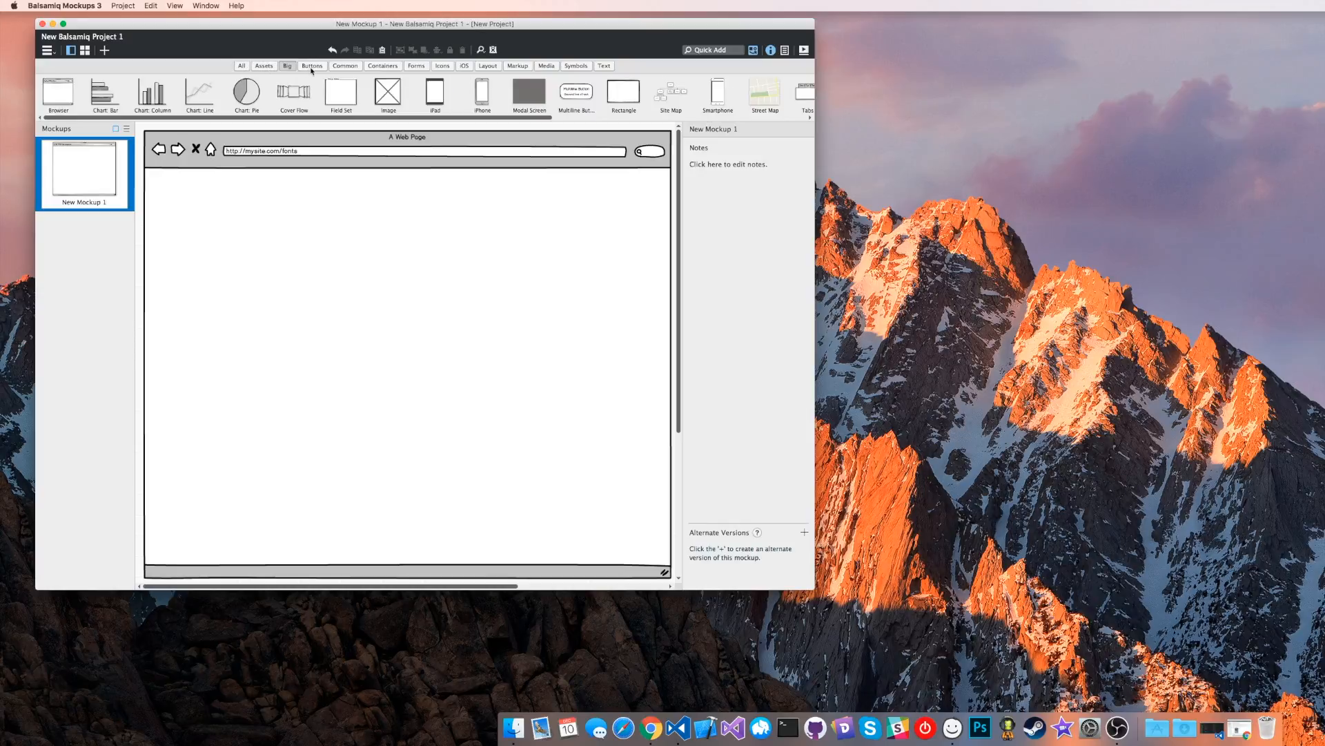
{"action": "left_click", "coordinate": [311, 67]}
{"action": "left_click", "coordinate": [354, 68]}
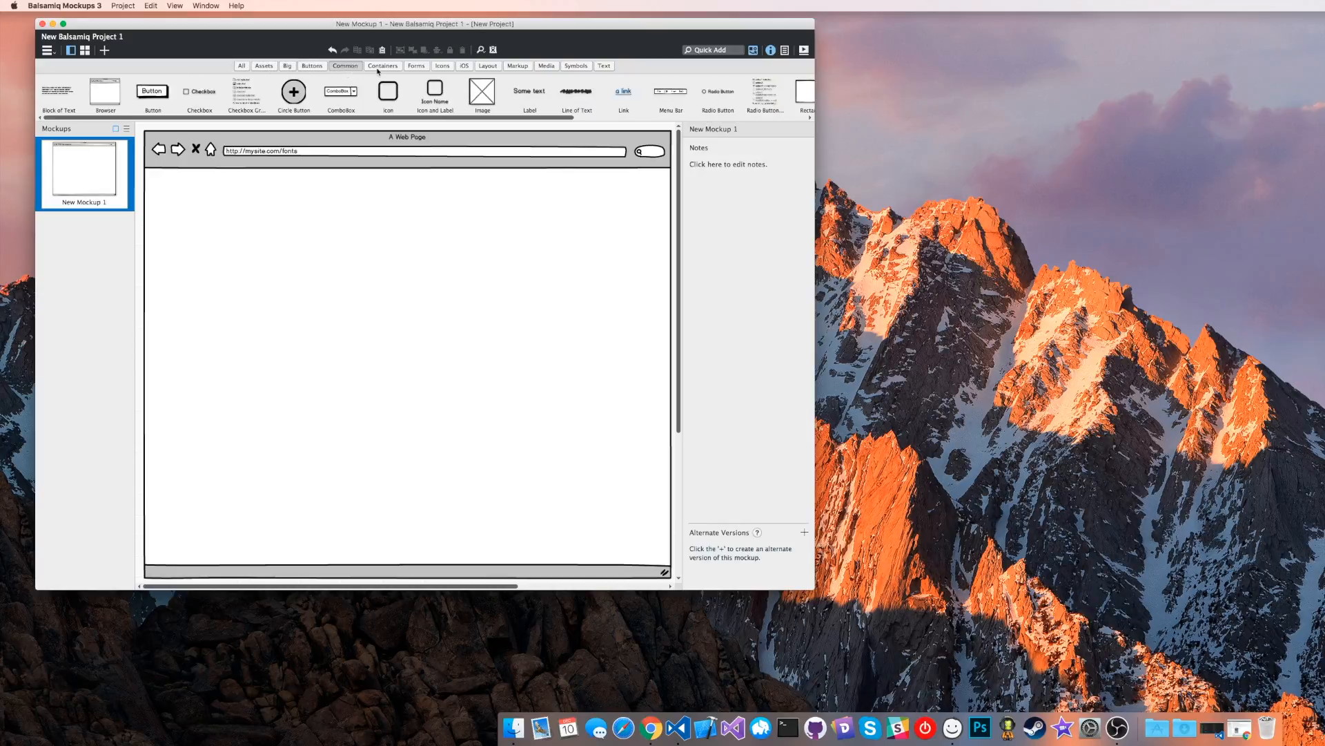
{"action": "left_click", "coordinate": [378, 71]}
{"action": "left_click", "coordinate": [413, 69]}
{"action": "left_click", "coordinate": [444, 72]}
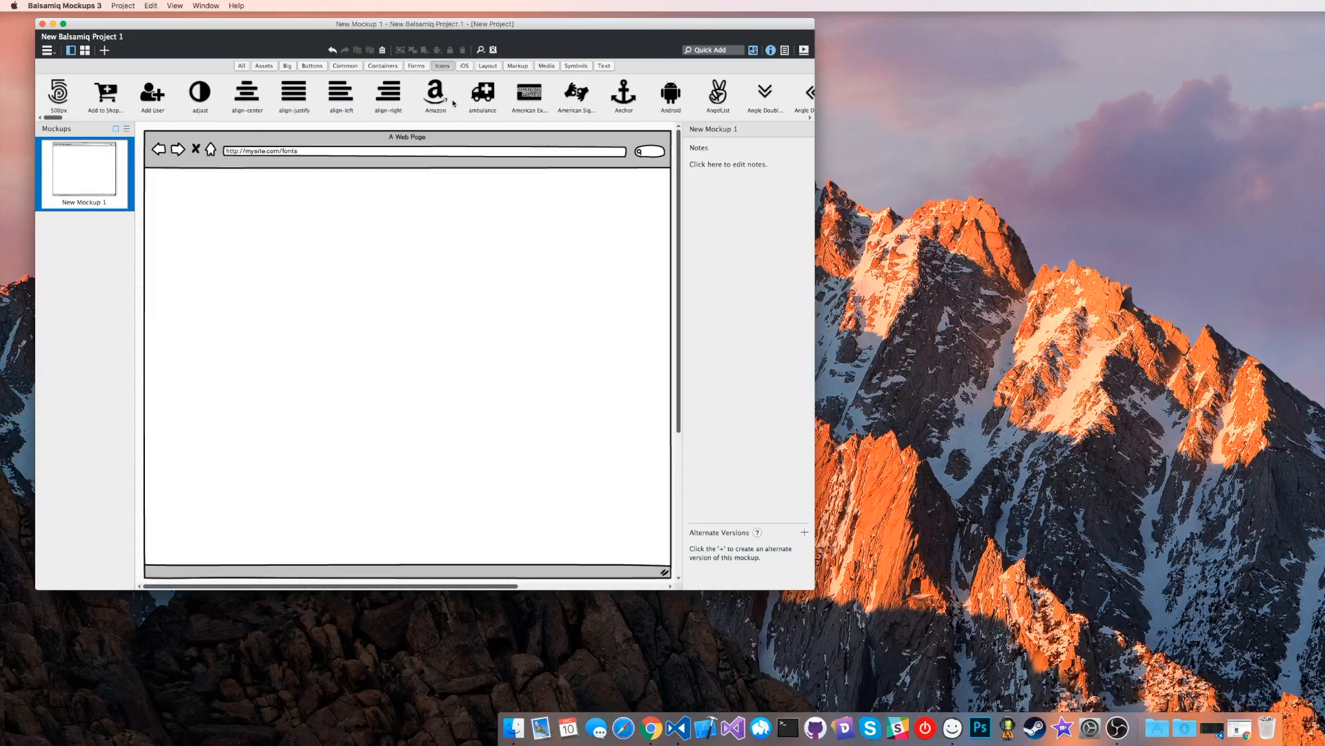
{"action": "left_click", "coordinate": [467, 69]}
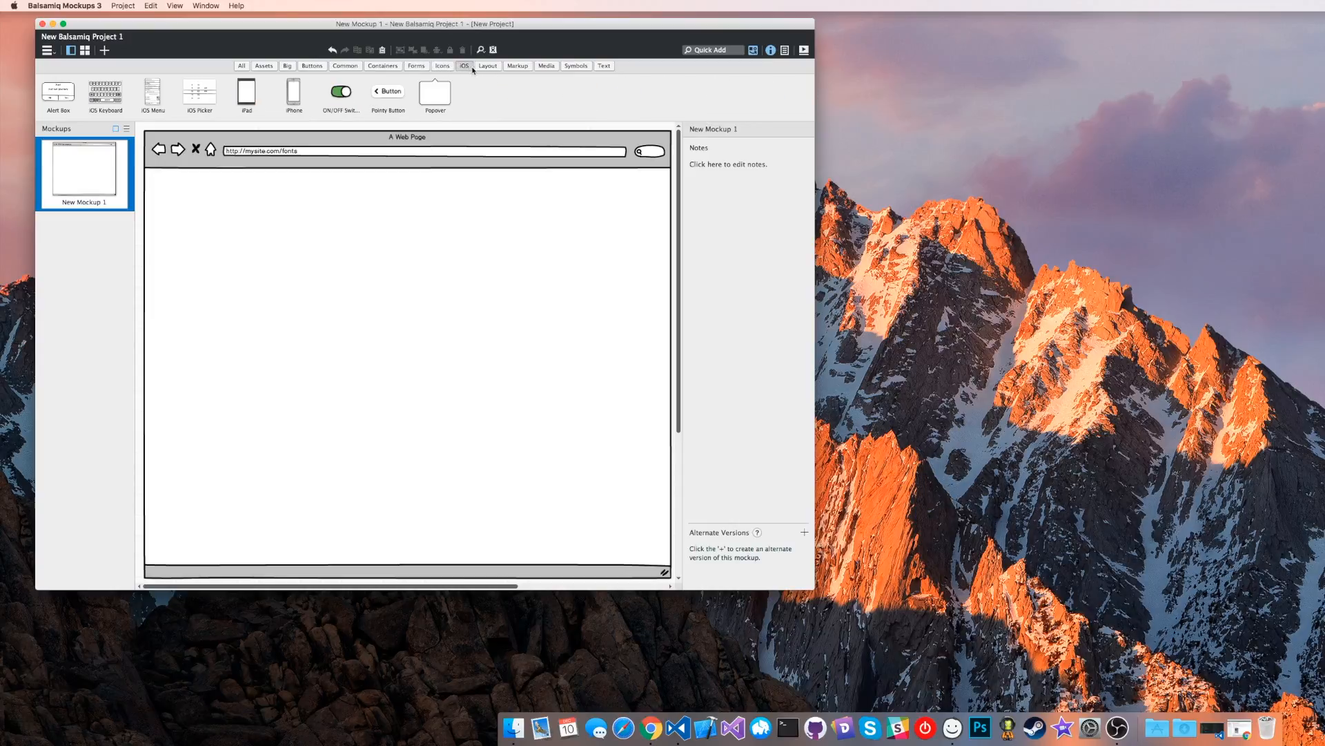
{"action": "left_click", "coordinate": [494, 66]}
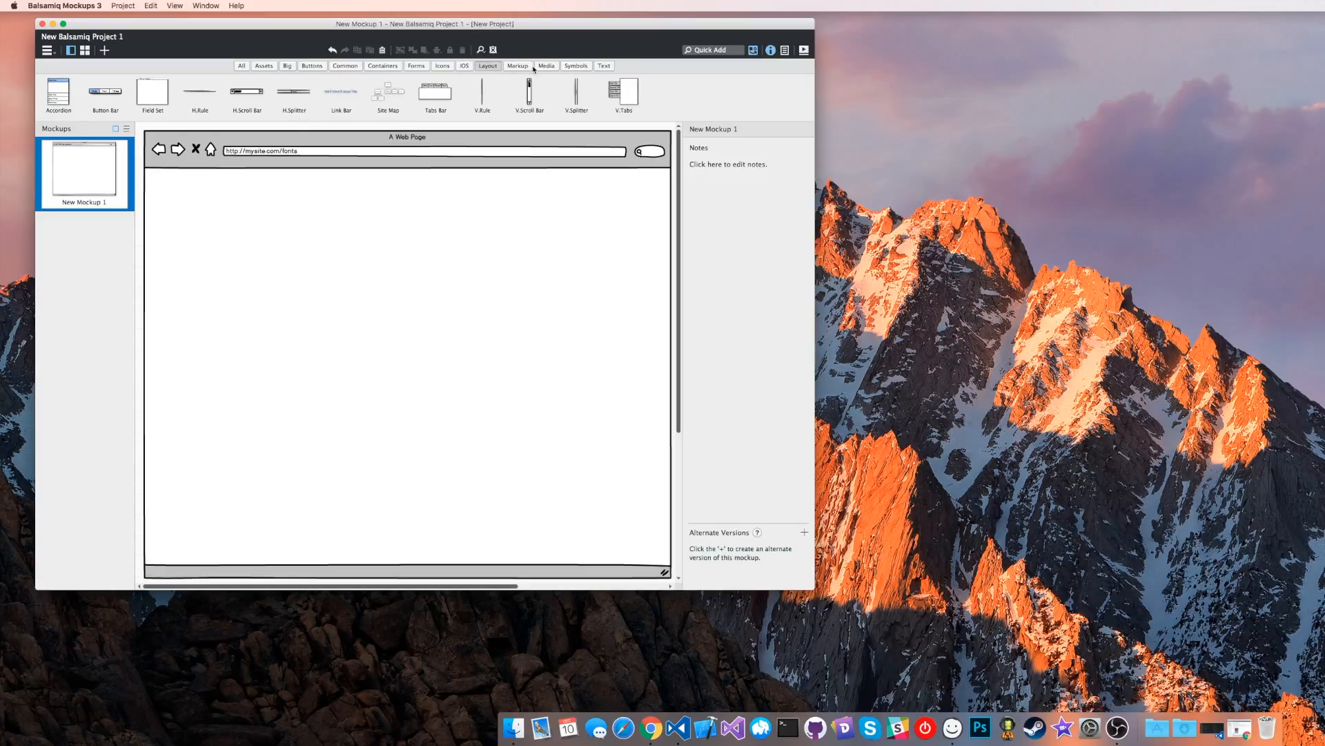
{"action": "left_click", "coordinate": [526, 67]}
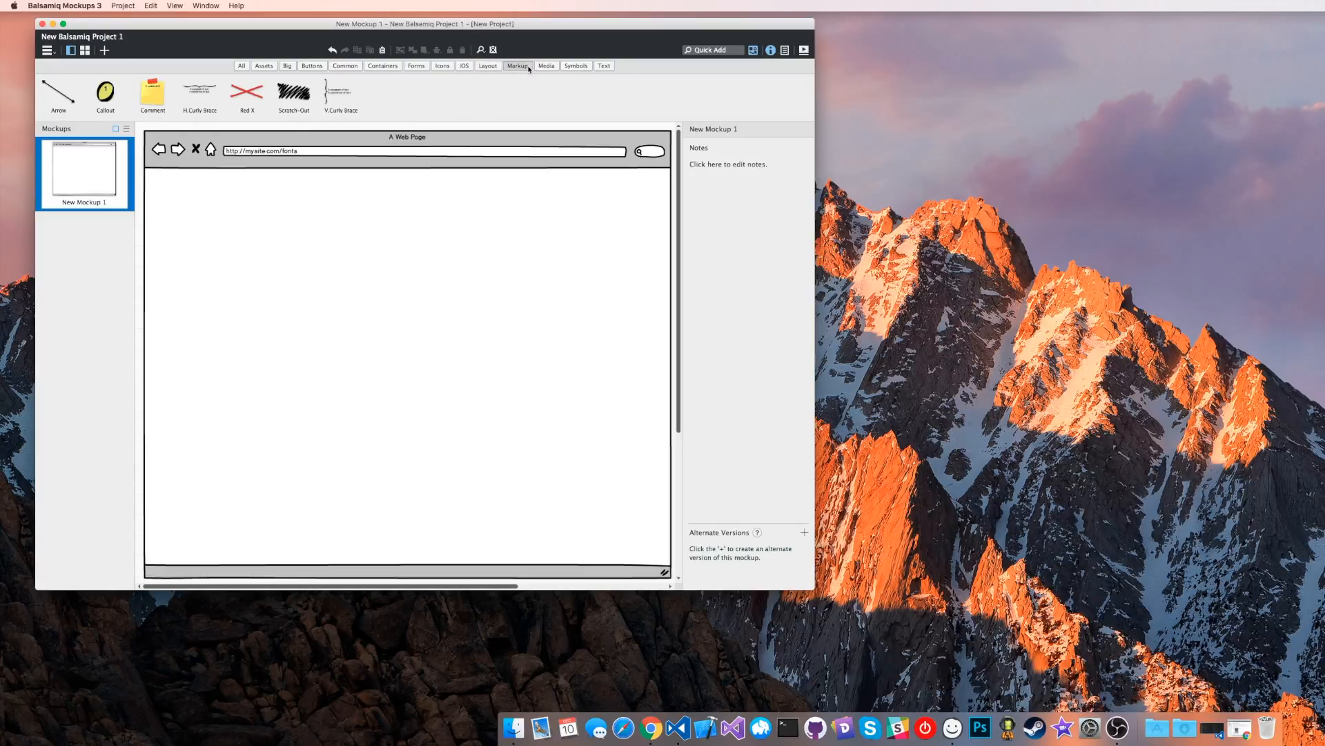
{"action": "left_click", "coordinate": [464, 66]}
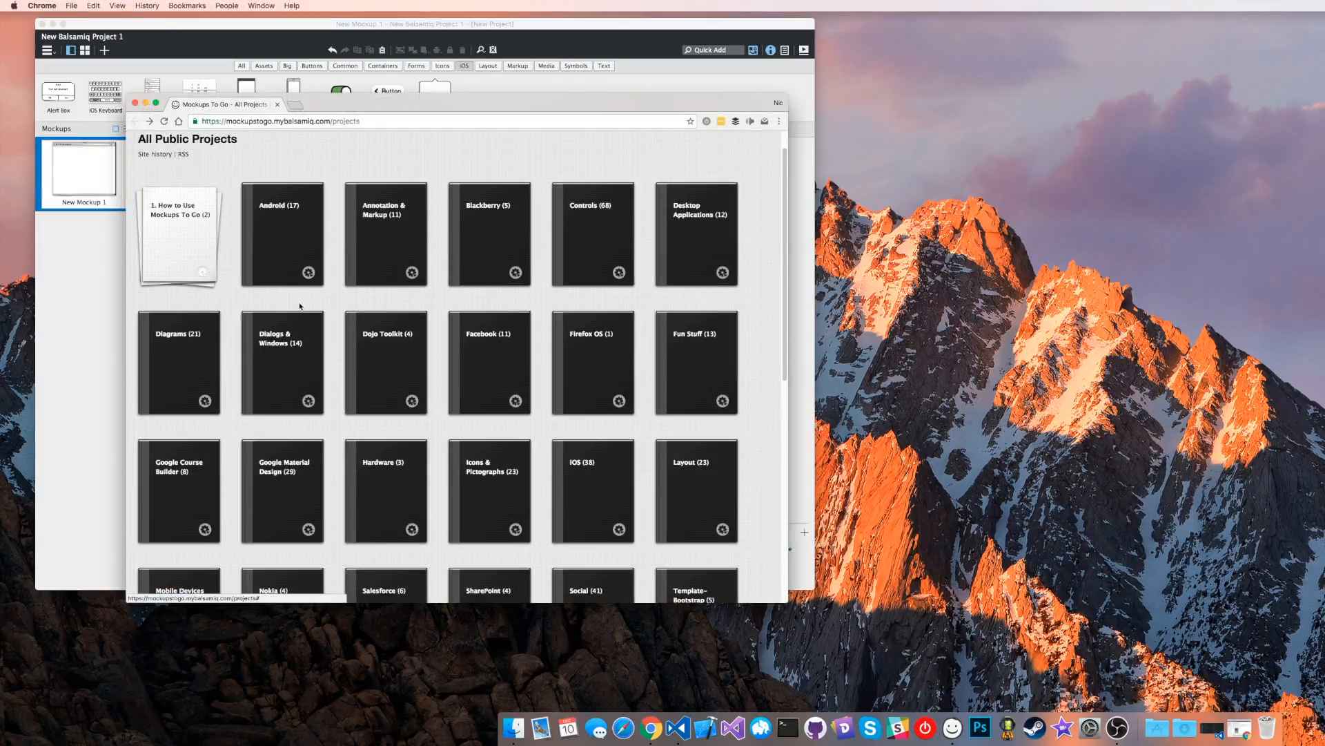
In Chrome, look through the Mockups To Go public projects and examine the Template-Bootstrap Demo mockup.
{"action": "scroll", "coordinate": [378, 346], "scroll_direction": "down", "scroll_amount": 6}
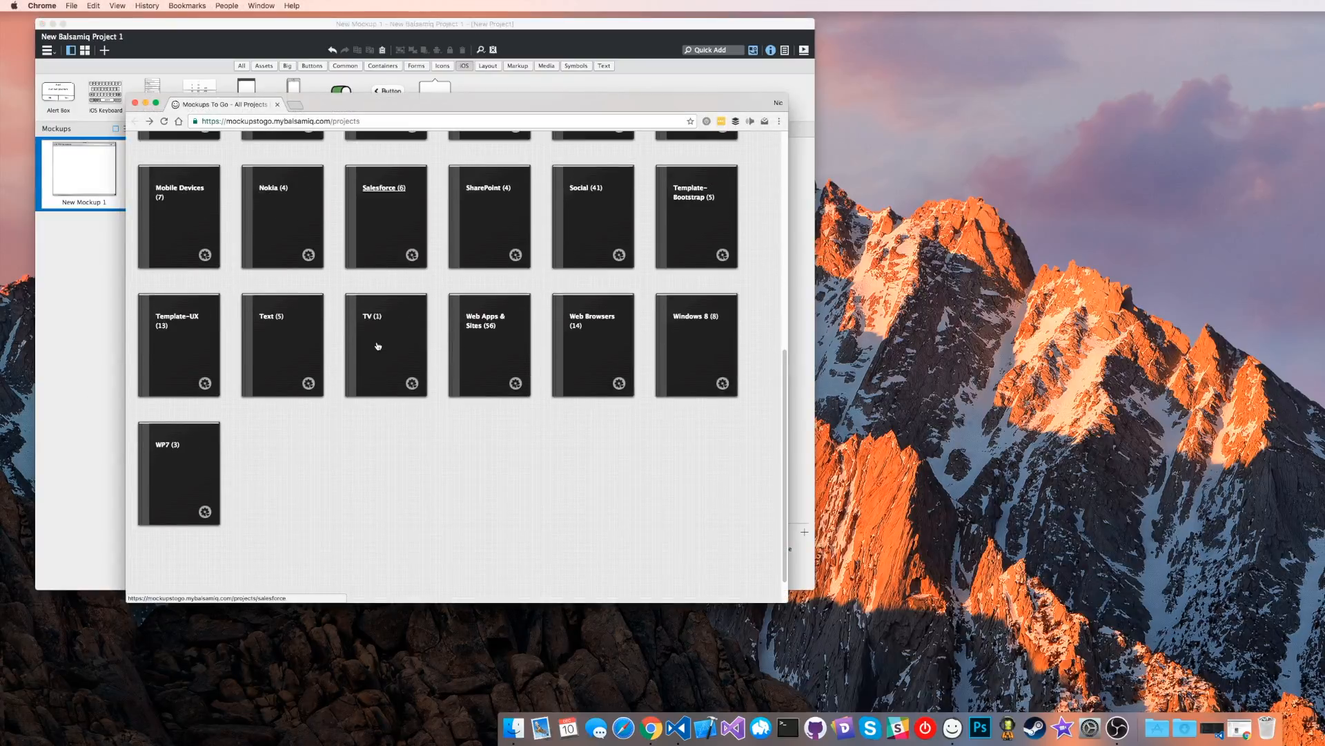
{"action": "scroll", "coordinate": [377, 346], "scroll_direction": "up", "scroll_amount": 3}
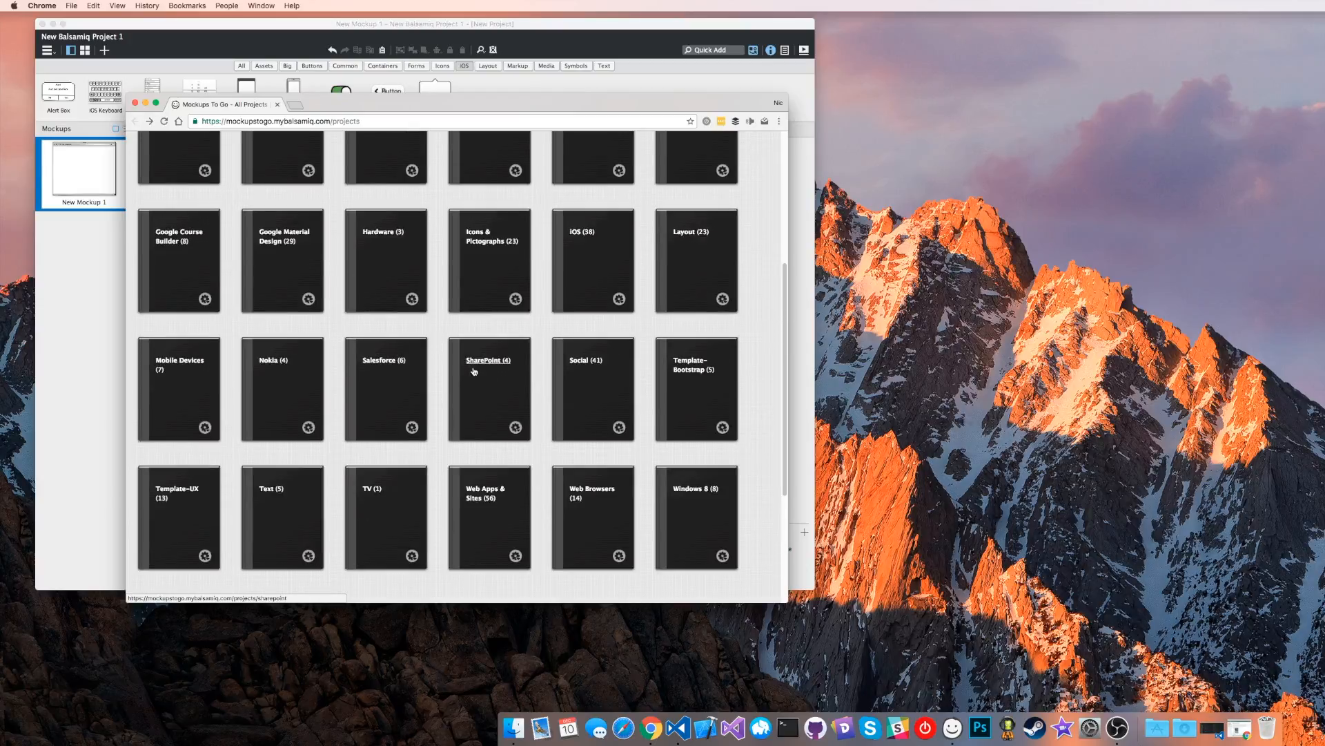
{"action": "scroll", "coordinate": [488, 354], "scroll_direction": "up", "scroll_amount": 5}
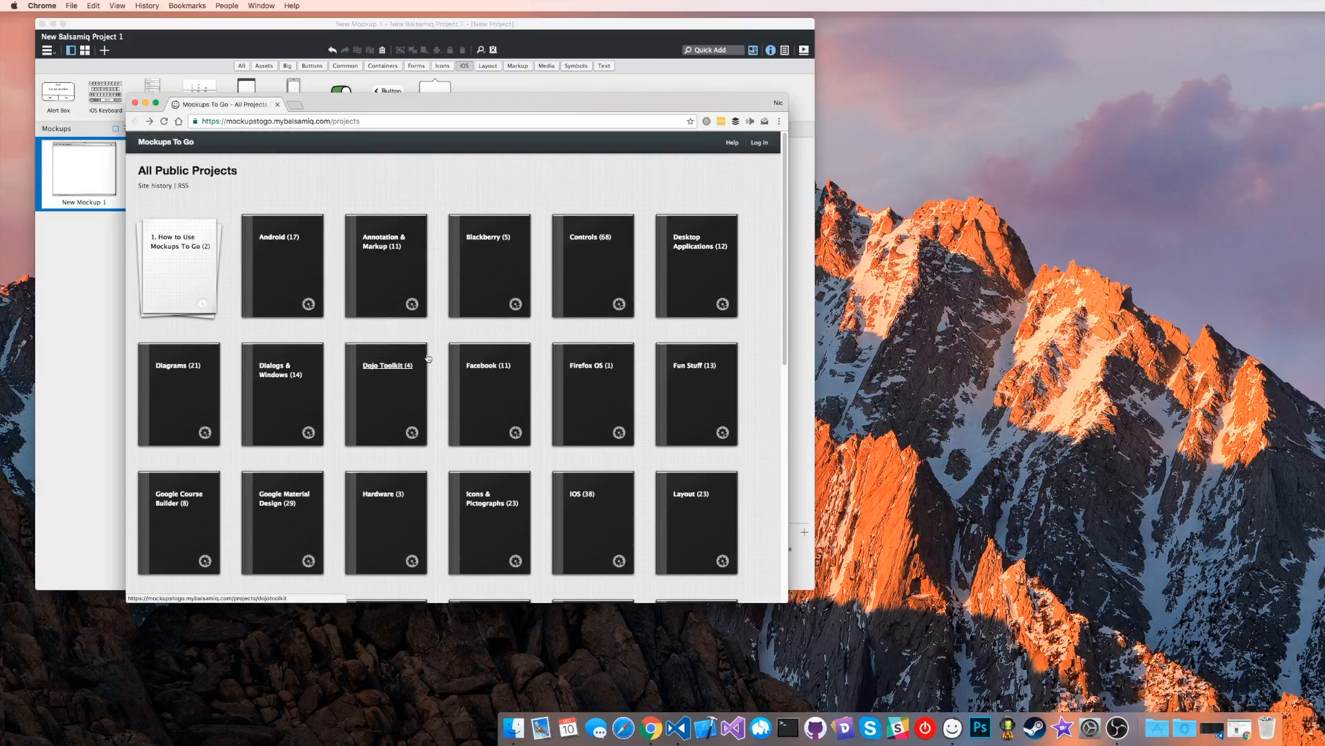
{"action": "scroll", "coordinate": [432, 360], "scroll_direction": "down", "scroll_amount": 5}
{"action": "left_click", "coordinate": [660, 404]}
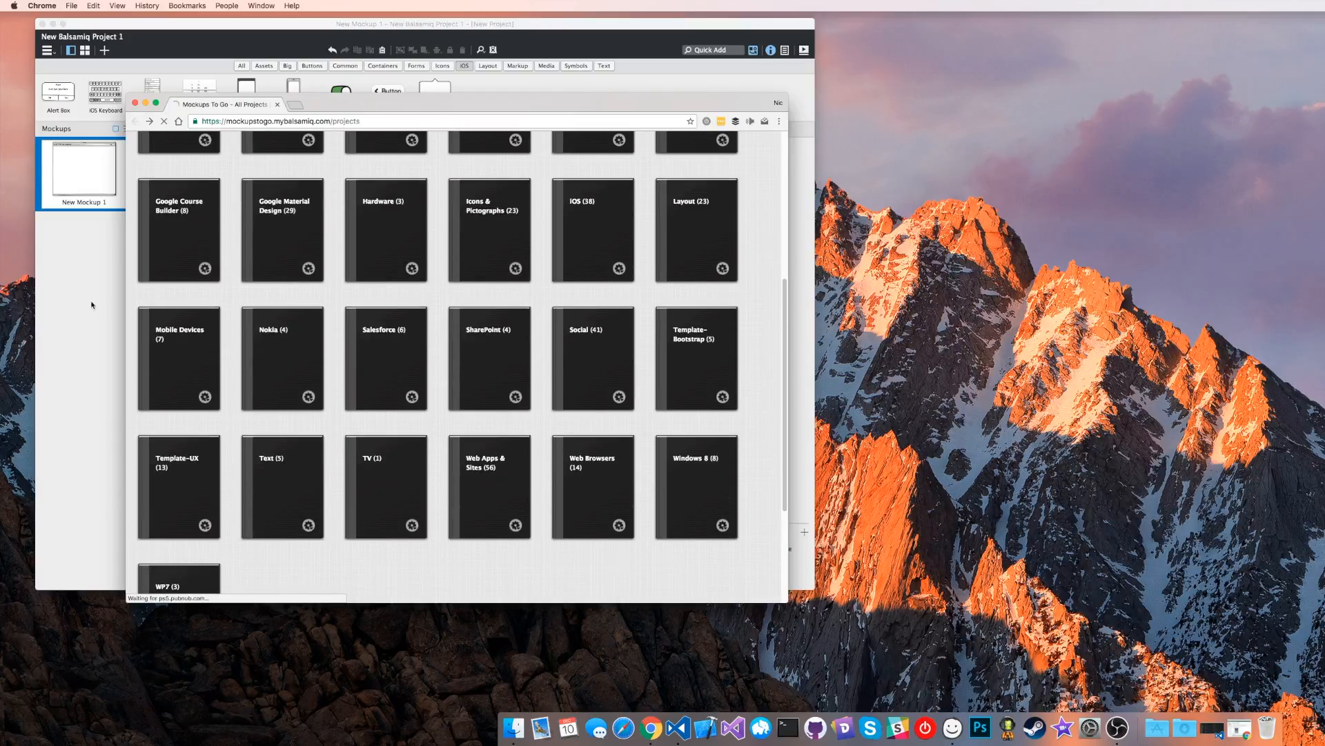
{"action": "left_click", "coordinate": [245, 346]}
{"action": "scroll", "coordinate": [352, 387], "scroll_direction": "down", "scroll_amount": 5}
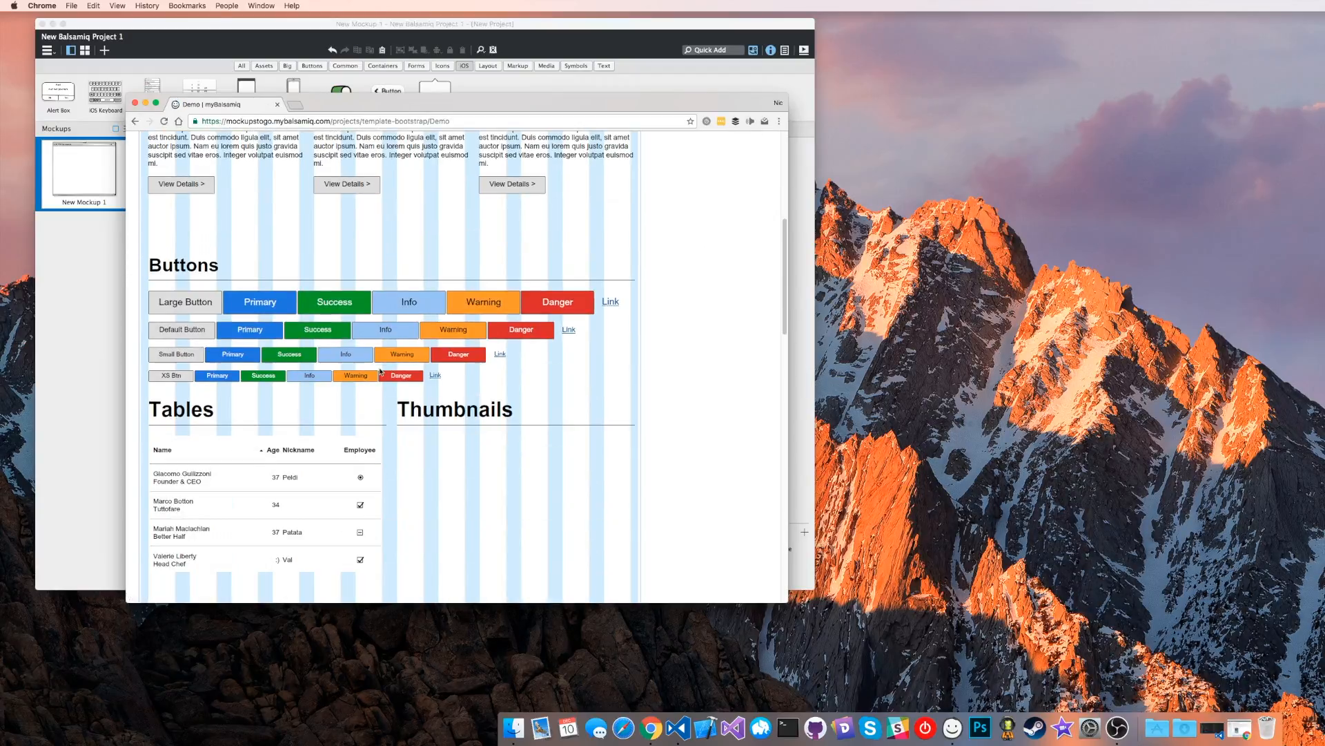
{"action": "scroll", "coordinate": [372, 376], "scroll_direction": "up", "scroll_amount": 3}
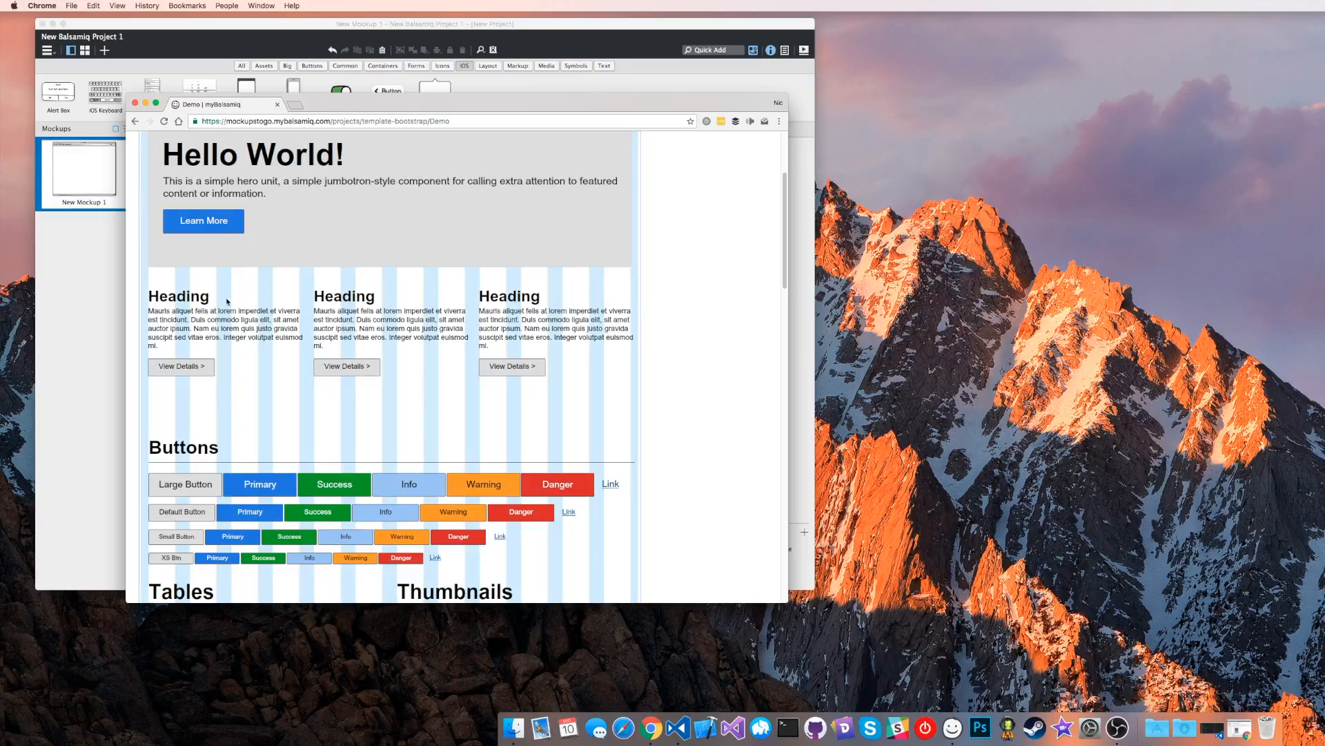
{"action": "scroll", "coordinate": [227, 301], "scroll_direction": "up", "scroll_amount": 3}
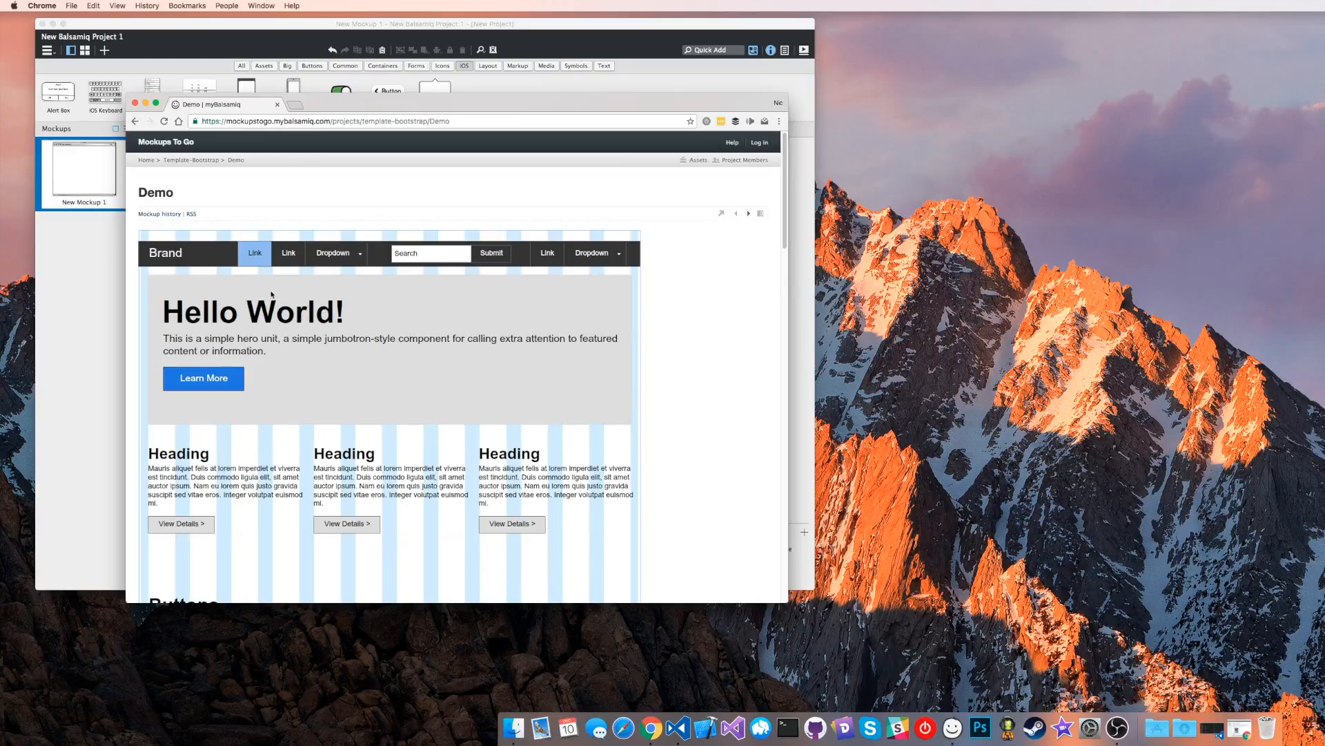
{"action": "scroll", "coordinate": [451, 296], "scroll_direction": "down", "scroll_amount": 5}
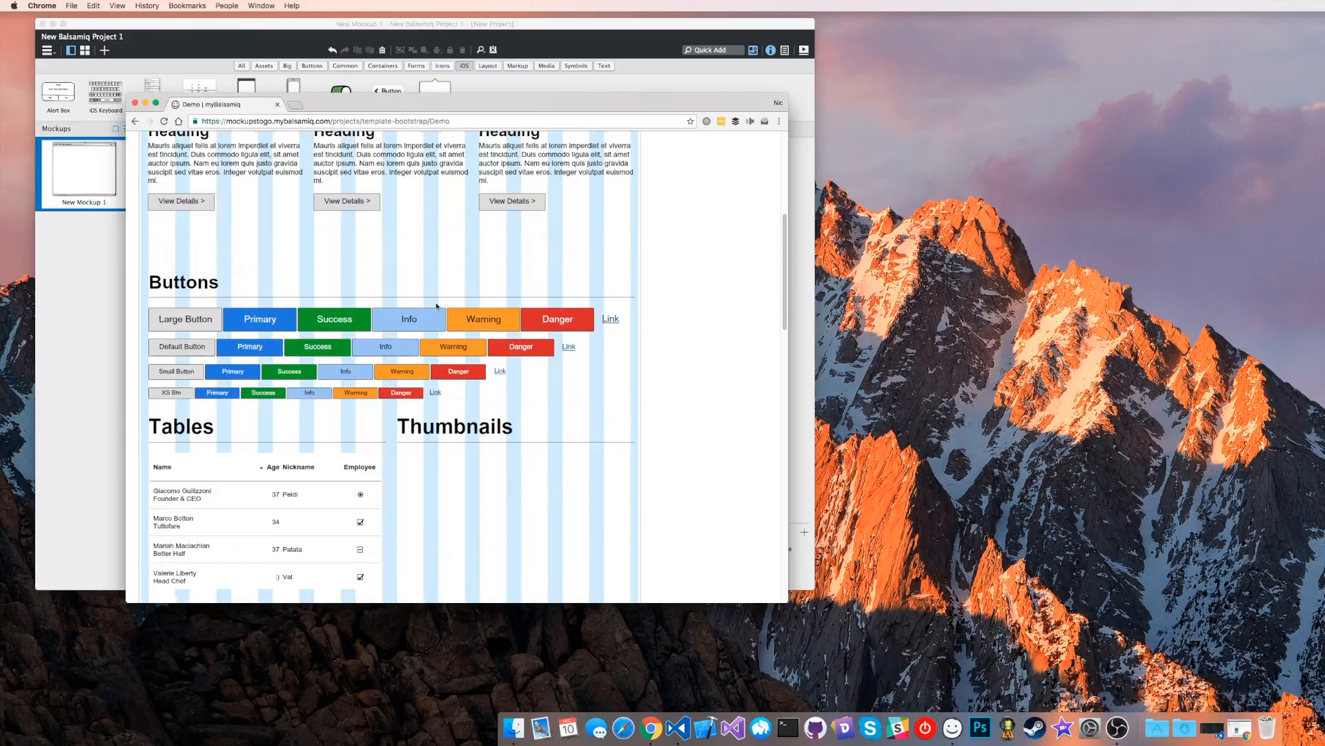
{"action": "key", "text": "super+bracketleft"}
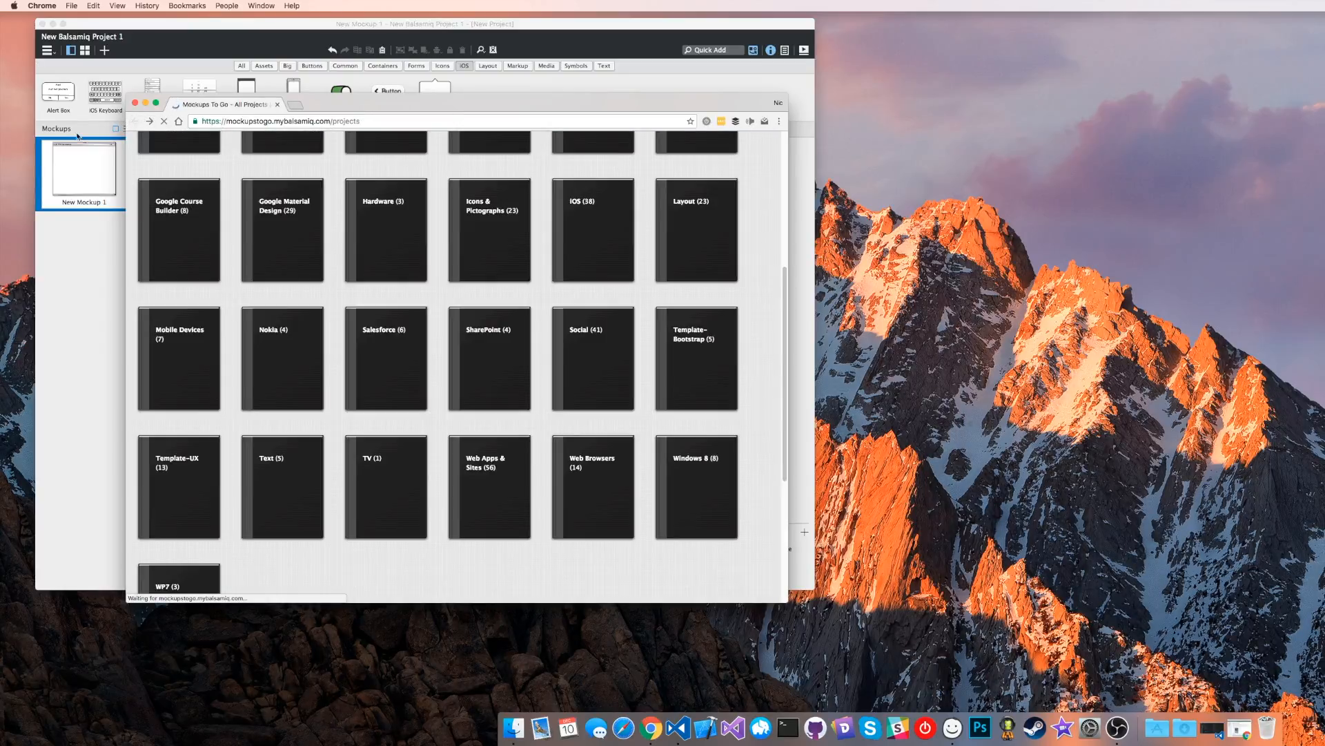
Examine the Android 4 Controls mockup in the Android project and close the Mockups To Go page.
{"action": "scroll", "coordinate": [452, 308], "scroll_direction": "up", "scroll_amount": 5}
{"action": "left_click", "coordinate": [292, 238]}
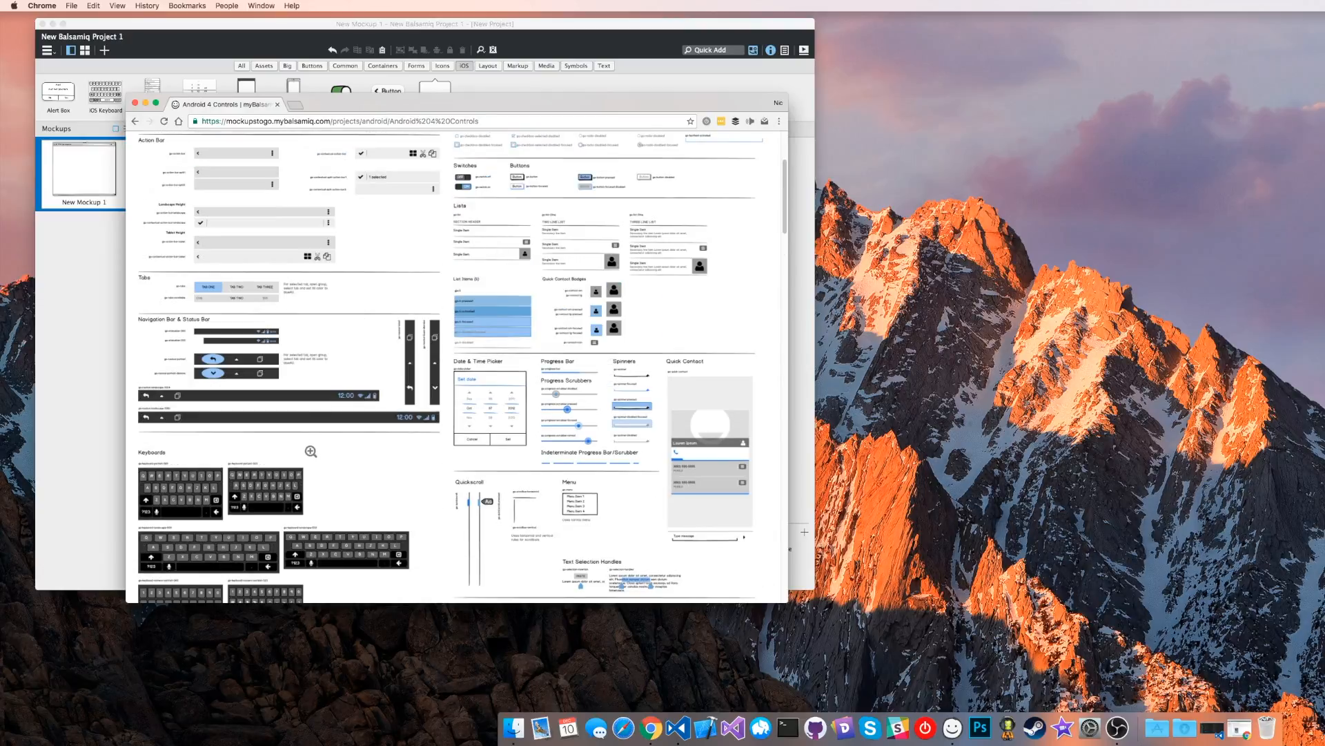
{"action": "scroll", "coordinate": [312, 449], "scroll_direction": "down", "scroll_amount": 2}
{"action": "scroll", "coordinate": [459, 479], "scroll_direction": "down", "scroll_amount": 3}
{"action": "scroll", "coordinate": [460, 474], "scroll_direction": "up", "scroll_amount": 5}
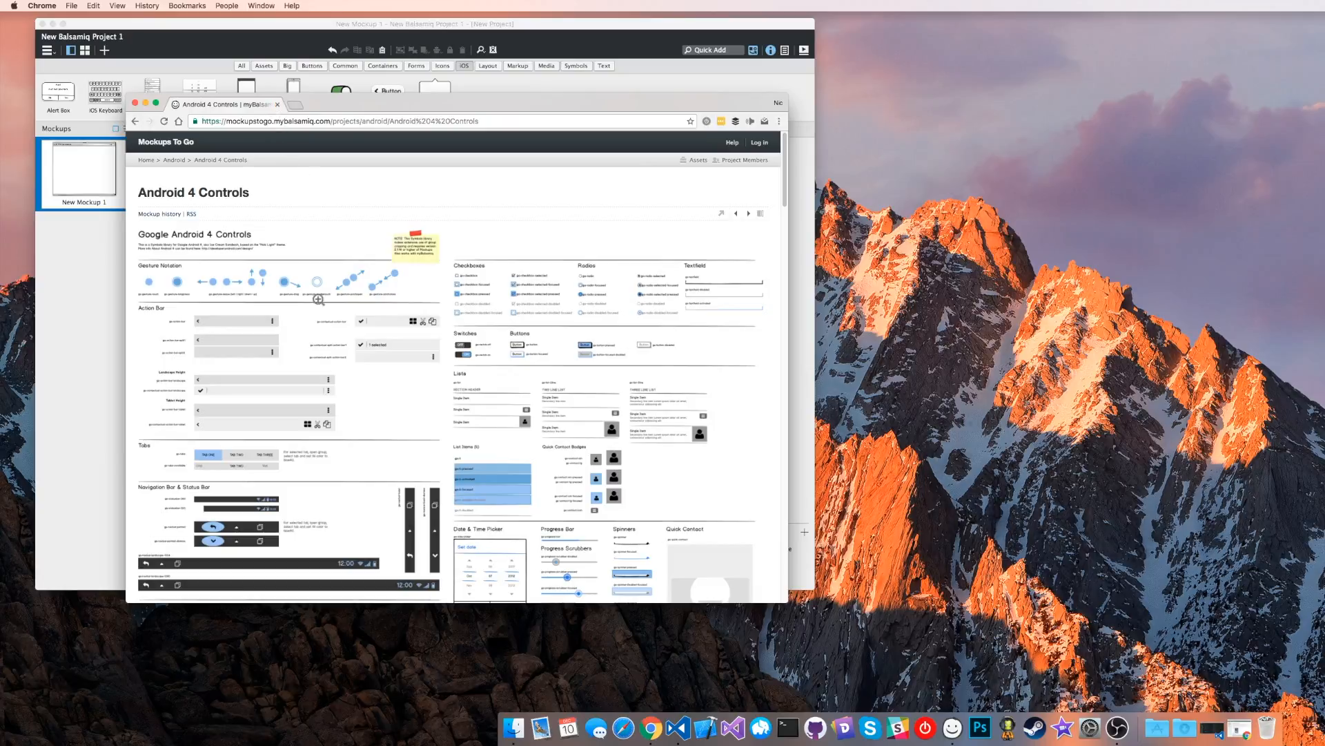
{"action": "left_click", "coordinate": [137, 122]}
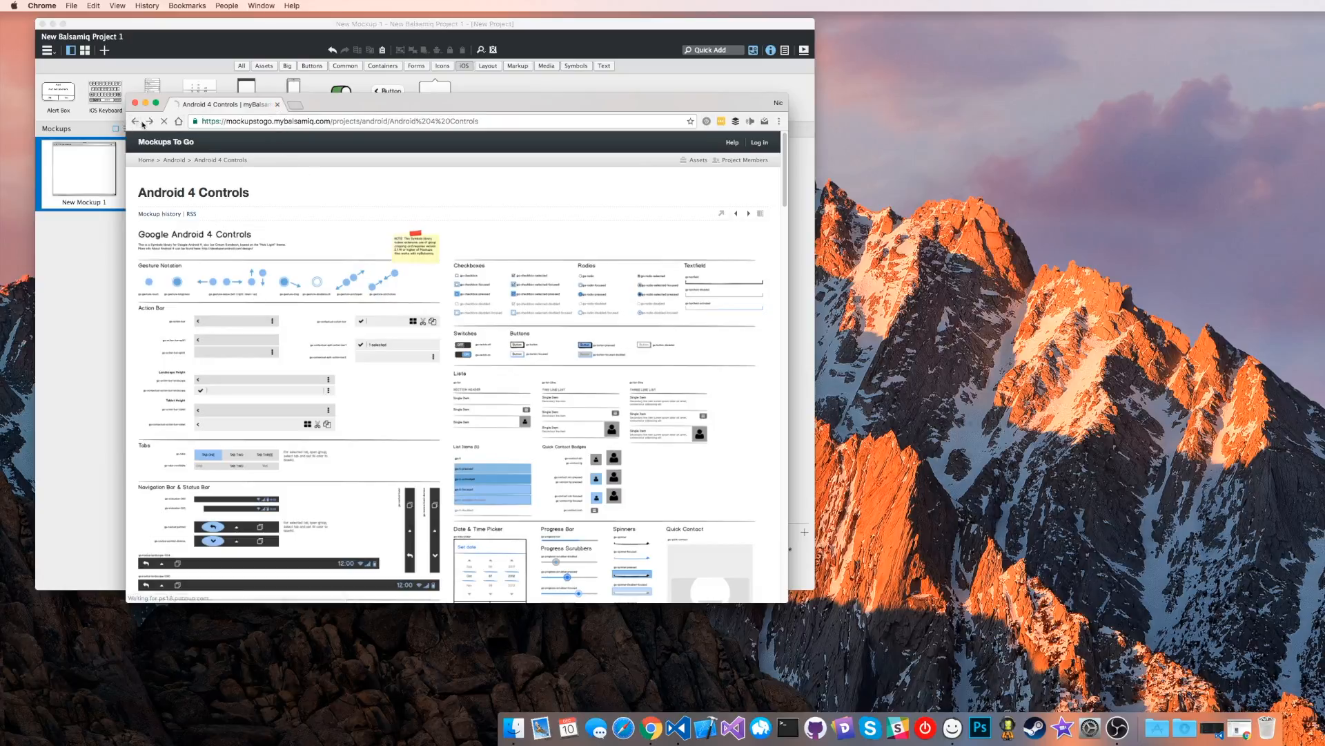
{"action": "left_click", "coordinate": [277, 105]}
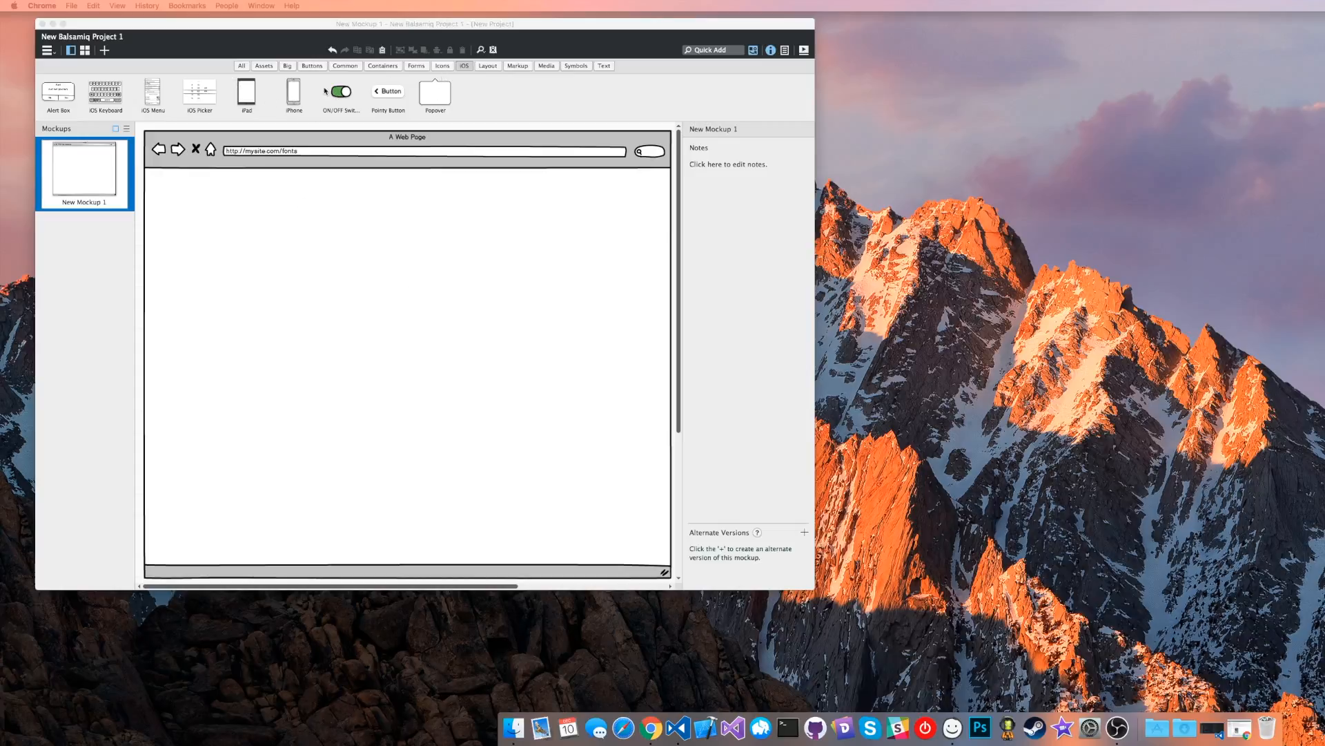
Examine the controls offered in the Icons, Forms, Big and Buttons categories.
{"action": "left_click", "coordinate": [439, 66]}
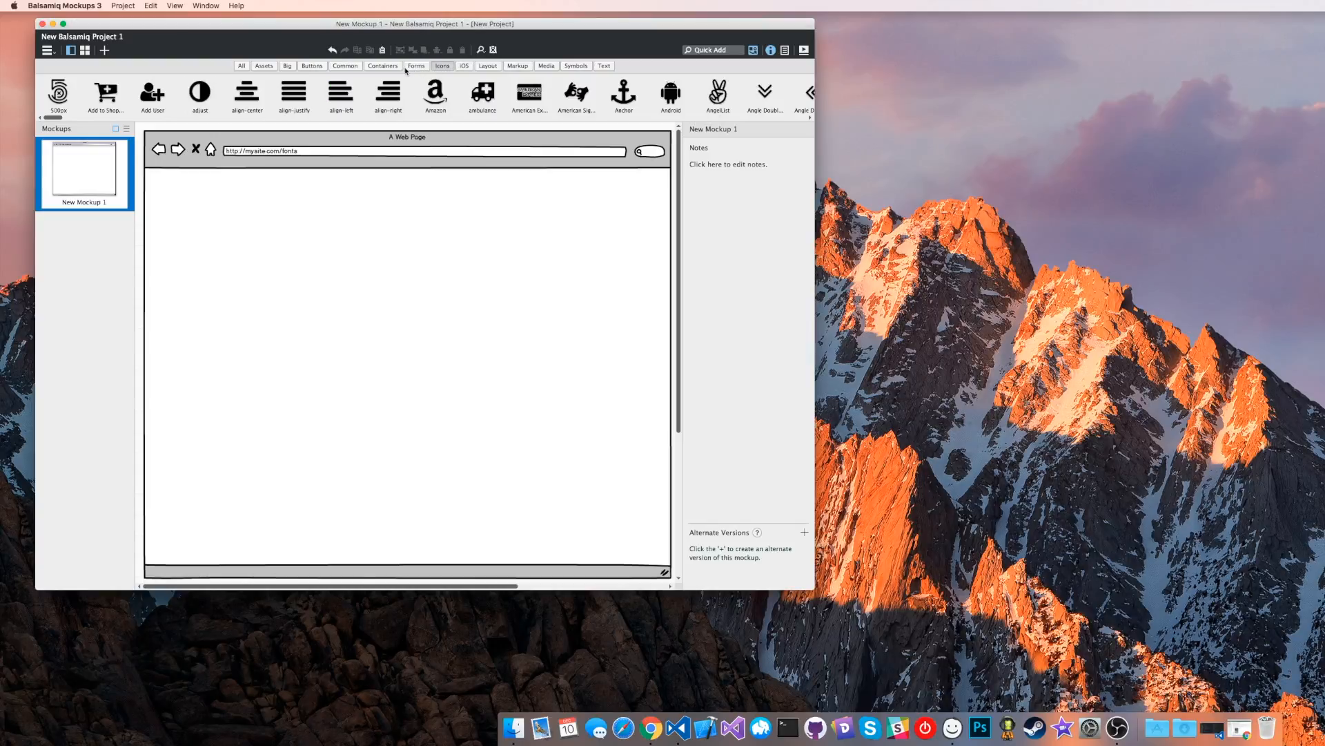
{"action": "left_click", "coordinate": [407, 68]}
{"action": "left_click", "coordinate": [290, 67]}
{"action": "left_click", "coordinate": [308, 67]}
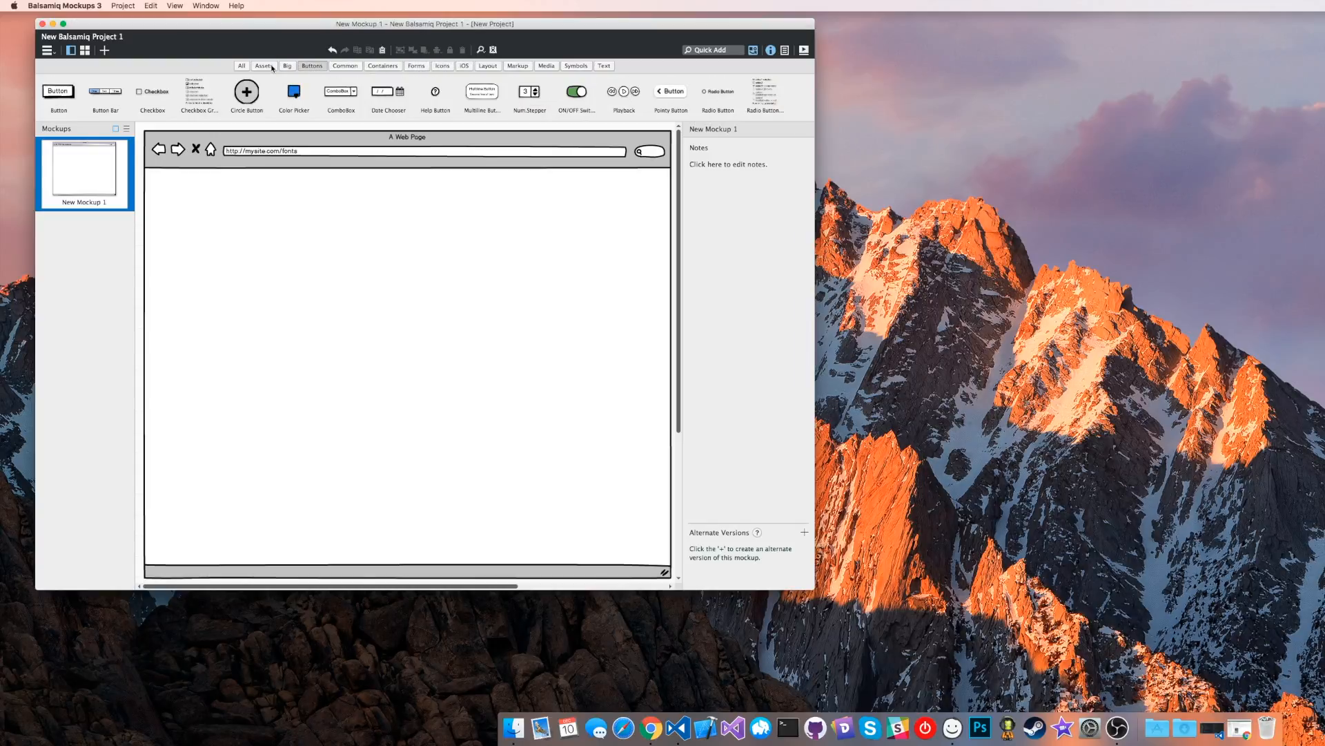
{"action": "left_click", "coordinate": [287, 66]}
{"action": "left_click", "coordinate": [309, 66]}
{"action": "left_click", "coordinate": [323, 210]}
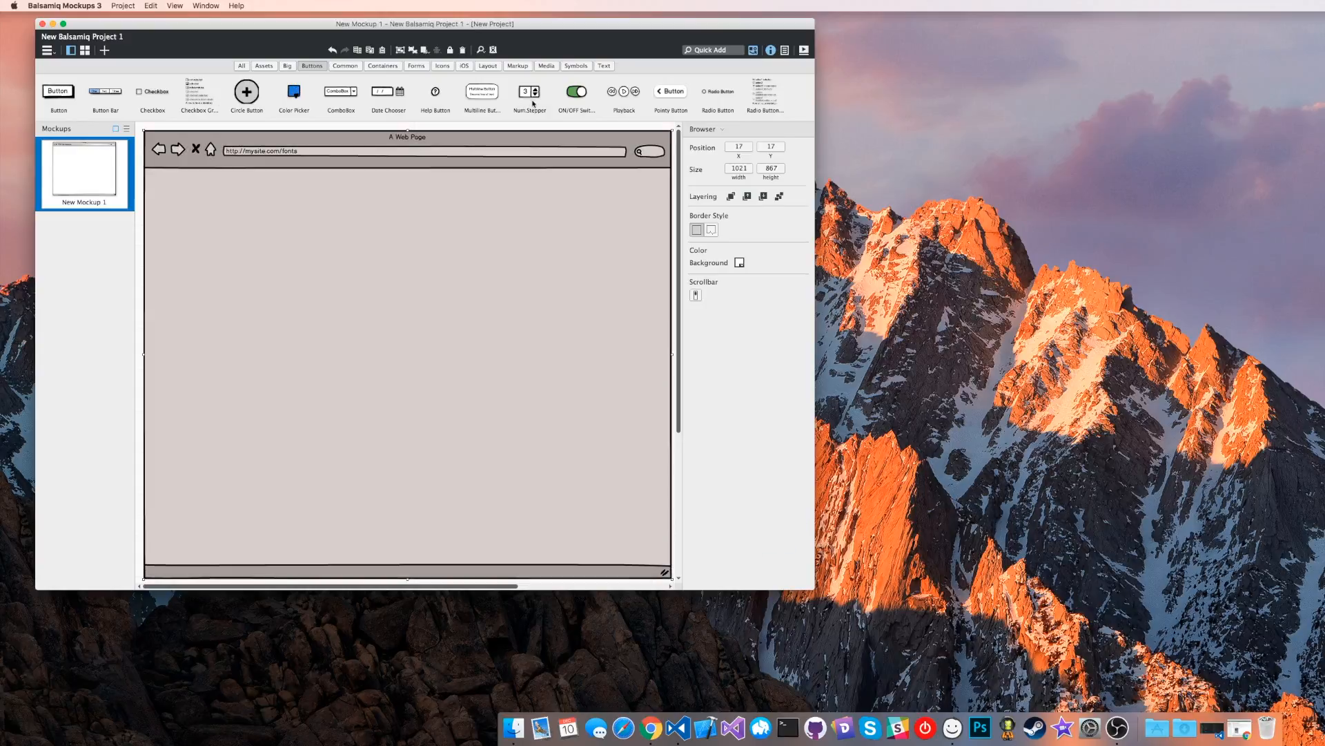
Add an Image placeholder in the browser's upper-left corner at about X 17, Y 89 and resize it to about 224 × 64.
{"action": "left_click", "coordinate": [721, 51]}
{"action": "type", "text": "Image"}
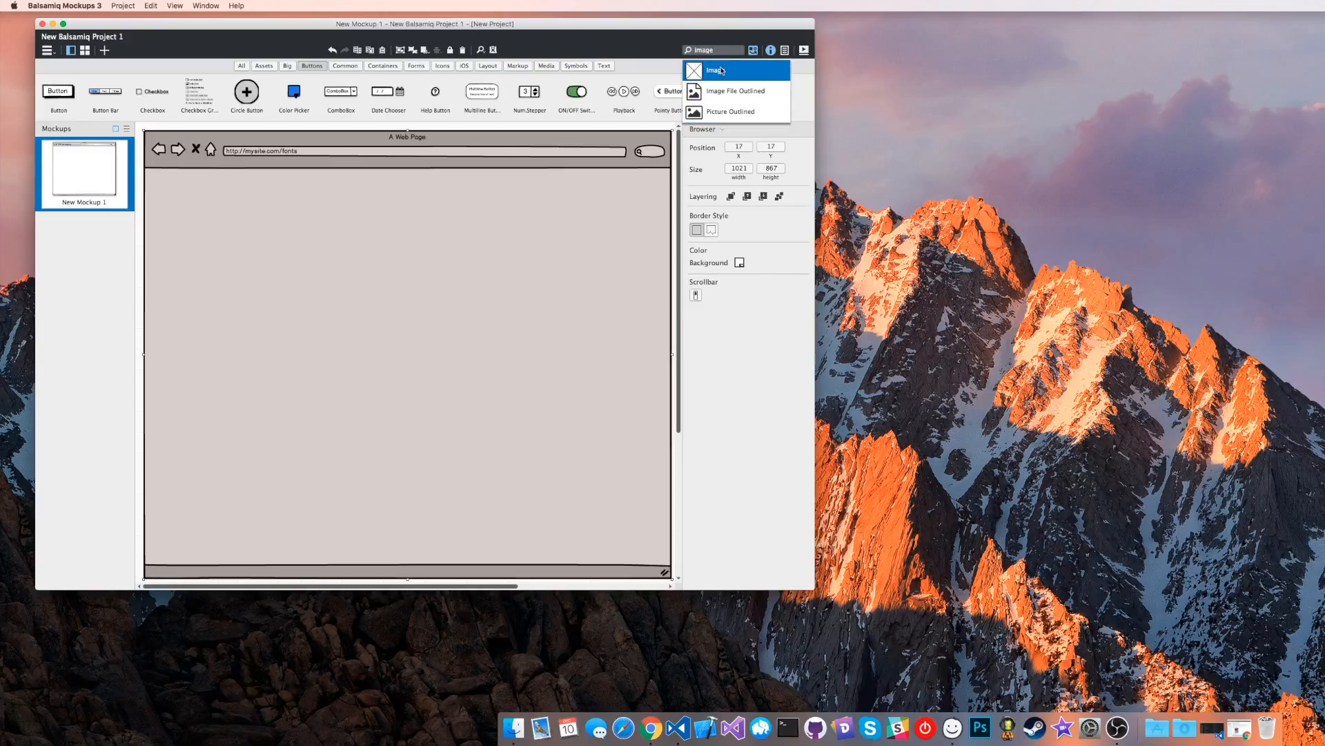
{"action": "left_click", "coordinate": [721, 72]}
{"action": "left_click_drag", "start_coordinate": [180, 176], "coordinate": [163, 191]}
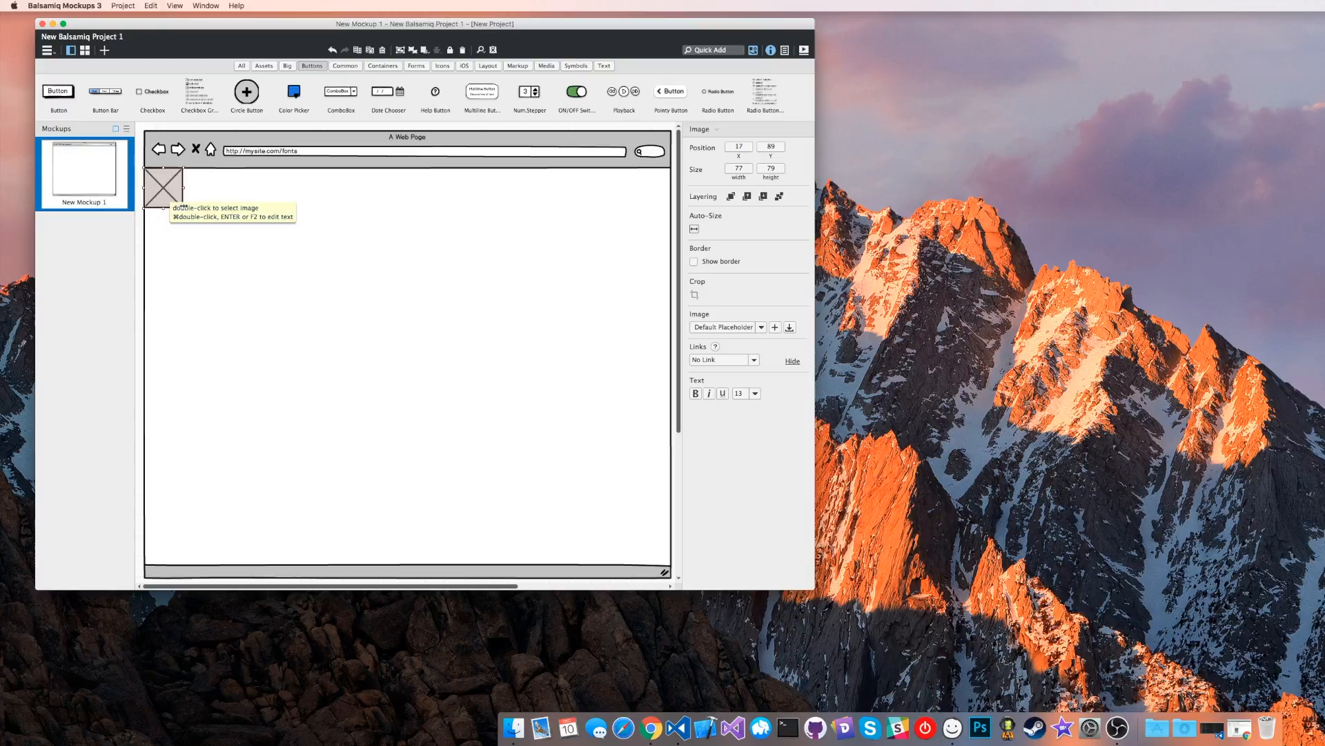
{"action": "left_click_drag", "start_coordinate": [183, 206], "coordinate": [260, 201]}
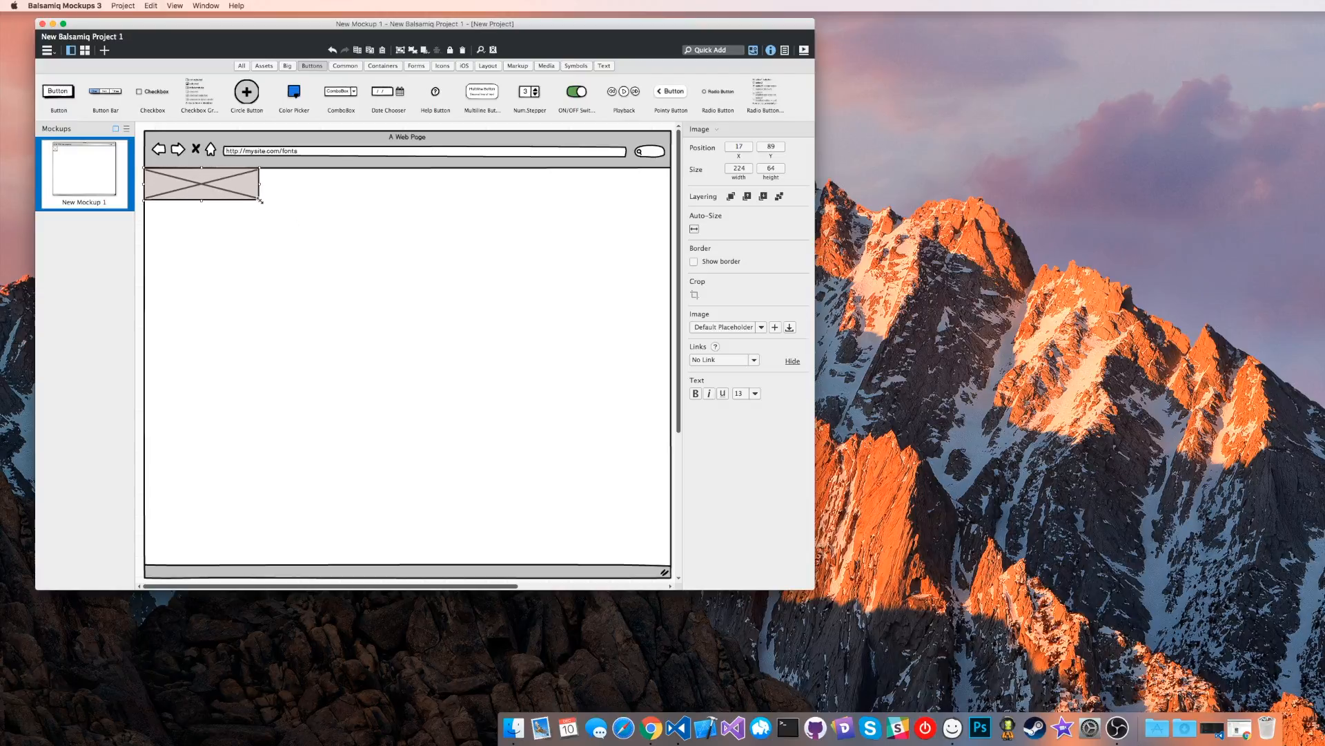
Add a Rectangle beside the image placeholder and stretch it to the browser's right edge as a header bar.
{"action": "left_click", "coordinate": [729, 47]}
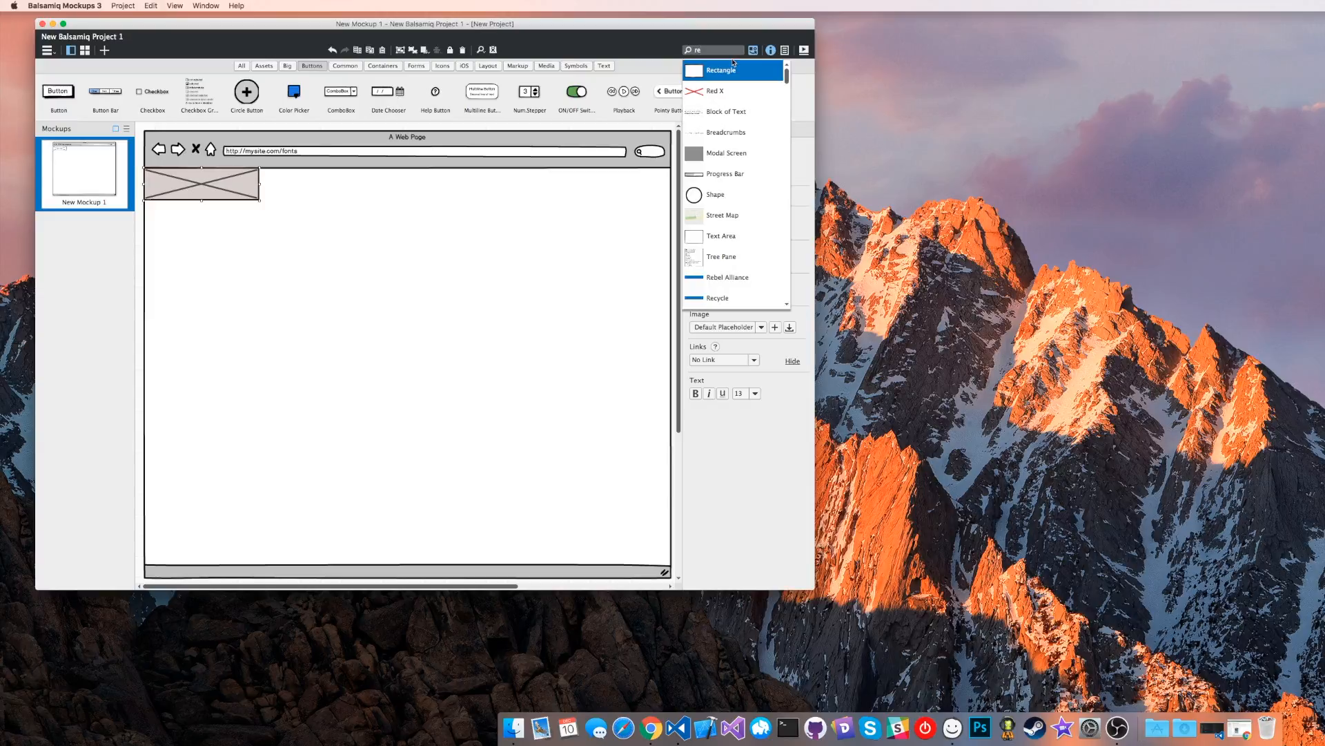
{"action": "left_click", "coordinate": [733, 63]}
{"action": "left_click_drag", "start_coordinate": [183, 172], "coordinate": [672, 202]}
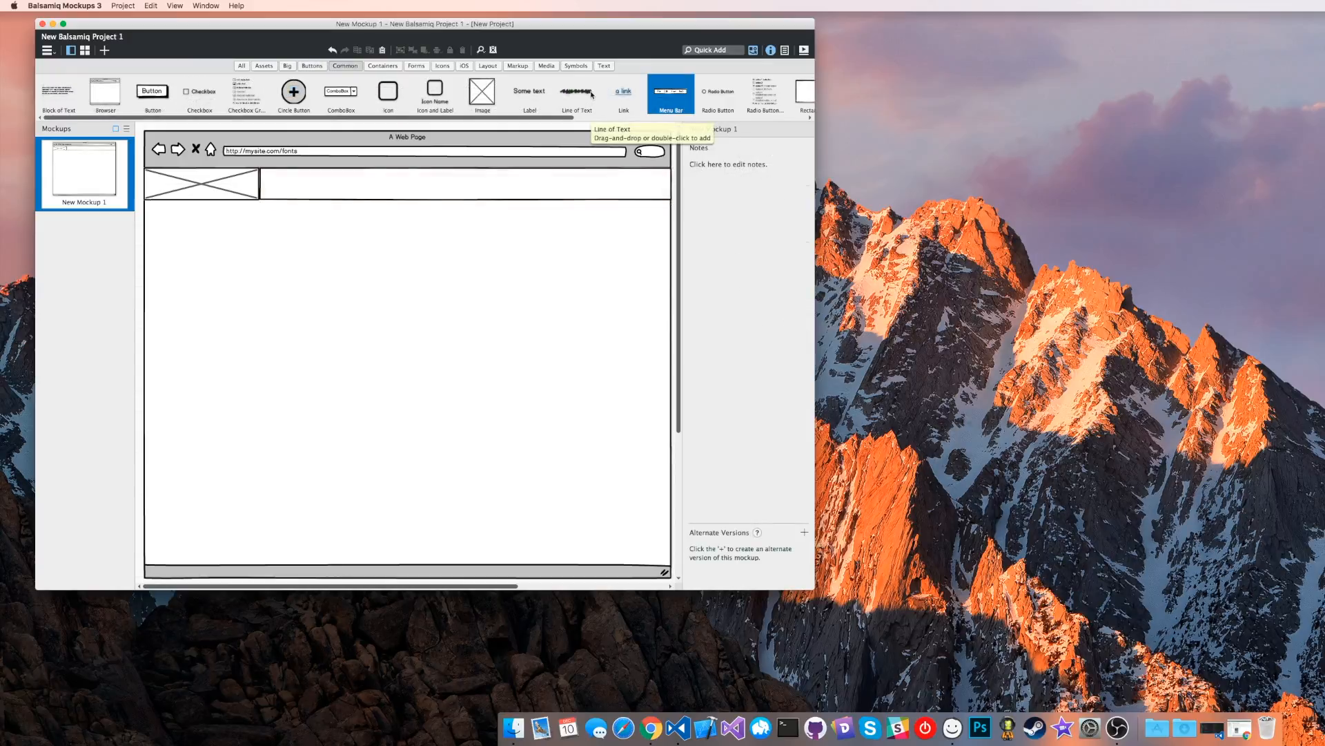
Place a Line of Text in the header bar beside the large image placeholder and resize it to about 427 × 27.
{"action": "left_click_drag", "start_coordinate": [588, 96], "coordinate": [276, 180]}
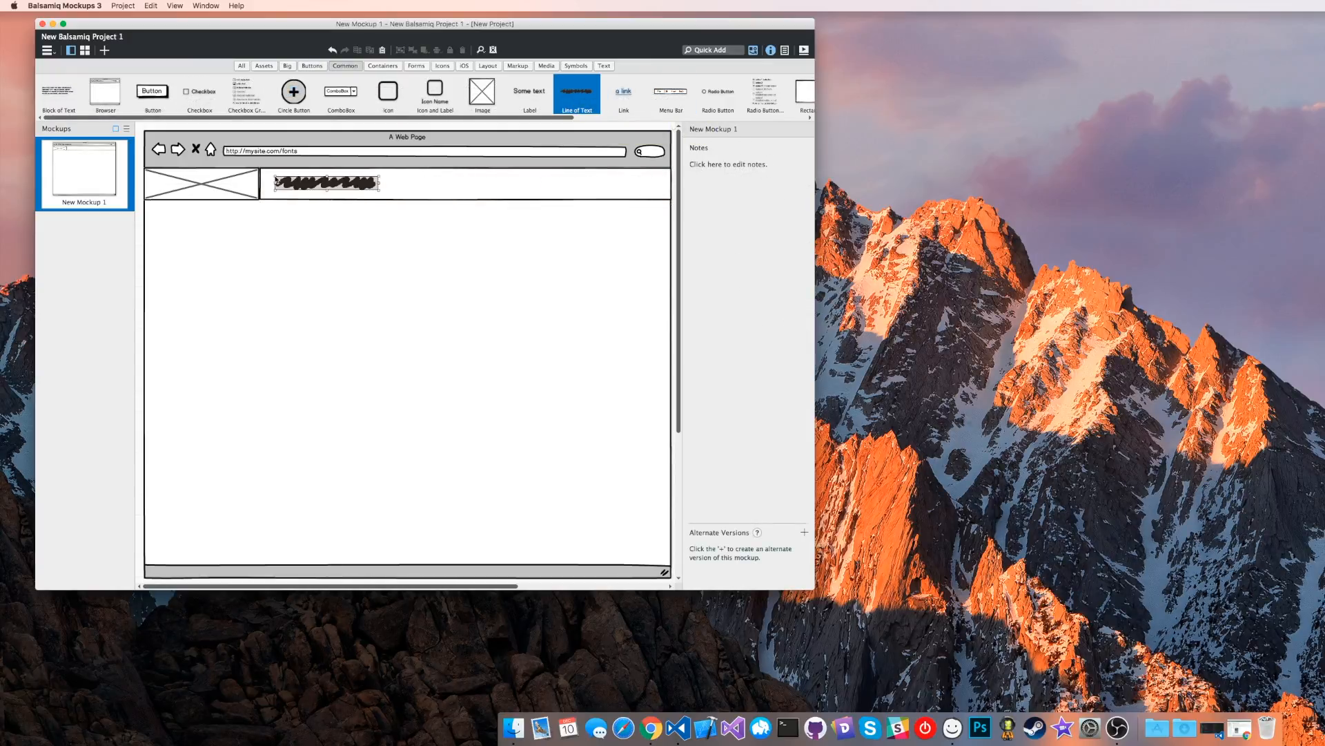
{"action": "left_click_drag", "start_coordinate": [381, 183], "coordinate": [502, 189]}
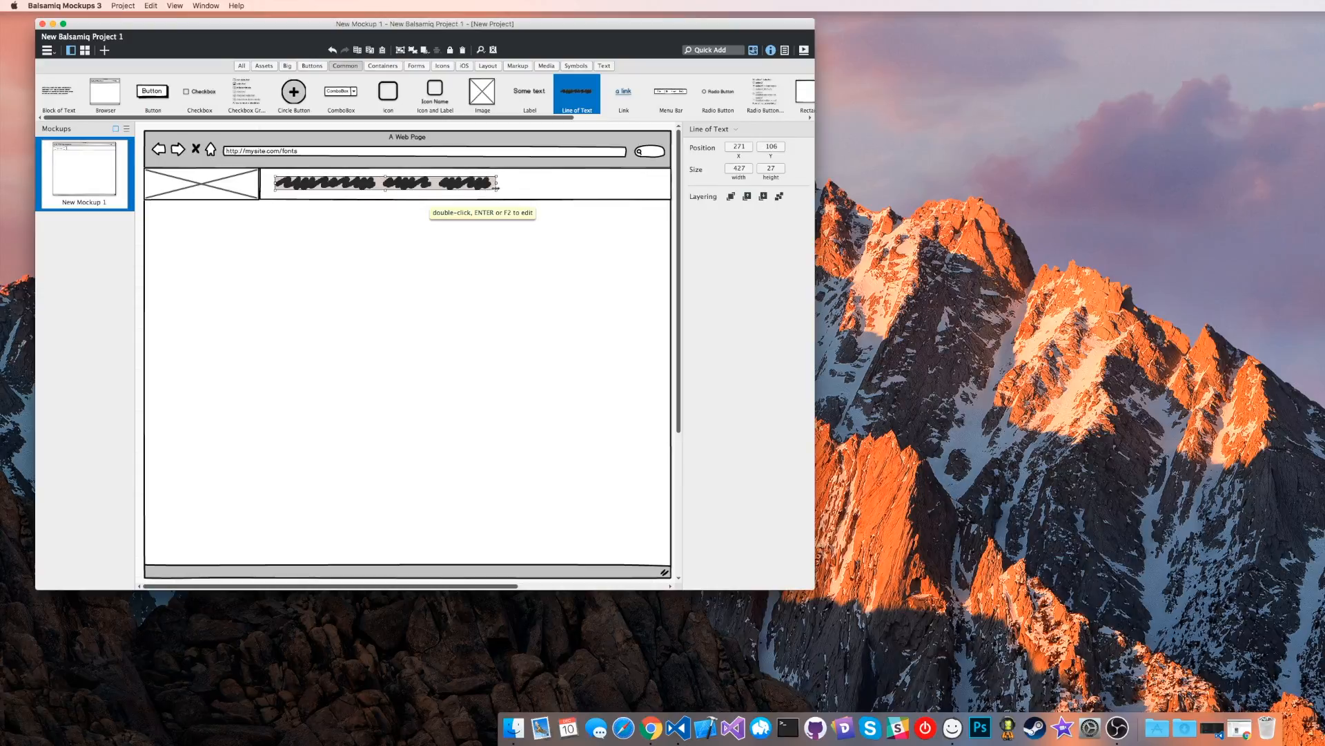
{"action": "left_click", "coordinate": [444, 249]}
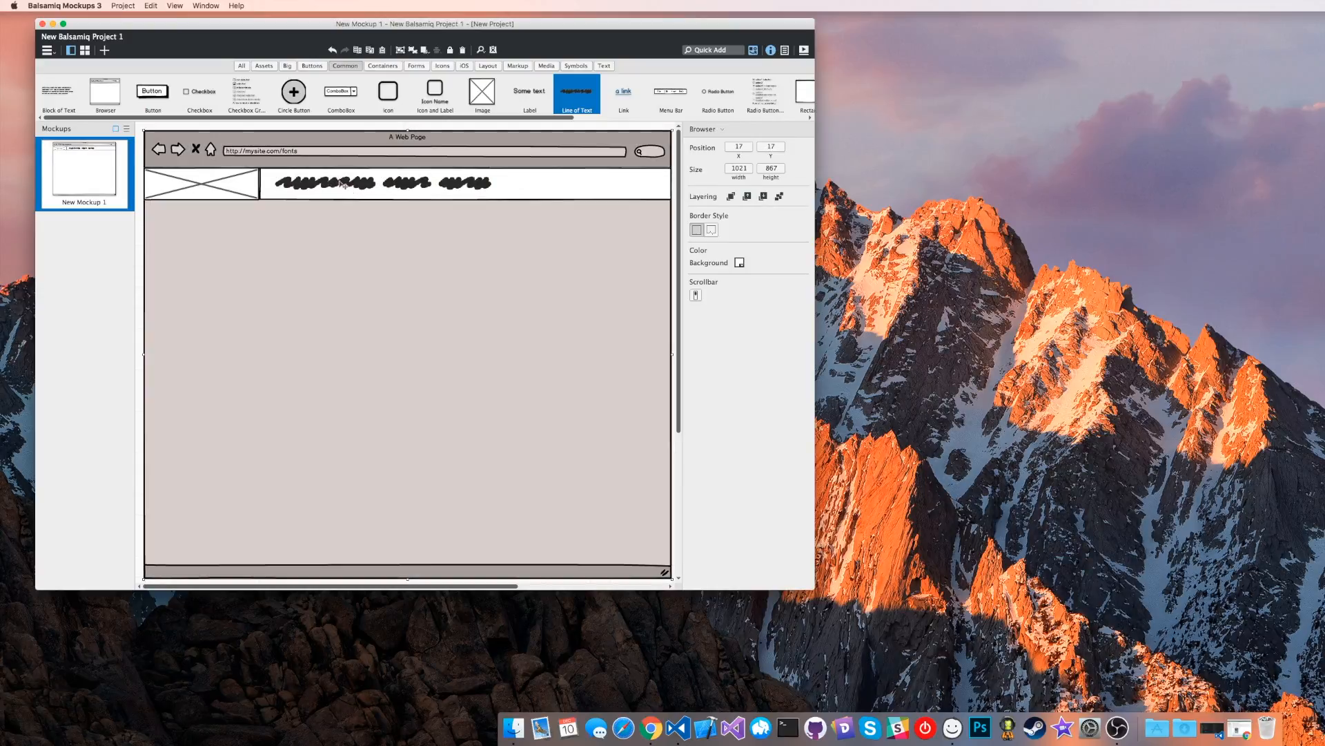
{"action": "left_click", "coordinate": [342, 185]}
{"action": "left_click", "coordinate": [381, 296]}
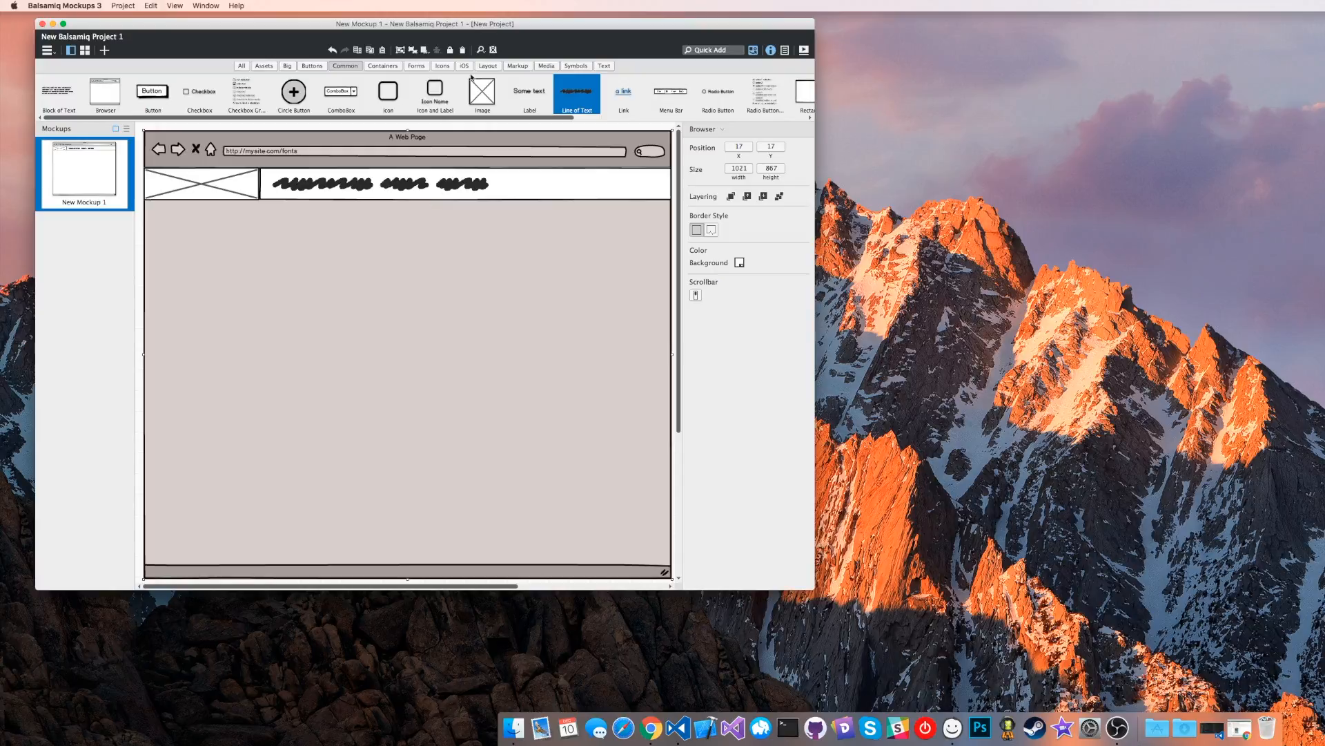
Add a small square Image placeholder at the right end of the header bar.
{"action": "left_click_drag", "start_coordinate": [482, 93], "coordinate": [654, 189]}
{"action": "left_click", "coordinate": [624, 238]}
{"action": "left_click", "coordinate": [643, 224]}
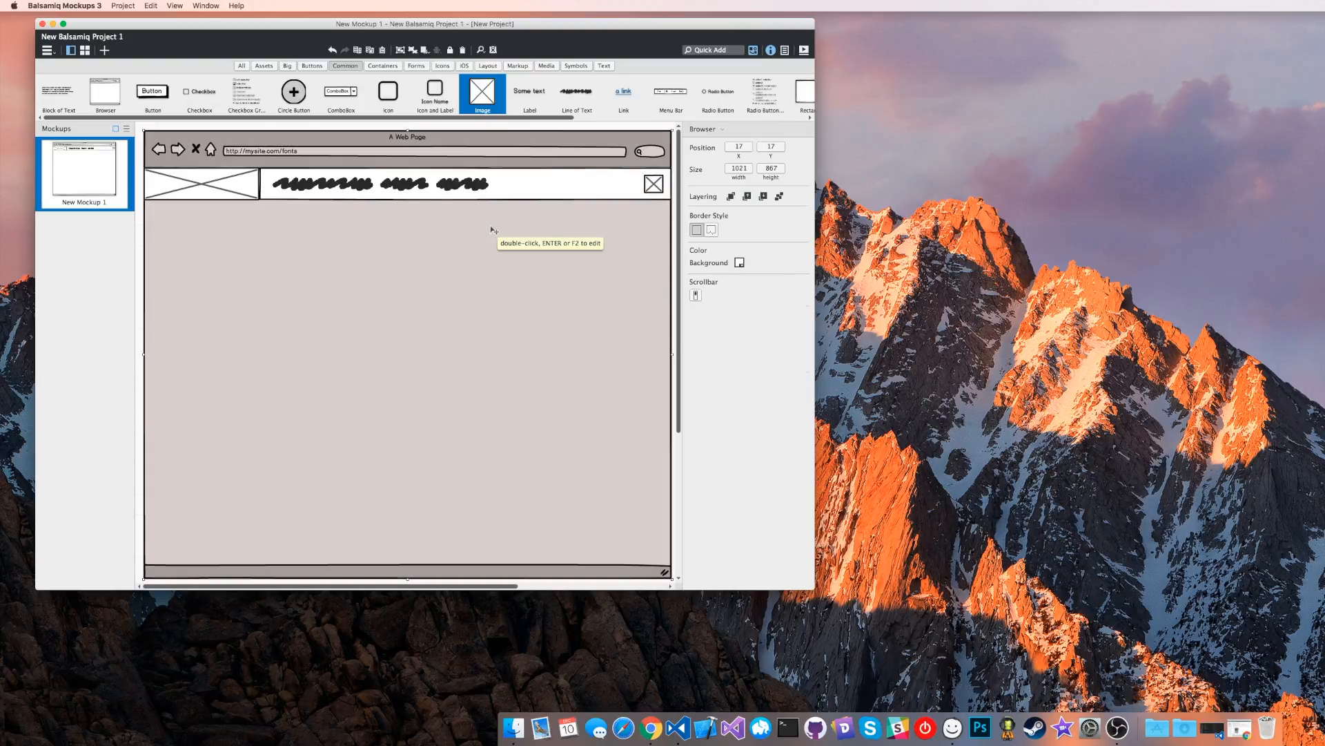
Switch to the project's symbols and create a new symbol library.
{"action": "left_click", "coordinate": [575, 69]}
{"action": "left_click", "coordinate": [495, 69]}
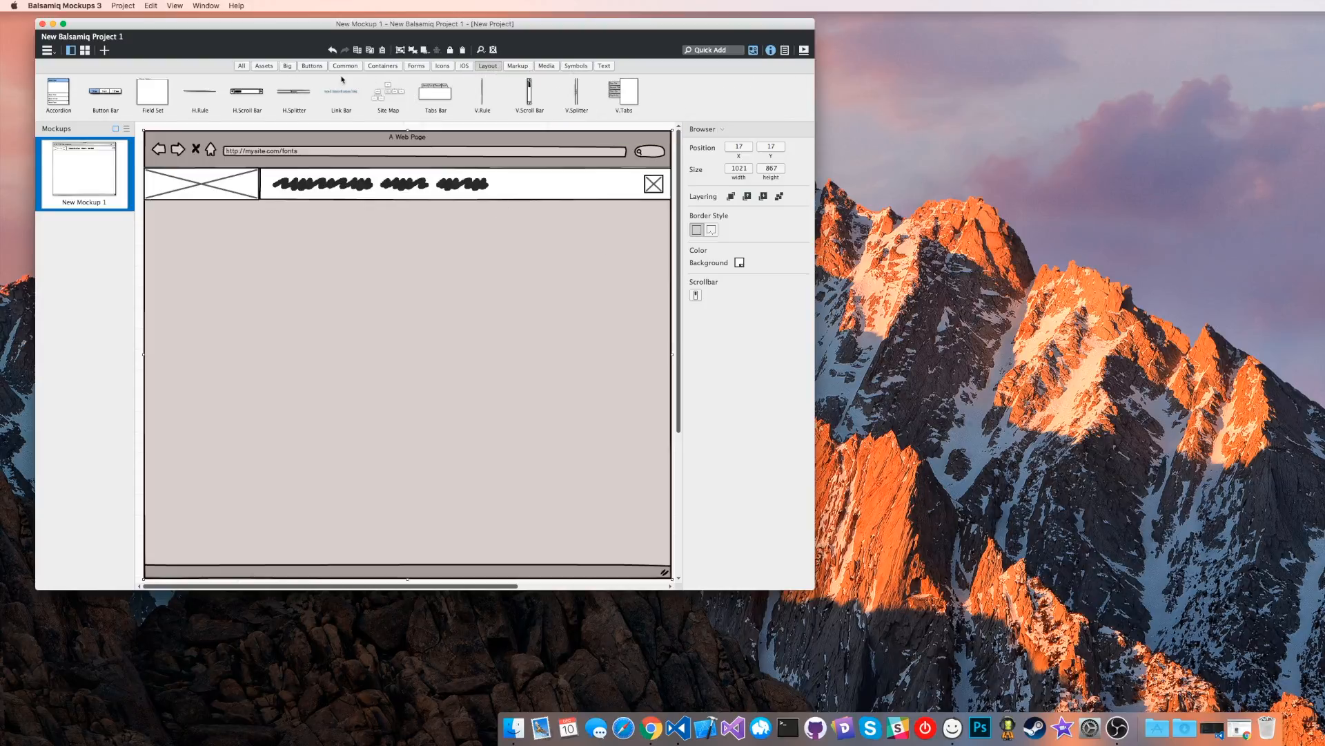
{"action": "left_click", "coordinate": [242, 67]}
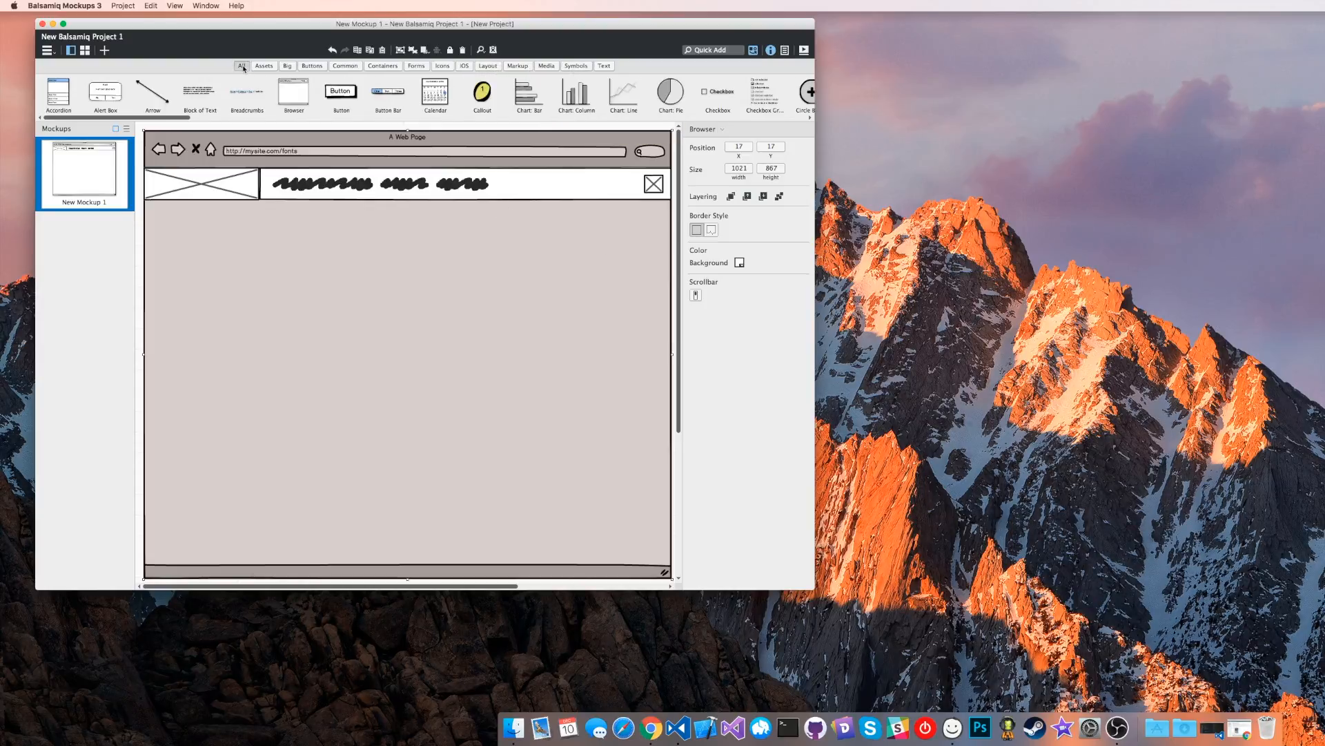
{"action": "left_click", "coordinate": [47, 51]}
{"action": "left_click", "coordinate": [55, 87]}
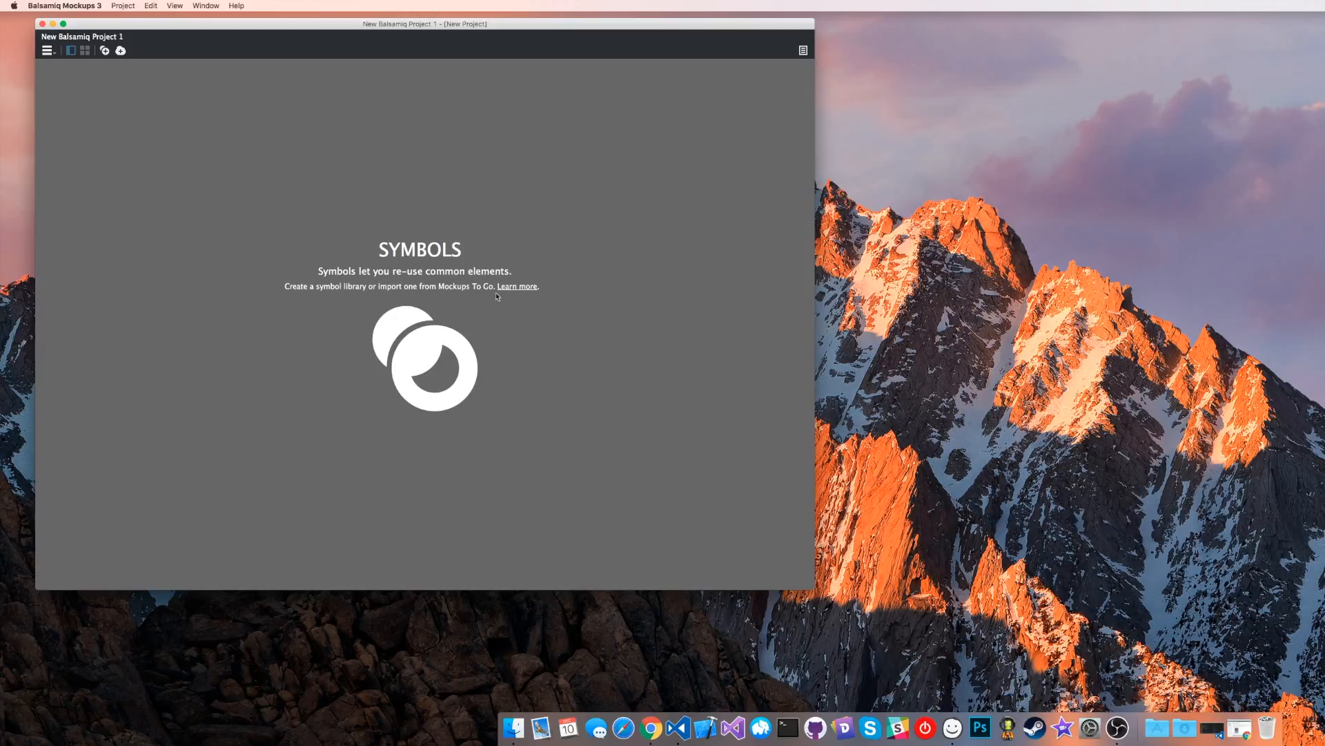
{"action": "left_click", "coordinate": [105, 51]}
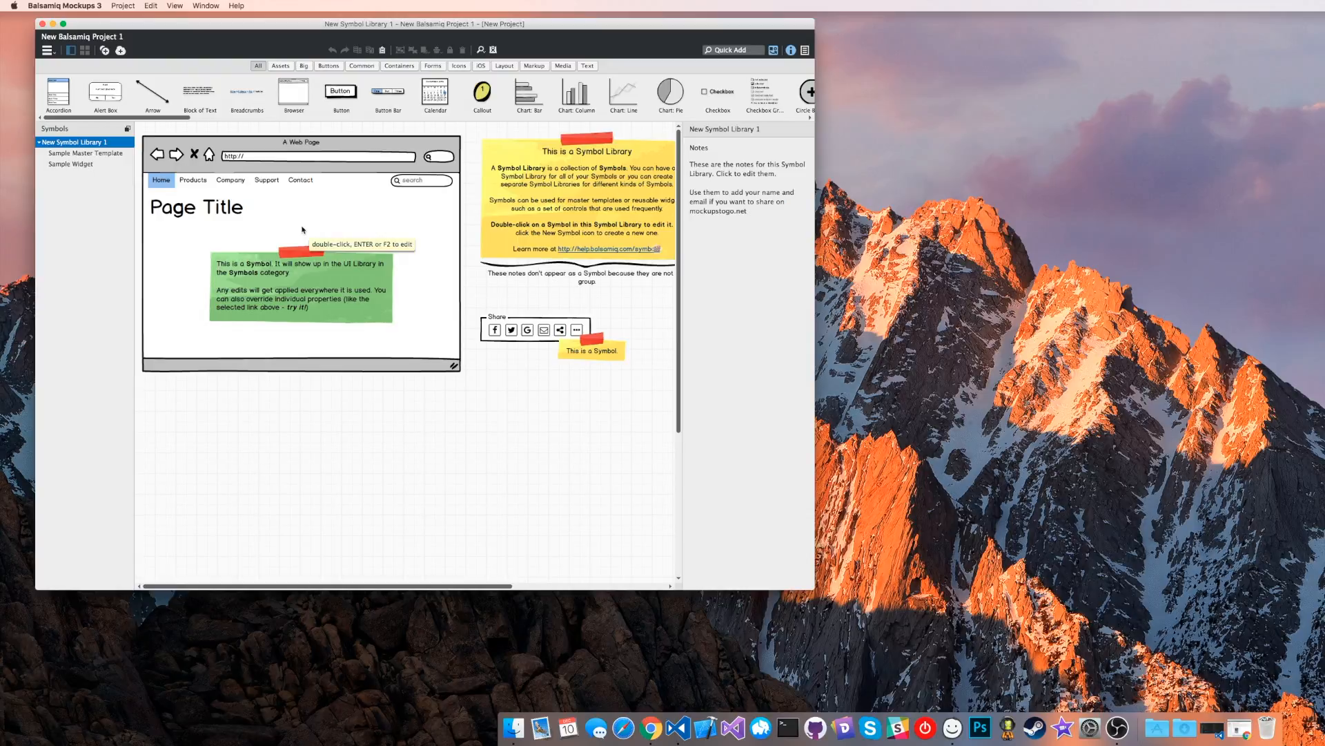
Delete the sample share widget and the sample master template from the symbol library.
{"action": "left_click", "coordinate": [495, 338]}
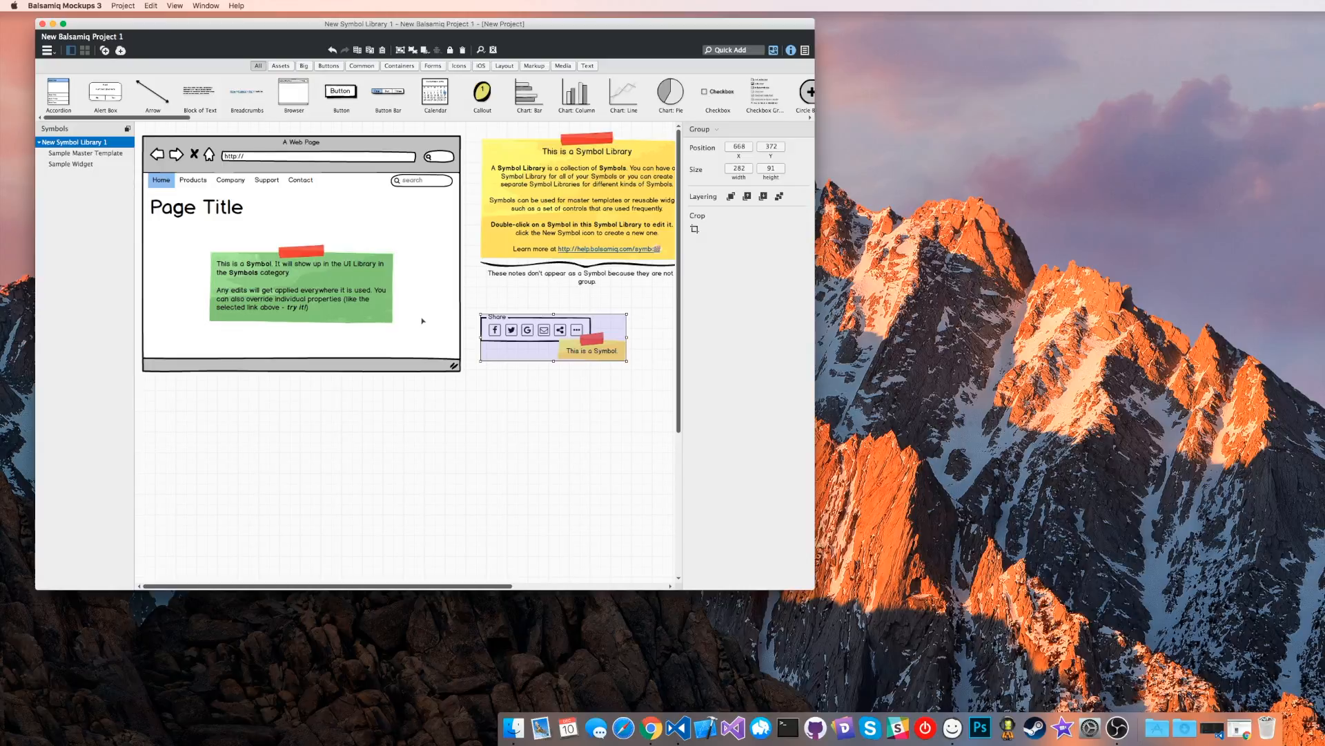
{"action": "key", "text": "Delete"}
{"action": "left_click", "coordinate": [413, 240]}
{"action": "key", "text": "Delete"}
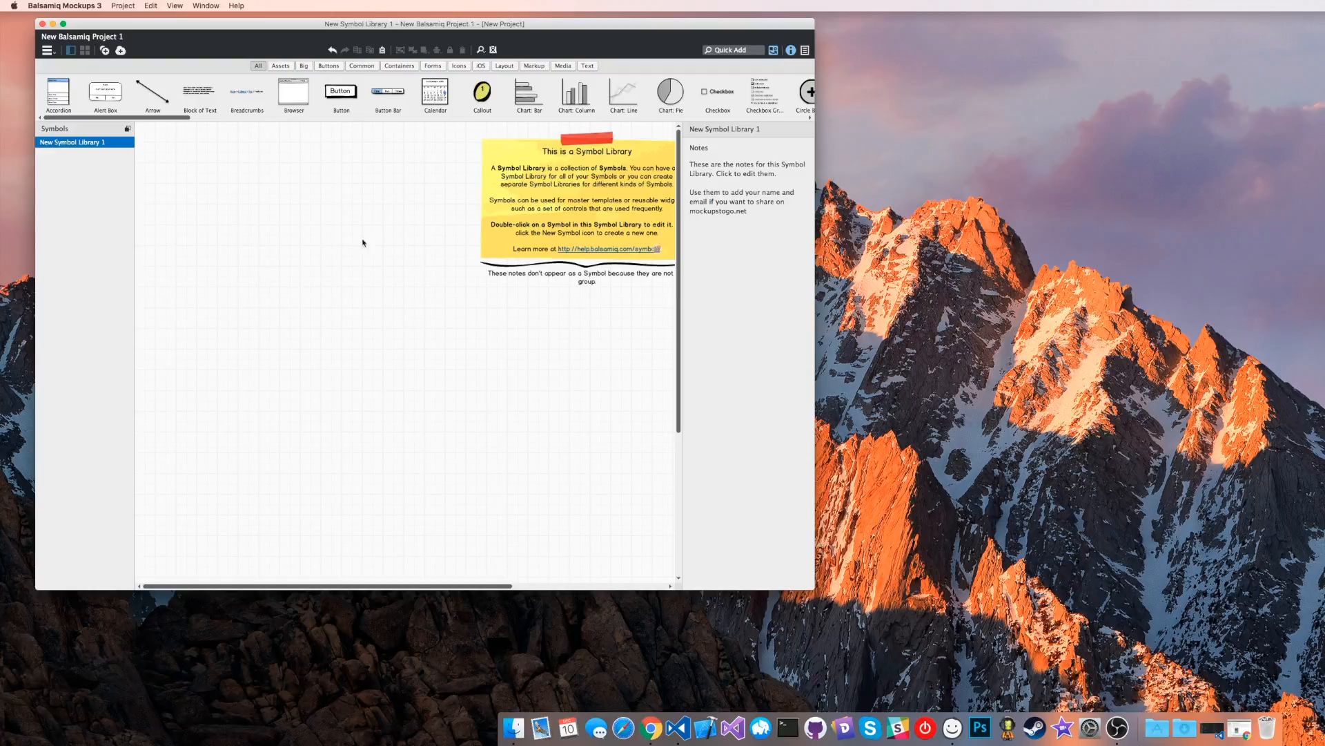
Add a Rectangle at X 50, Y 50 in the symbol library and enlarge it to about 223 × 684.
{"action": "left_click", "coordinate": [752, 49]}
{"action": "type", "text": "re"}
{"action": "key", "text": "Return"}
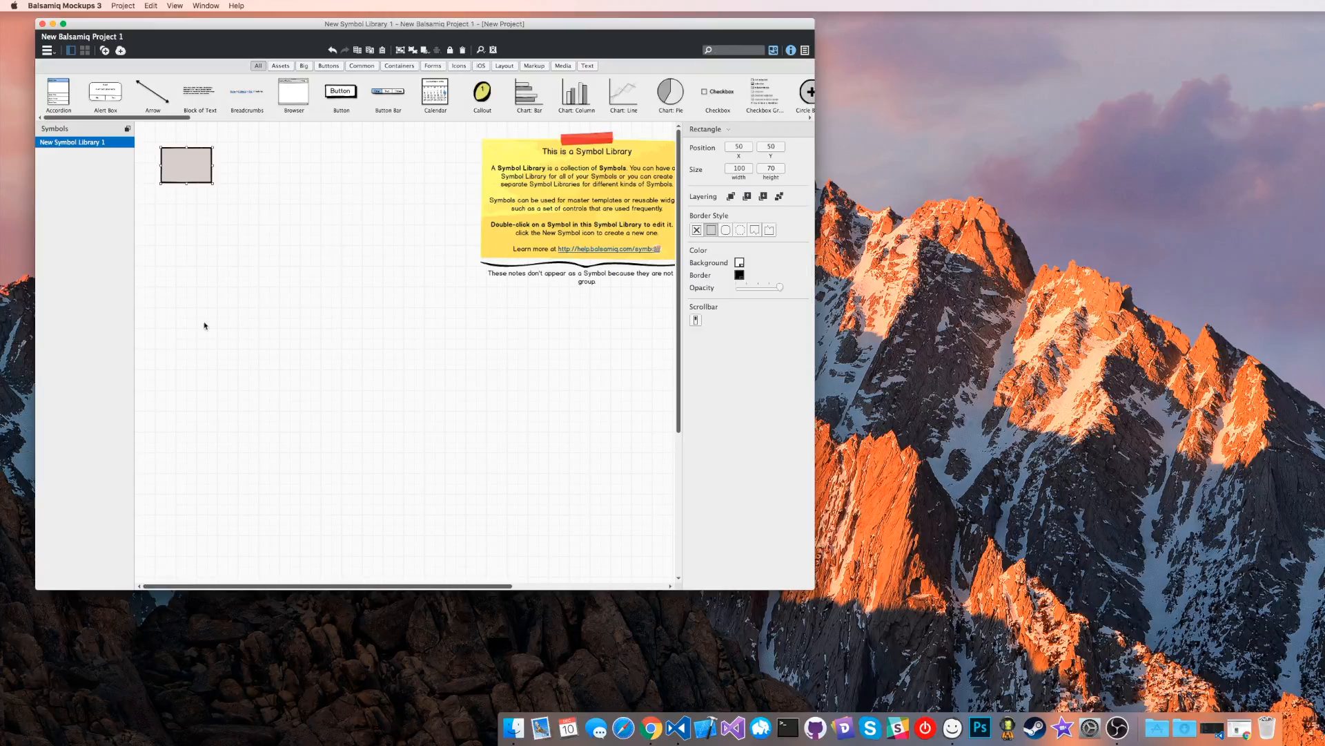
{"action": "left_click_drag", "start_coordinate": [213, 184], "coordinate": [276, 499]}
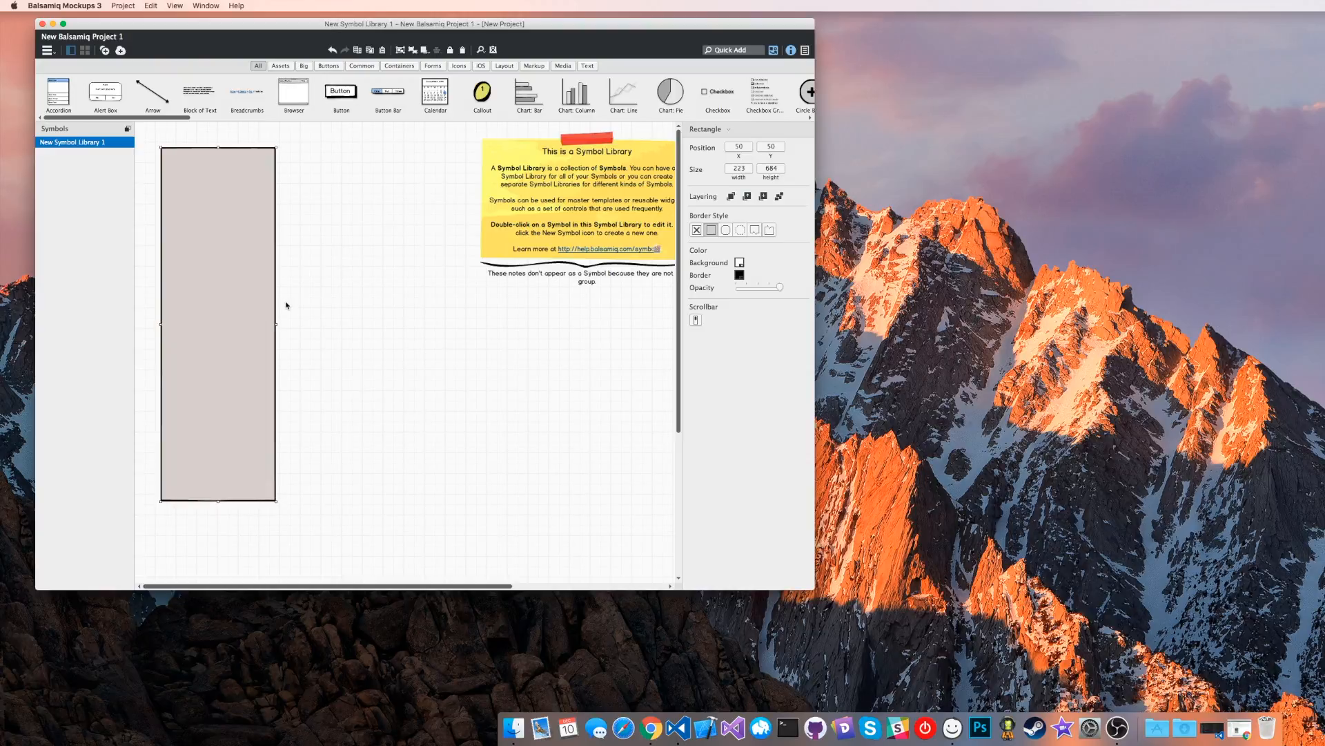
Place a Button near the top of the tall rectangle and label it "+ Create Proposal".
{"action": "left_click_drag", "start_coordinate": [340, 93], "coordinate": [207, 177]}
{"action": "type", "text": "+ A Proposal"}
{"action": "key", "text": "Return"}
{"action": "double_click", "coordinate": [208, 176]}
{"action": "left_click", "coordinate": [207, 178]}
{"action": "key", "text": "BackSpace"}
{"action": "key", "text": "BackSpace"}
{"action": "type", "text": "Add"}
{"action": "key", "text": "BackSpace"}
{"action": "key", "text": "BackSpace"}
{"action": "key", "text": "BackSpace"}
{"action": "type", "text": "Create Proposal"}
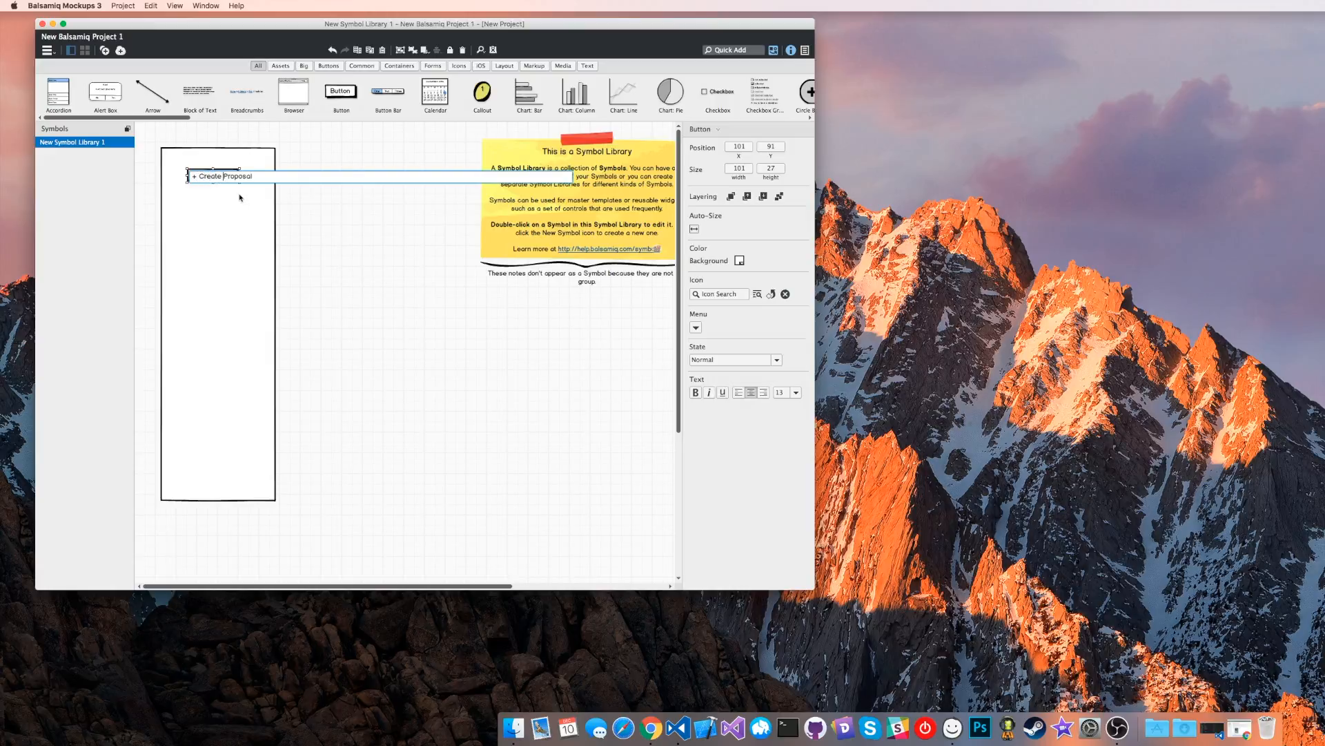
{"action": "key", "text": "Return"}
Resize the proposal button to about 191 × 56 at X 66, Y 66 and set its text size to 17.
{"action": "left_click_drag", "start_coordinate": [231, 179], "coordinate": [269, 182]}
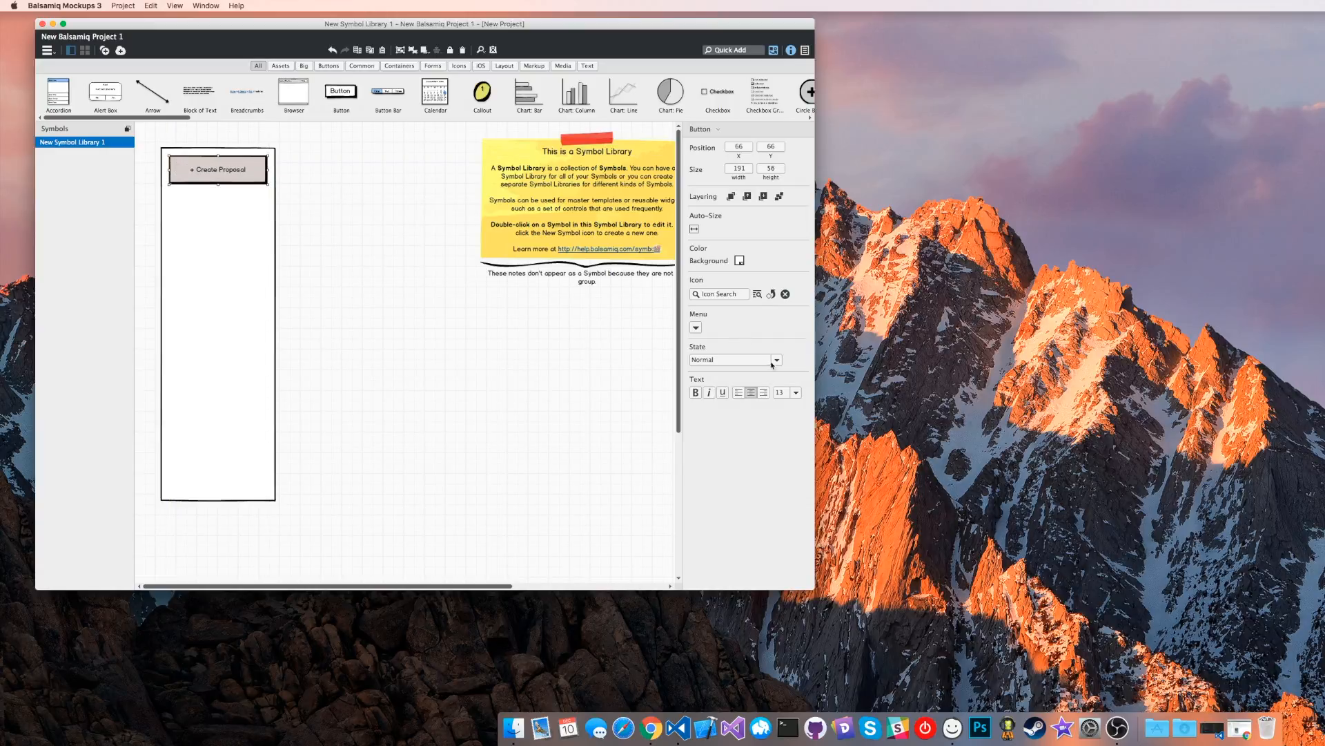
{"action": "left_click", "coordinate": [796, 393]}
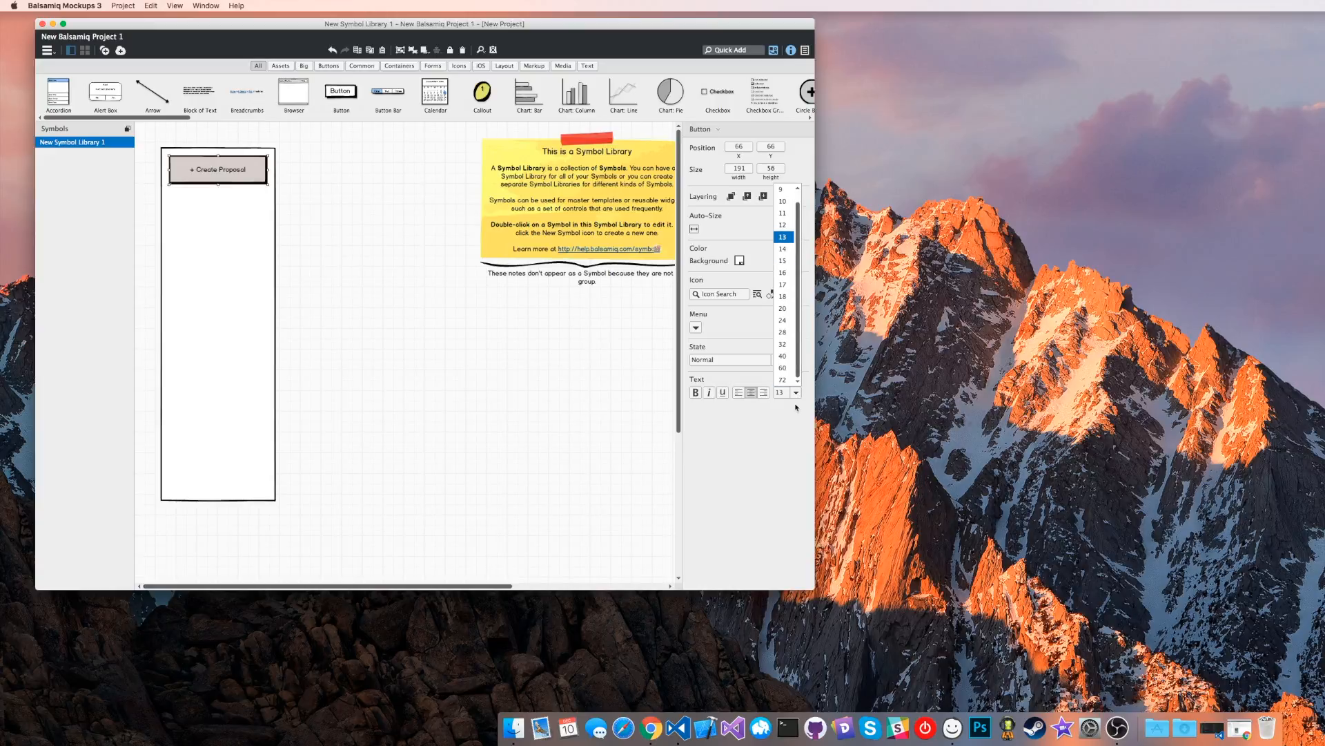
{"action": "left_click", "coordinate": [784, 283]}
{"action": "left_click", "coordinate": [329, 228]}
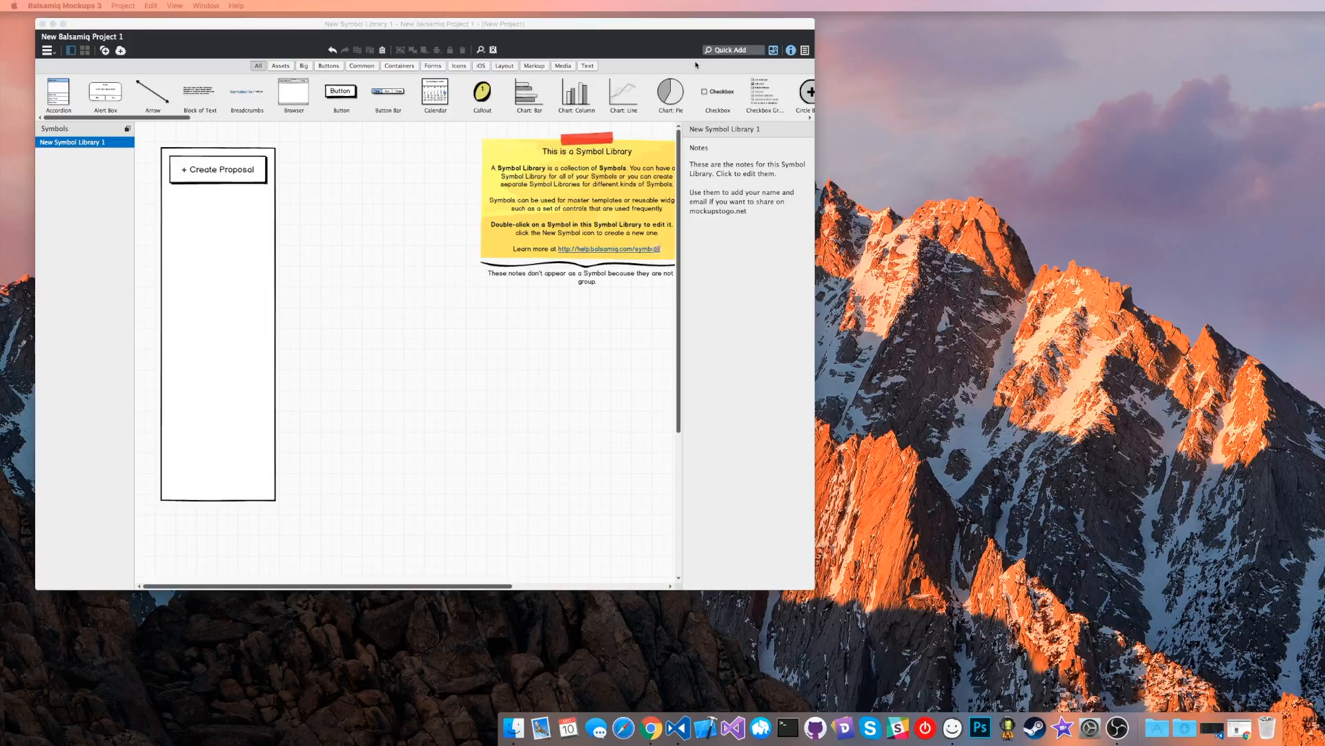
Add a cogs icon and place it below the proposal button at about X 66, Y 138.
{"action": "left_click", "coordinate": [735, 50]}
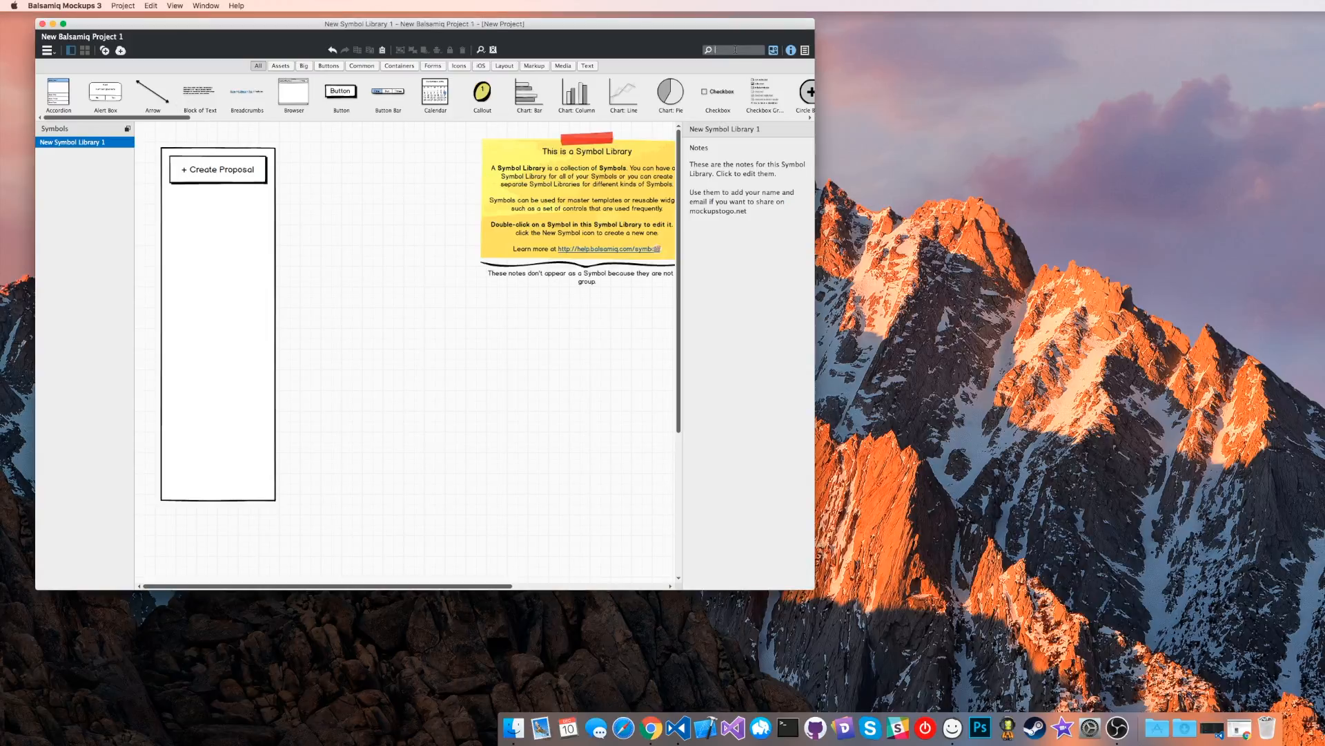
{"action": "type", "text": "icon"}
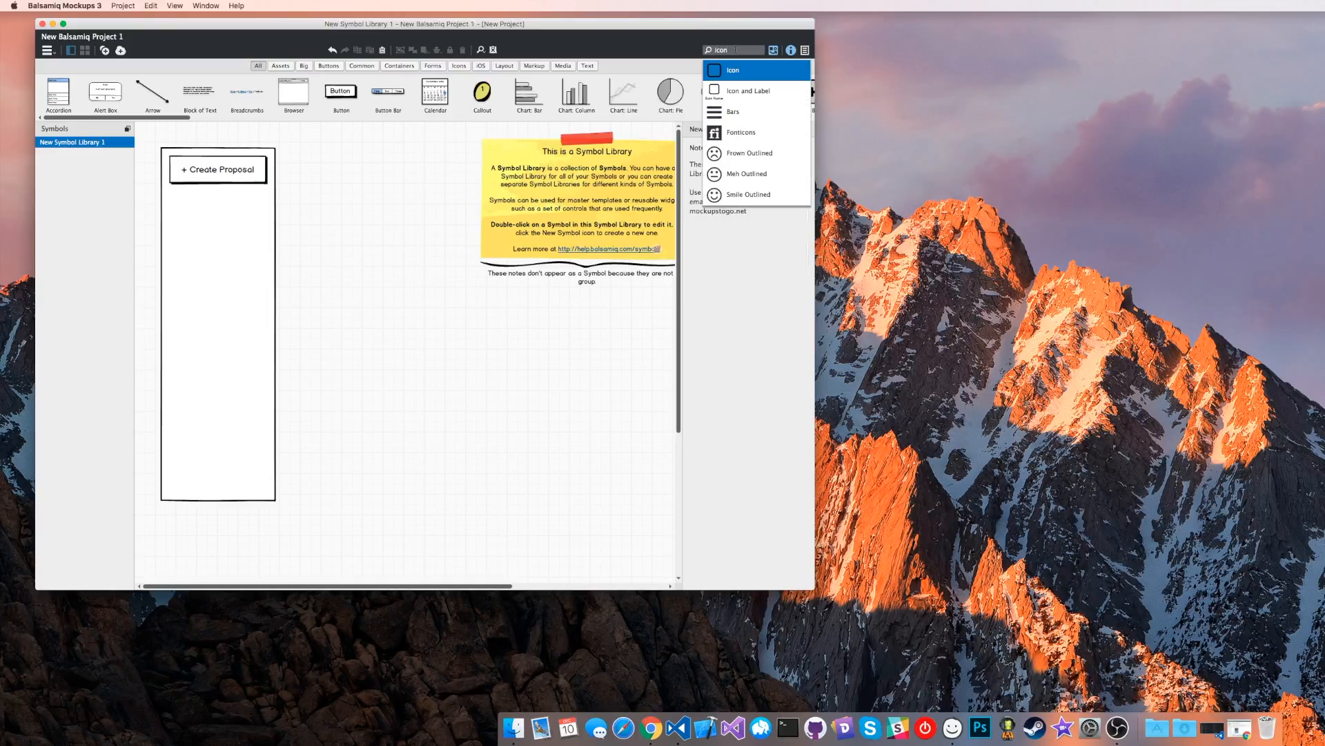
{"action": "key", "text": "BackSpace"}
{"action": "key", "text": "BackSpace"}
{"action": "key", "text": "BackSpace"}
{"action": "key", "text": "BackSpace"}
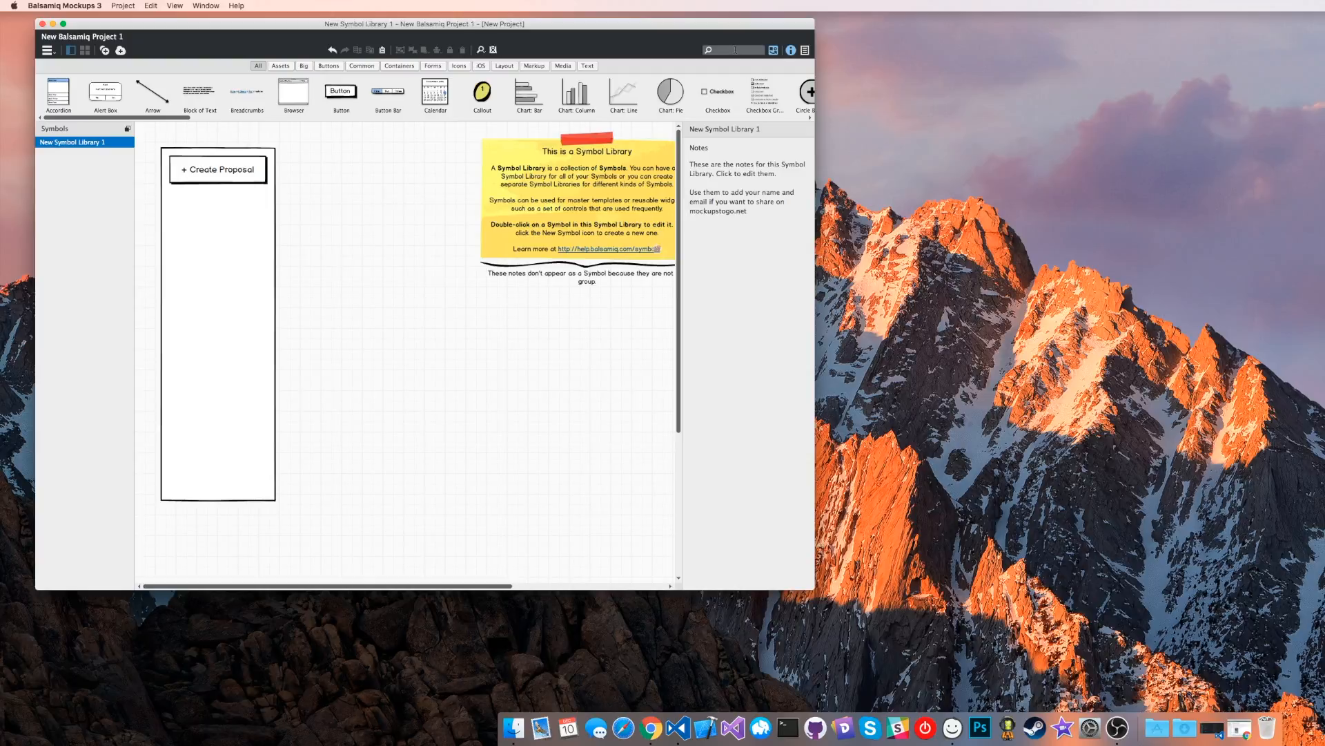
{"action": "type", "text": "cog"}
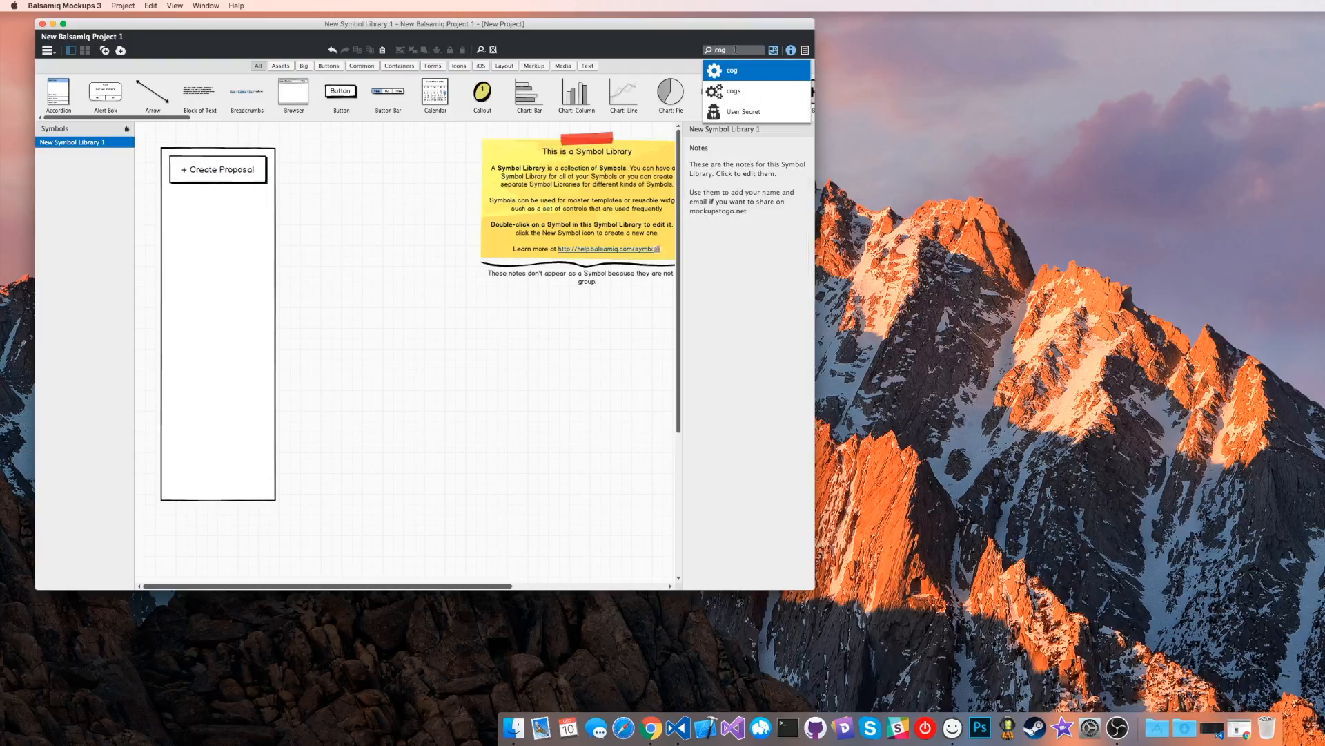
{"action": "key", "text": "Down"}
{"action": "key", "text": "Return"}
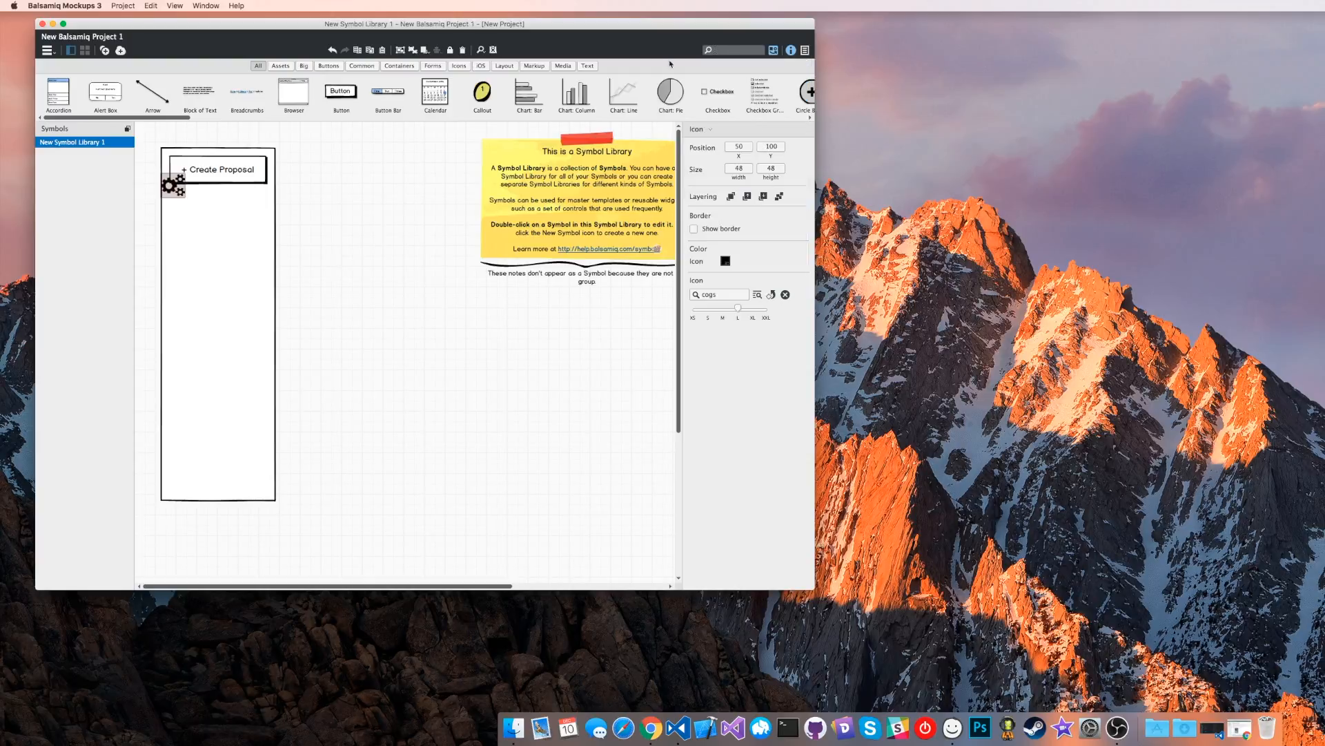
{"action": "left_click_drag", "start_coordinate": [172, 184], "coordinate": [177, 205]}
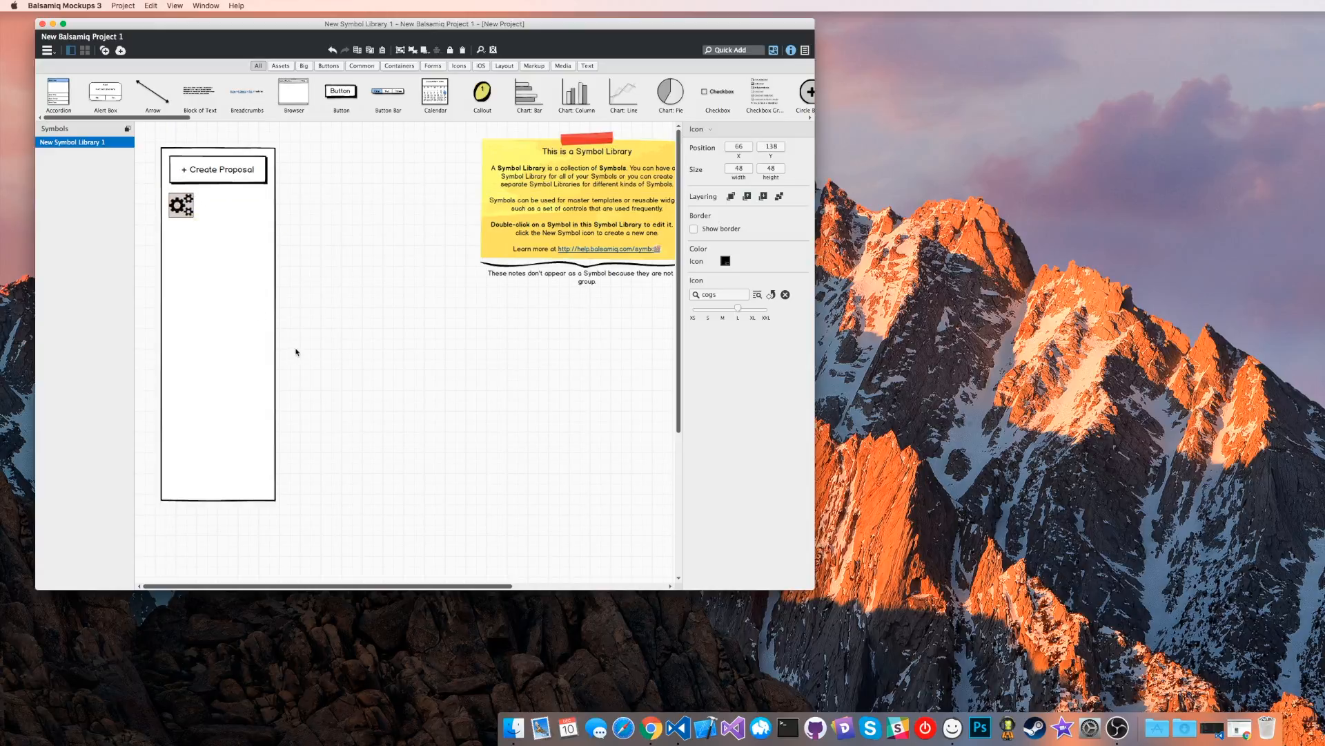
Set the cogs icon's size to M.
{"action": "left_click", "coordinate": [723, 312]}
{"action": "left_click", "coordinate": [709, 312]}
{"action": "left_click", "coordinate": [722, 314]}
Look through the full icon library and close it without choosing another icon.
{"action": "left_click", "coordinate": [759, 296]}
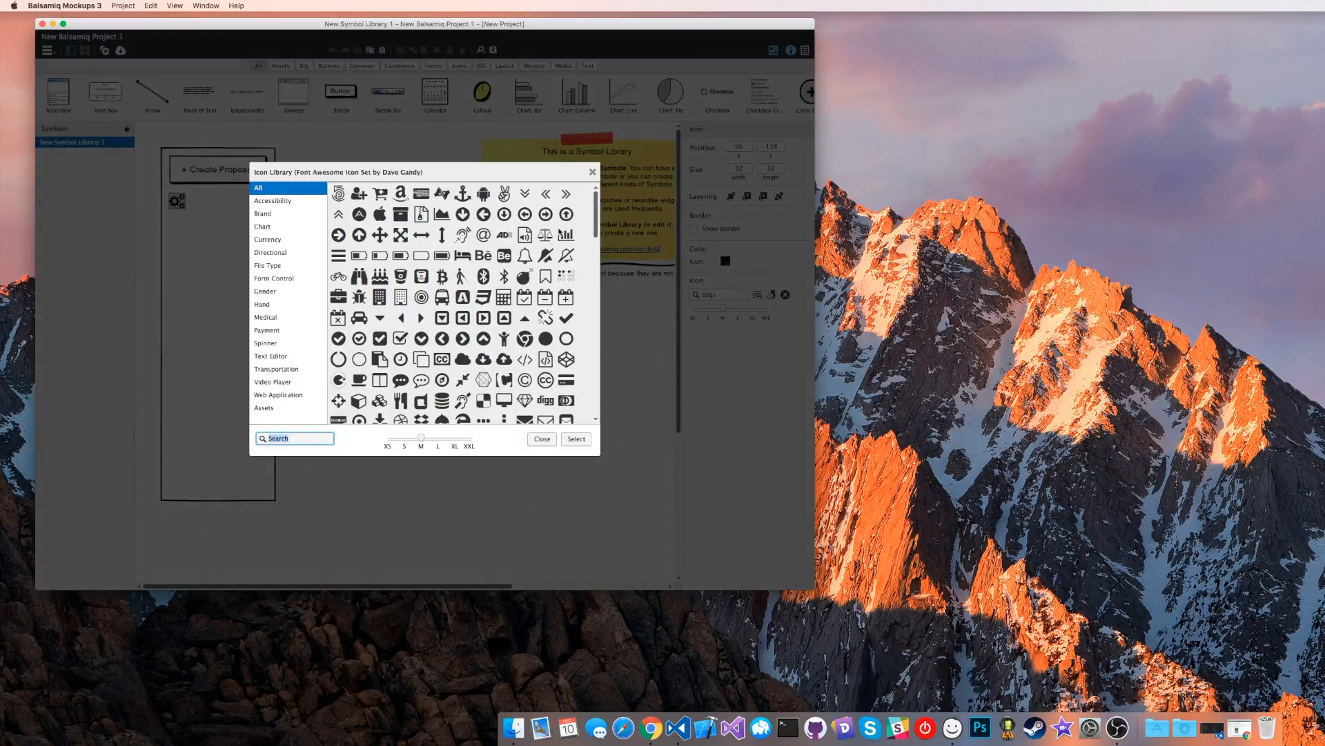
{"action": "left_click_drag", "start_coordinate": [596, 214], "coordinate": [594, 322]}
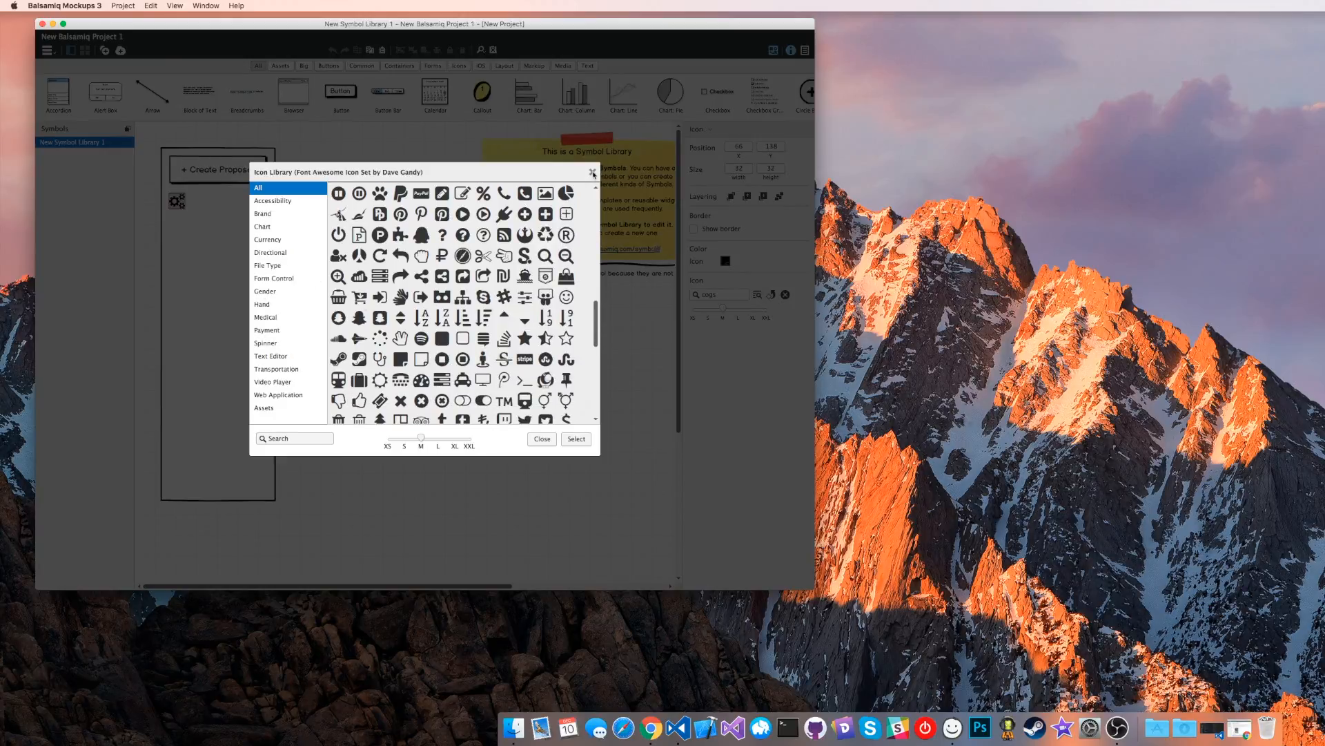
{"action": "left_click", "coordinate": [592, 173]}
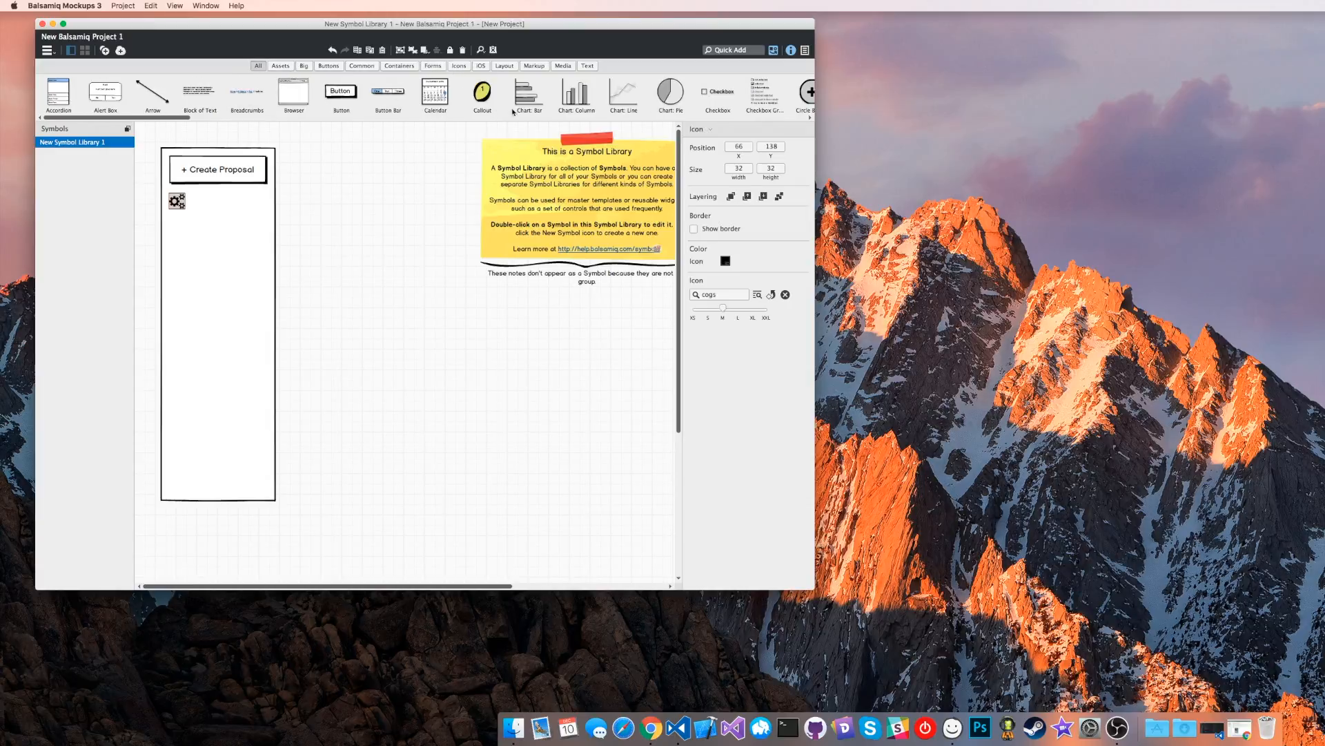
Add a Line of Text control and place it beside the cogs icon at about X 98, Y 141, shortened to about 123 wide.
{"action": "left_click", "coordinate": [743, 51]}
{"action": "type", "text": "line"}
{"action": "key", "text": "Return"}
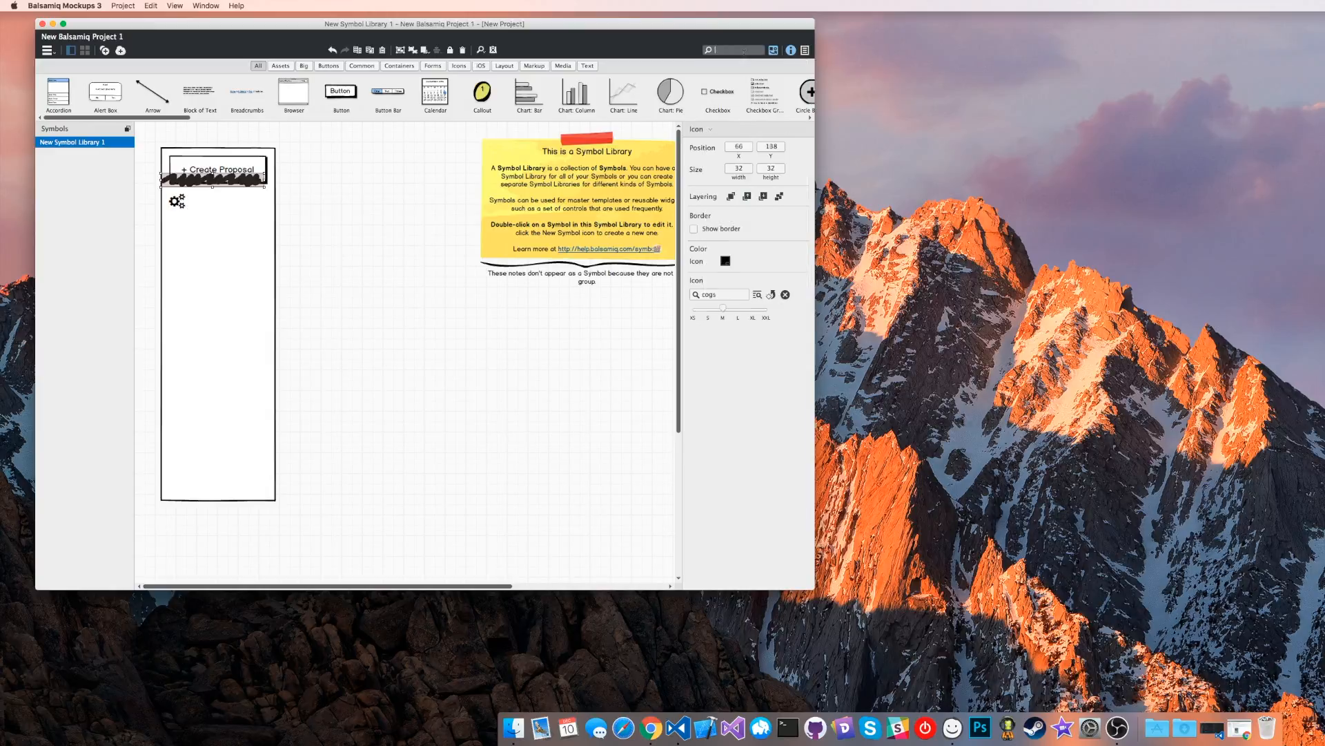
{"action": "left_click_drag", "start_coordinate": [182, 179], "coordinate": [217, 200]}
{"action": "left_click", "coordinate": [242, 228]}
{"action": "left_click", "coordinate": [238, 200]}
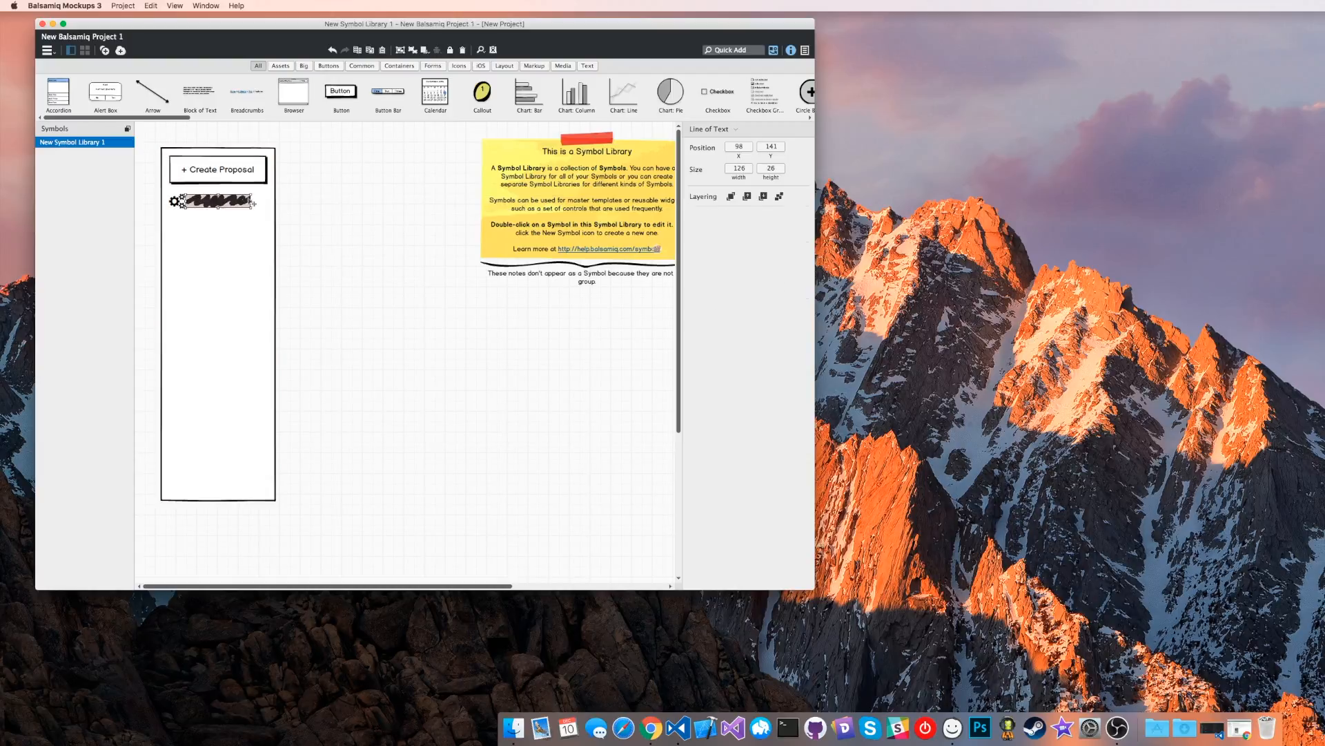
{"action": "left_click", "coordinate": [193, 216]}
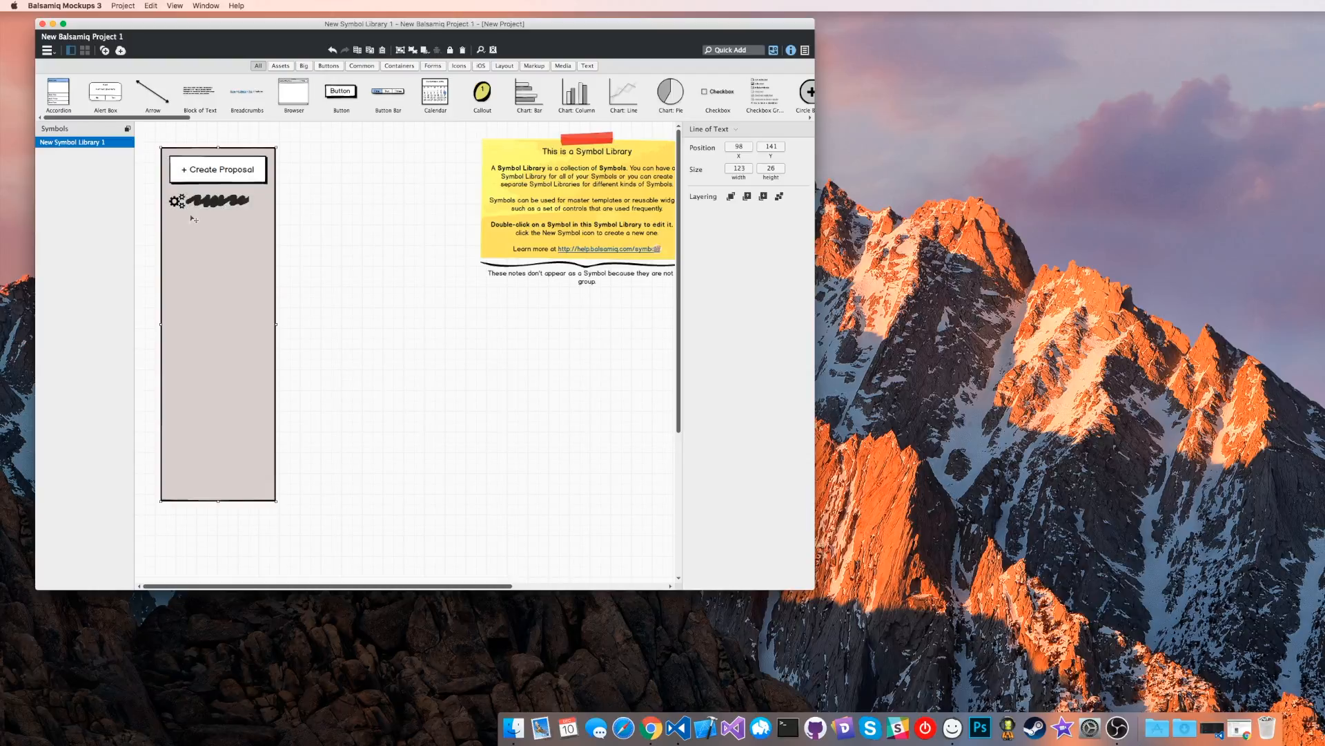
{"action": "left_click", "coordinate": [179, 201], "text": "shift"}
{"action": "left_click", "coordinate": [211, 202], "text": "shift"}
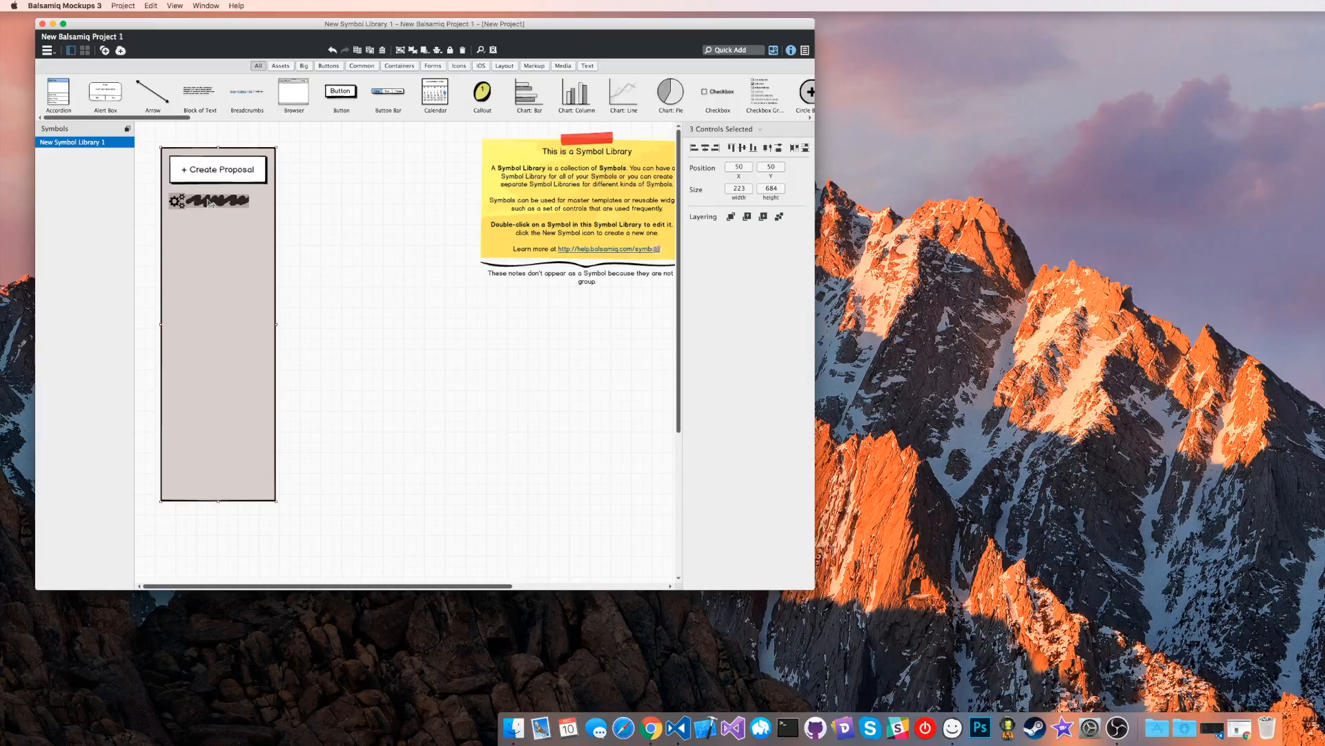
{"action": "left_click_drag", "start_coordinate": [208, 201], "coordinate": [210, 201]}
{"action": "key", "text": "super+g"}
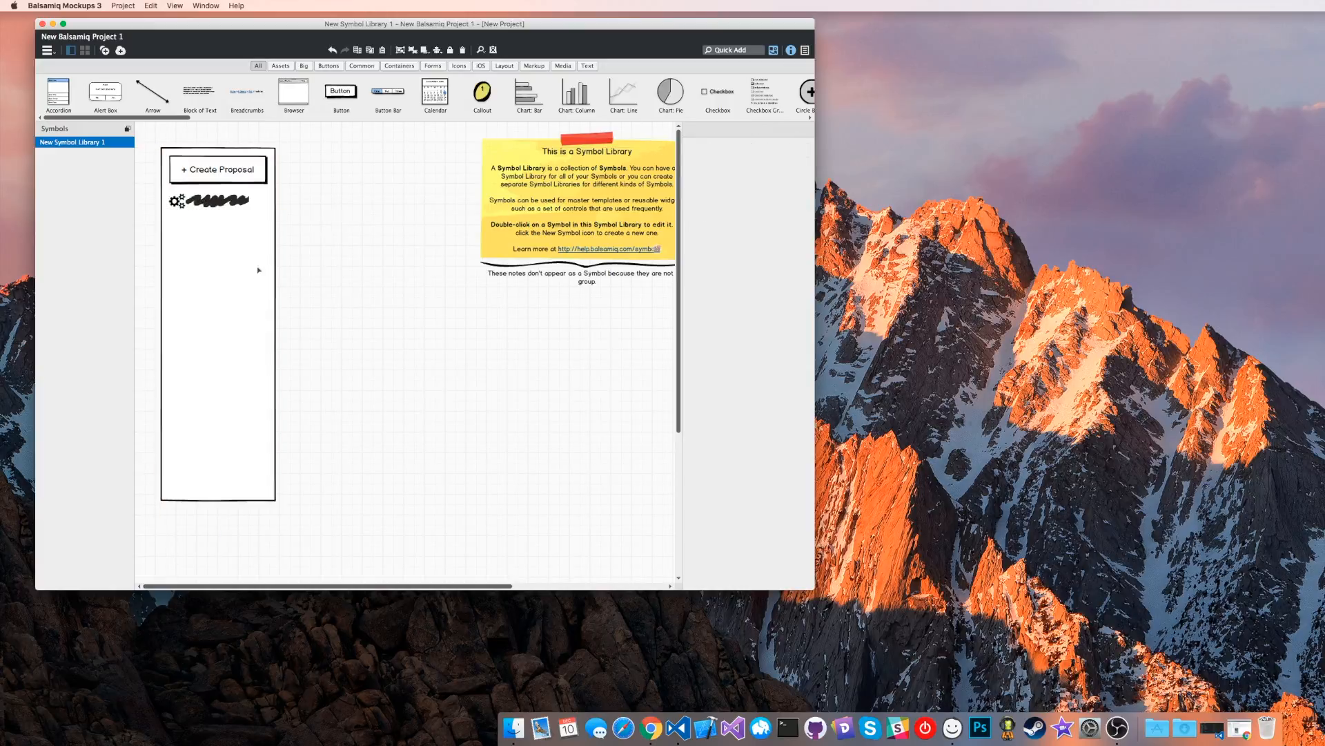
Duplicate the cogs icon and its text line together directly below the originals at X 66, Y 186.
{"action": "left_click", "coordinate": [211, 203]}
{"action": "left_click", "coordinate": [180, 203], "text": "shift"}
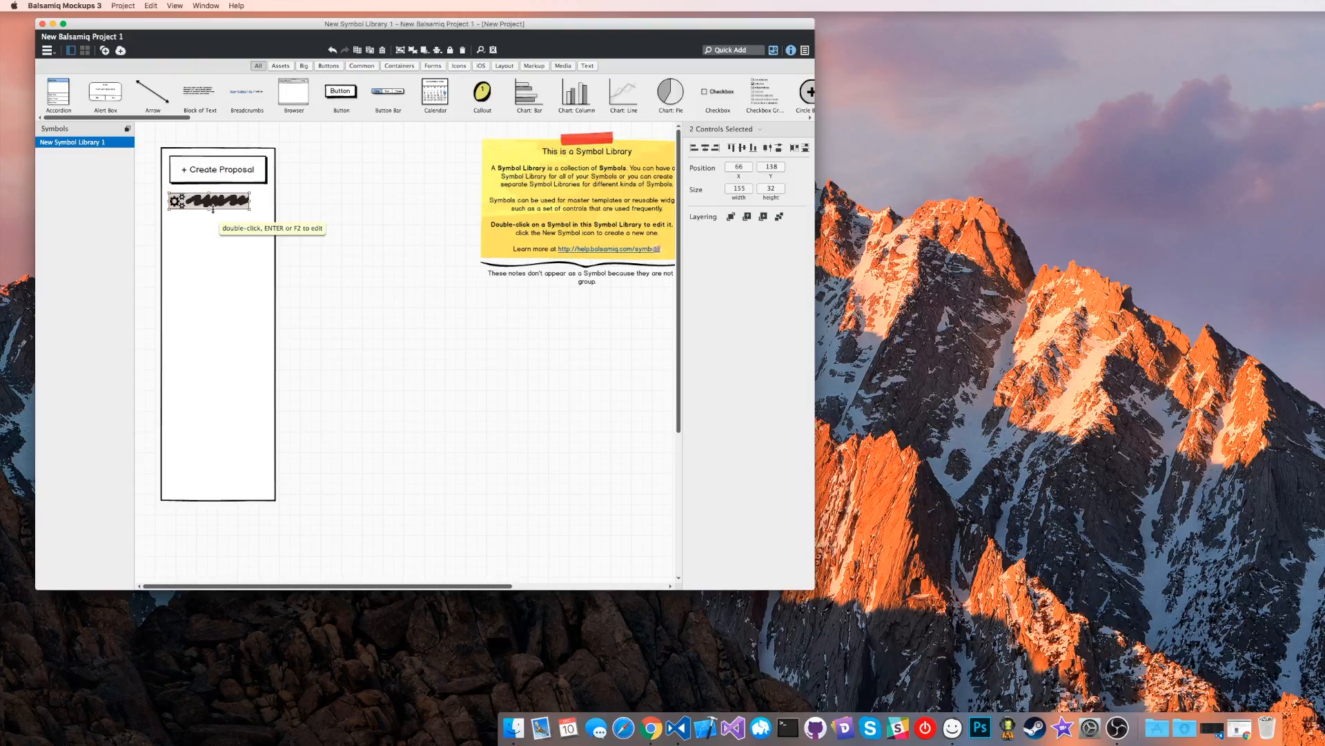
{"action": "left_click_drag", "start_coordinate": [212, 208], "coordinate": [223, 230]}
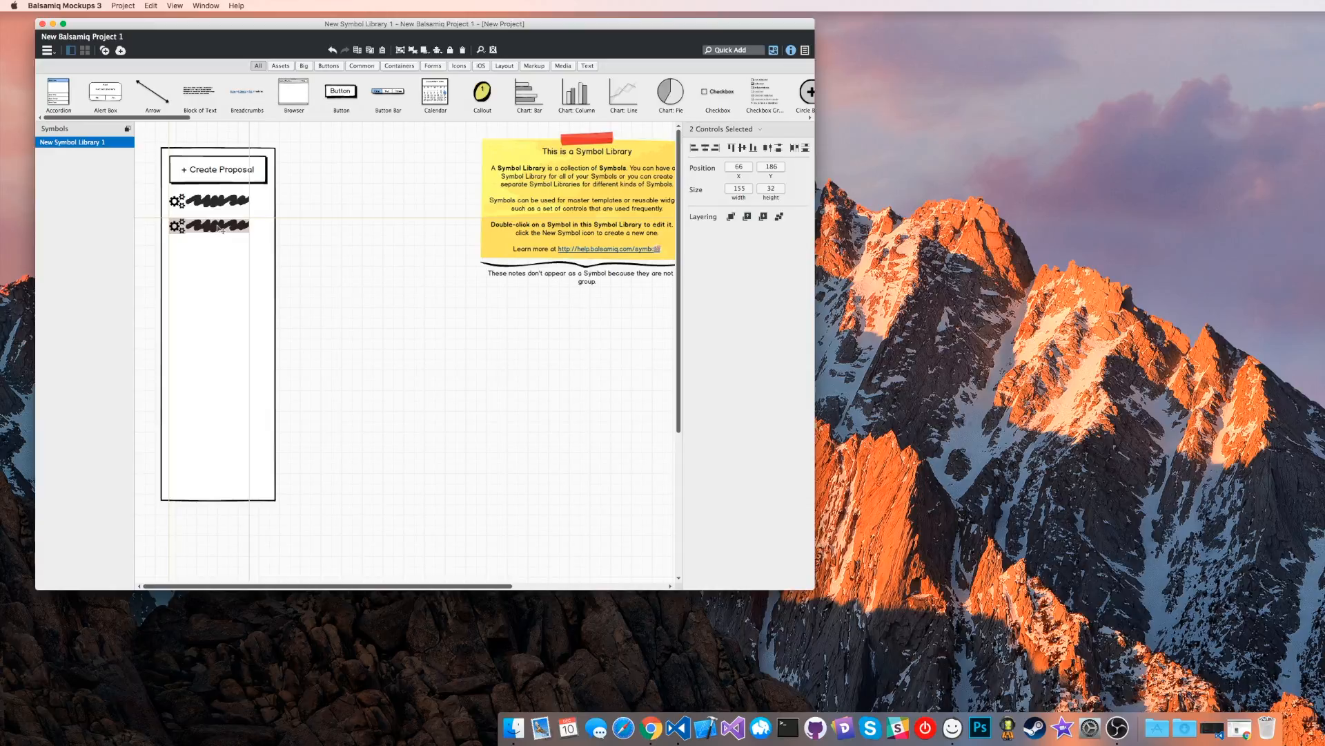
{"action": "left_click_drag", "start_coordinate": [222, 230], "coordinate": [223, 230]}
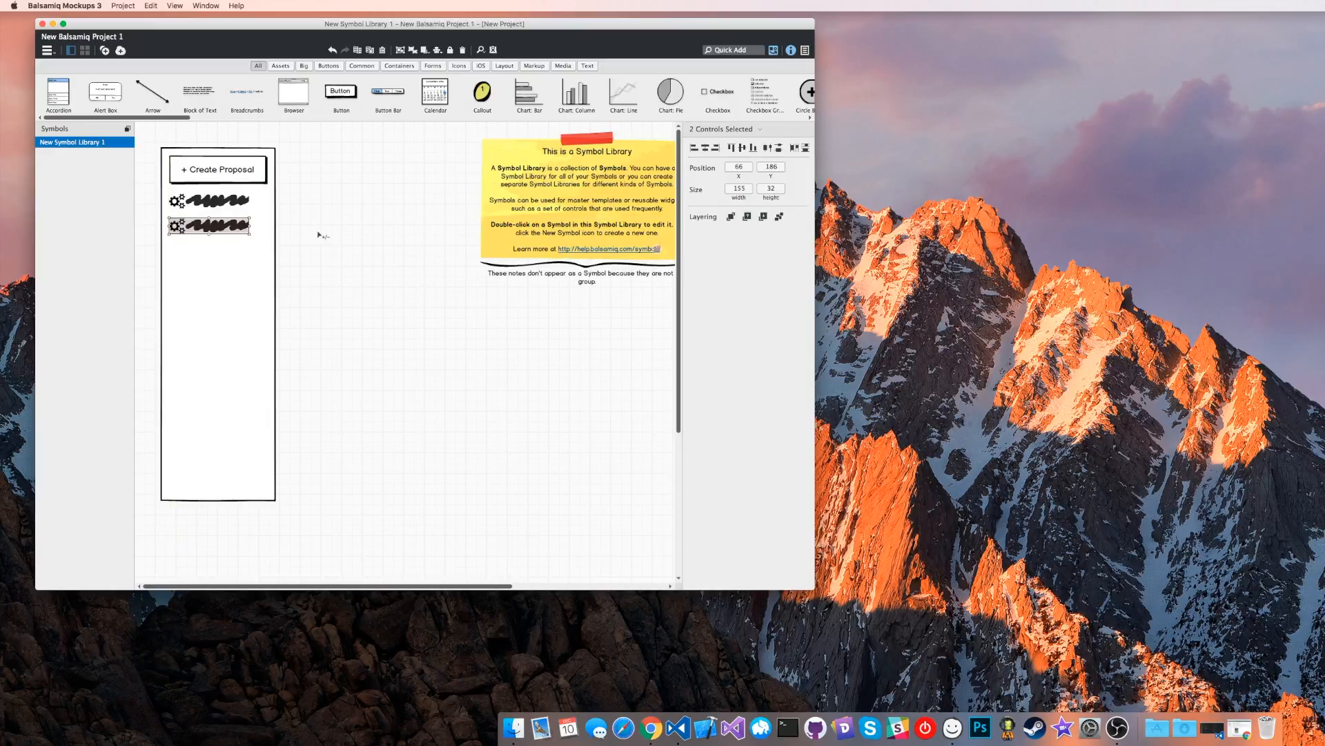
Repeat the icon-and-text duplicate four more times at the same spacing, with the last pair at Y 378.
{"action": "key", "text": "super+d"}
{"action": "key", "text": "super+d"}
{"action": "key", "text": "super+d"}
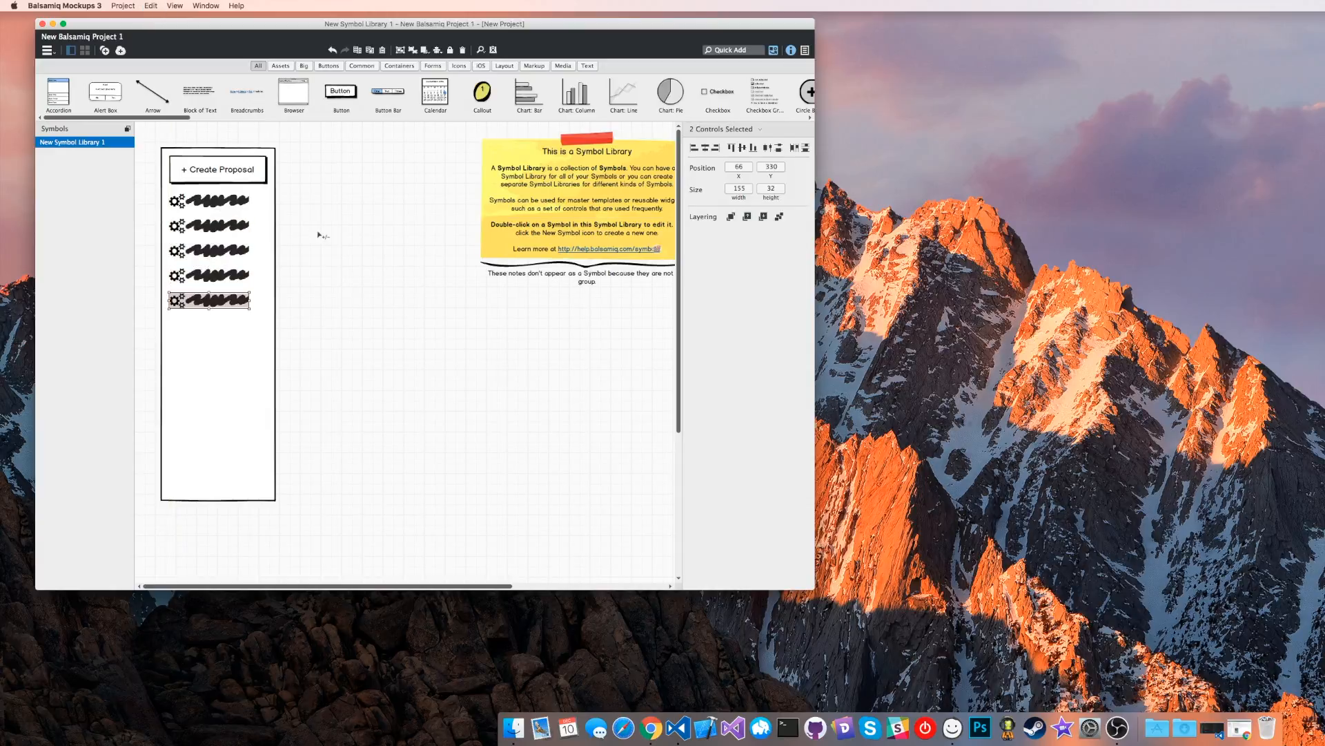
{"action": "key", "text": "super+d"}
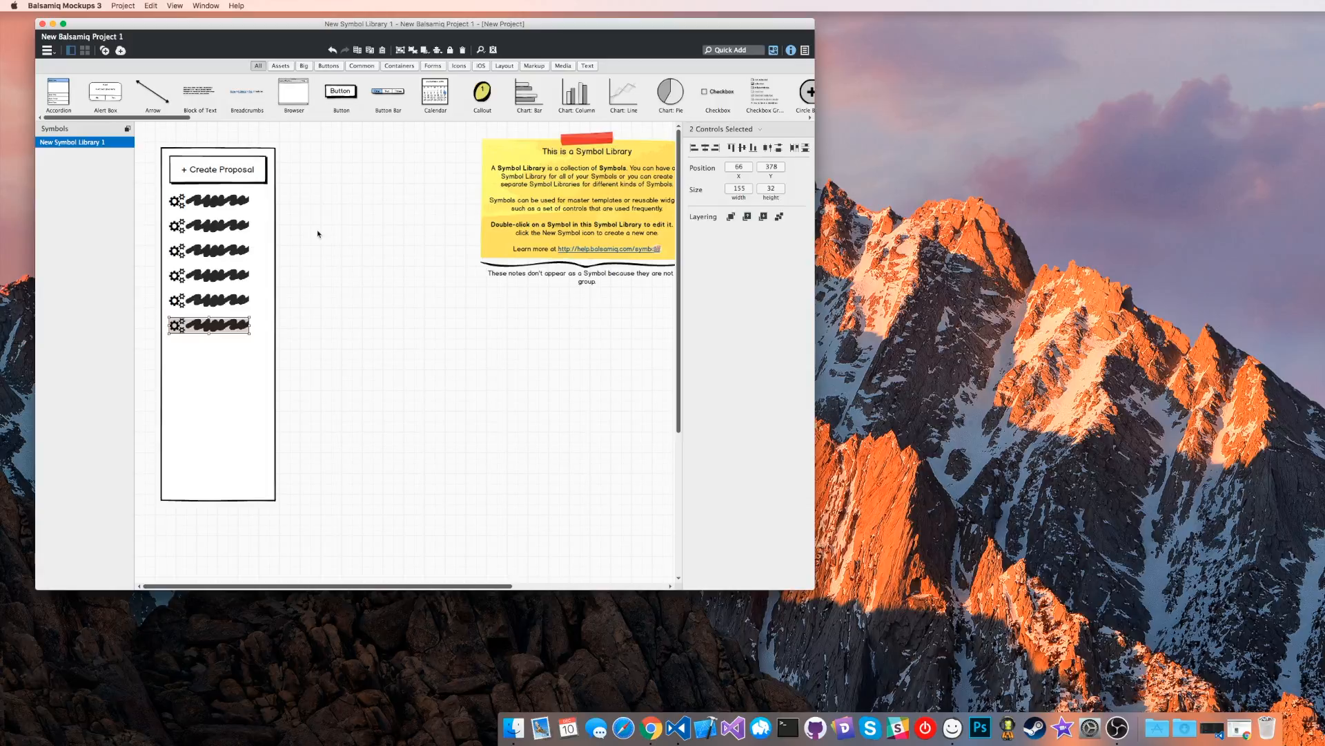
Change the second entry's icon to File Outlined by searching the icons for "page".
{"action": "left_click", "coordinate": [177, 228]}
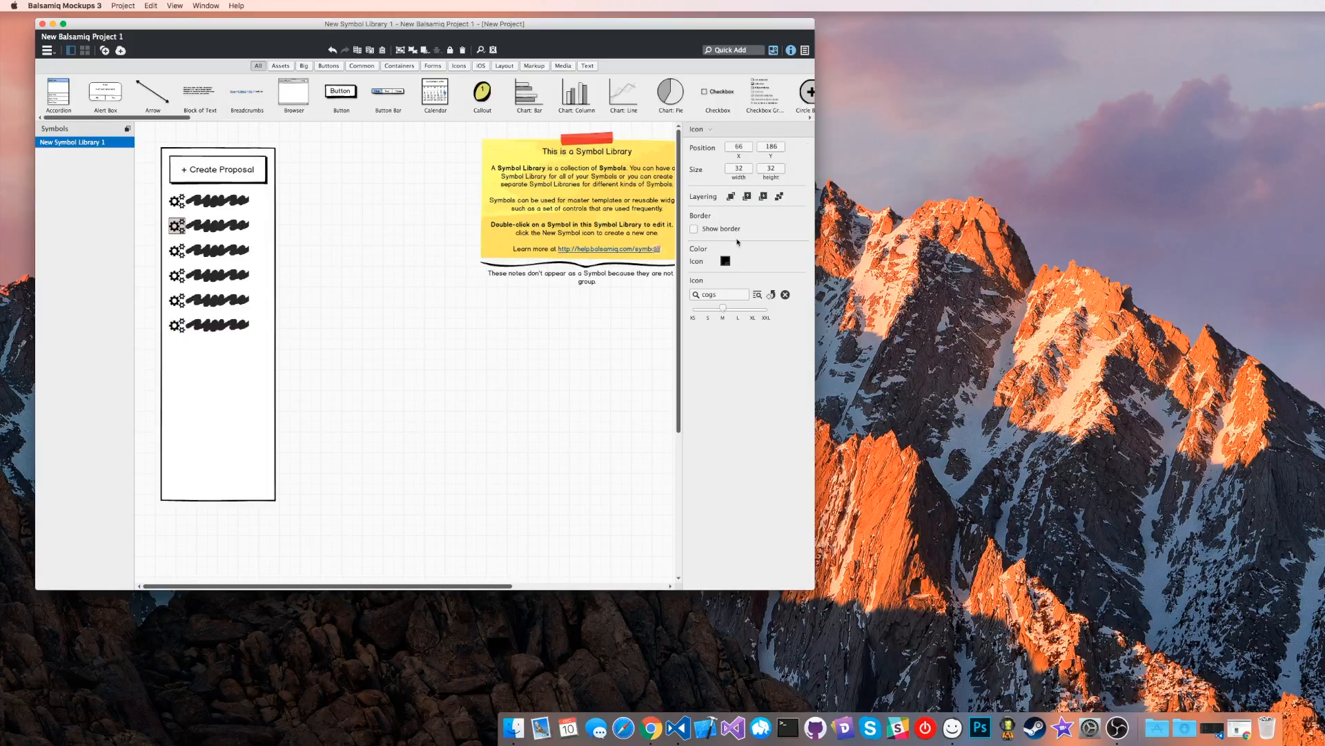
{"action": "left_click", "coordinate": [733, 294]}
{"action": "type", "text": "pap"}
{"action": "key", "text": "BackSpace"}
{"action": "key", "text": "BackSpace"}
{"action": "key", "text": "BackSpace"}
{"action": "type", "text": "page"}
{"action": "key", "text": "Right"}
{"action": "key", "text": "Right"}
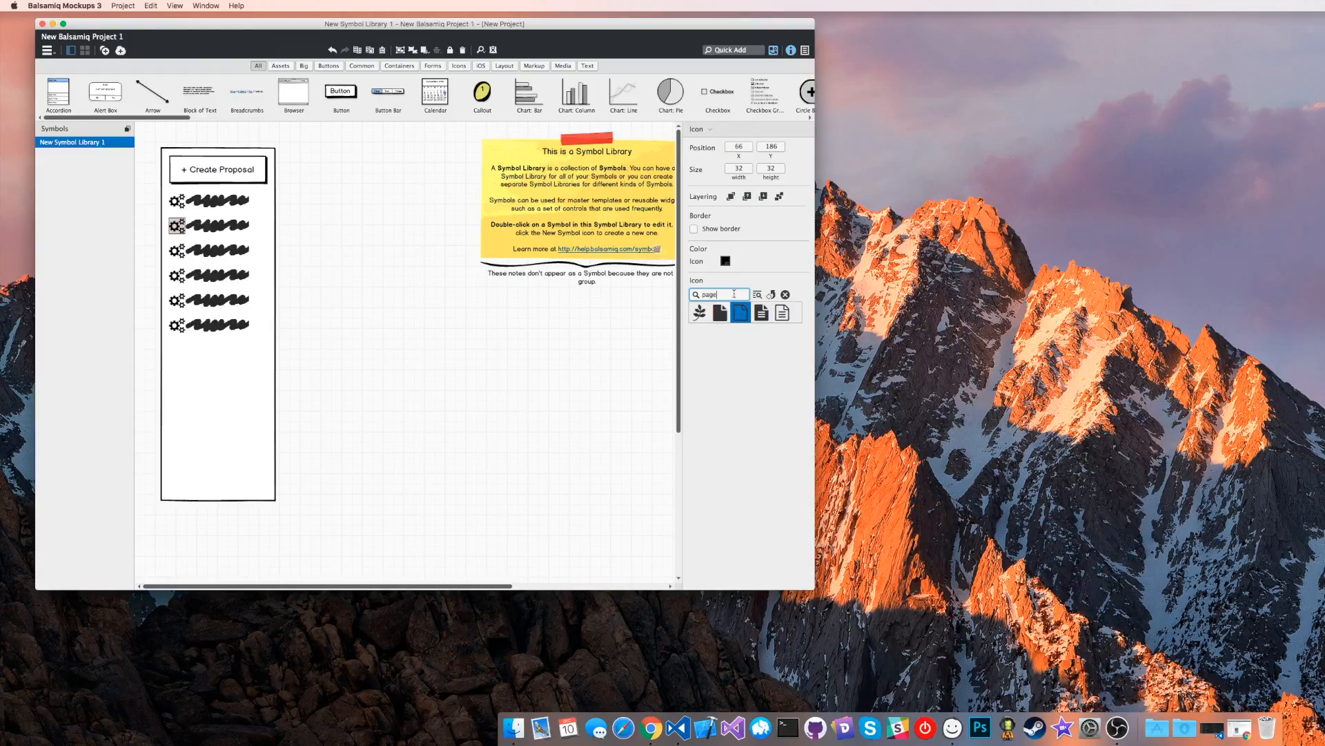
{"action": "key", "text": "Return"}
Change the third entry's icon to the filled envelope by searching the icons for "em".
{"action": "left_click", "coordinate": [176, 250]}
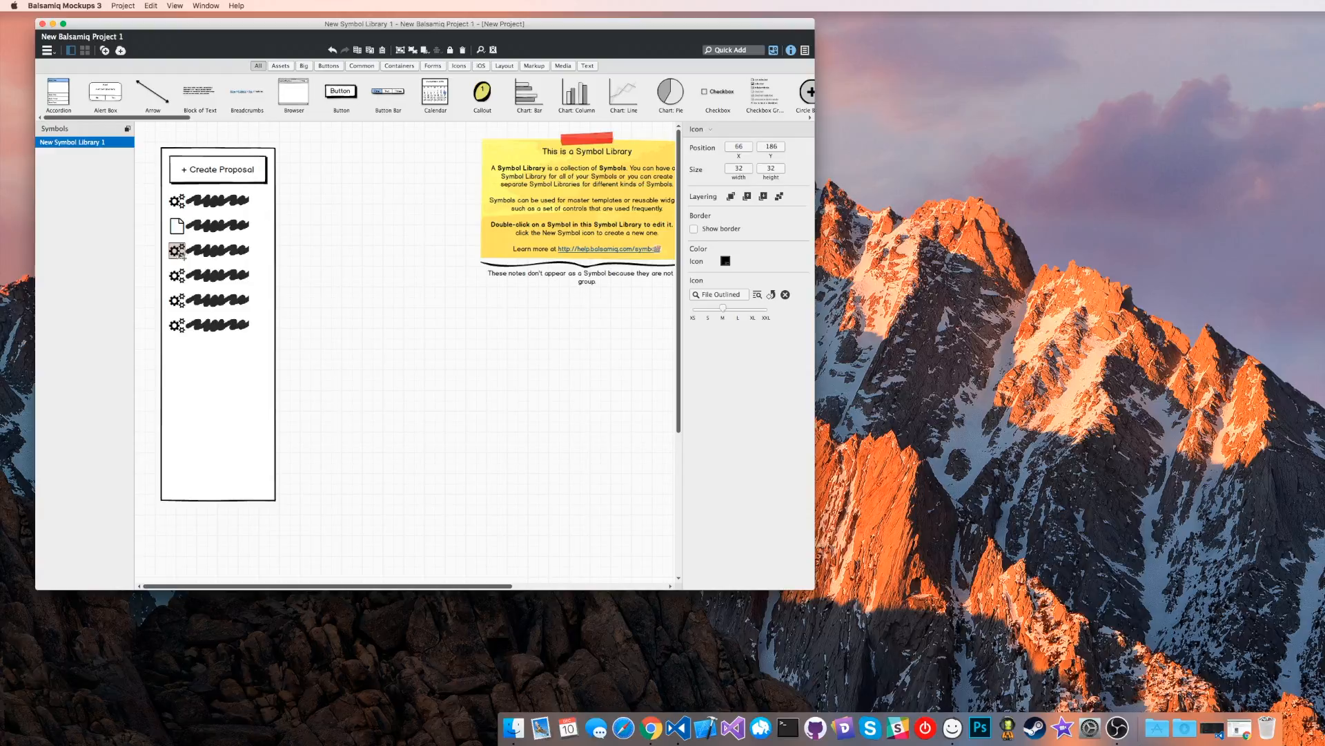
{"action": "left_click", "coordinate": [727, 295]}
{"action": "type", "text": "em"}
{"action": "key", "text": "Down"}
{"action": "key", "text": "Down"}
{"action": "key", "text": "Return"}
Change the fourth entry's icon to Users by searching the icons for "use".
{"action": "left_click", "coordinate": [176, 275]}
{"action": "left_click", "coordinate": [720, 295]}
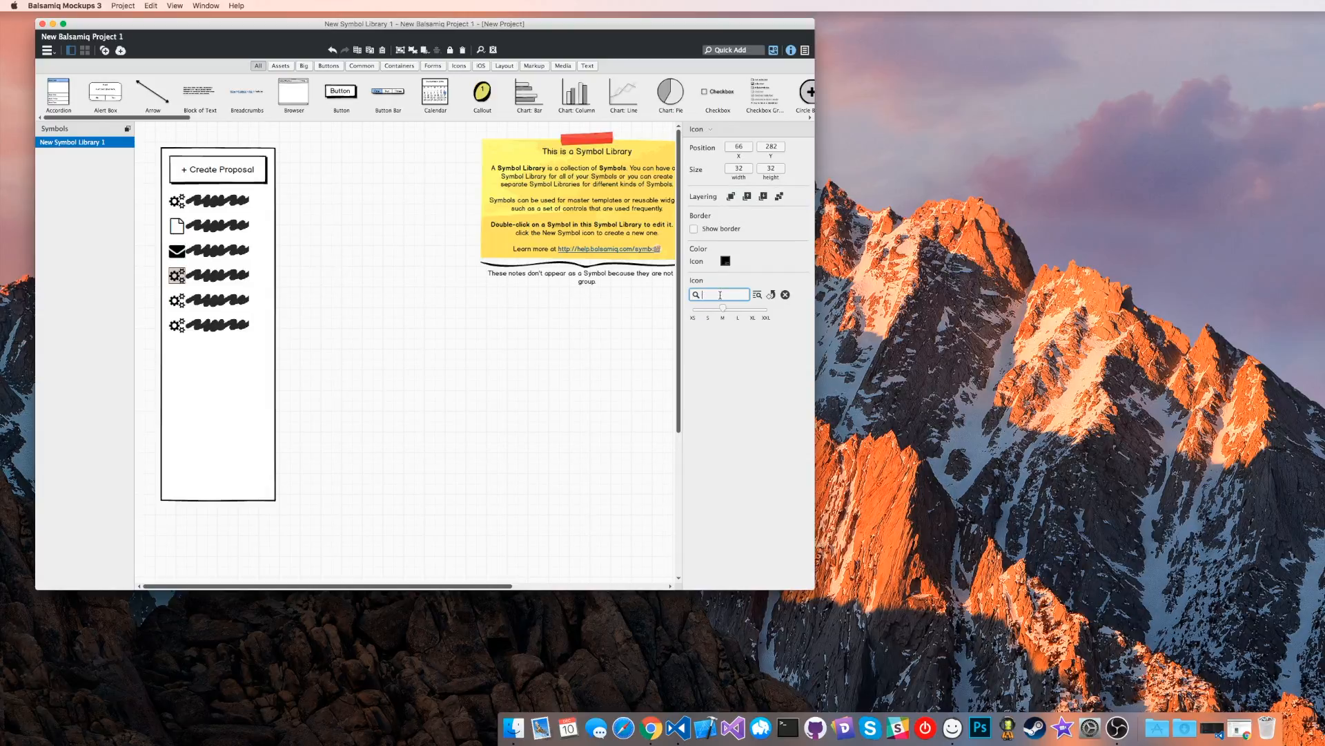
{"action": "type", "text": "use"}
{"action": "left_click", "coordinate": [766, 311]}
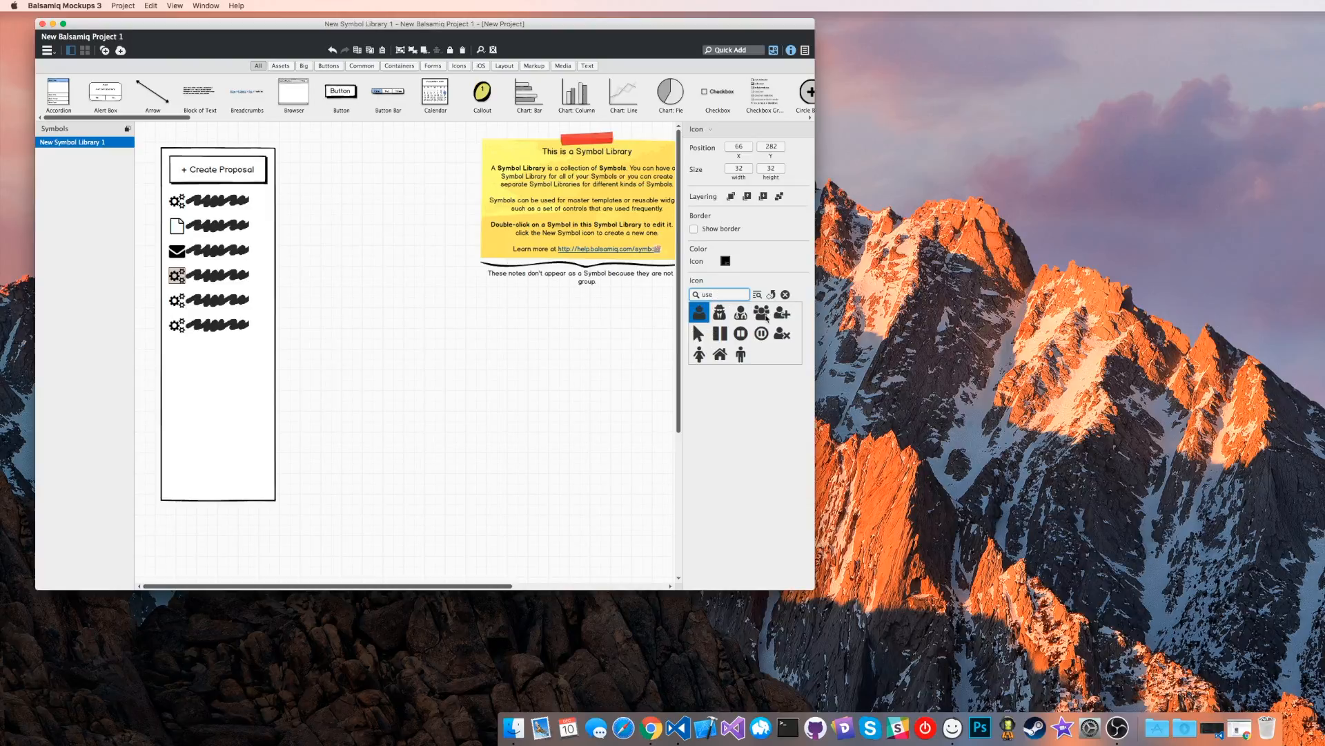
Change the fifth entry's icon to pencil by searching the icons for "pe".
{"action": "left_click", "coordinate": [175, 300]}
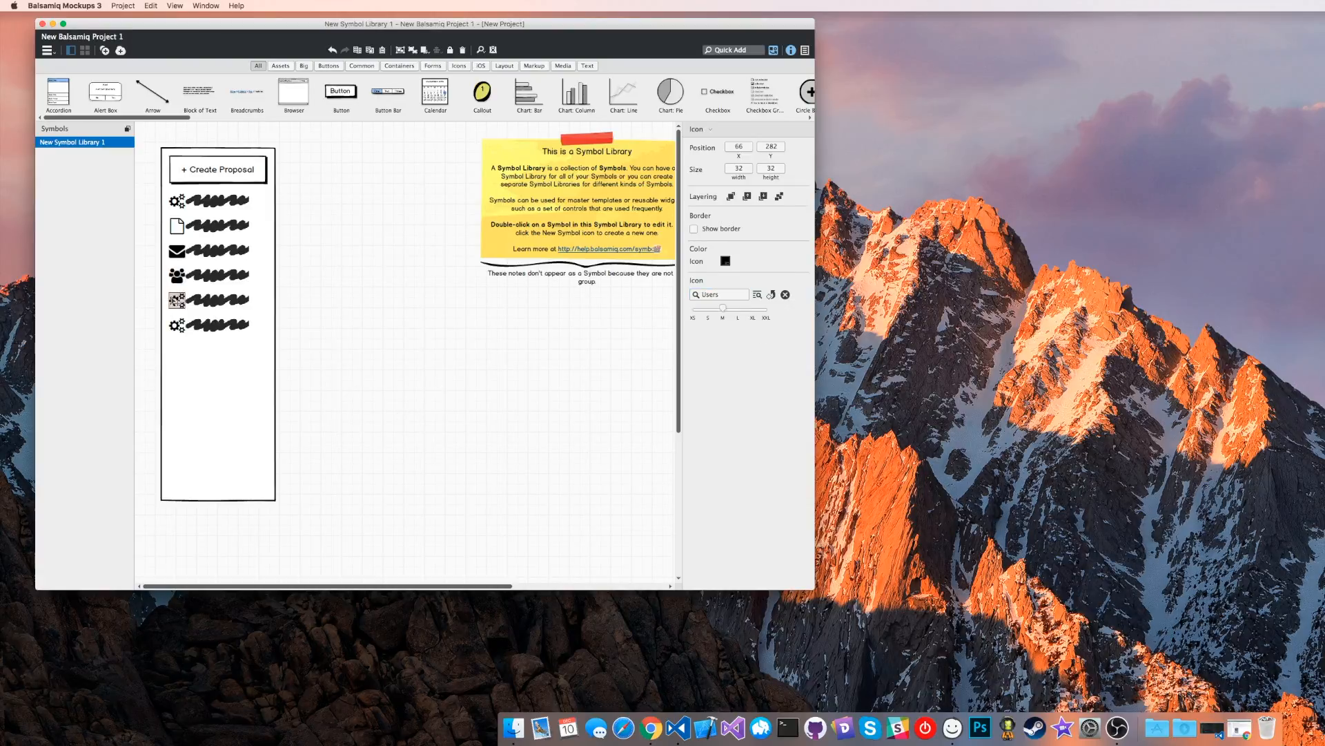
{"action": "left_click", "coordinate": [736, 297]}
{"action": "type", "text": "pin"}
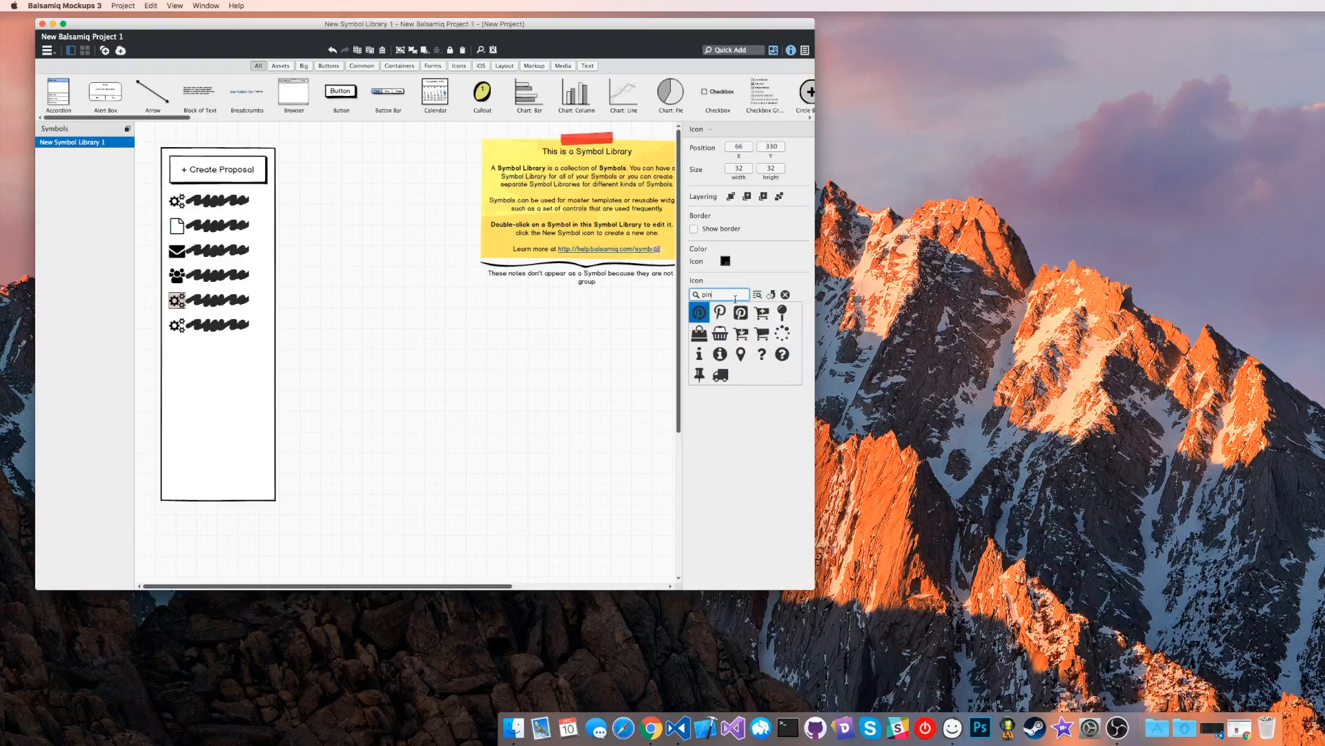
{"action": "key", "text": "BackSpace"}
{"action": "key", "text": "BackSpace"}
{"action": "key", "text": "BackSpace"}
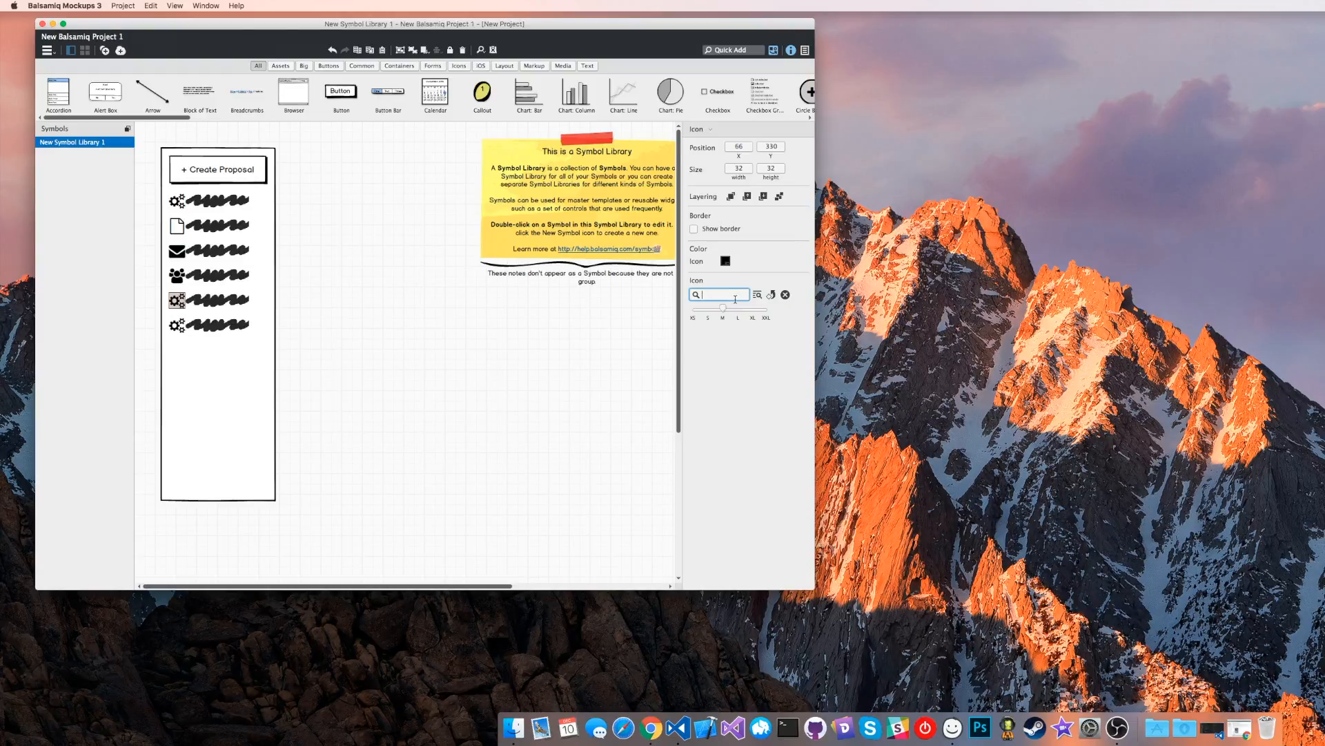
{"action": "type", "text": "pe"}
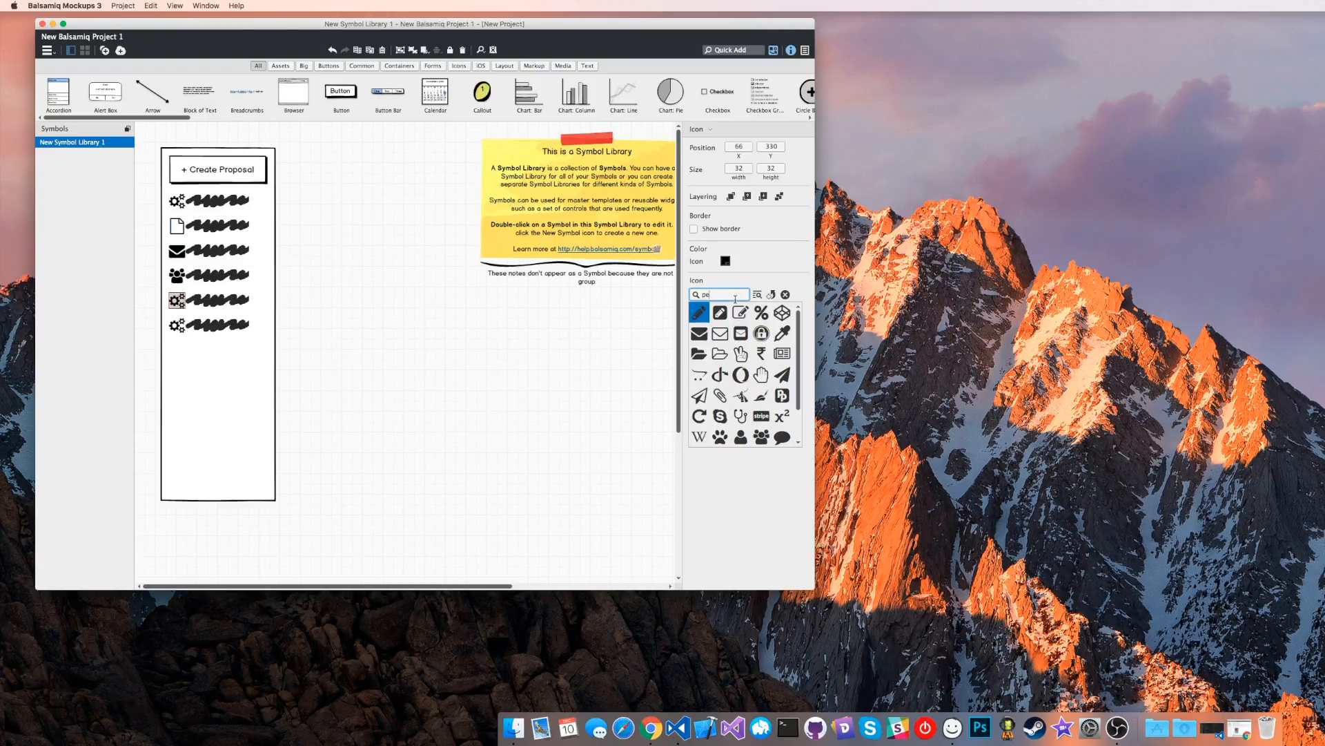
{"action": "left_click", "coordinate": [698, 315]}
Change the sixth entry's icon to Folder Outlined, chosen from the full icon library.
{"action": "left_click", "coordinate": [176, 325]}
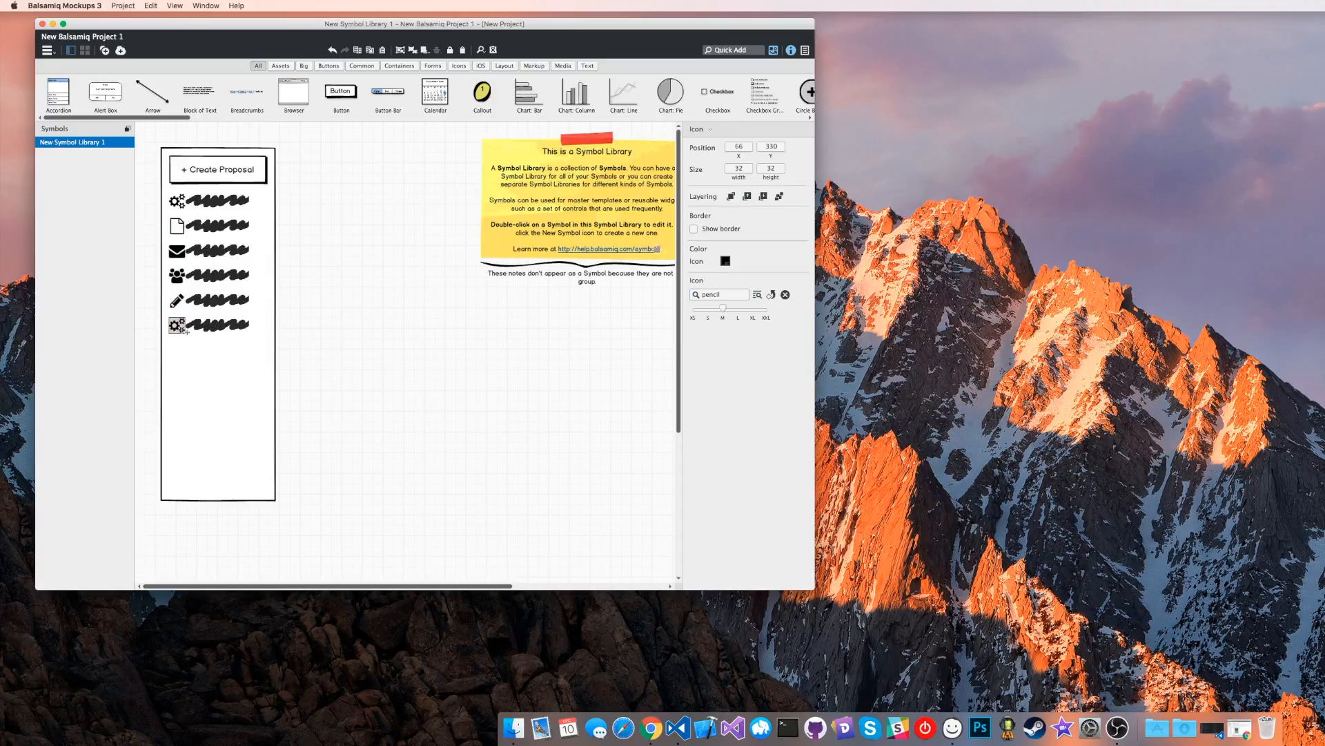
{"action": "left_click", "coordinate": [756, 296]}
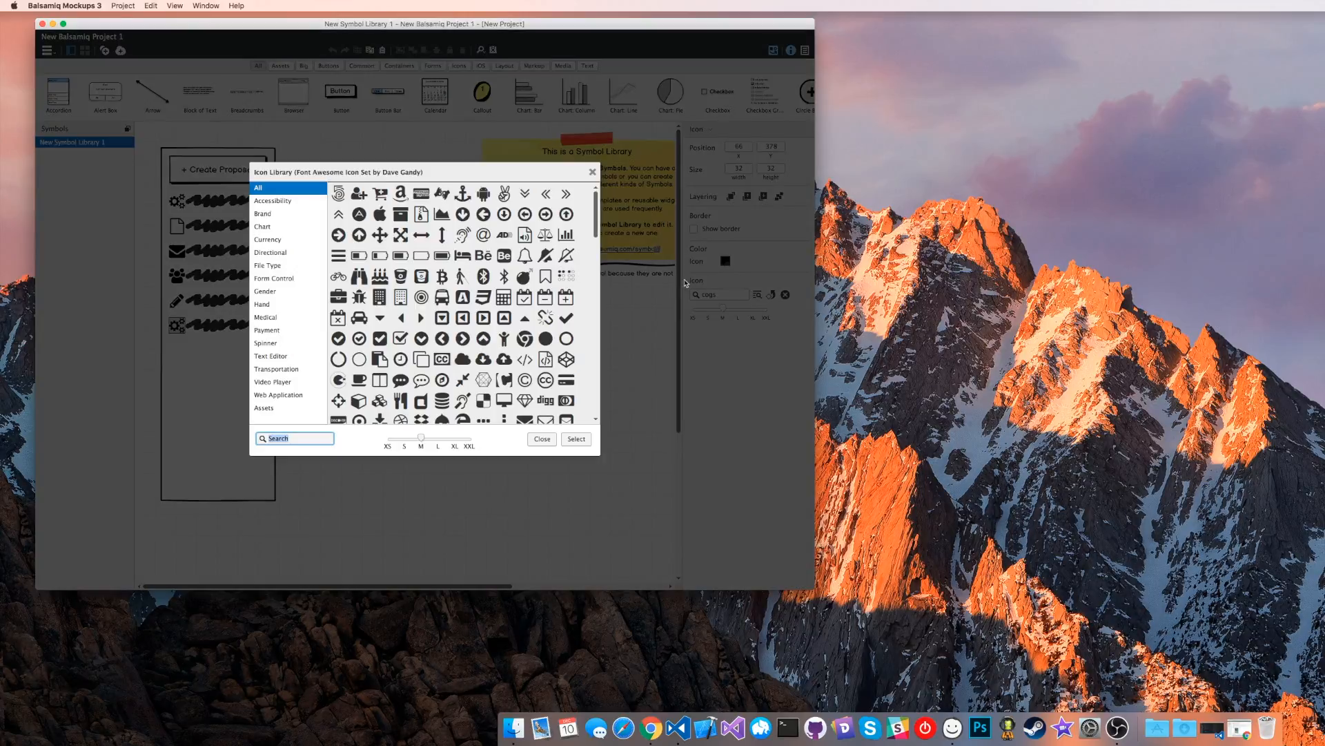
{"action": "left_click", "coordinate": [598, 213]}
{"action": "left_click_drag", "start_coordinate": [596, 220], "coordinate": [598, 261]}
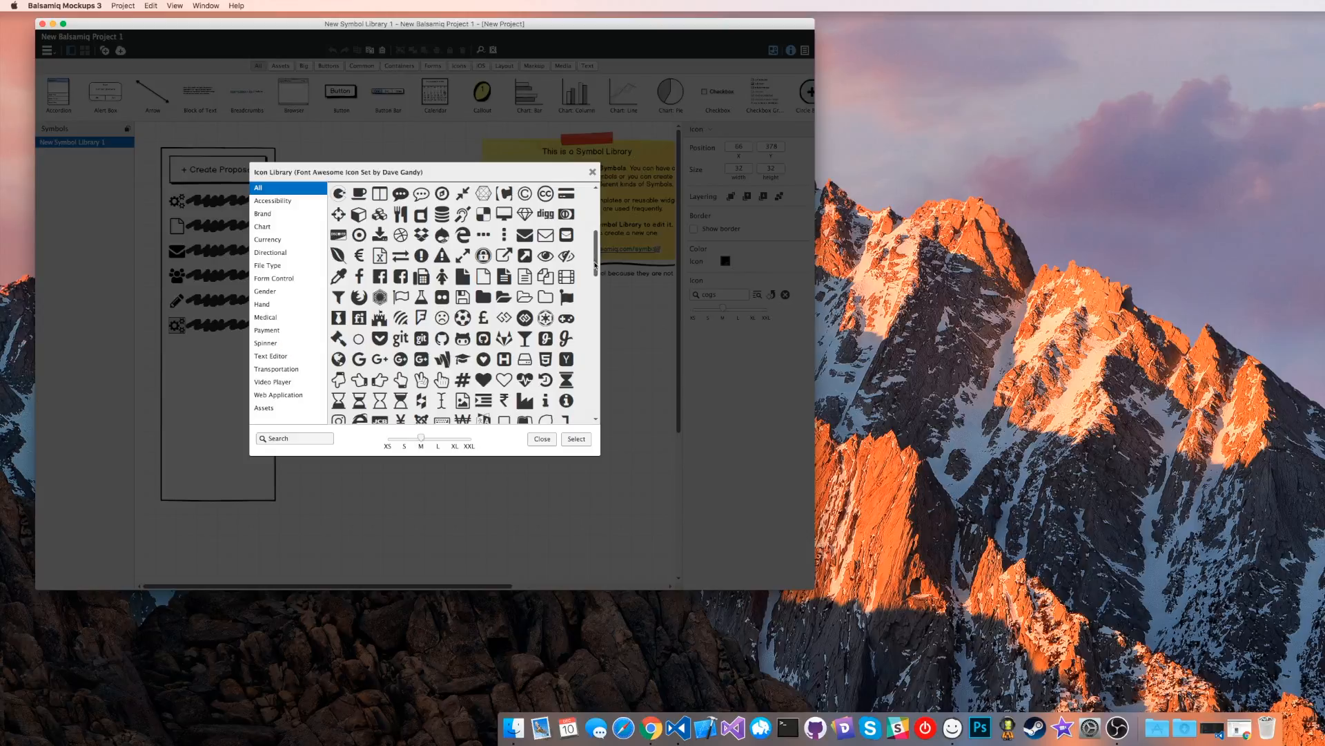
{"action": "left_click", "coordinate": [543, 305]}
{"action": "double_click", "coordinate": [543, 304]}
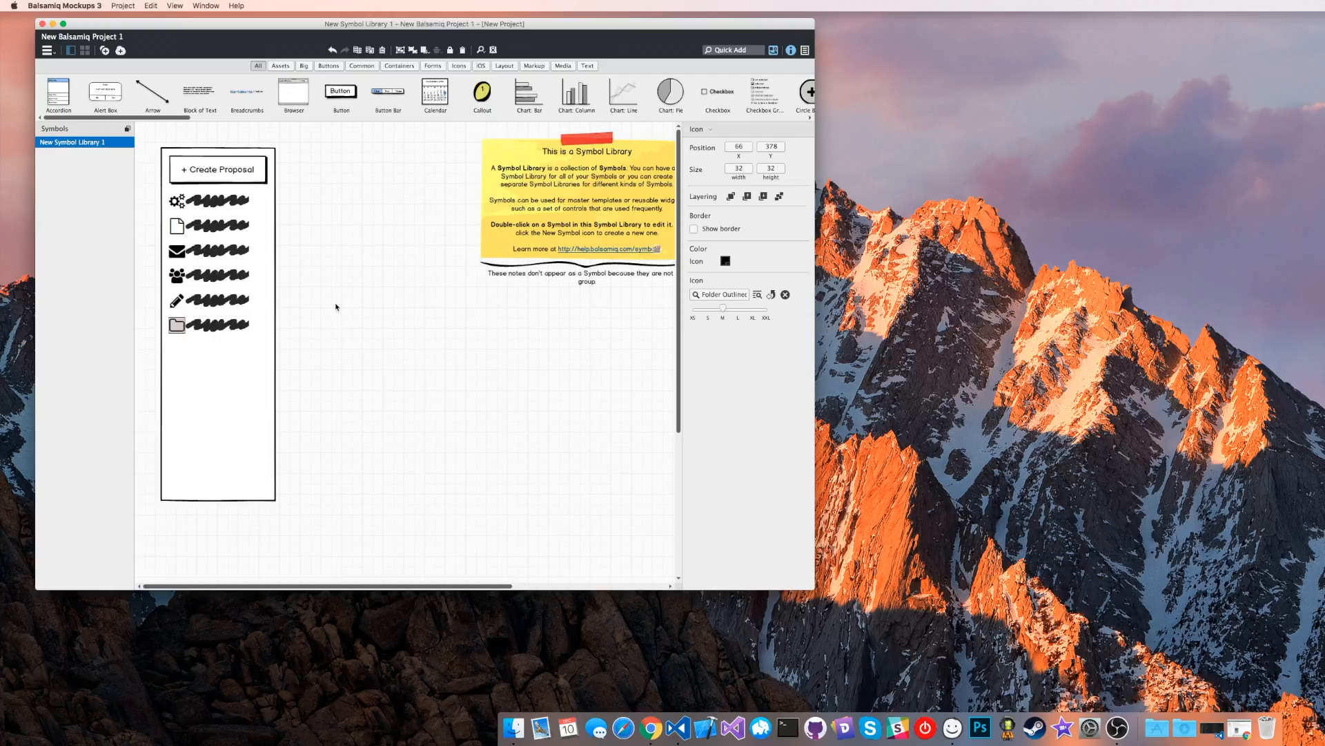
Group the sidebar rectangle, proposal button and all icon and text entries into one symbol.
{"action": "left_click", "coordinate": [309, 370]}
{"action": "left_click_drag", "start_coordinate": [307, 533], "coordinate": [138, 139]}
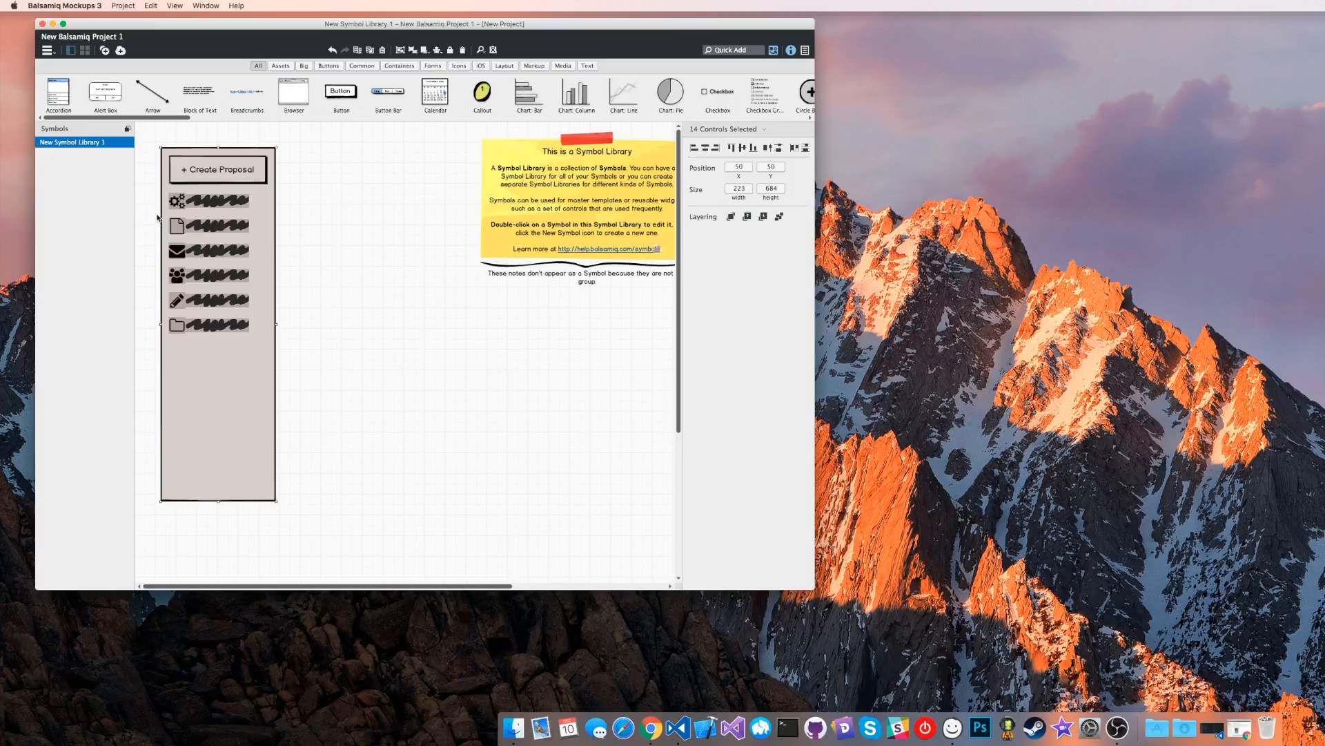
{"action": "key", "text": "super+g"}
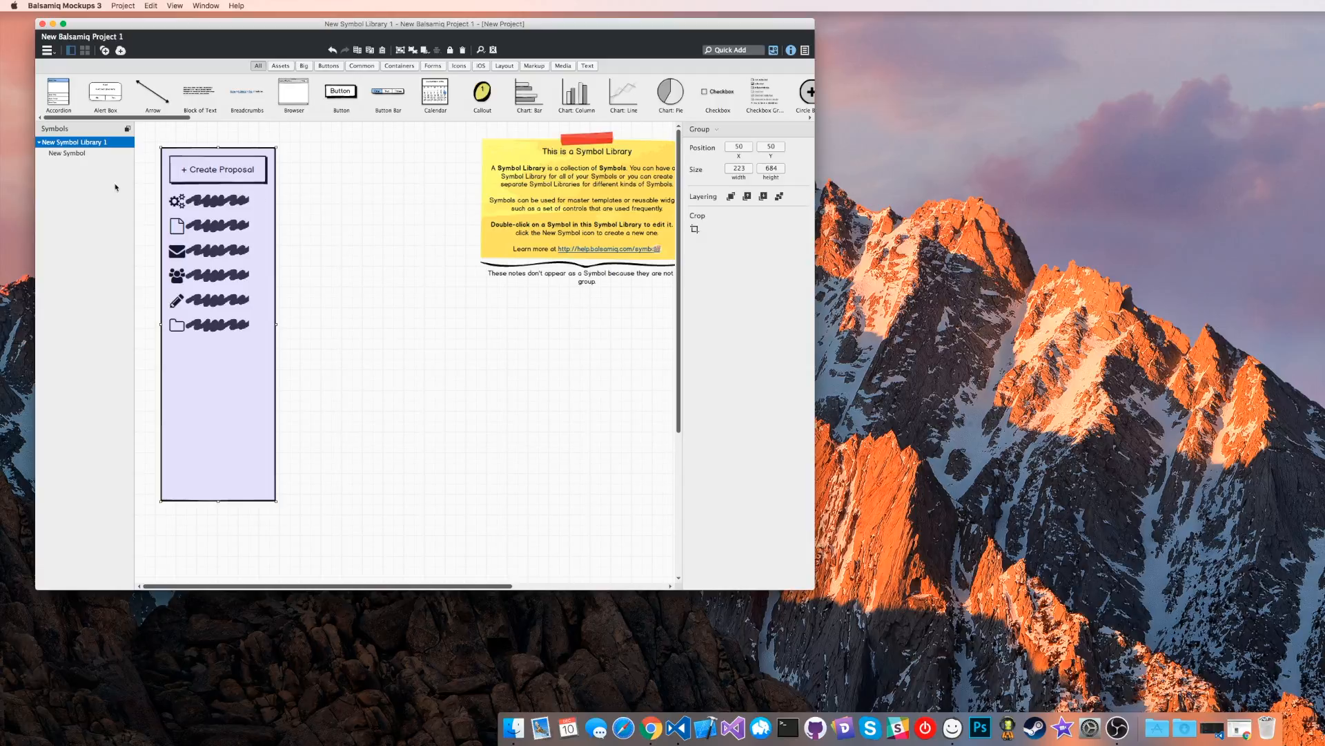
Rename the new symbol as "side bar".
{"action": "left_click", "coordinate": [72, 153]}
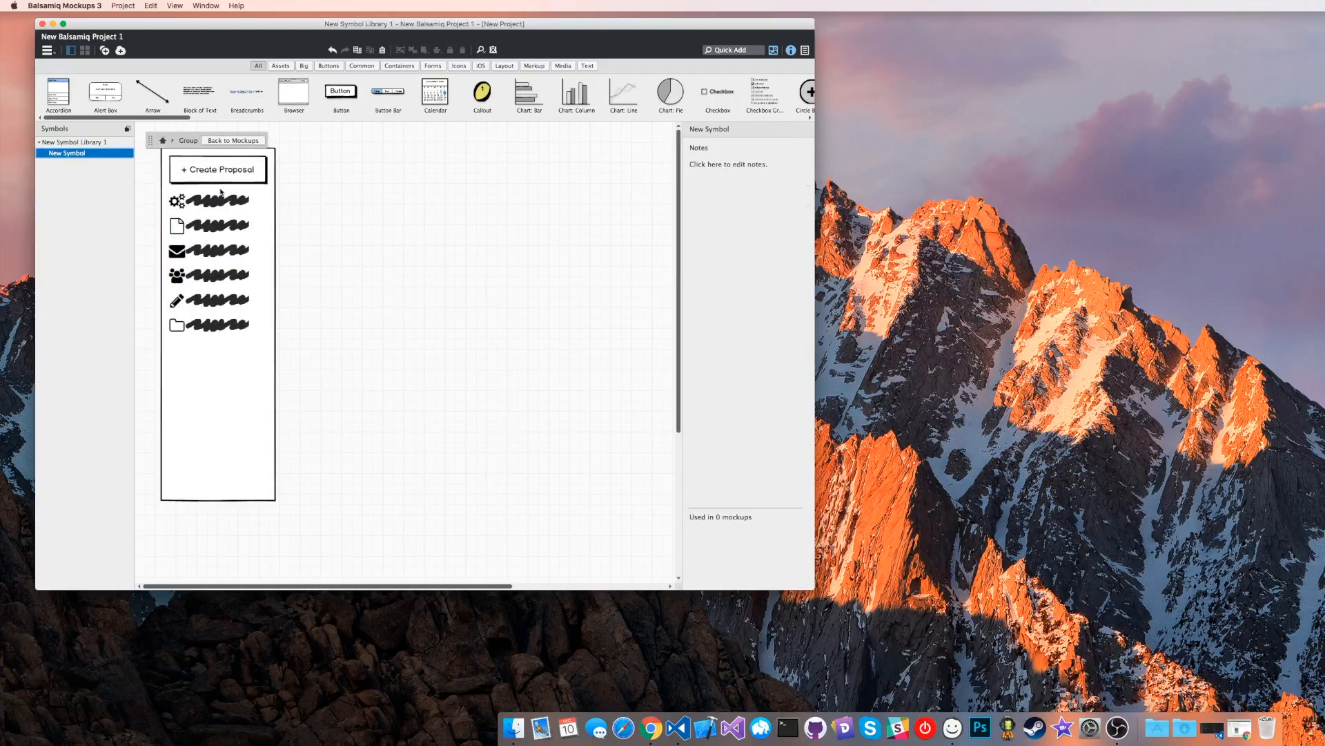
{"action": "right_click", "coordinate": [72, 153]}
{"action": "left_click", "coordinate": [118, 182]}
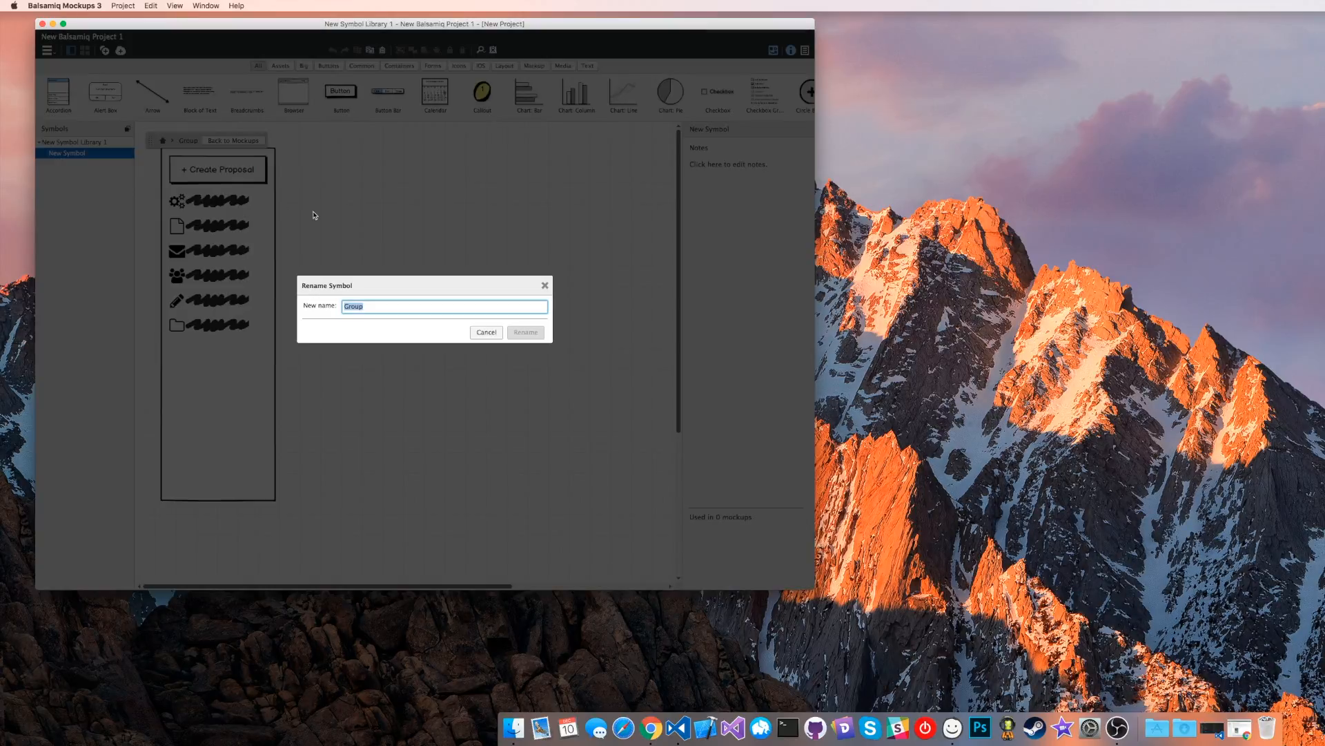
{"action": "type", "text": "side bar"}
{"action": "key", "text": "Return"}
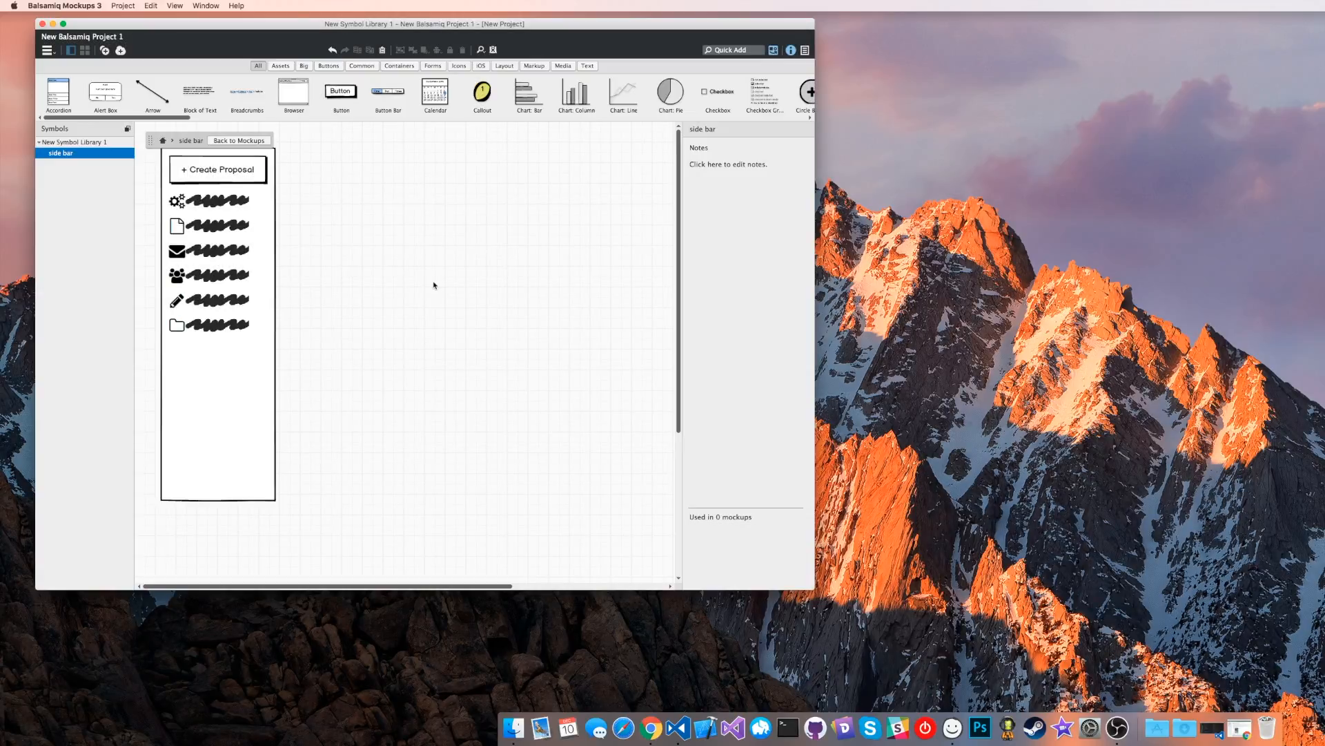
Return to the mockups, add the side bar symbol and place it under the header's image placeholder at X 17, Y 151.
{"action": "left_click", "coordinate": [47, 52]}
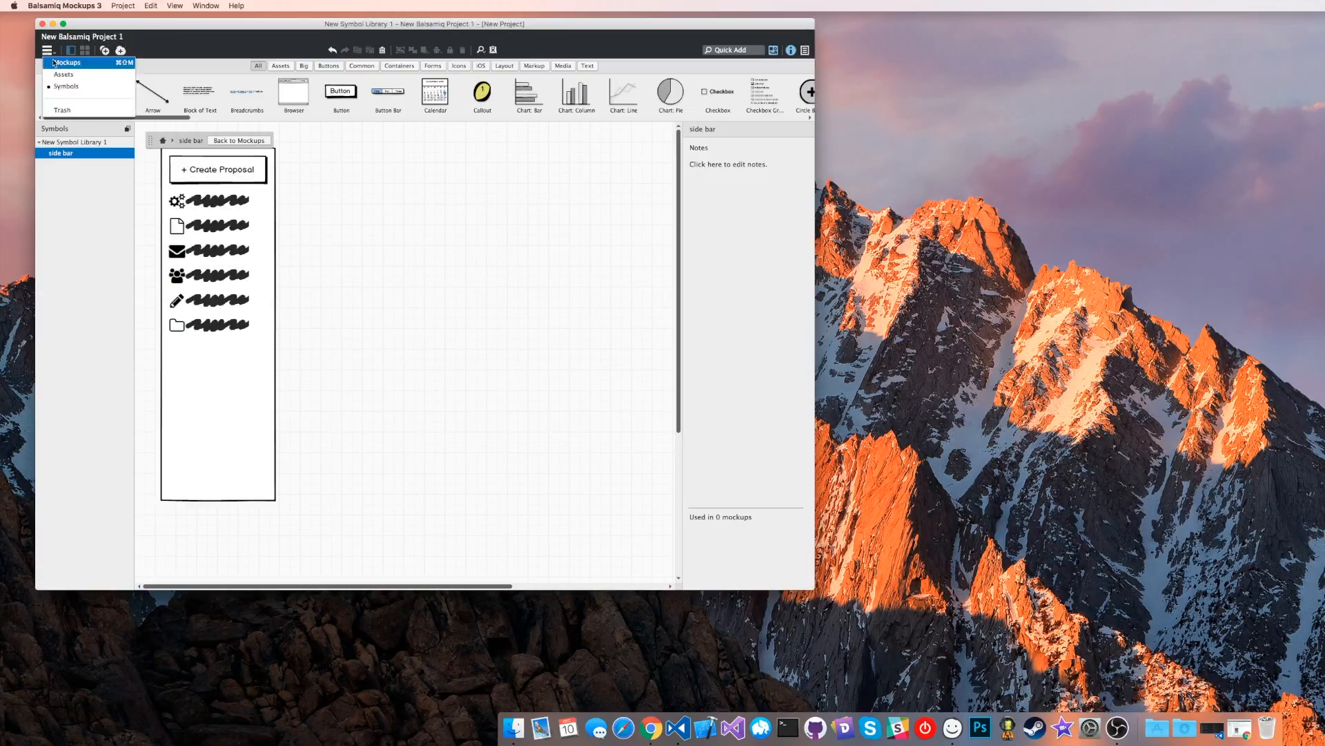
{"action": "left_click", "coordinate": [56, 64]}
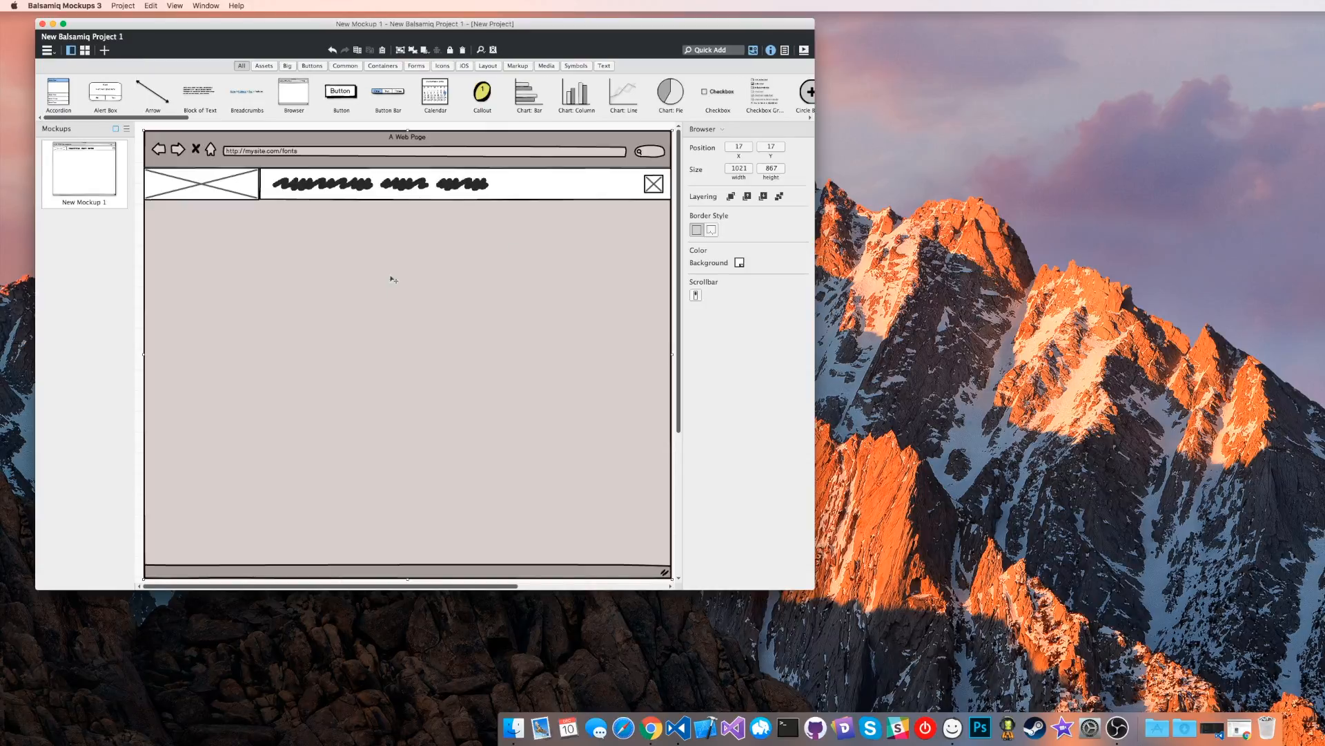
{"action": "left_click", "coordinate": [574, 66]}
{"action": "left_click", "coordinate": [718, 49]}
{"action": "type", "text": "s"}
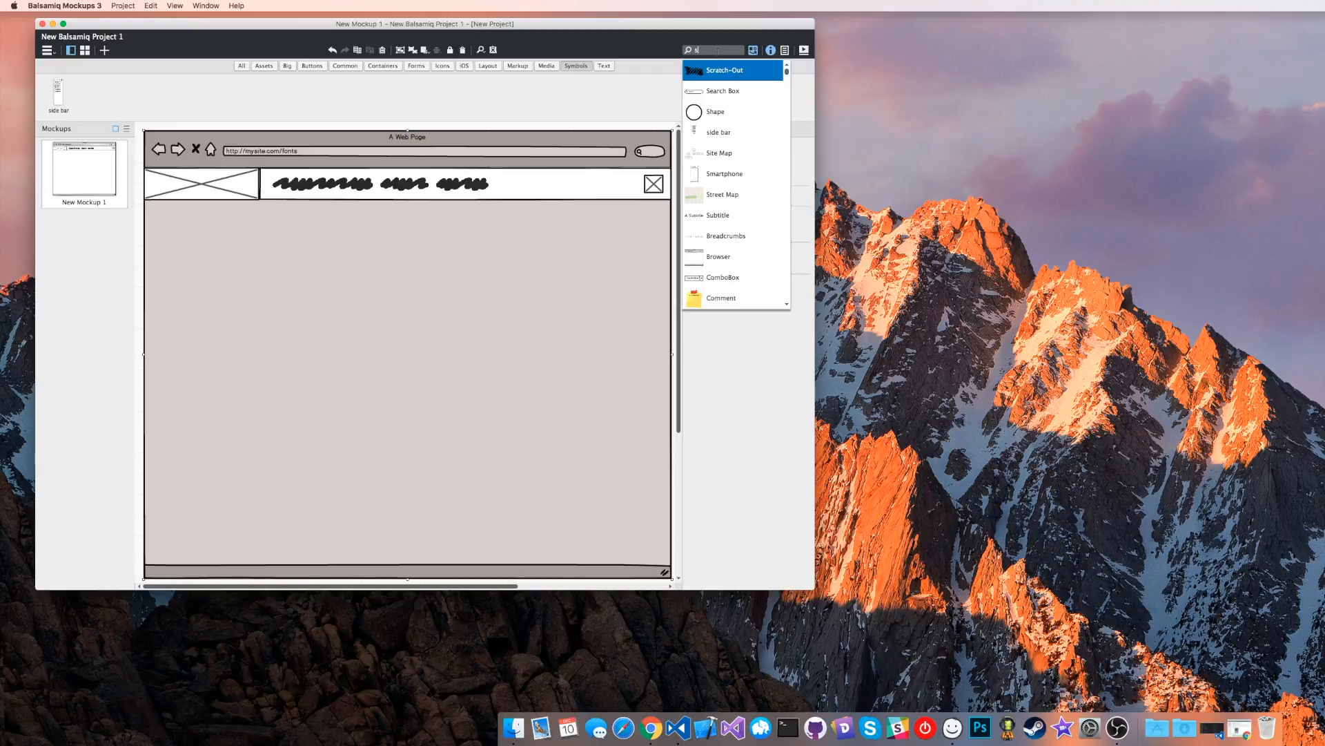
{"action": "type", "text": "id"}
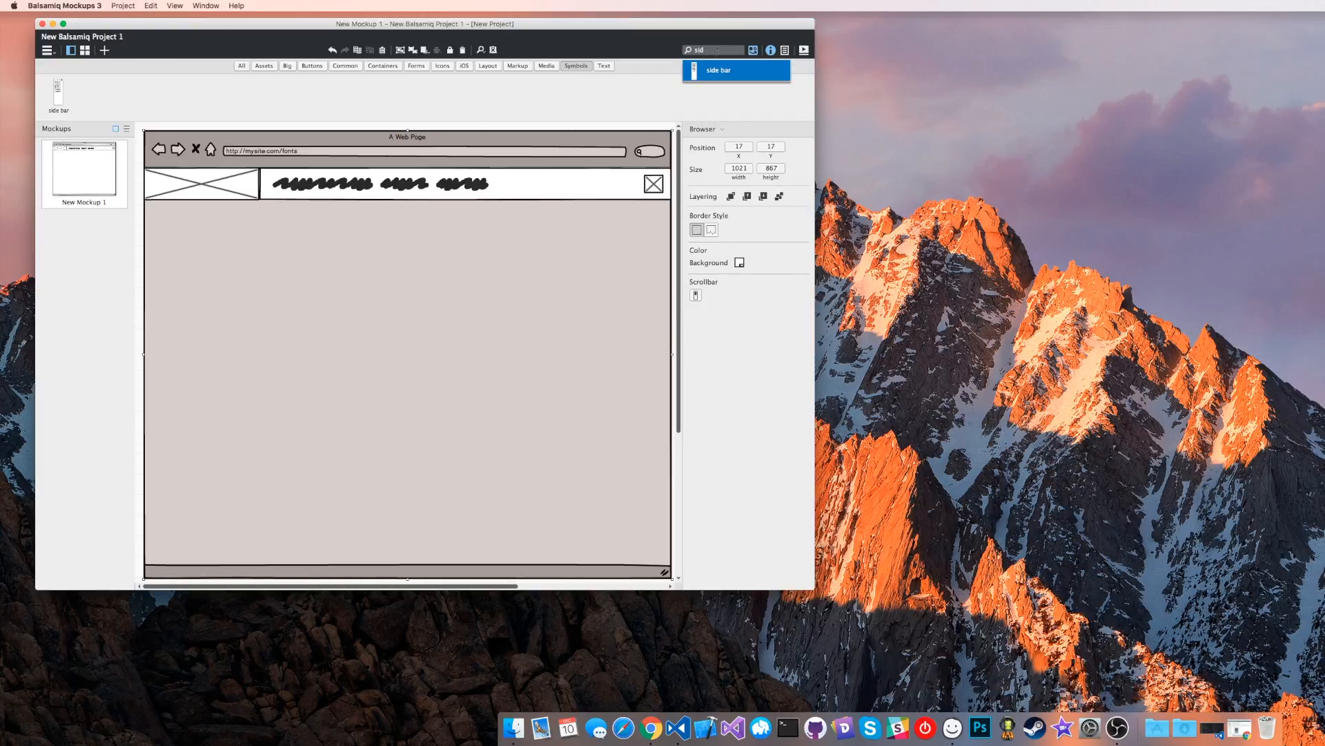
{"action": "key", "text": "Return"}
{"action": "left_click_drag", "start_coordinate": [256, 288], "coordinate": [237, 296]}
{"action": "left_click_drag", "start_coordinate": [201, 562], "coordinate": [201, 554]}
{"action": "left_click", "coordinate": [203, 537]}
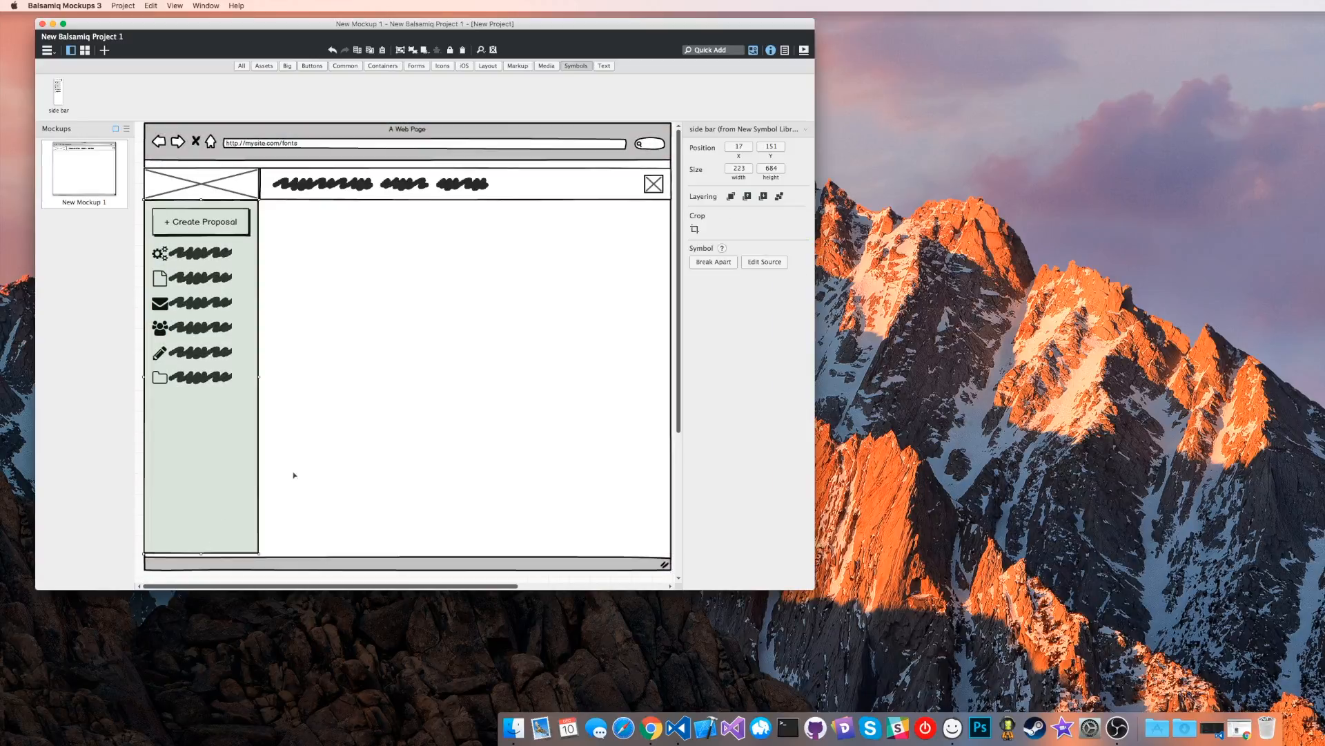
{"action": "left_click", "coordinate": [325, 445]}
{"action": "key", "text": "super+z"}
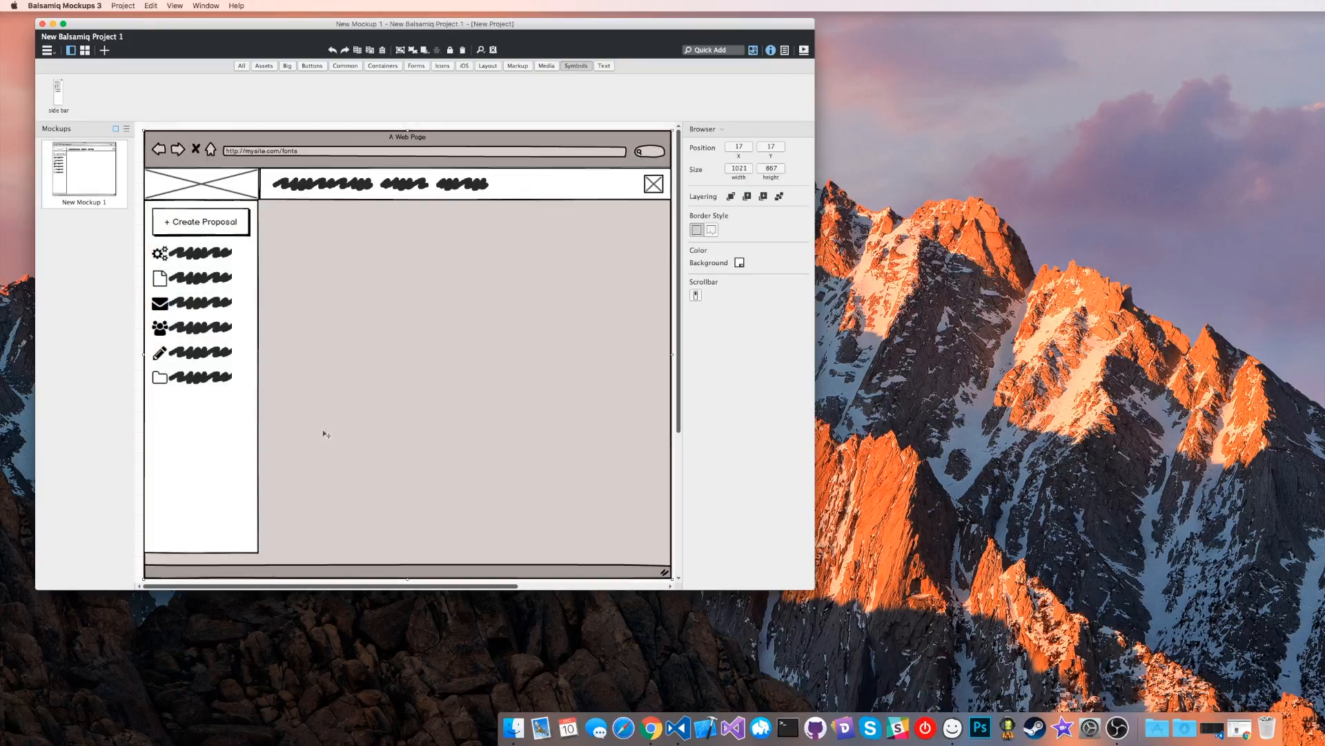
Stretch the side bar downward so it meets the browser frame's bottom bar.
{"action": "left_click", "coordinate": [201, 484]}
{"action": "left_click_drag", "start_coordinate": [202, 554], "coordinate": [202, 565]}
{"action": "left_click", "coordinate": [326, 453]}
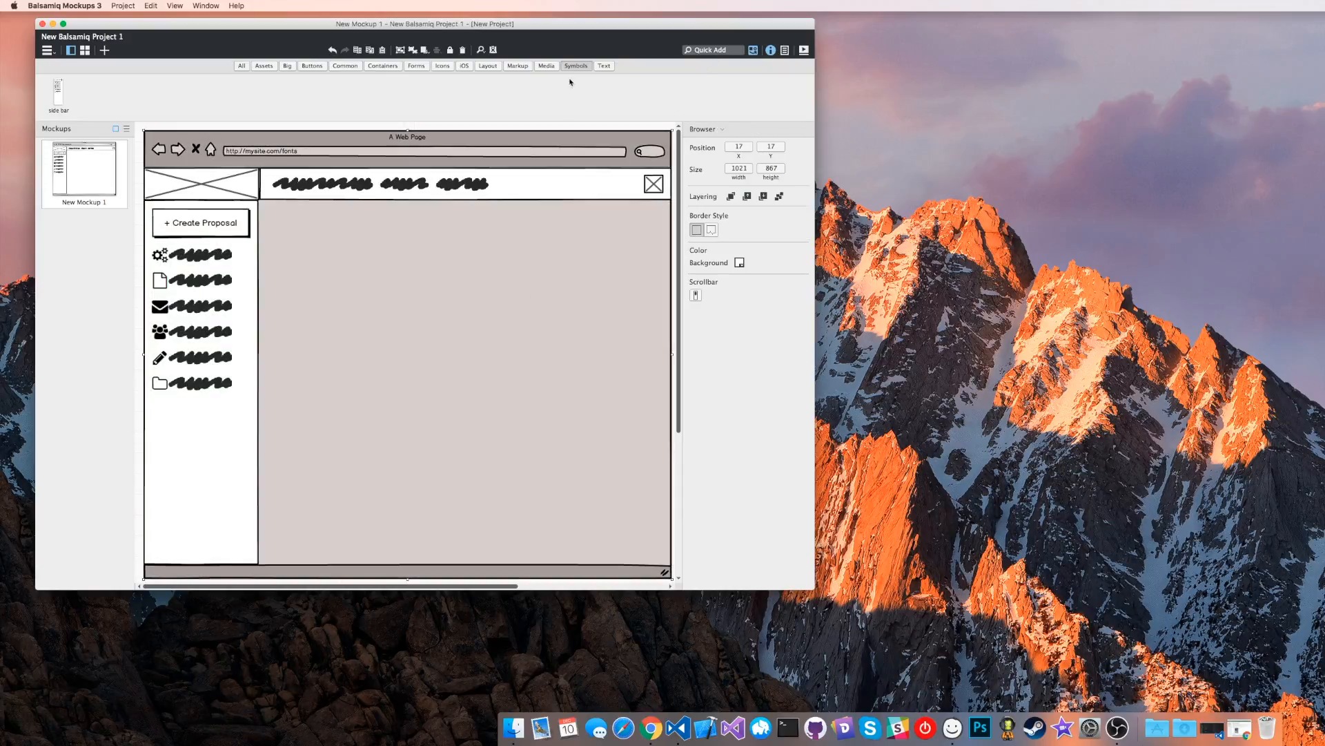
Add a Tabs Bar to the empty content area with two tabs, Font Settings and Font Uploads.
{"action": "left_click", "coordinate": [487, 66]}
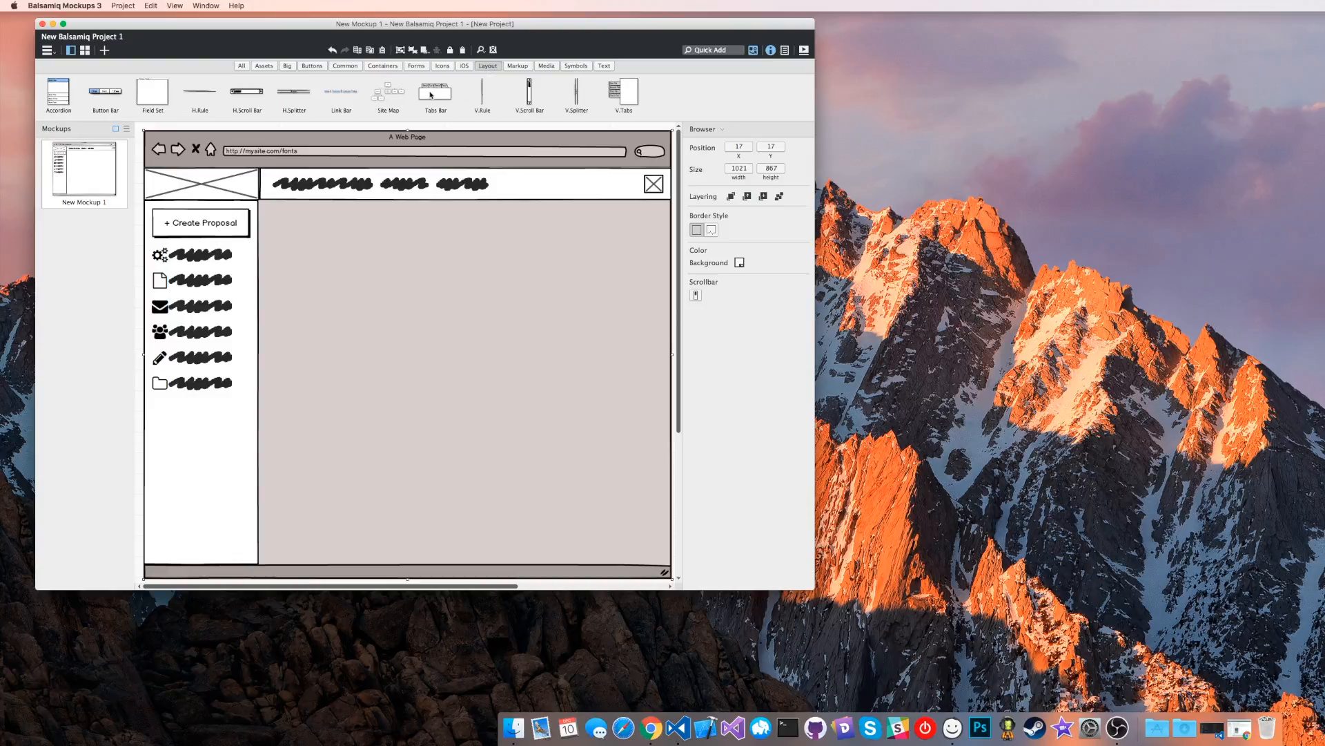
{"action": "left_click_drag", "start_coordinate": [446, 95], "coordinate": [385, 292]}
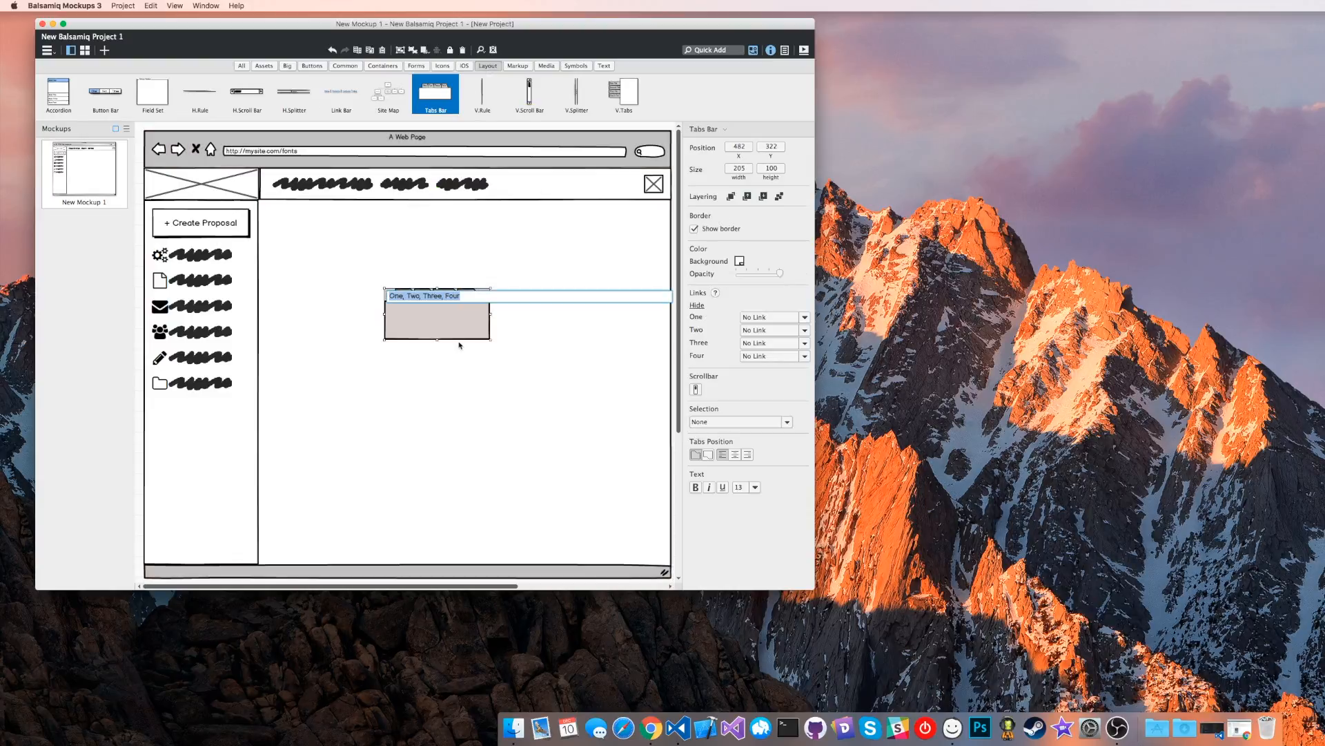
{"action": "type", "text": "Fonts Settings, Font Uploads"}
{"action": "key", "text": "Return"}
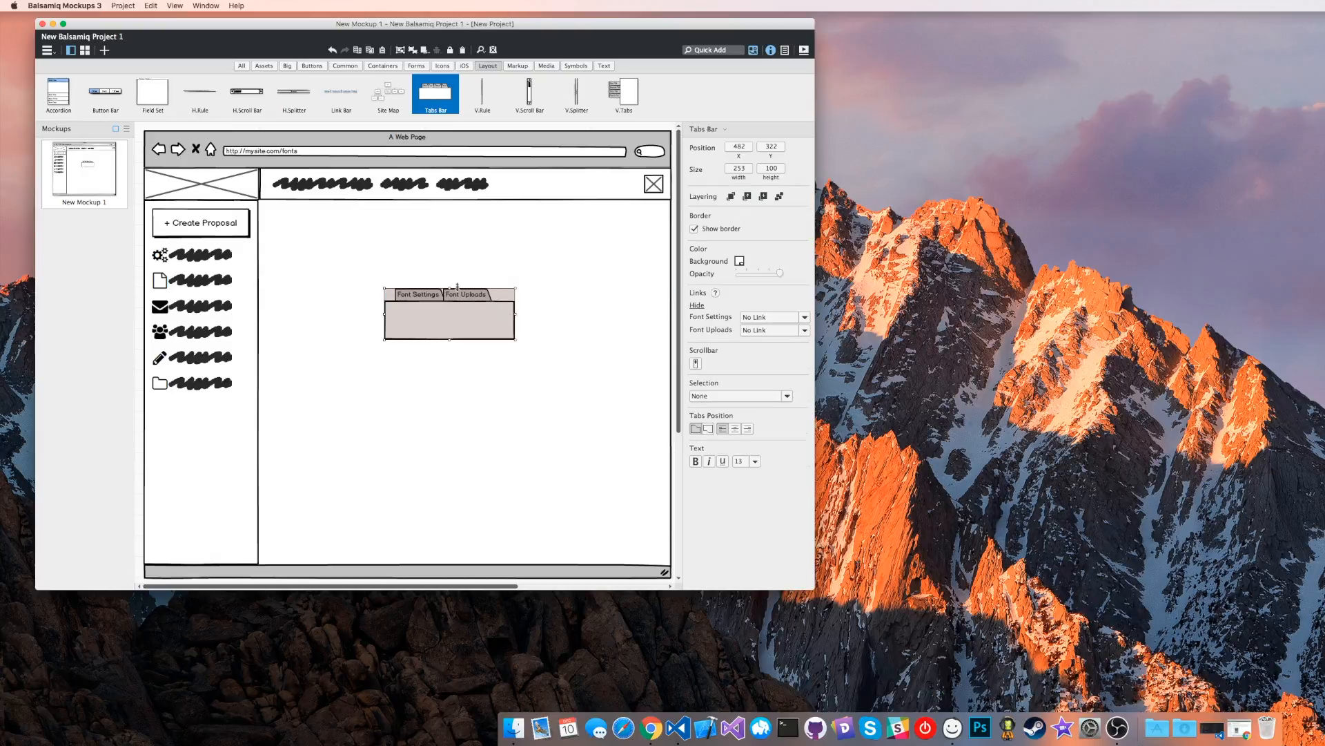
Place the tabs bar under the header at X 241, Y 153 and stretch it to 797 x 704 to fill the content area.
{"action": "left_click_drag", "start_coordinate": [403, 309], "coordinate": [285, 225]}
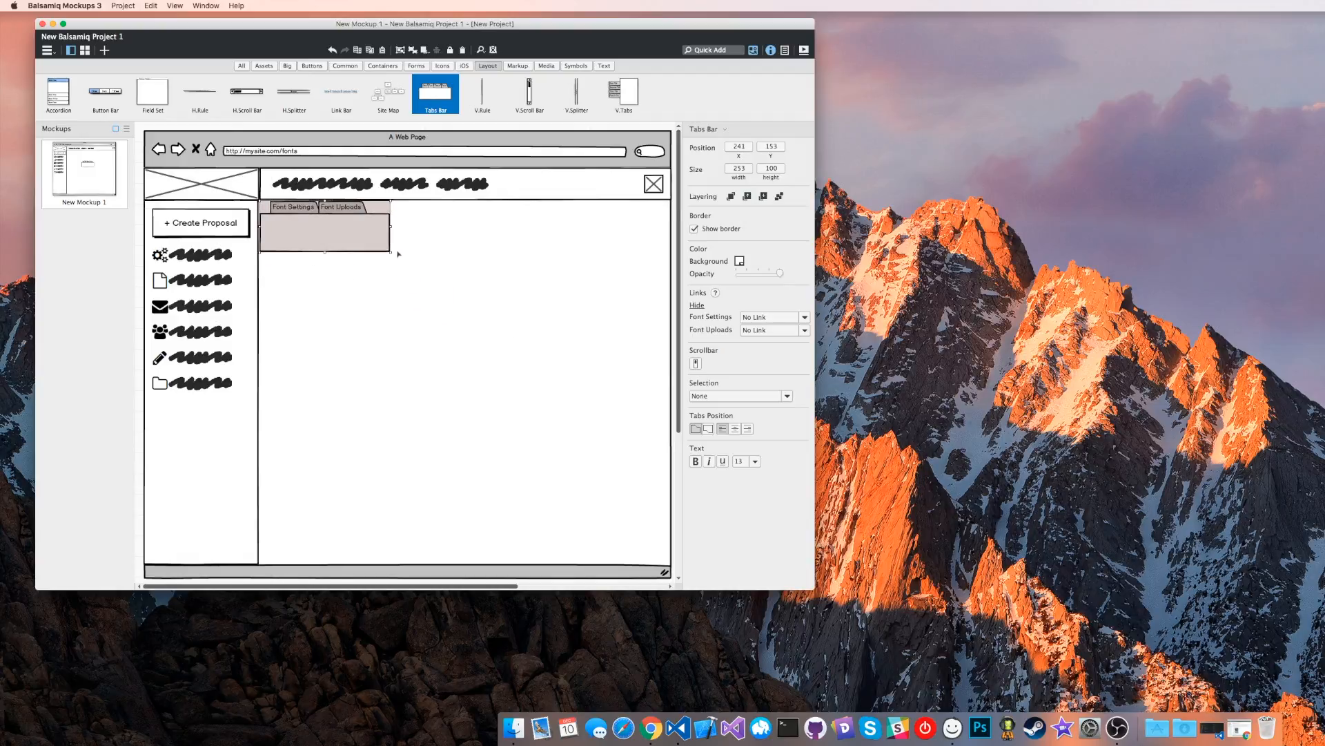
{"action": "left_click_drag", "start_coordinate": [390, 251], "coordinate": [686, 582]}
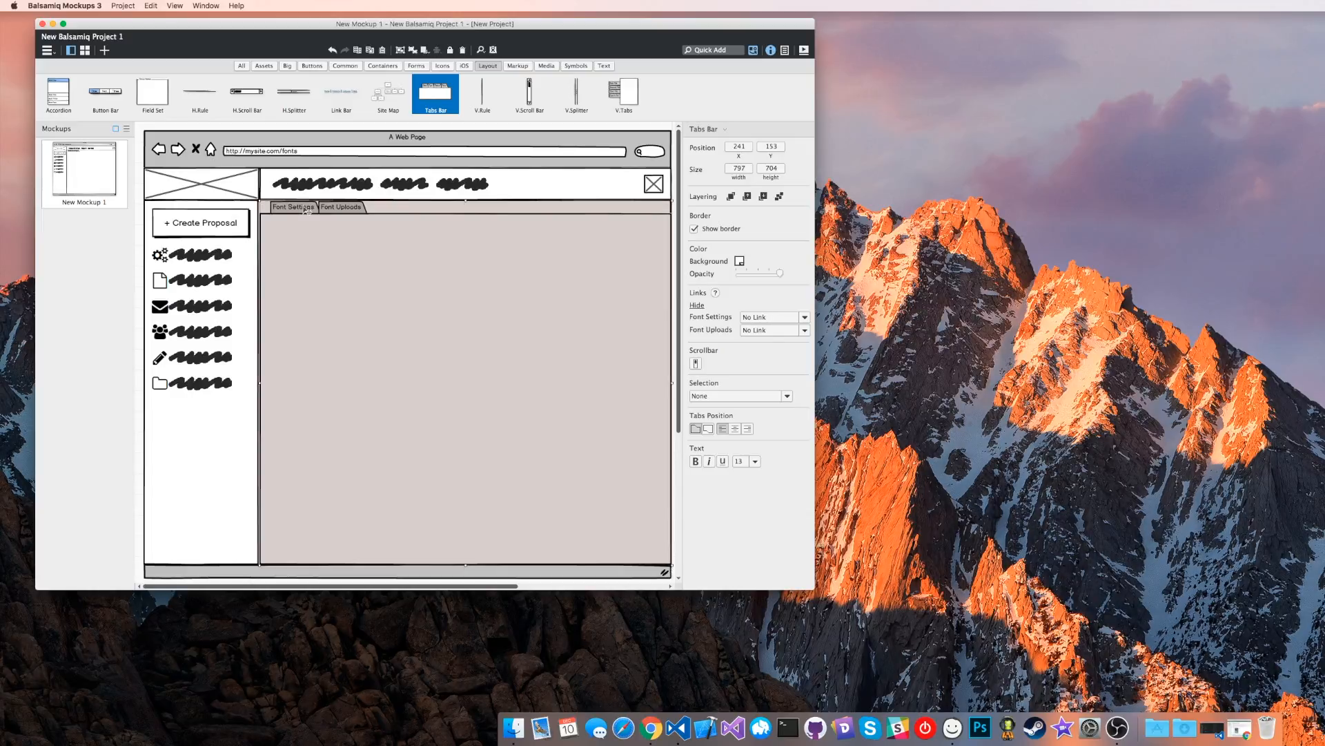
Rename the mockup as Font Settings.
{"action": "right_click", "coordinate": [61, 181]}
{"action": "left_click", "coordinate": [87, 187]}
{"action": "type", "text": "Font Settings"}
{"action": "key", "text": "Return"}
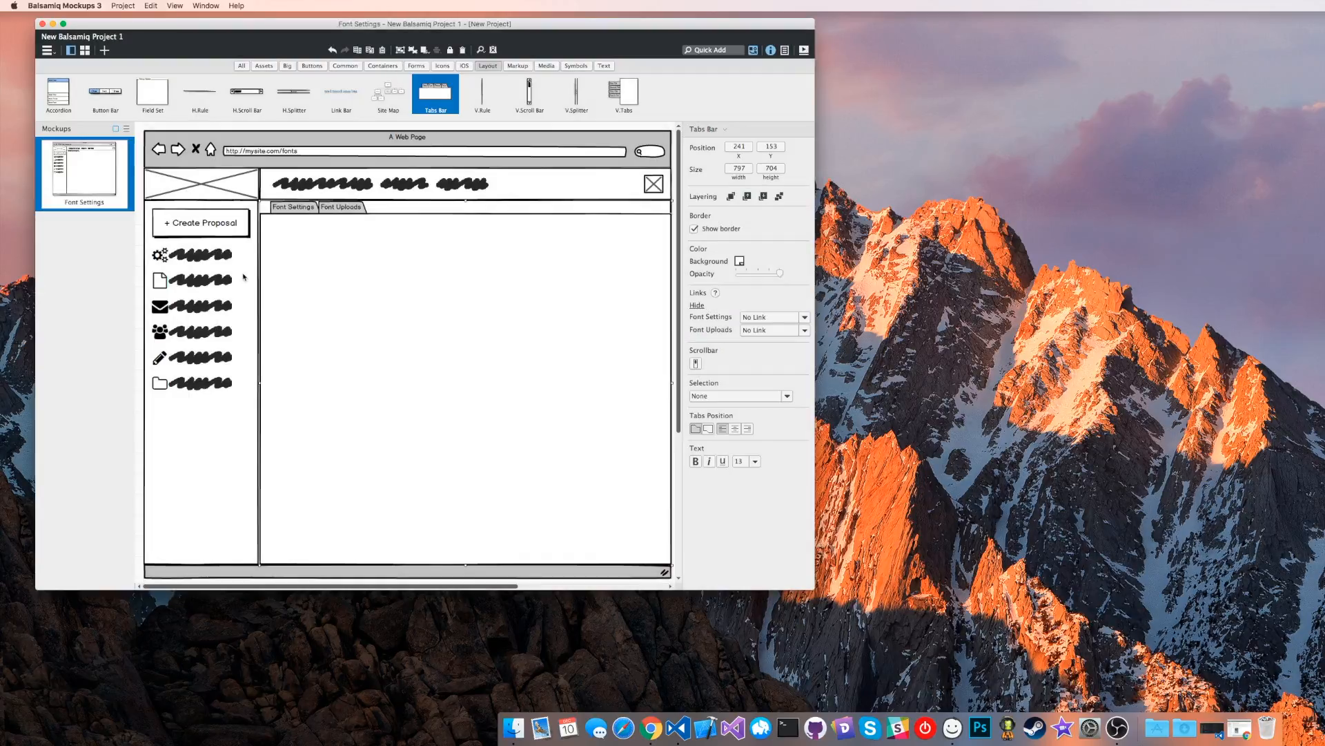
Duplicate the Font Settings mockup and rename the copy as Font Uploads.
{"action": "right_click", "coordinate": [80, 190]}
{"action": "left_click", "coordinate": [97, 206]}
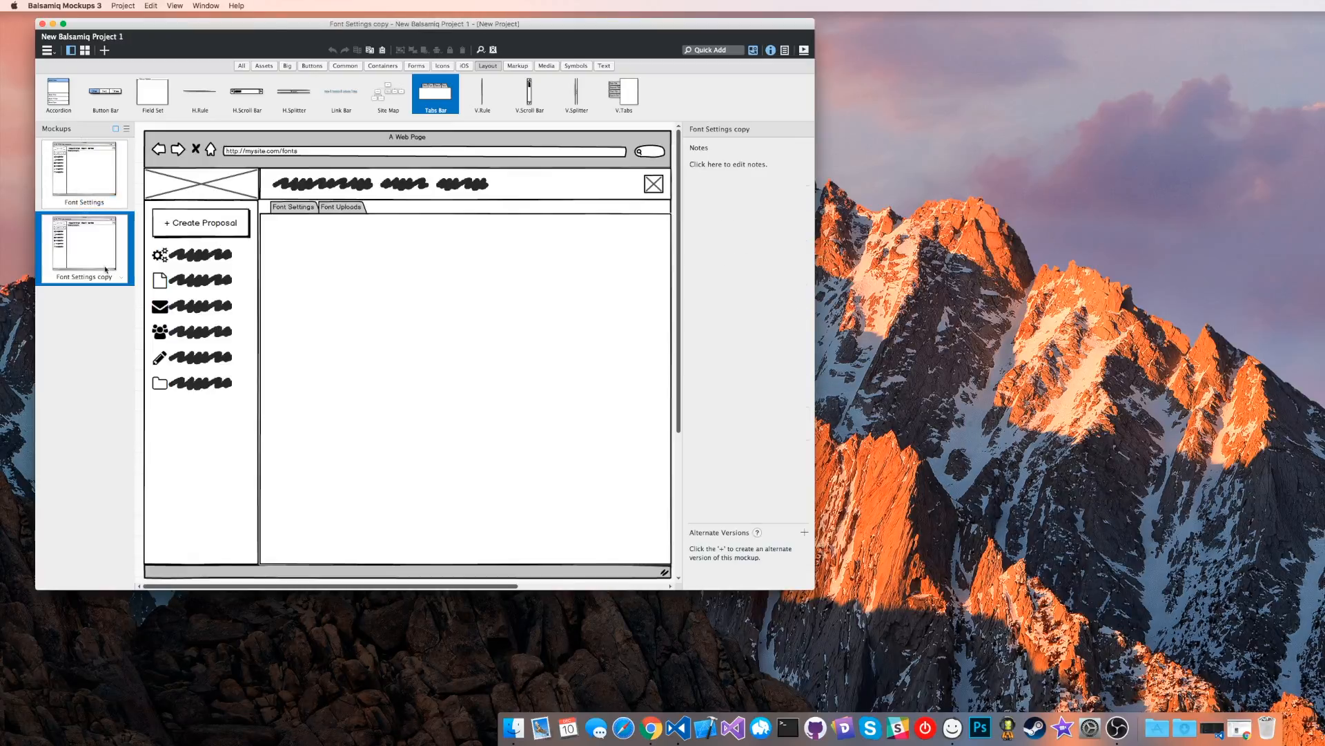
{"action": "right_click", "coordinate": [106, 269]}
{"action": "left_click", "coordinate": [102, 273]}
{"action": "type", "text": "Font Ulo"}
{"action": "key", "text": "BackSpace"}
{"action": "key", "text": "BackSpace"}
{"action": "key", "text": "BackSpace"}
{"action": "type", "text": "ploads"}
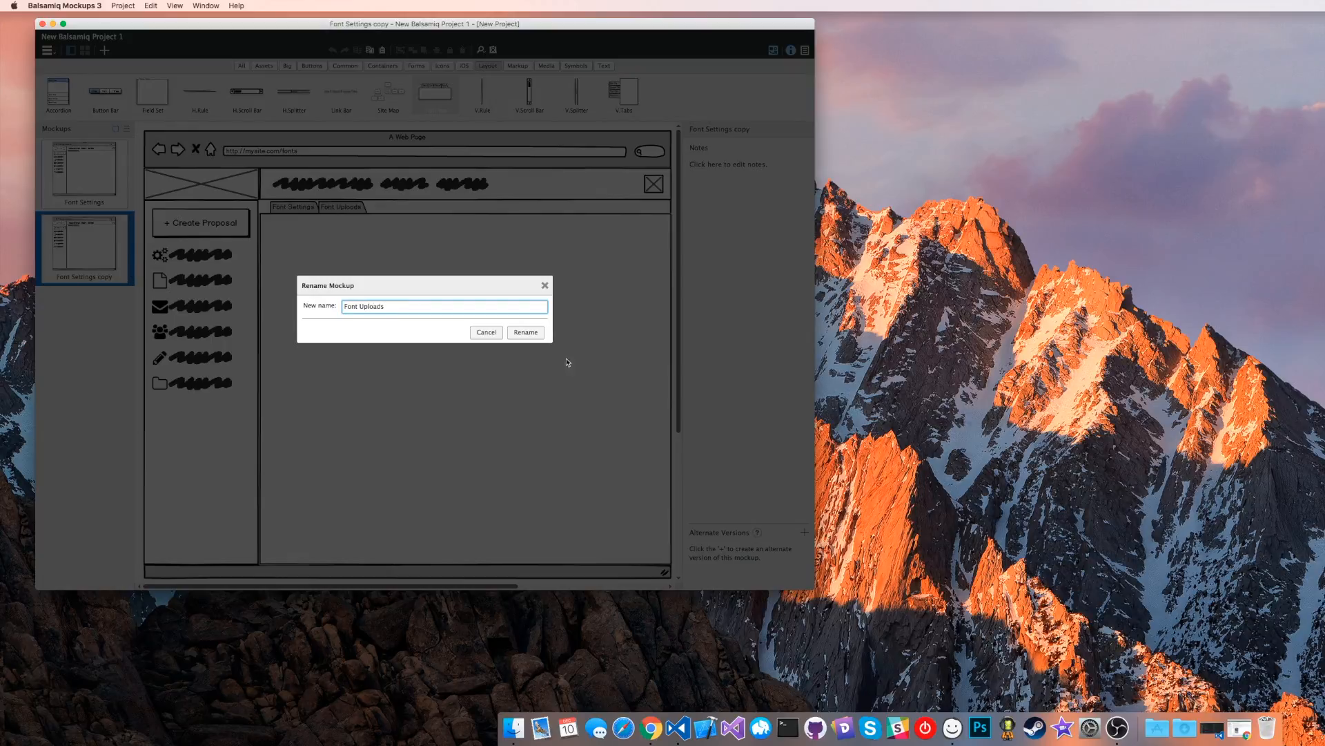
{"action": "left_click", "coordinate": [518, 334]}
{"action": "left_click", "coordinate": [408, 281]}
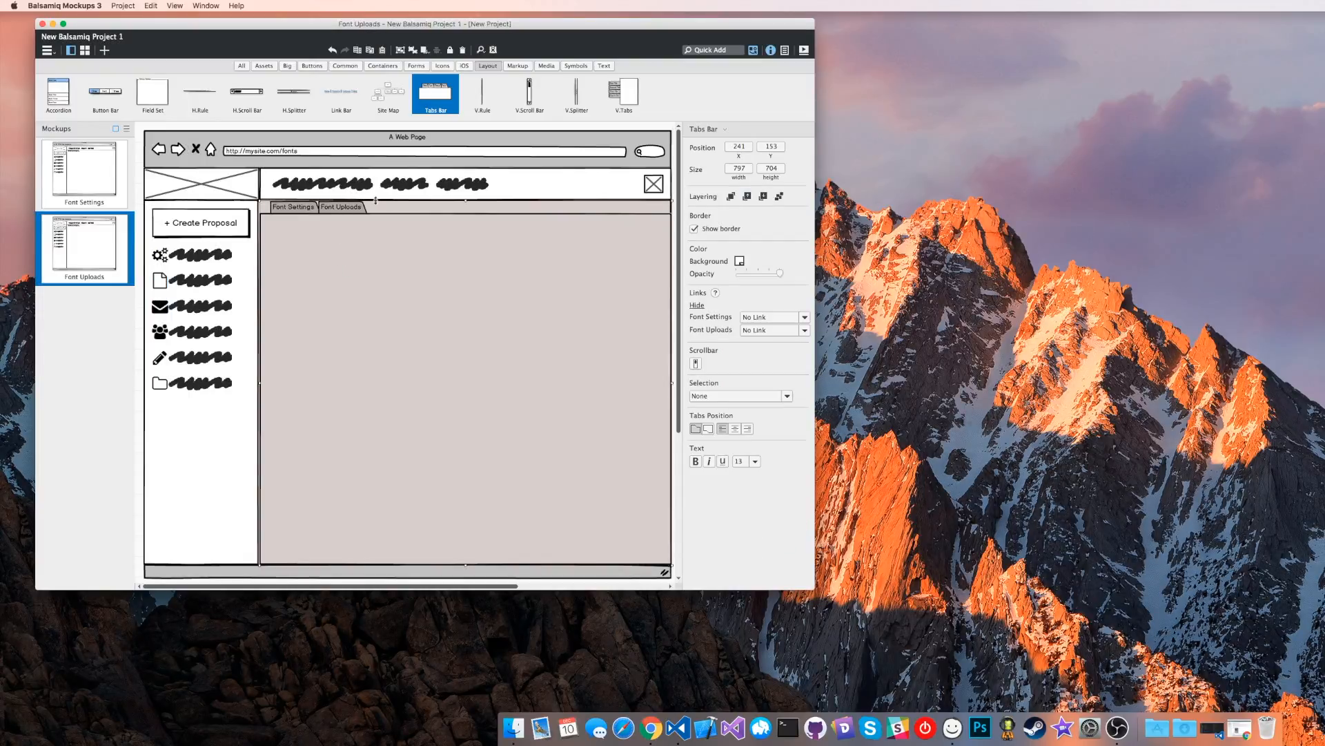
{"action": "double_click", "coordinate": [334, 209]}
{"action": "left_click", "coordinate": [375, 281]}
{"action": "left_click", "coordinate": [787, 397]}
{"action": "left_click", "coordinate": [767, 381]}
In the Font Settings mockup, set the tabs bar's selected tab to Font Settings.
{"action": "left_click", "coordinate": [52, 186]}
{"action": "left_click", "coordinate": [787, 397]}
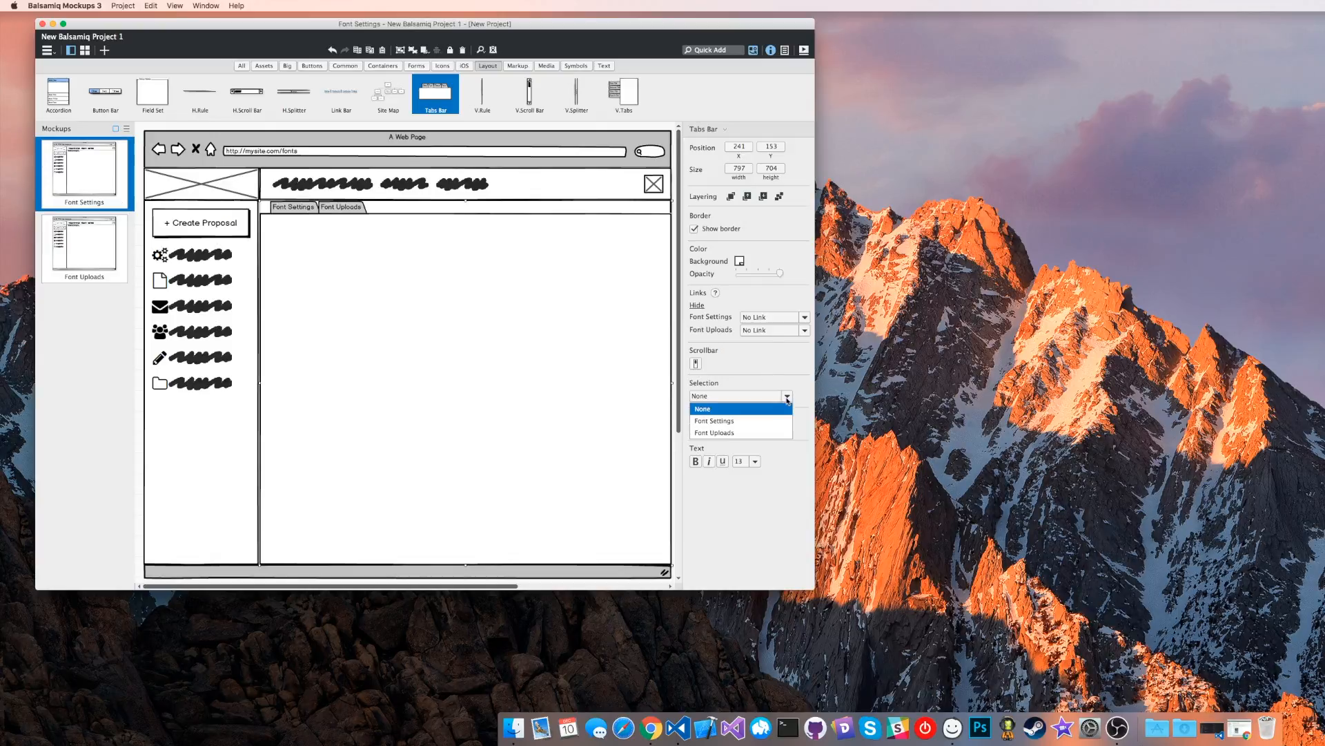
{"action": "left_click", "coordinate": [782, 420]}
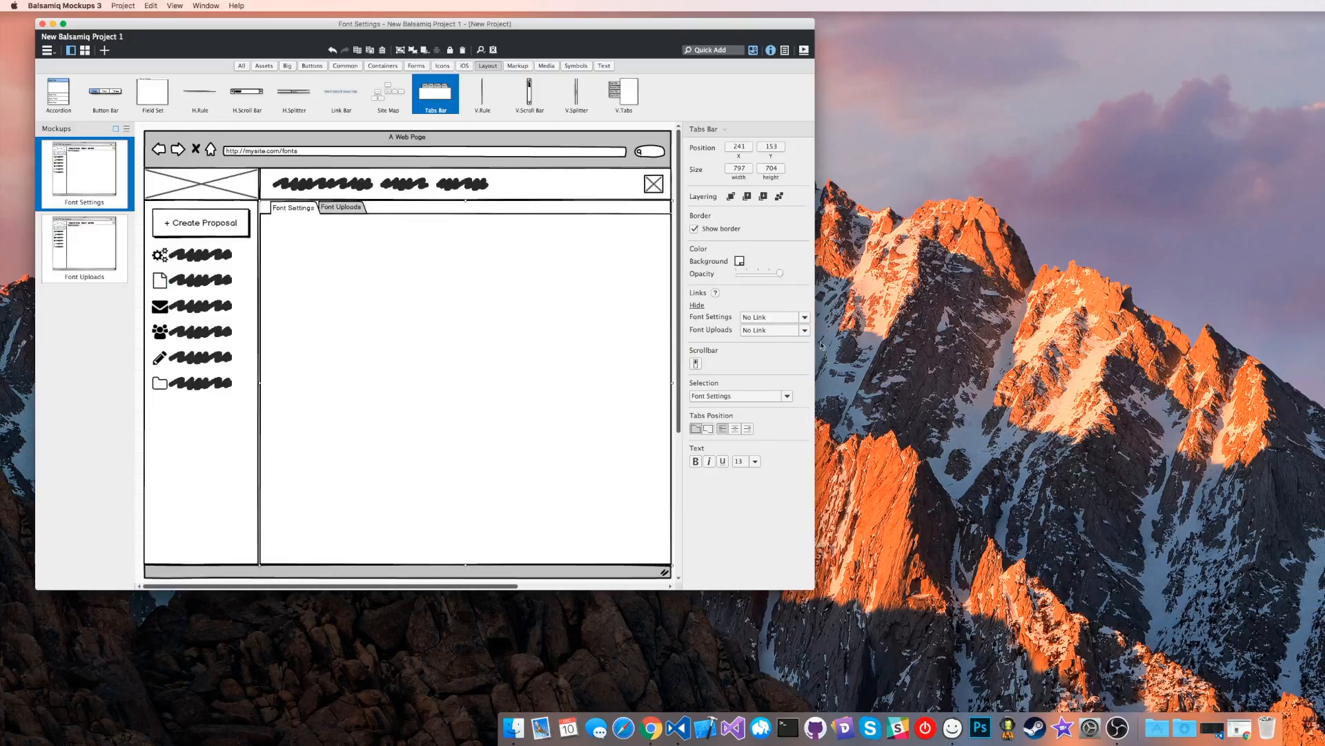
Link the tabs bar's Font Settings tab to the Font Settings mockup and its Font Uploads tab to the Font Uploads mockup.
{"action": "left_click", "coordinate": [805, 323]}
{"action": "left_click", "coordinate": [800, 336]}
{"action": "left_click", "coordinate": [806, 330]}
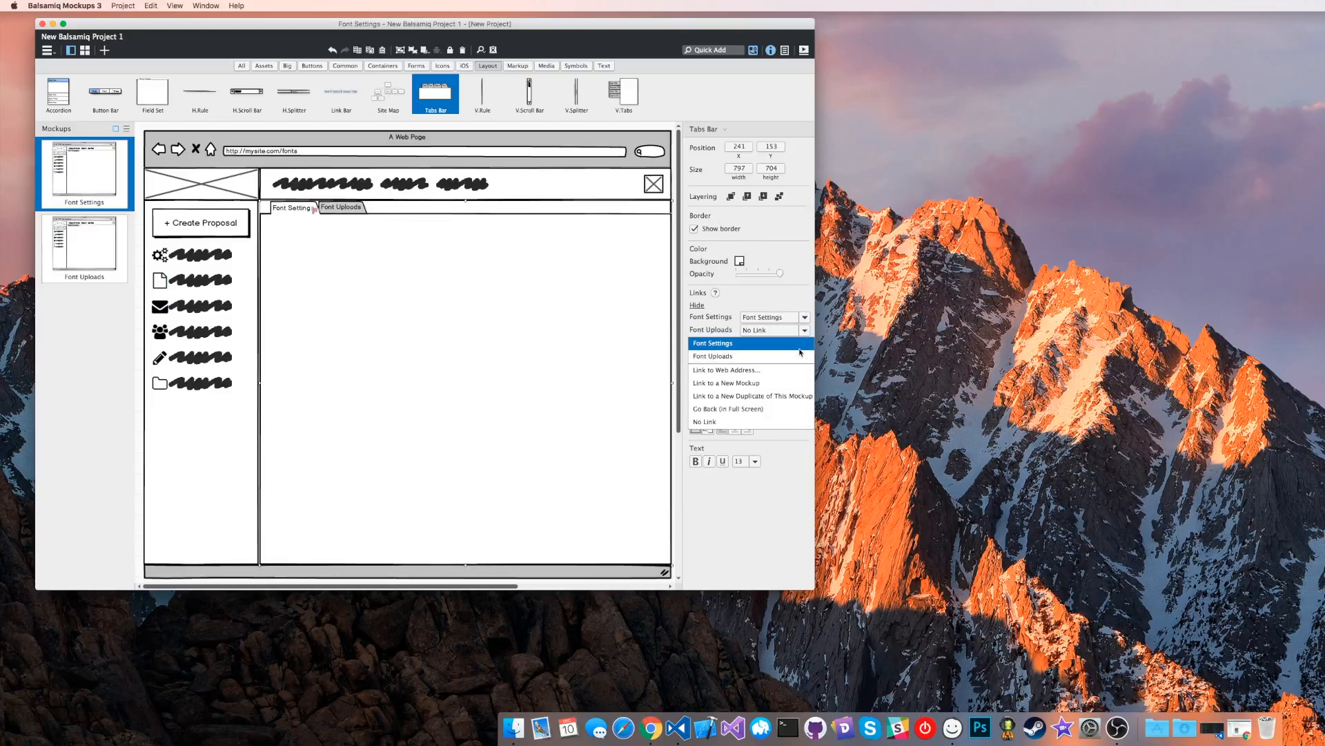
{"action": "left_click", "coordinate": [799, 358]}
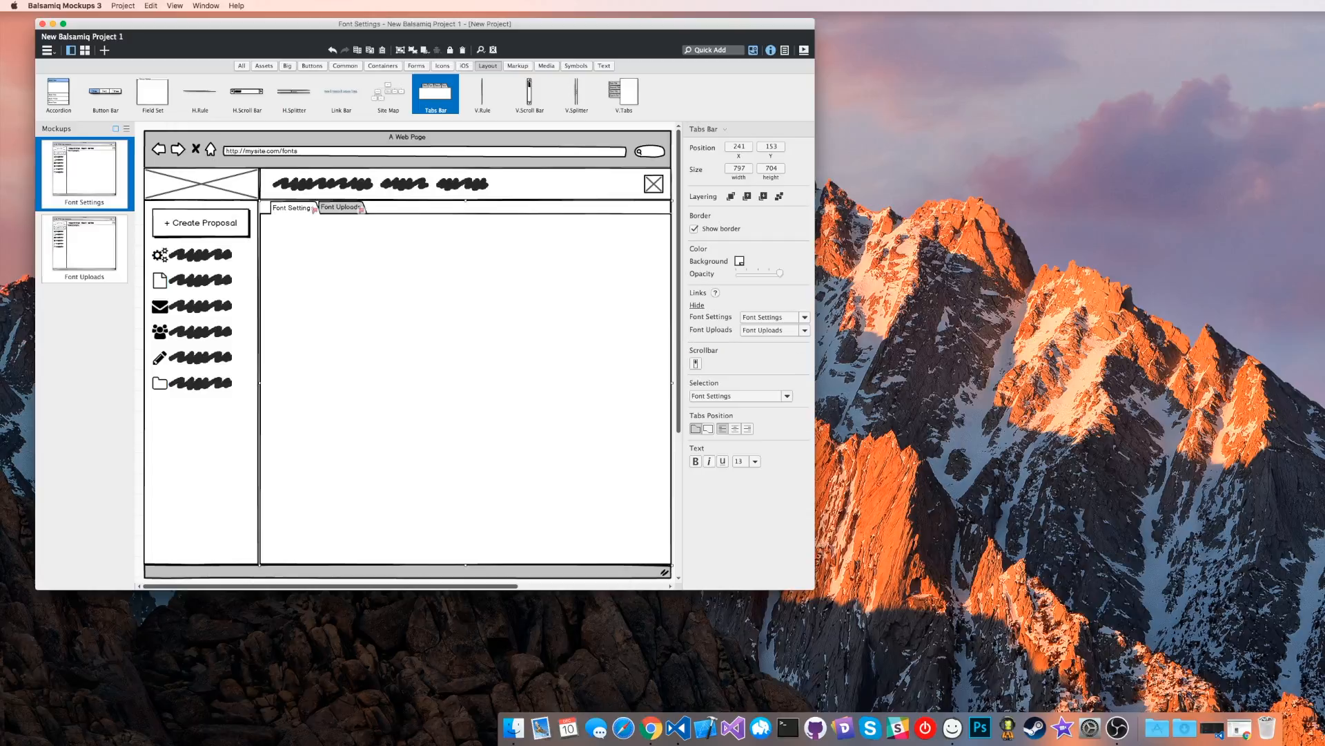
In the Font Uploads mockup, set the tabs bar's selected tab to Font Uploads.
{"action": "left_click", "coordinate": [354, 214]}
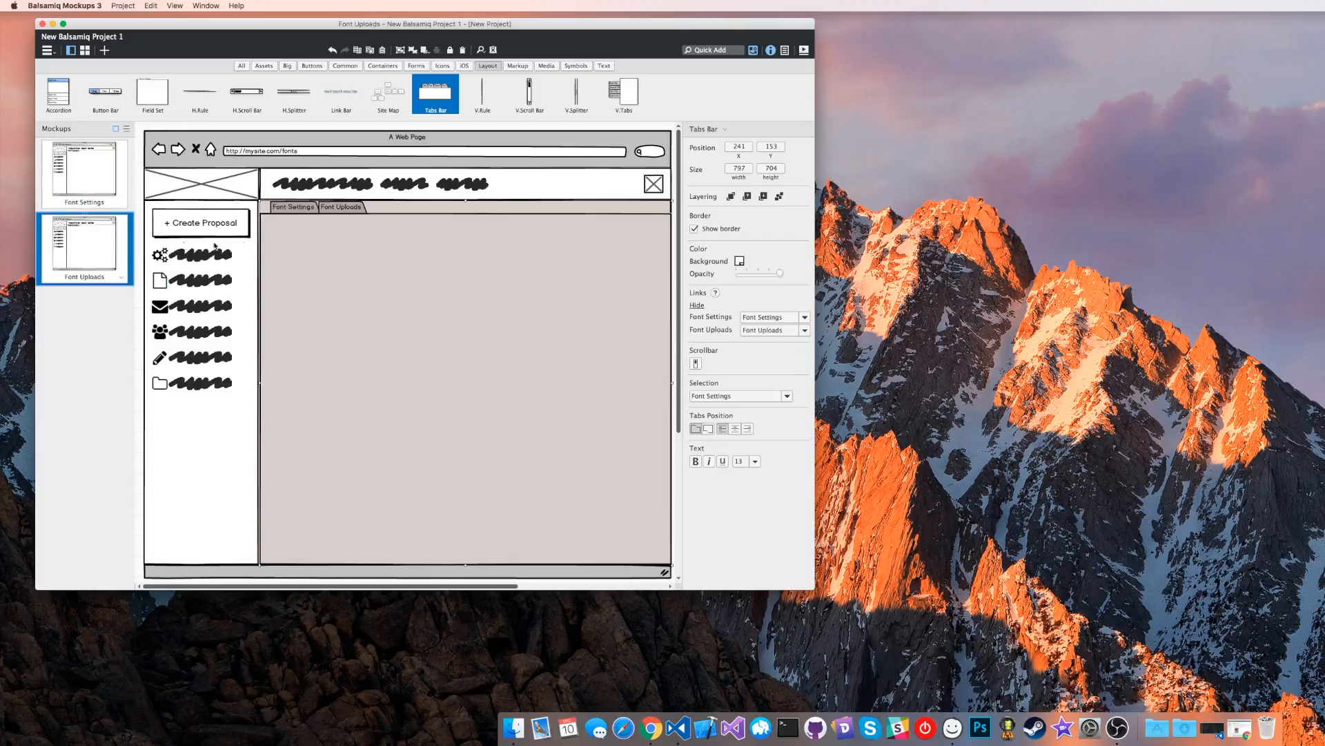
{"action": "left_click", "coordinate": [787, 396]}
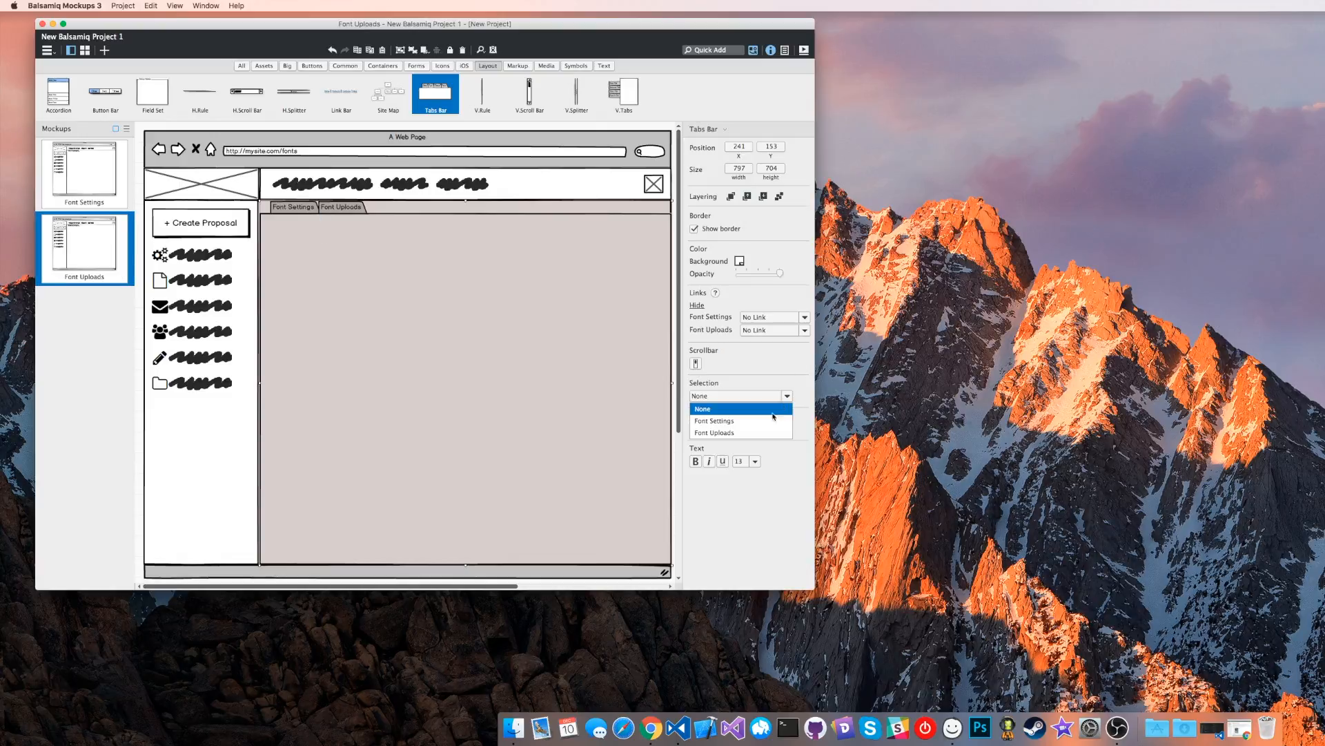
{"action": "left_click", "coordinate": [769, 431]}
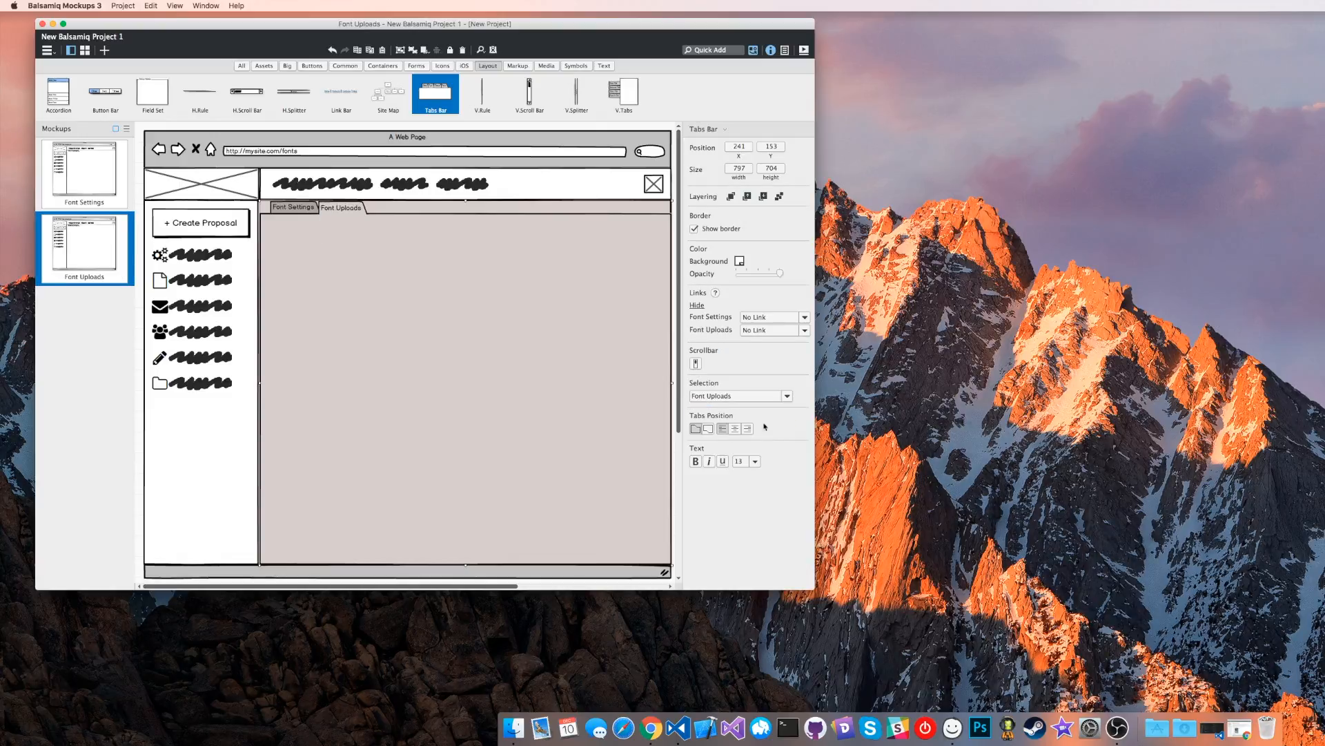
In the Font Uploads mockup, link each of the two tabs to the mockup of the same name.
{"action": "left_click", "coordinate": [805, 317]}
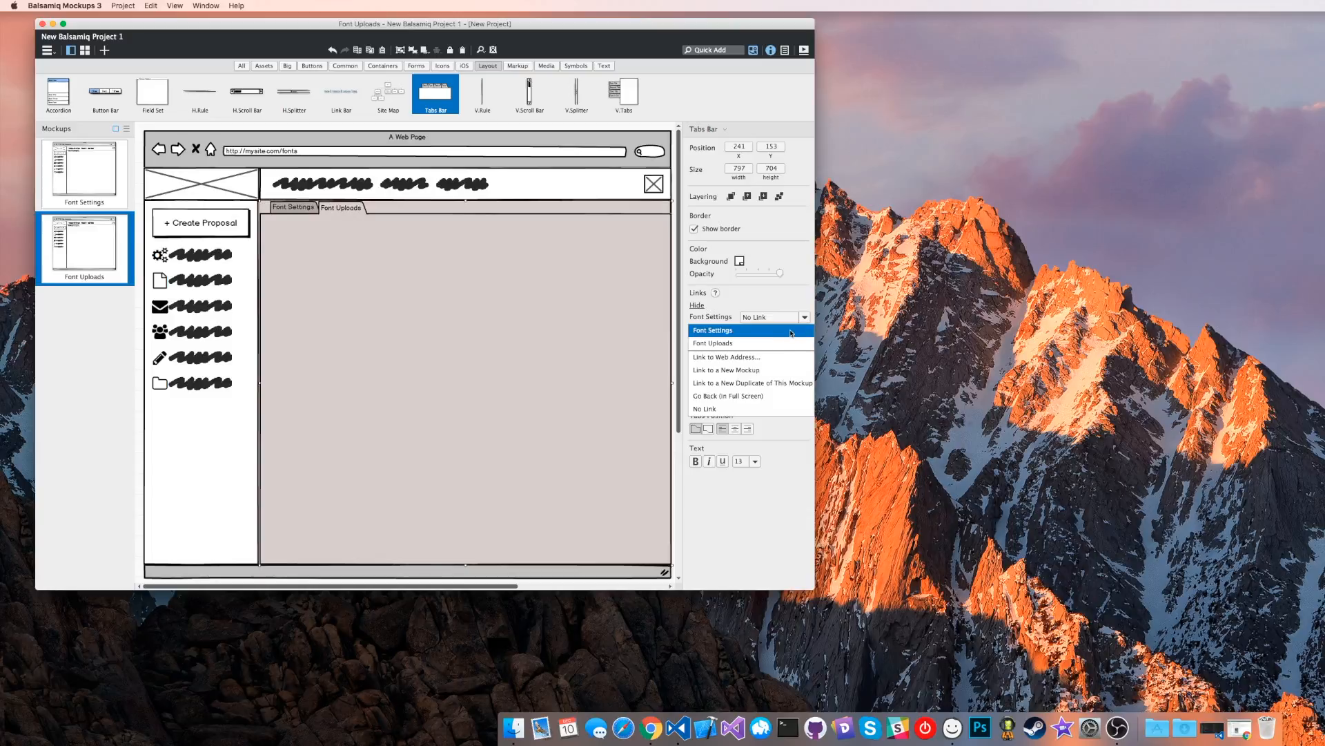
{"action": "left_click", "coordinate": [793, 333]}
{"action": "left_click", "coordinate": [804, 331]}
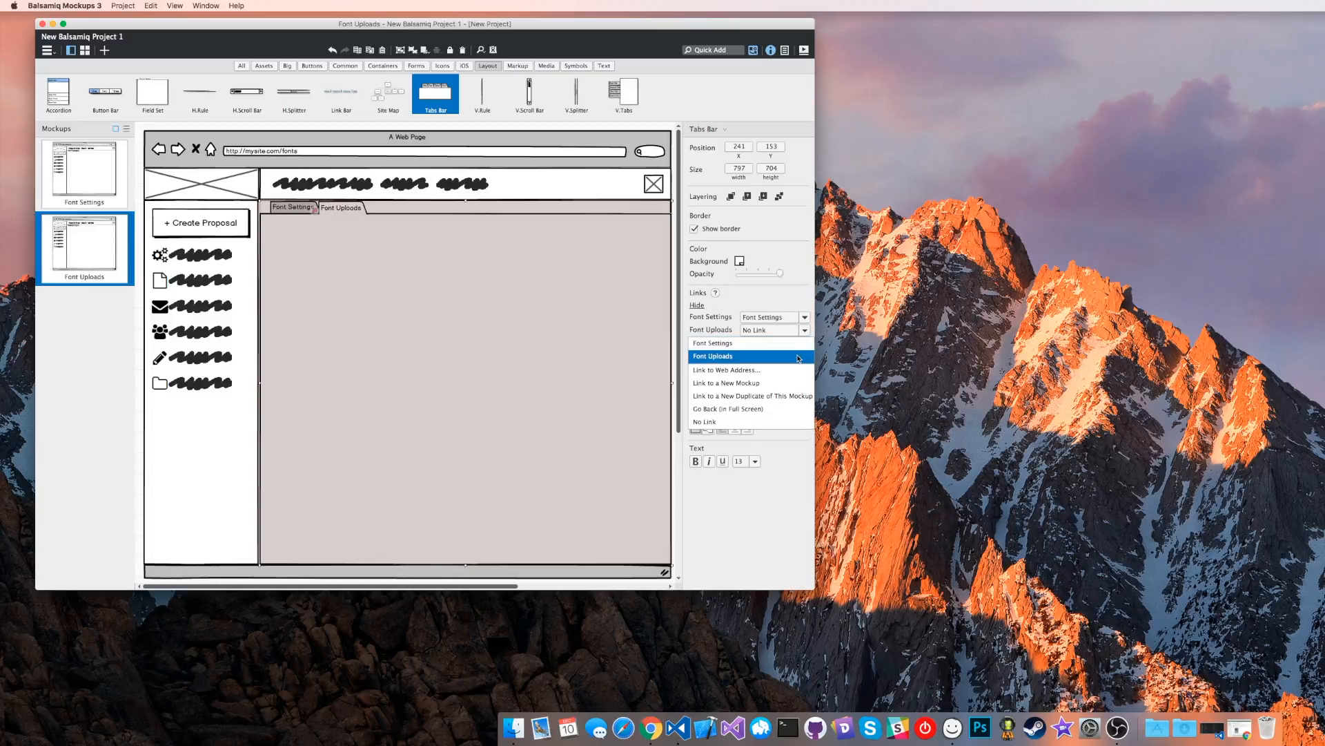
{"action": "left_click", "coordinate": [798, 358]}
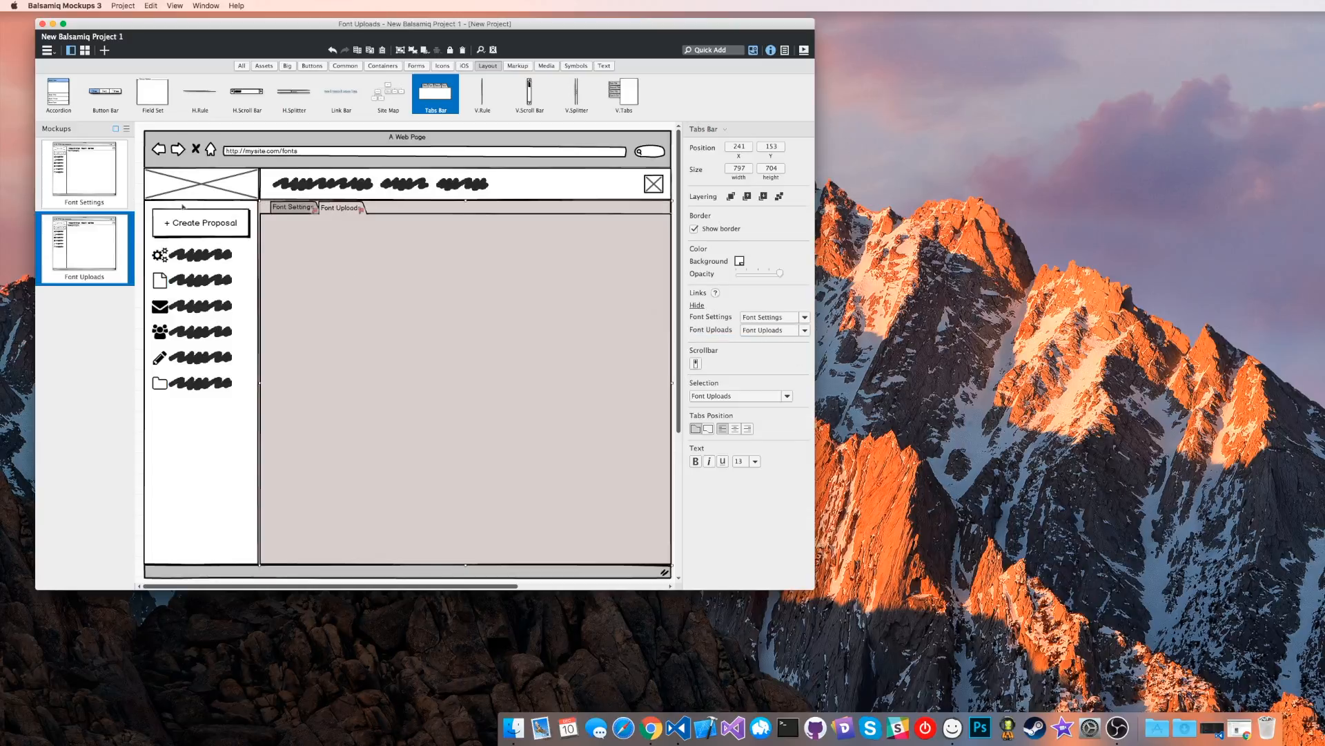
Return to the Font Settings mockup, switch the project skin to Wireframe and check the available project fonts.
{"action": "left_click", "coordinate": [104, 179]}
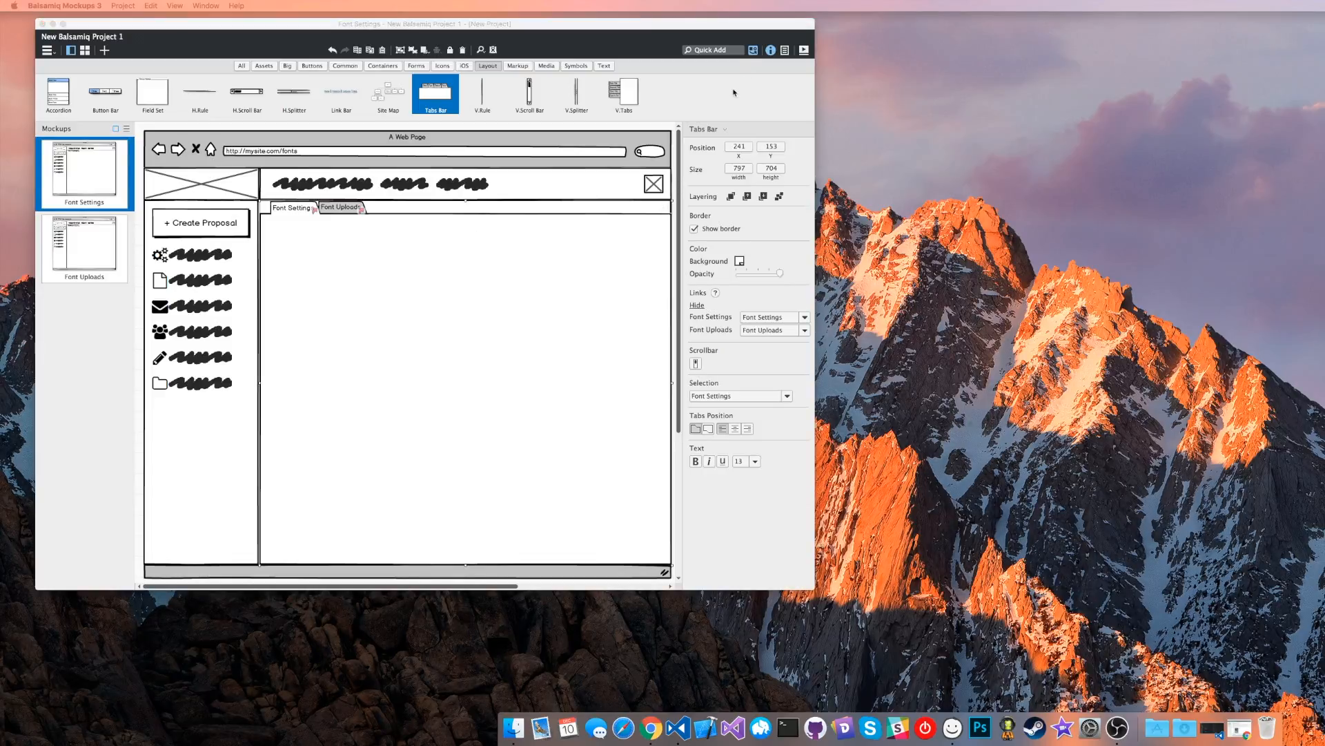
{"action": "left_click", "coordinate": [785, 51]}
{"action": "left_click", "coordinate": [785, 50]}
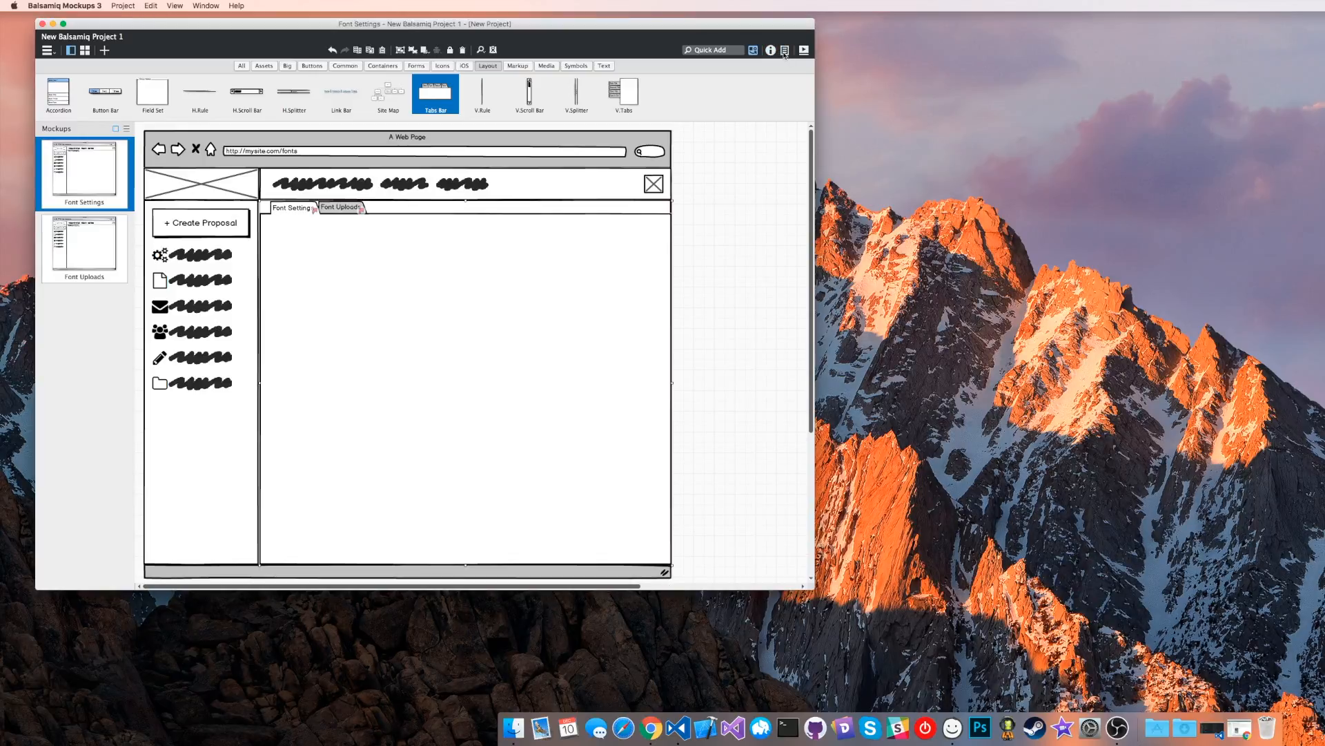
{"action": "left_click", "coordinate": [785, 51]}
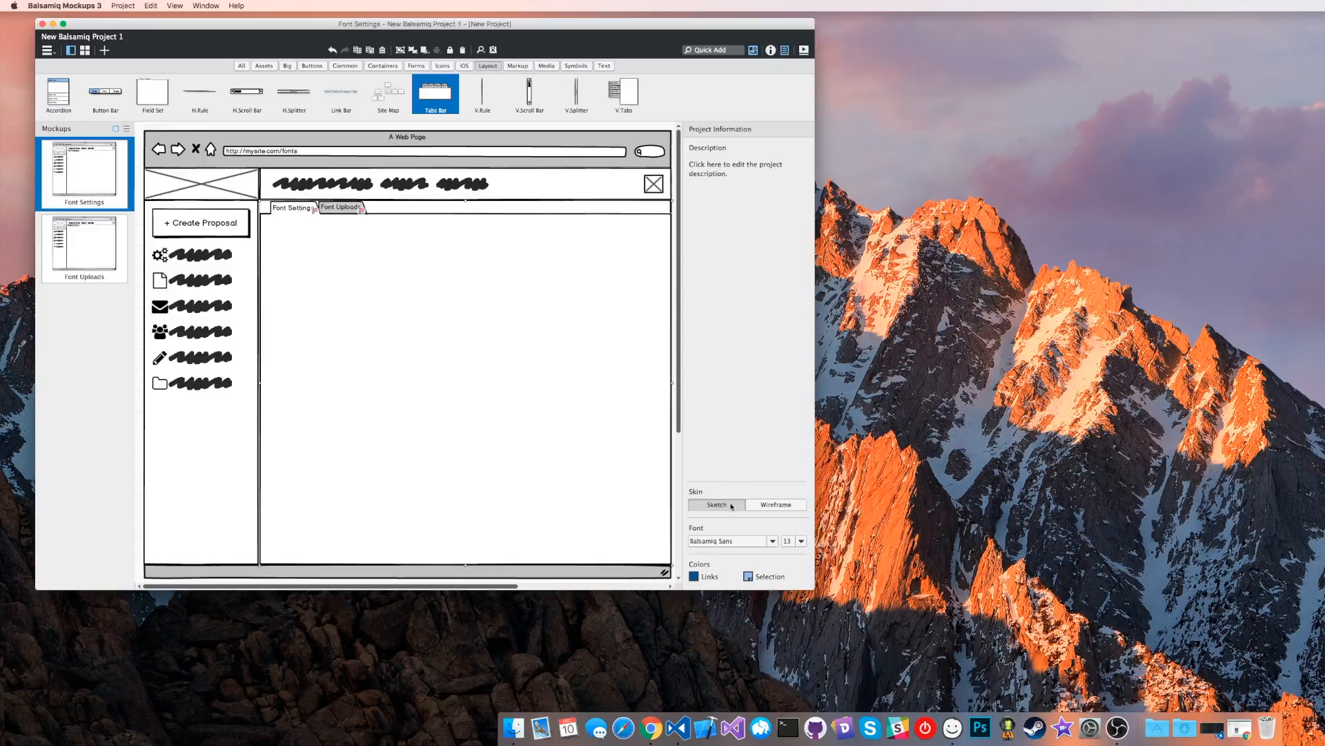
{"action": "left_click", "coordinate": [764, 504]}
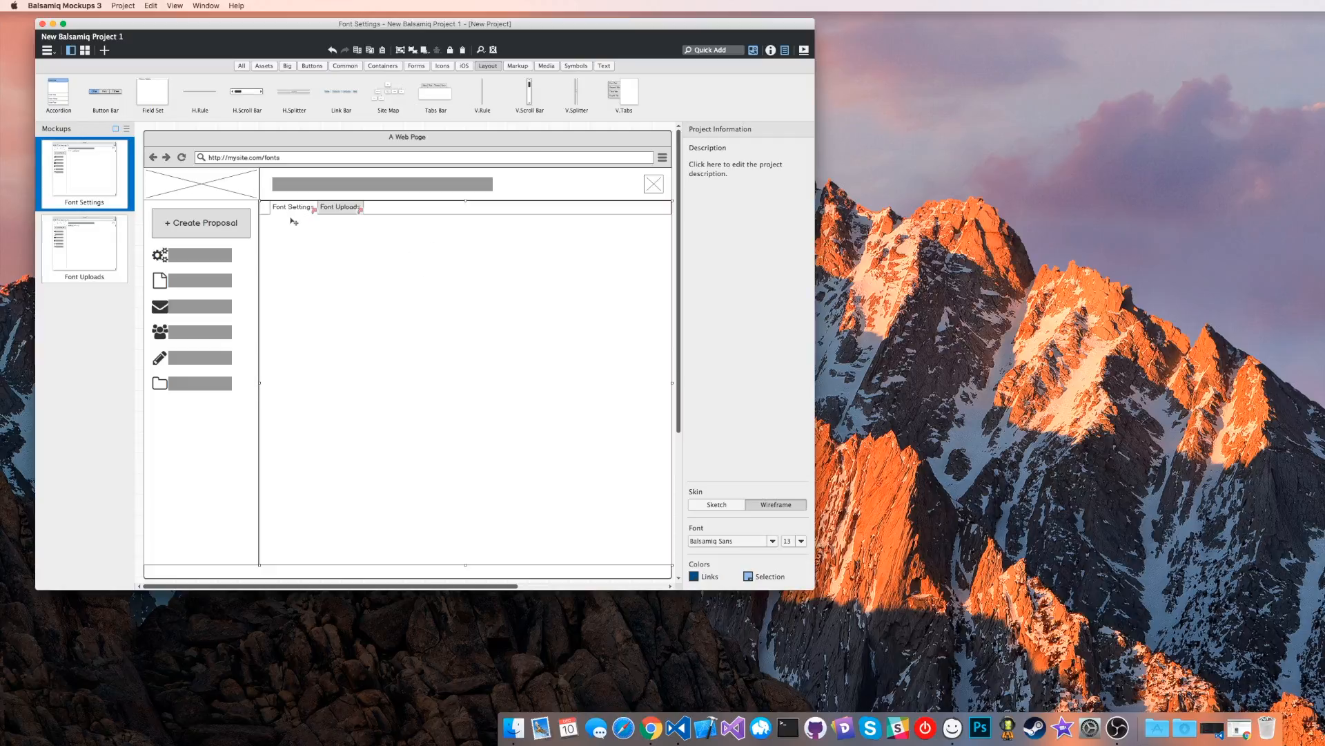
{"action": "left_click", "coordinate": [773, 540]}
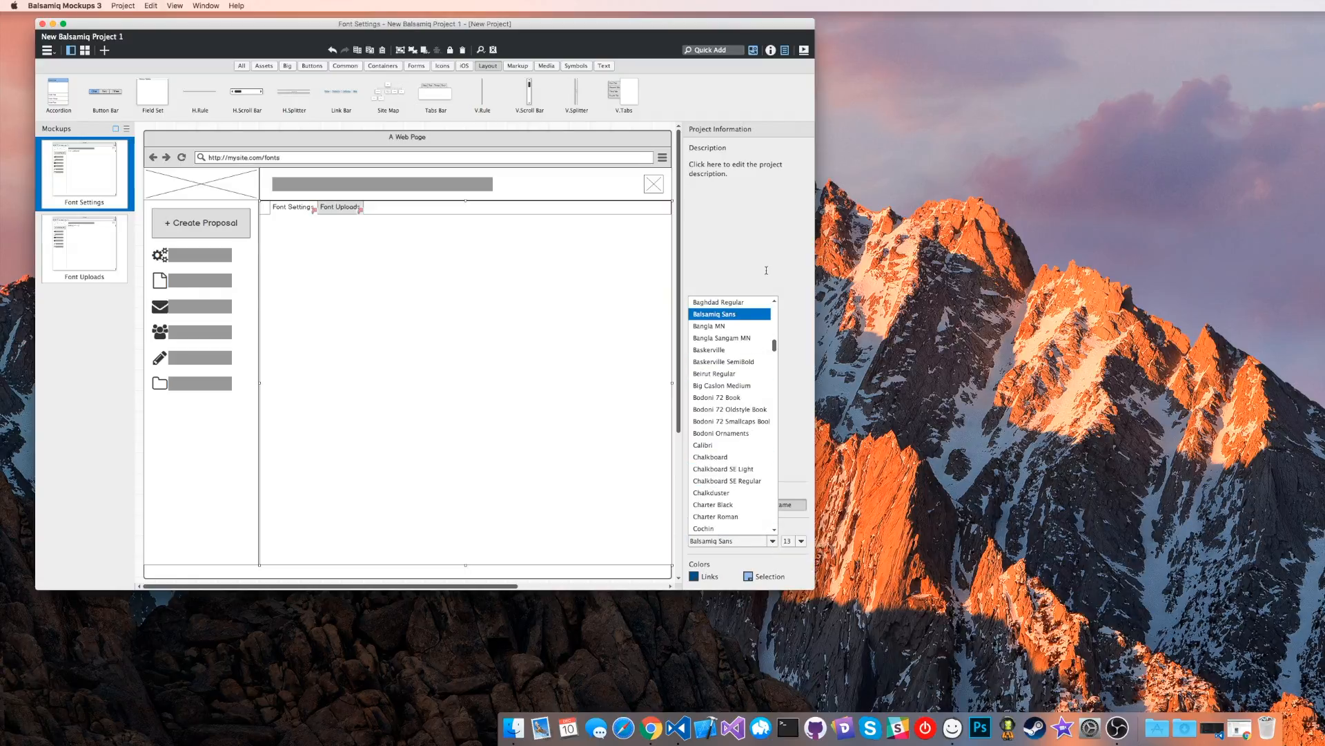
{"action": "left_click", "coordinate": [767, 271]}
{"action": "left_click", "coordinate": [773, 82]}
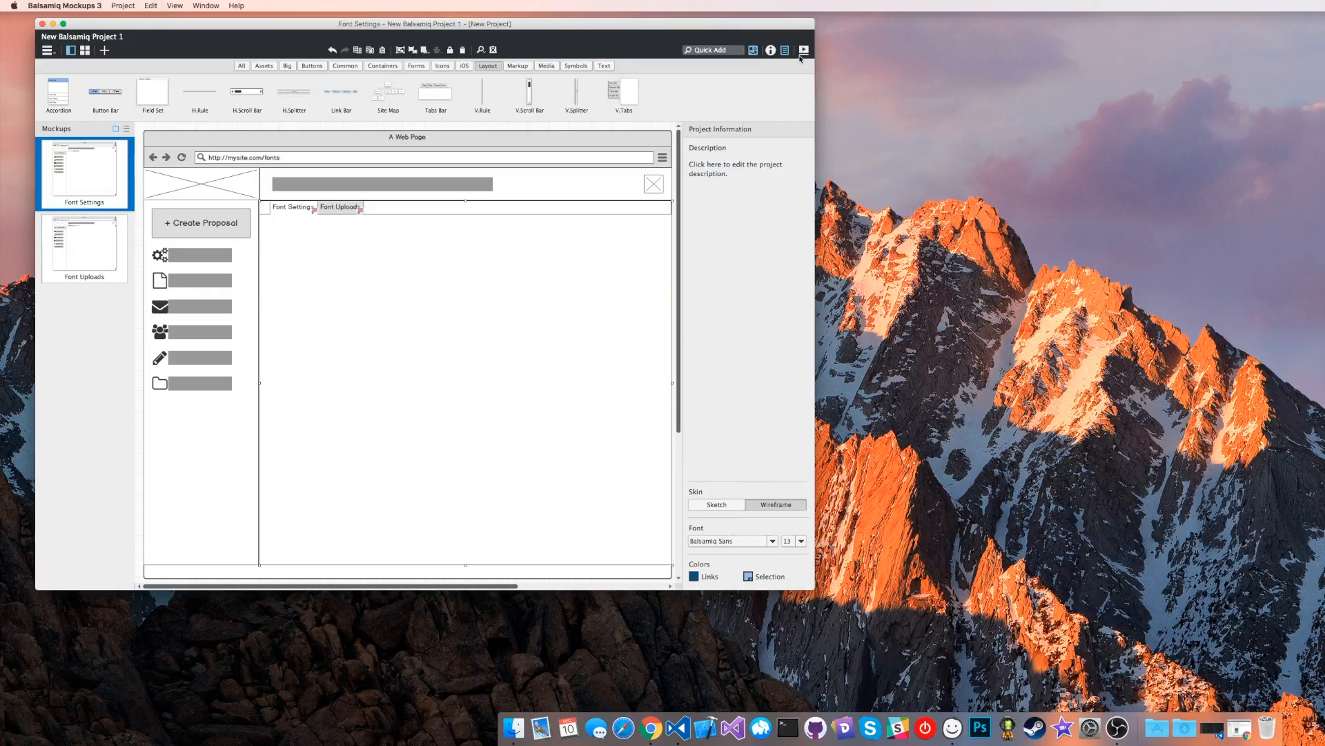
Preview the mockup in full screen and test the links of the Font Uploads and Font Settings tabs.
{"action": "left_click", "coordinate": [804, 49]}
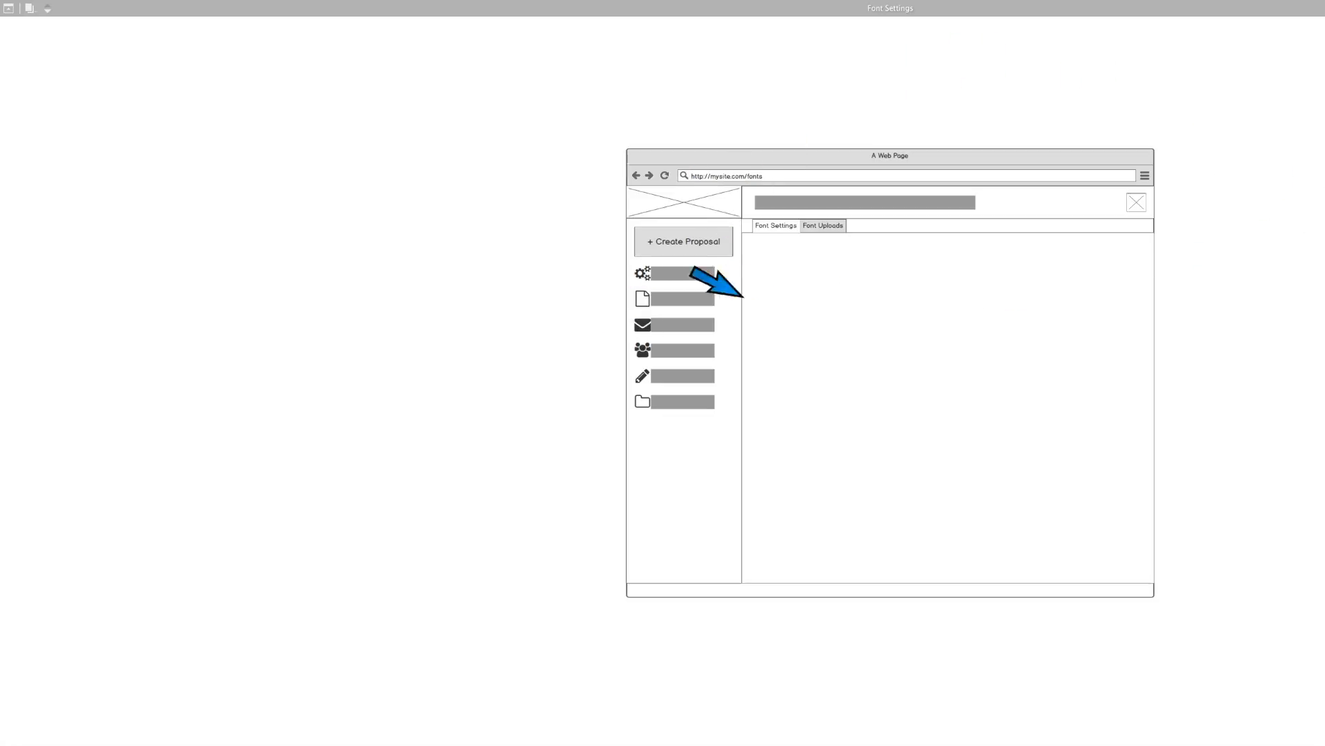
{"action": "left_click", "coordinate": [816, 228]}
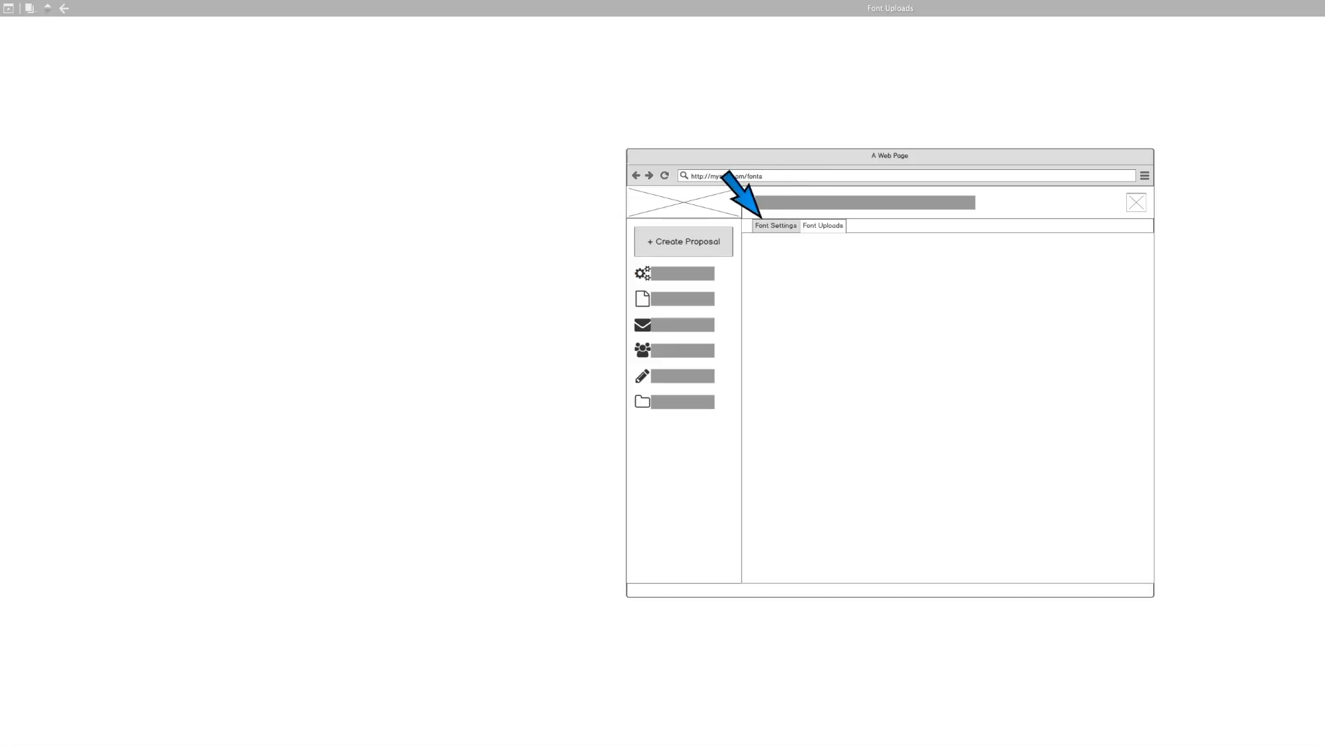
{"action": "left_click", "coordinate": [767, 229]}
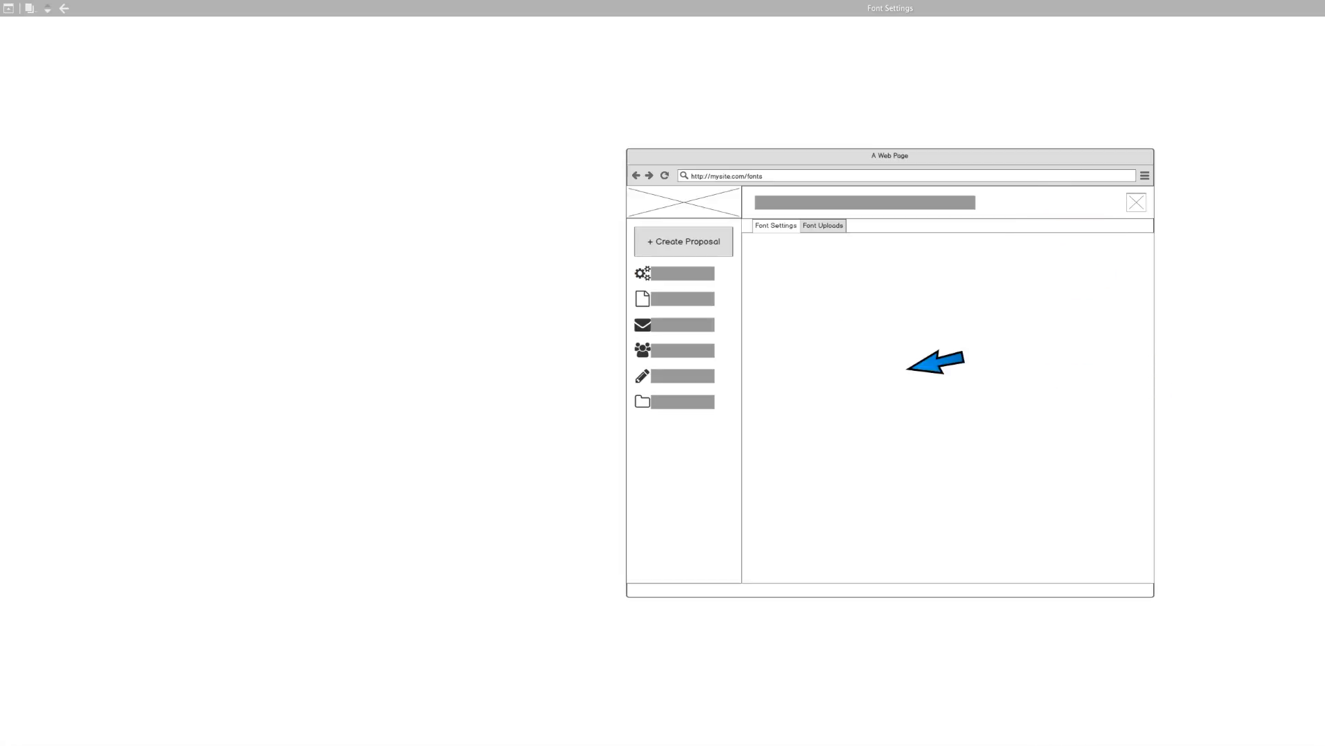
{"action": "key", "text": "Escape"}
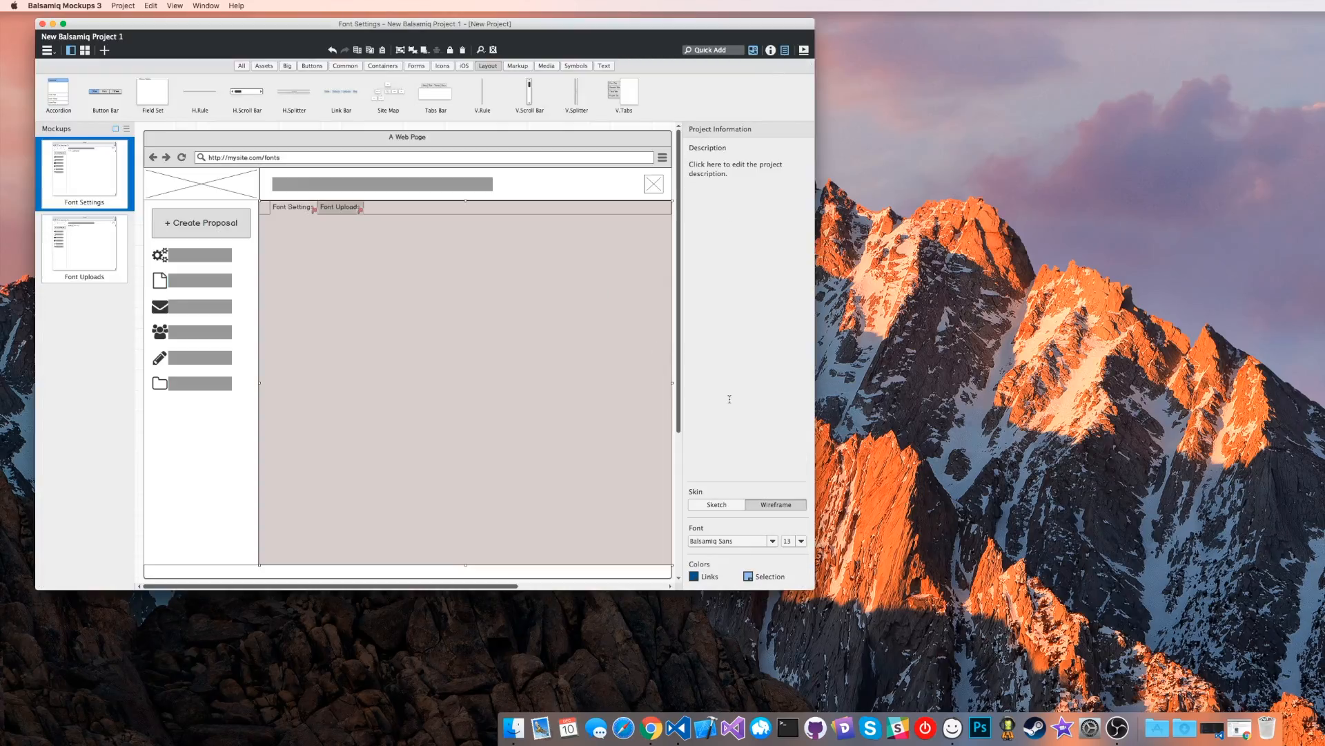
Set the project skin to Sketch and bring back the tabs bar's properties.
{"action": "left_click", "coordinate": [717, 505]}
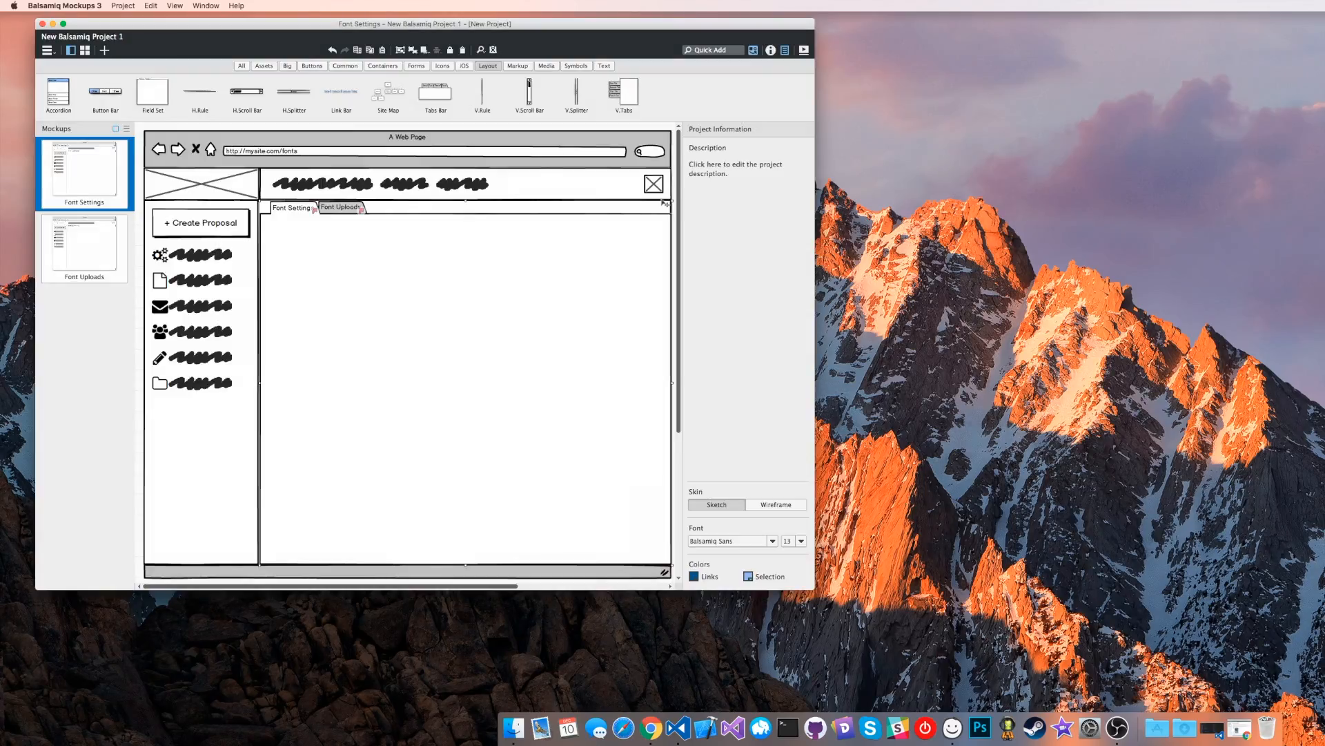
{"action": "left_click", "coordinate": [771, 50]}
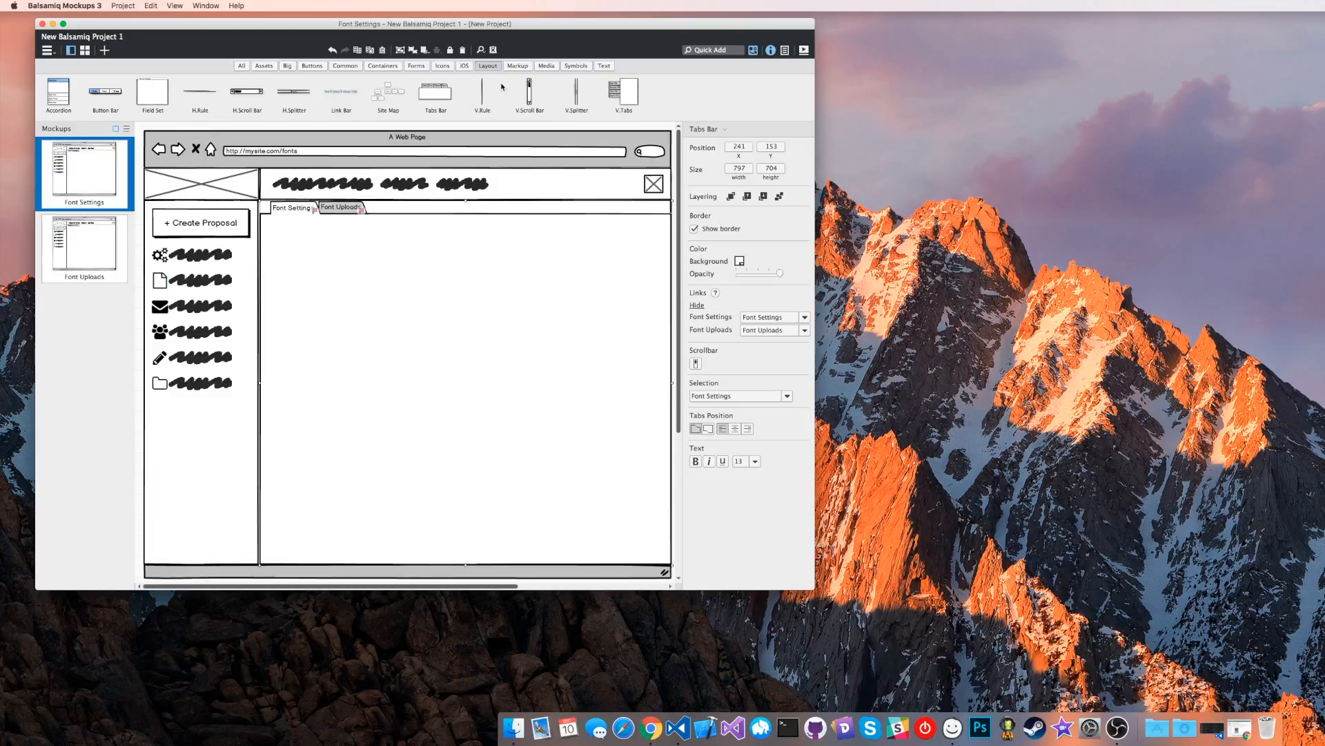
{"action": "left_click", "coordinate": [416, 66]}
{"action": "left_click", "coordinate": [442, 66]}
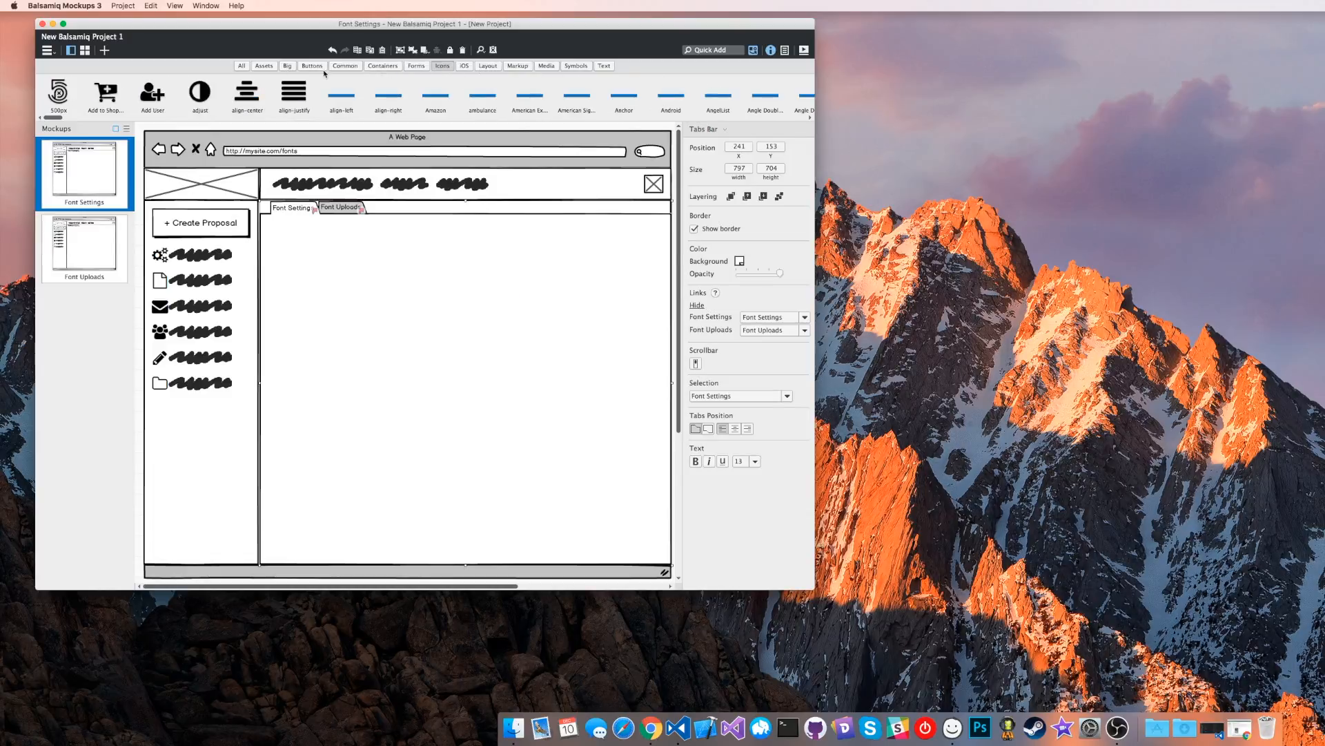
{"action": "left_click", "coordinate": [288, 66]}
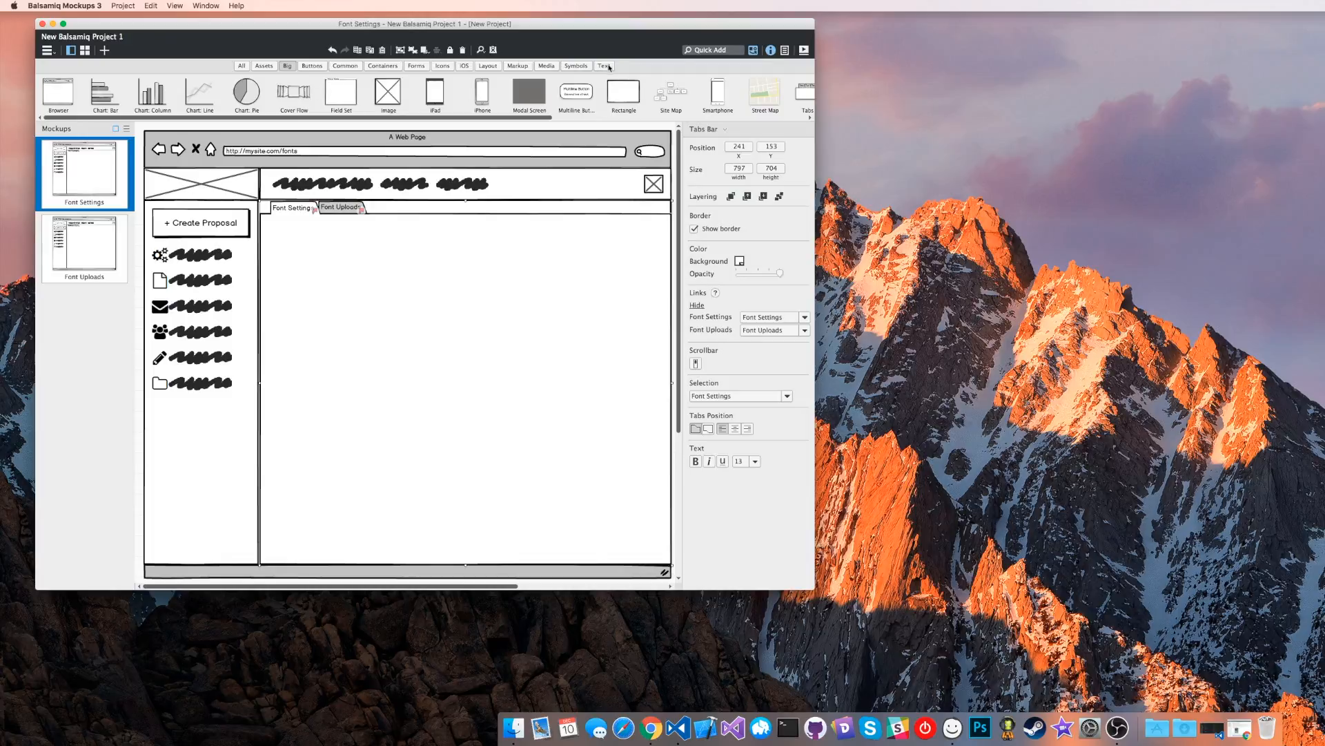
{"action": "left_click", "coordinate": [699, 50]}
{"action": "type", "text": "Line"}
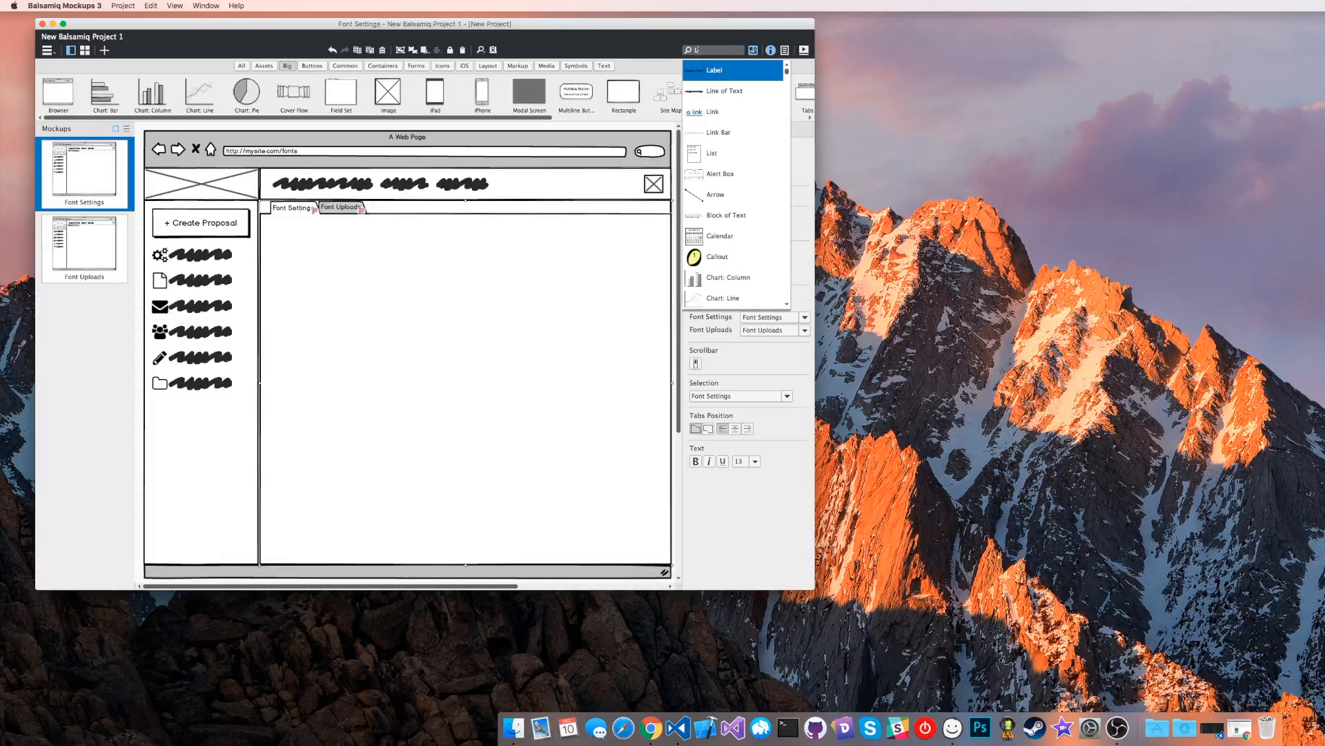
{"action": "key", "text": "BackSpace"}
{"action": "key", "text": "BackSpace"}
{"action": "key", "text": "BackSpace"}
{"action": "key", "text": "BackSpace"}
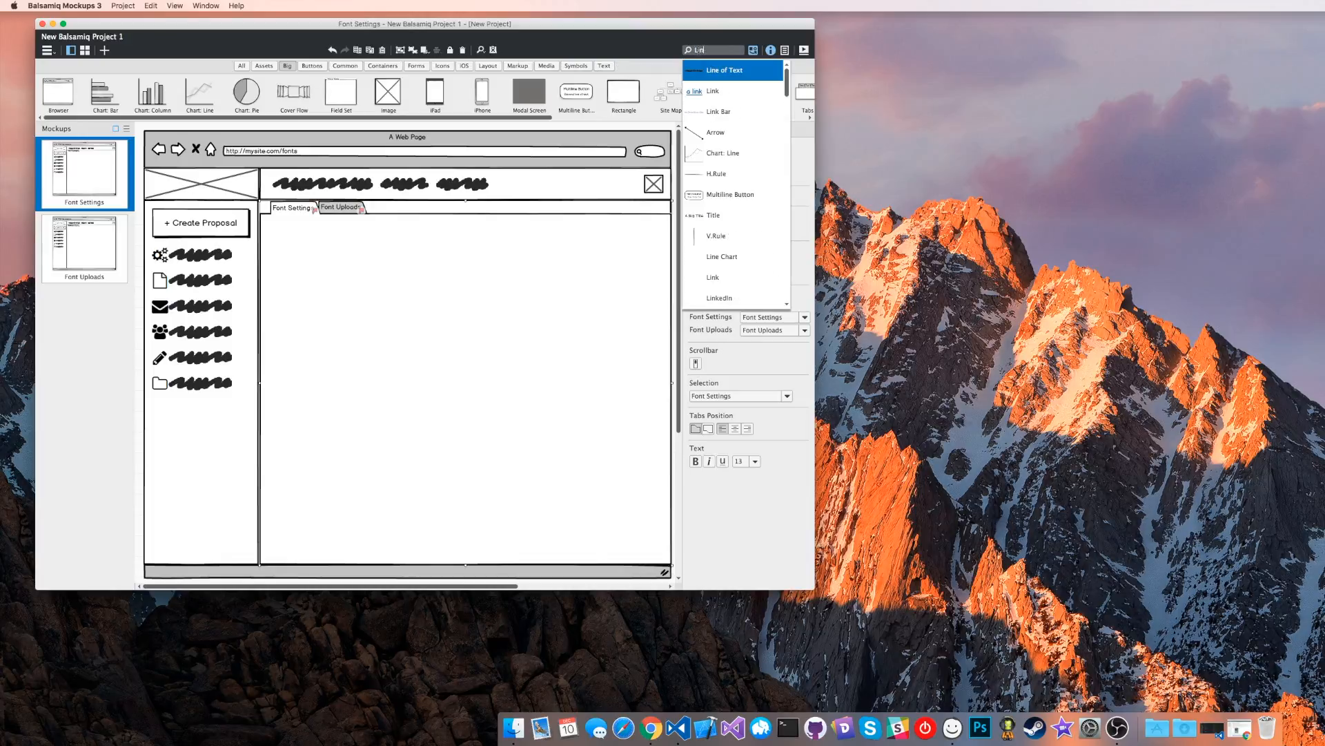
Find the Label control by searching for text, add it, and place it below the tabs at about X 287, Y 241.
{"action": "type", "text": "text"}
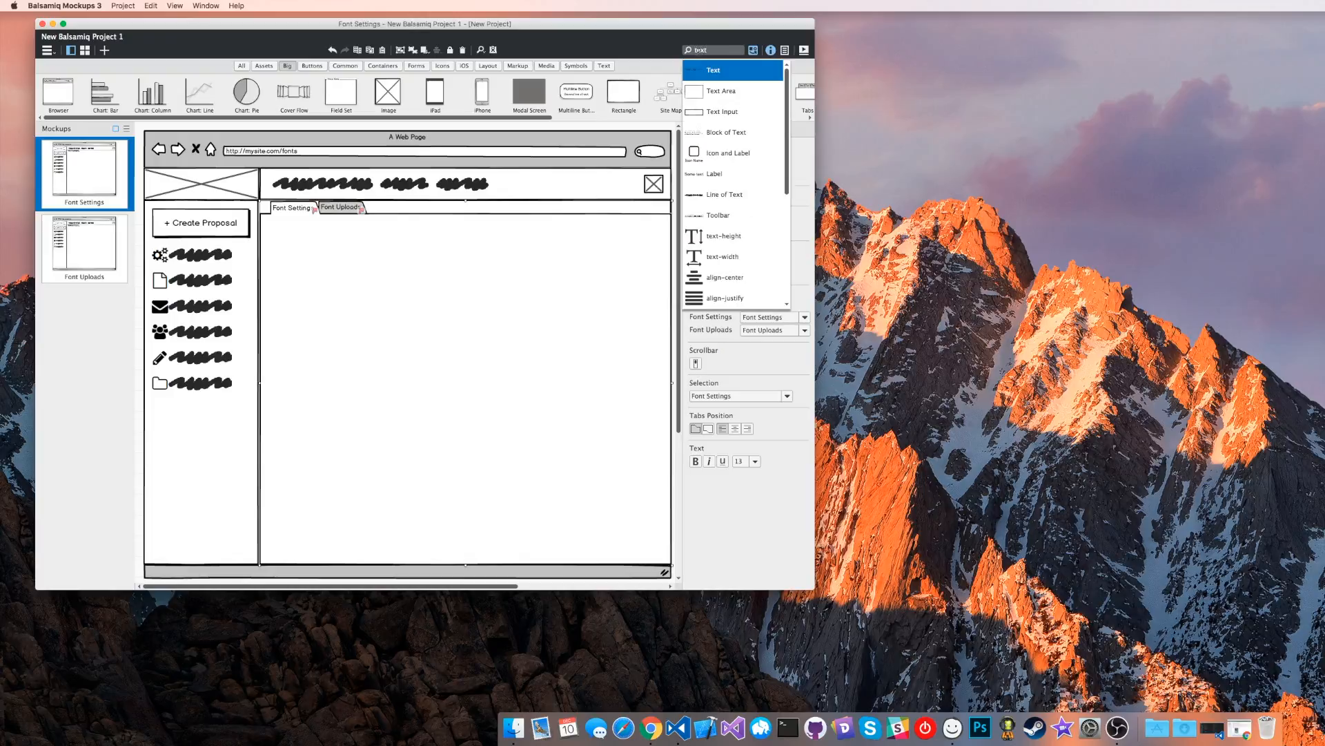
{"action": "key", "text": "Down"}
{"action": "key", "text": "Down"}
{"action": "key", "text": "Down"}
{"action": "key", "text": "Down"}
{"action": "key", "text": "Down"}
{"action": "key", "text": "Return"}
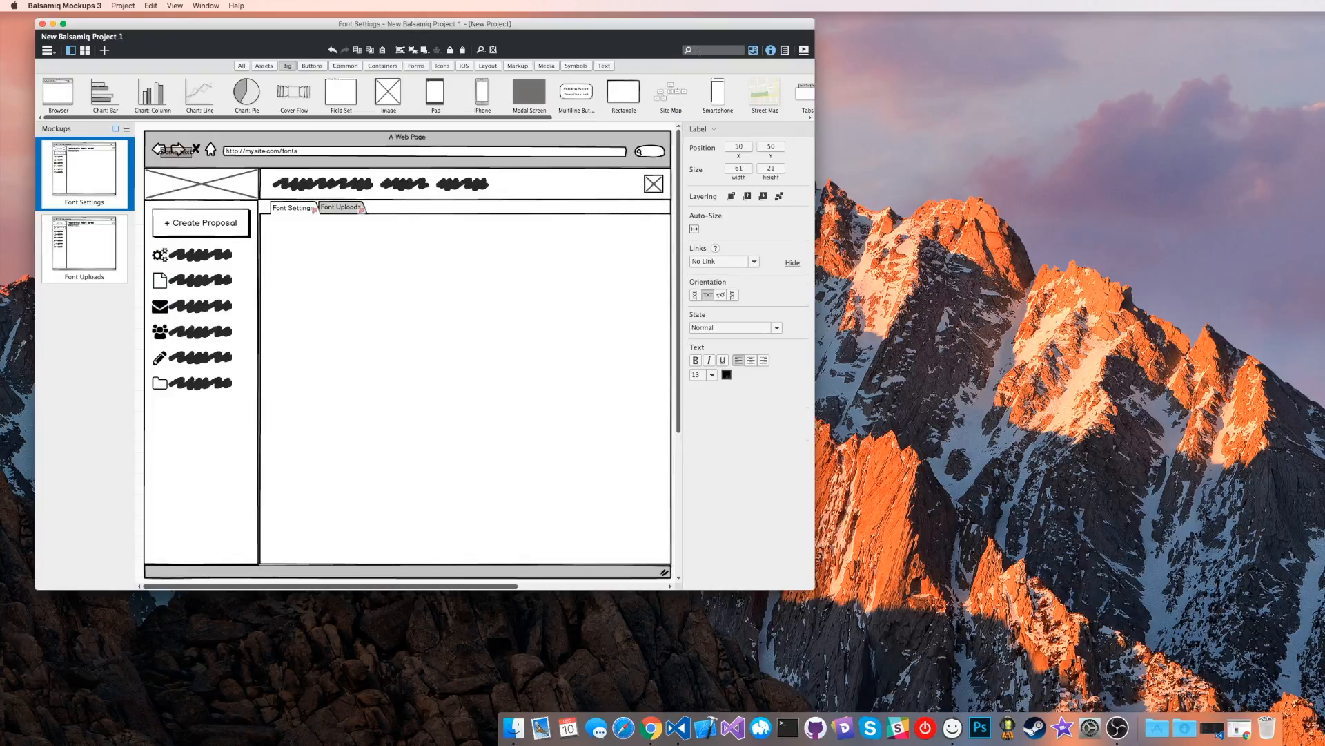
{"action": "left_click_drag", "start_coordinate": [176, 153], "coordinate": [352, 252]}
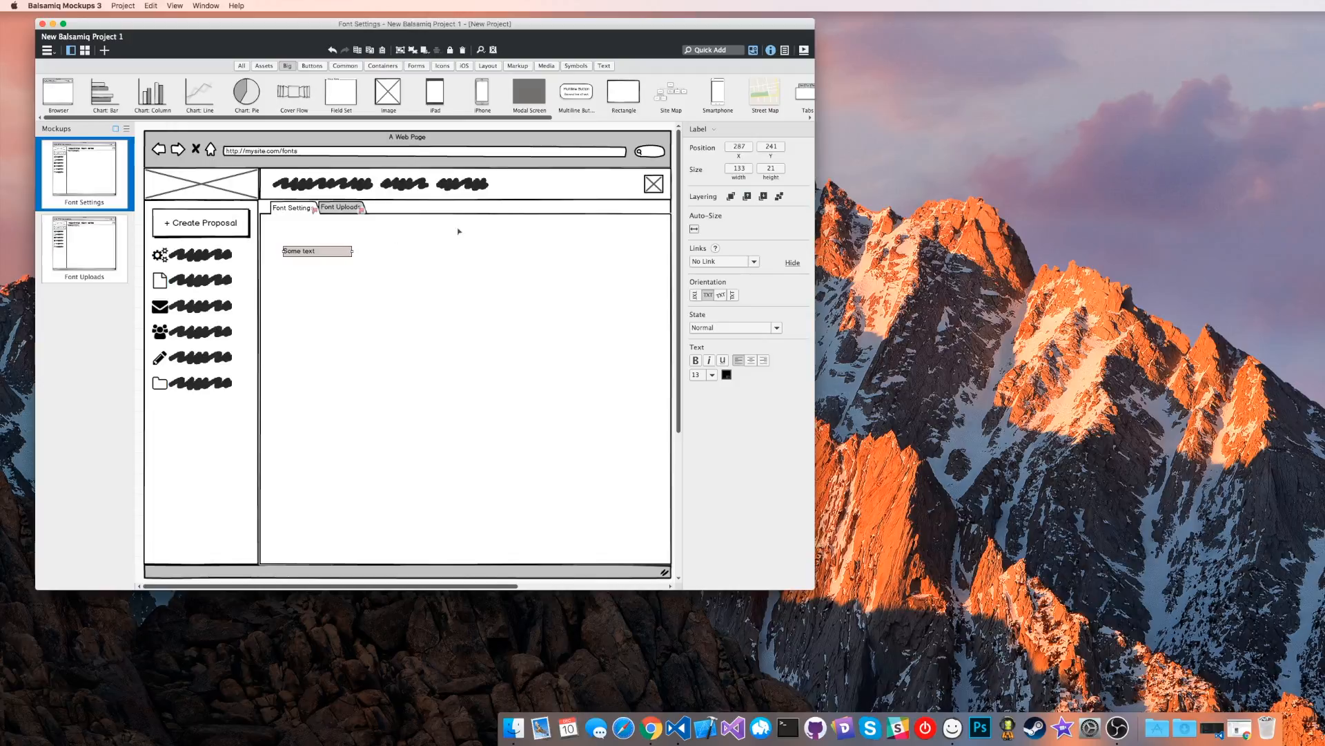
Change the new label's text to Header 1.
{"action": "double_click", "coordinate": [321, 253]}
{"action": "type", "text": "Header"}
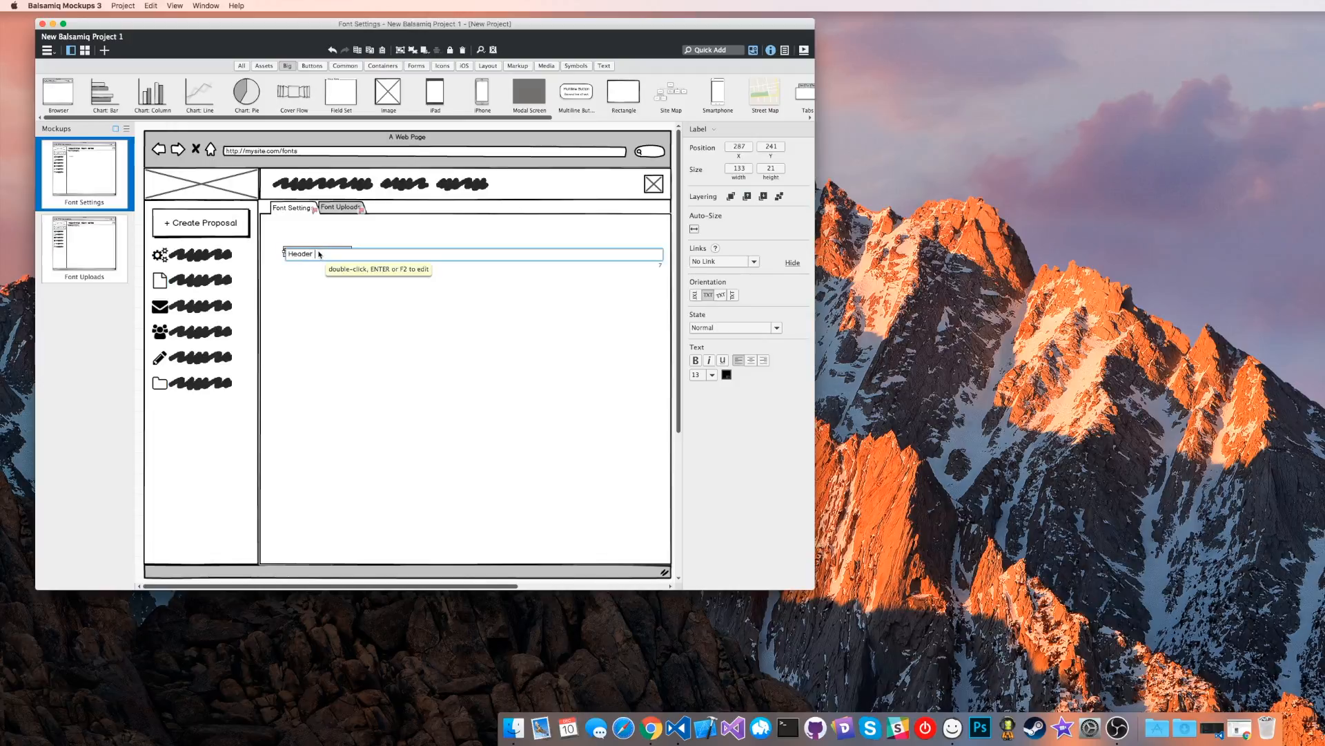
{"action": "type", "text": " 1"}
{"action": "key", "text": "Return"}
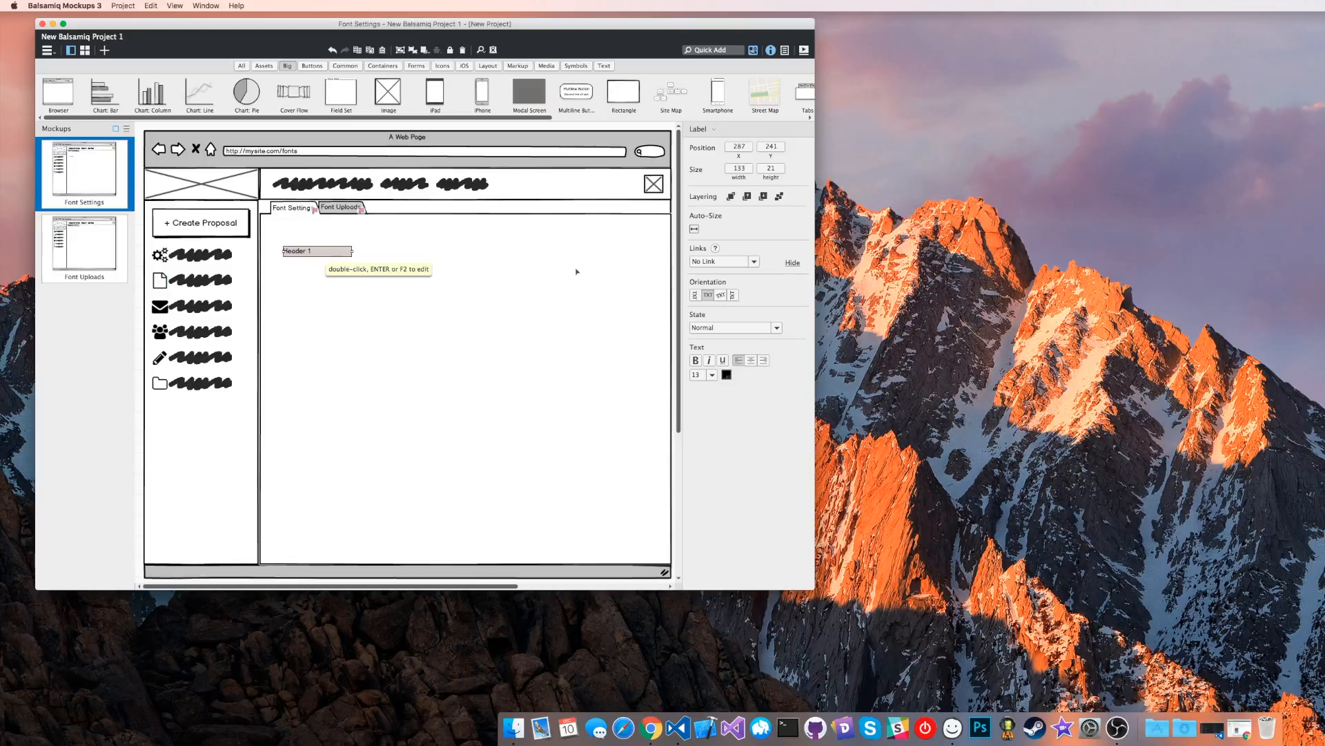
Set the Header 1 label's font size to 24 and shift the label slightly to about X 294, Y 239.
{"action": "left_click", "coordinate": [712, 374]}
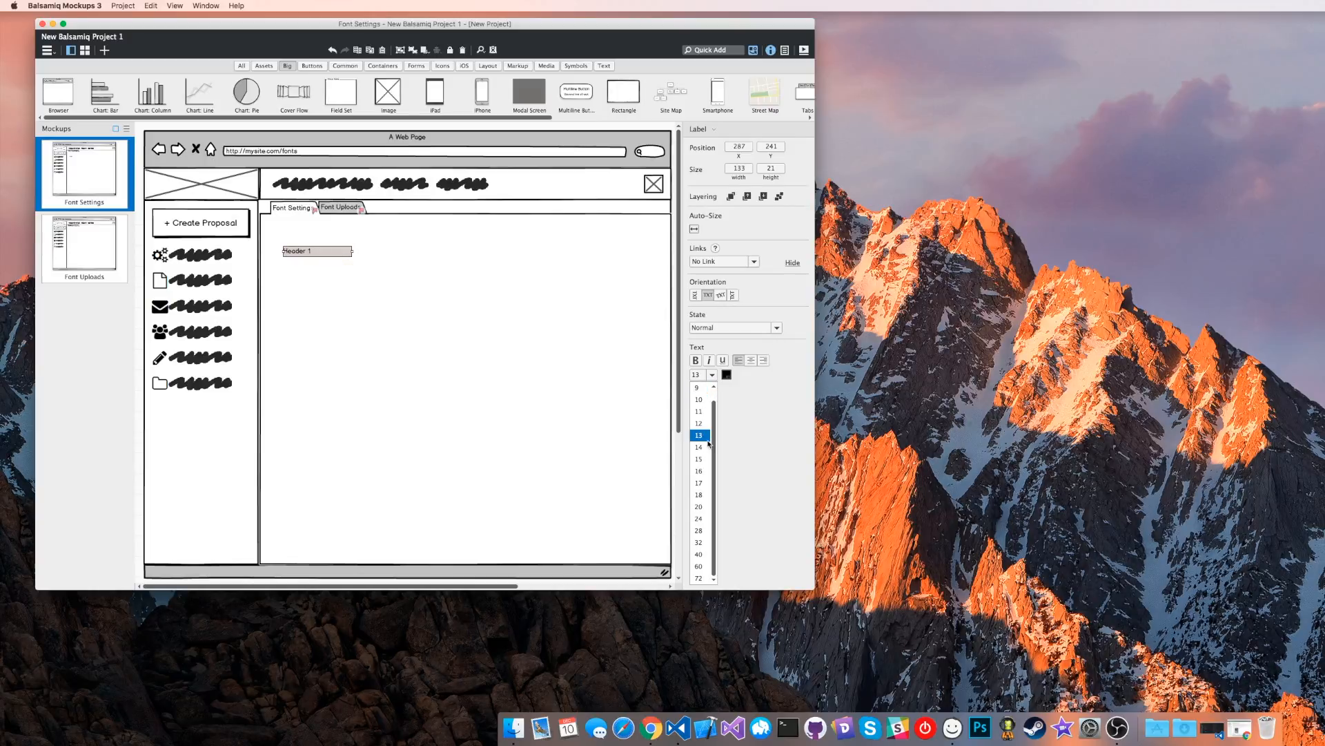
{"action": "left_click", "coordinate": [699, 495]}
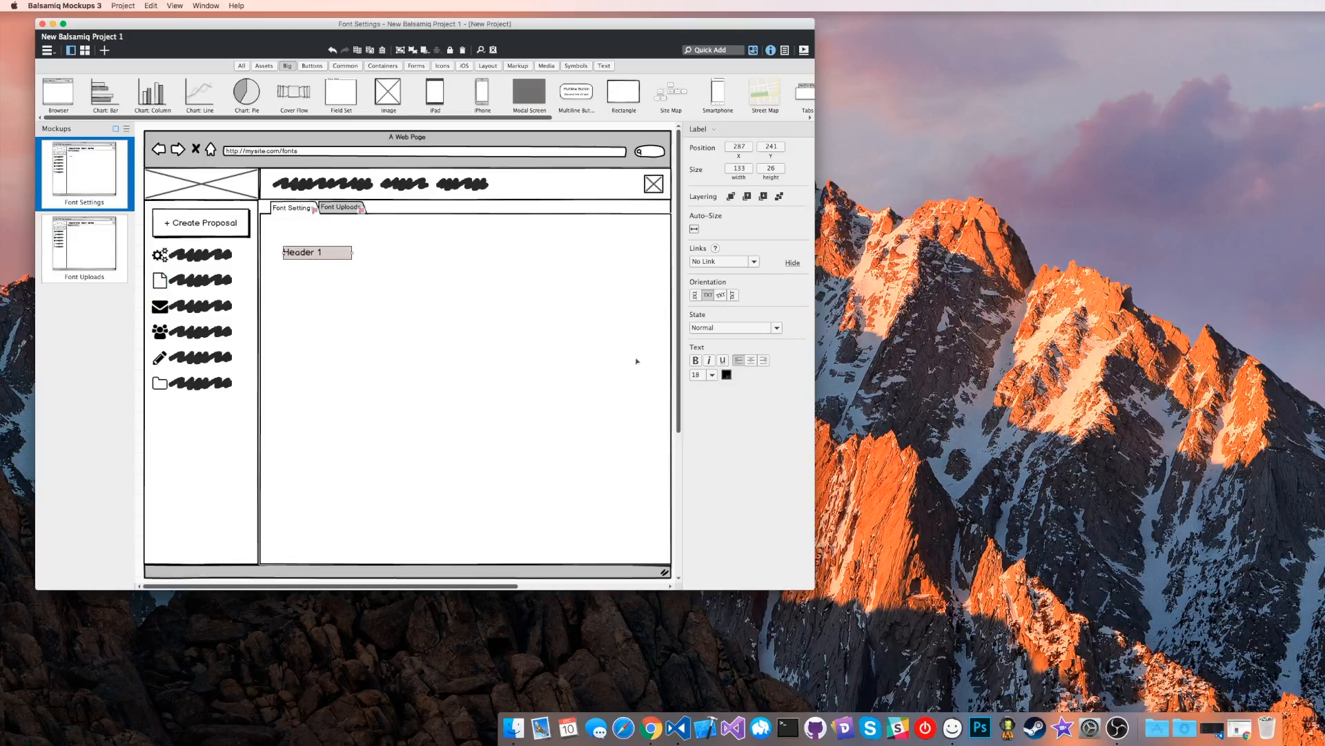
{"action": "left_click", "coordinate": [712, 374]}
{"action": "left_click", "coordinate": [699, 526]}
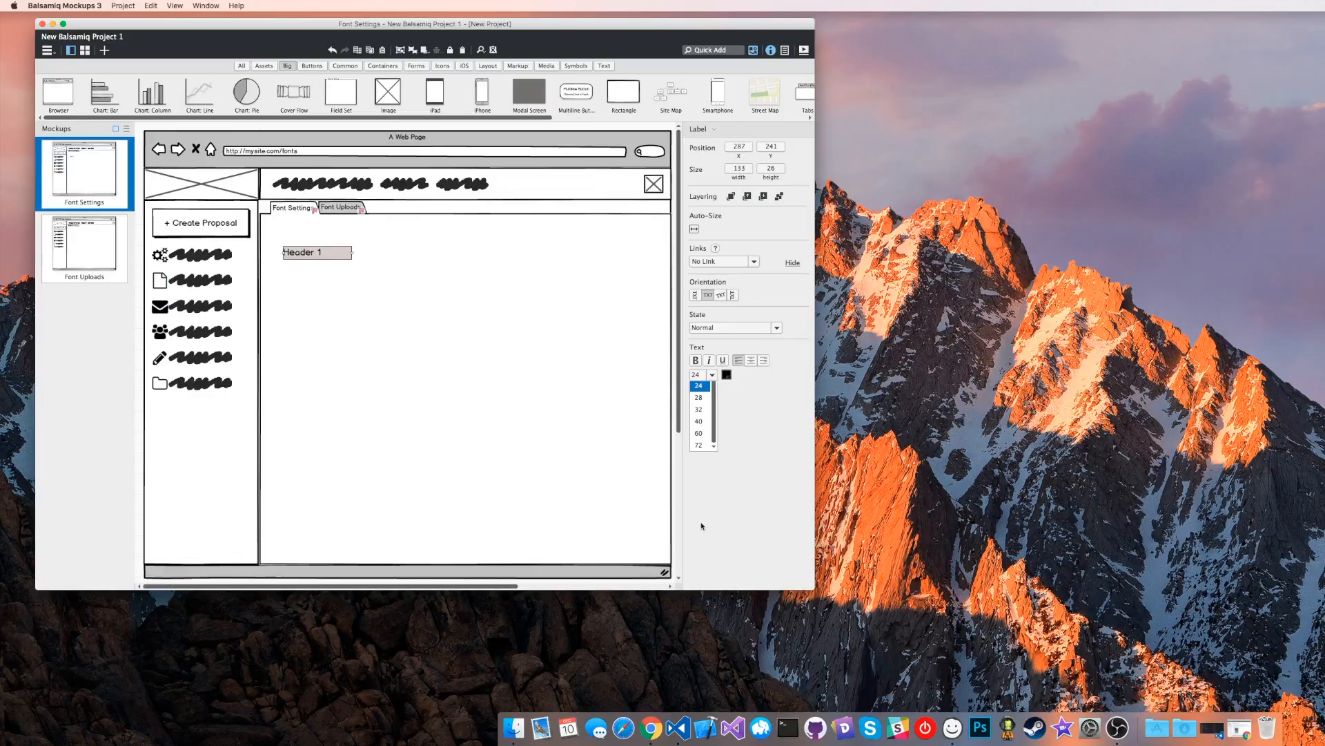
{"action": "left_click", "coordinate": [411, 328]}
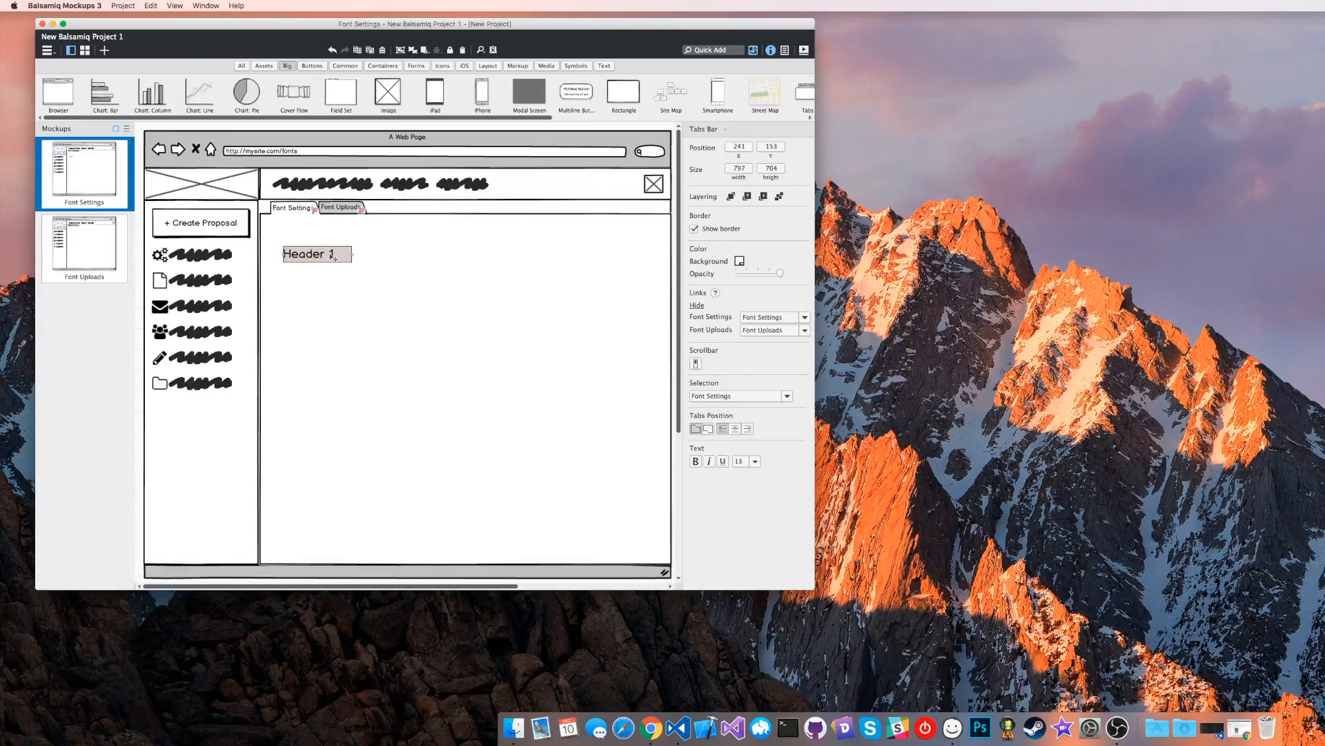
{"action": "left_click", "coordinate": [334, 255]}
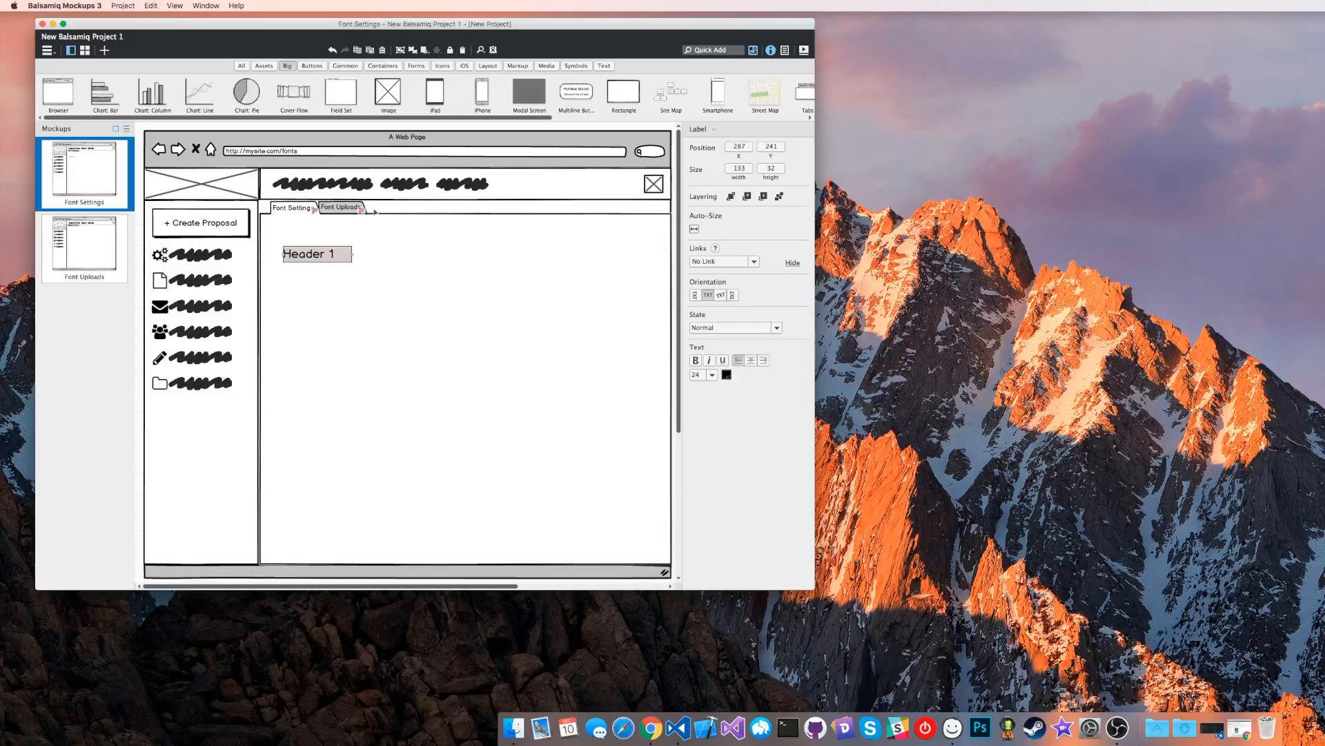
{"action": "left_click_drag", "start_coordinate": [321, 258], "coordinate": [314, 259]}
Find the ComboBox control by searching for drop and place it directly below Header 1 at about X 294, Y 271.
{"action": "left_click", "coordinate": [724, 50]}
{"action": "type", "text": "drop"}
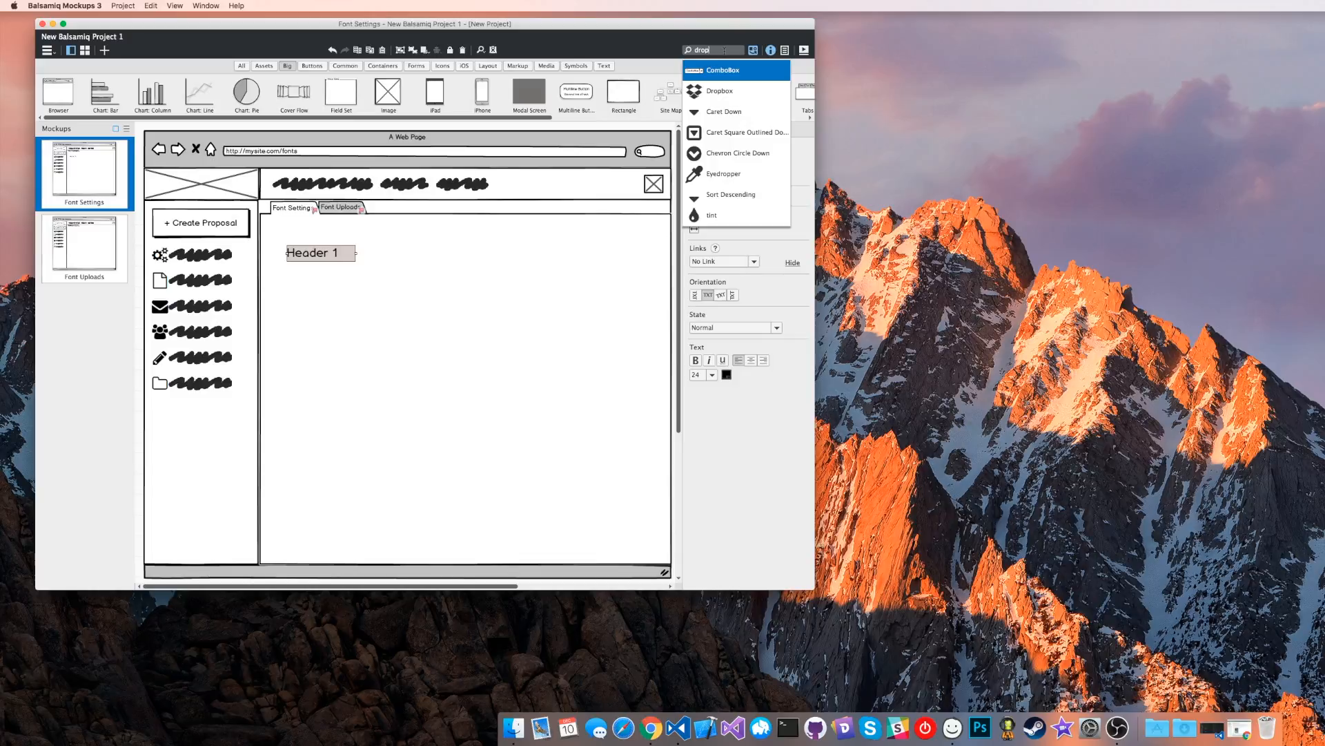
{"action": "left_click", "coordinate": [743, 80]}
{"action": "left_click_drag", "start_coordinate": [182, 161], "coordinate": [308, 272]}
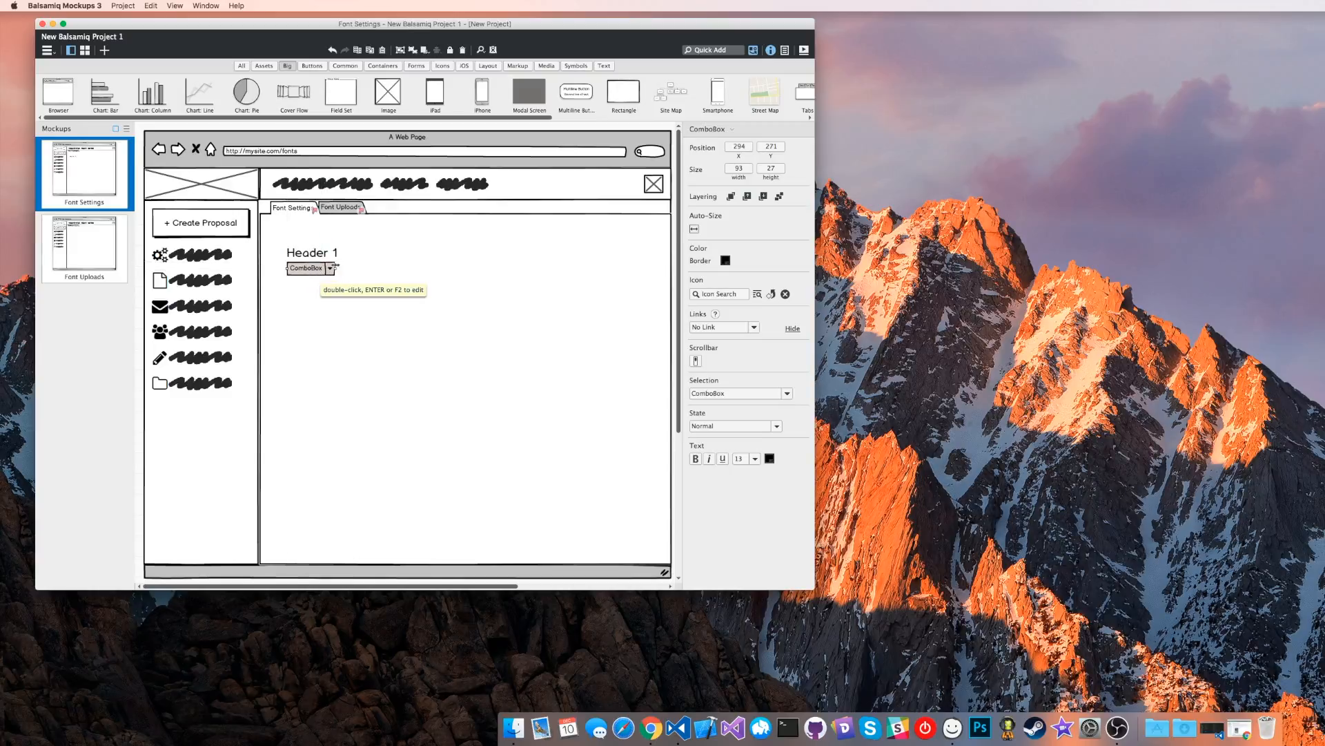
Undo the accidental move of the tabs bar, widen the combo box to about 141 pixels and label it Google Fonts.
{"action": "left_click", "coordinate": [366, 289]}
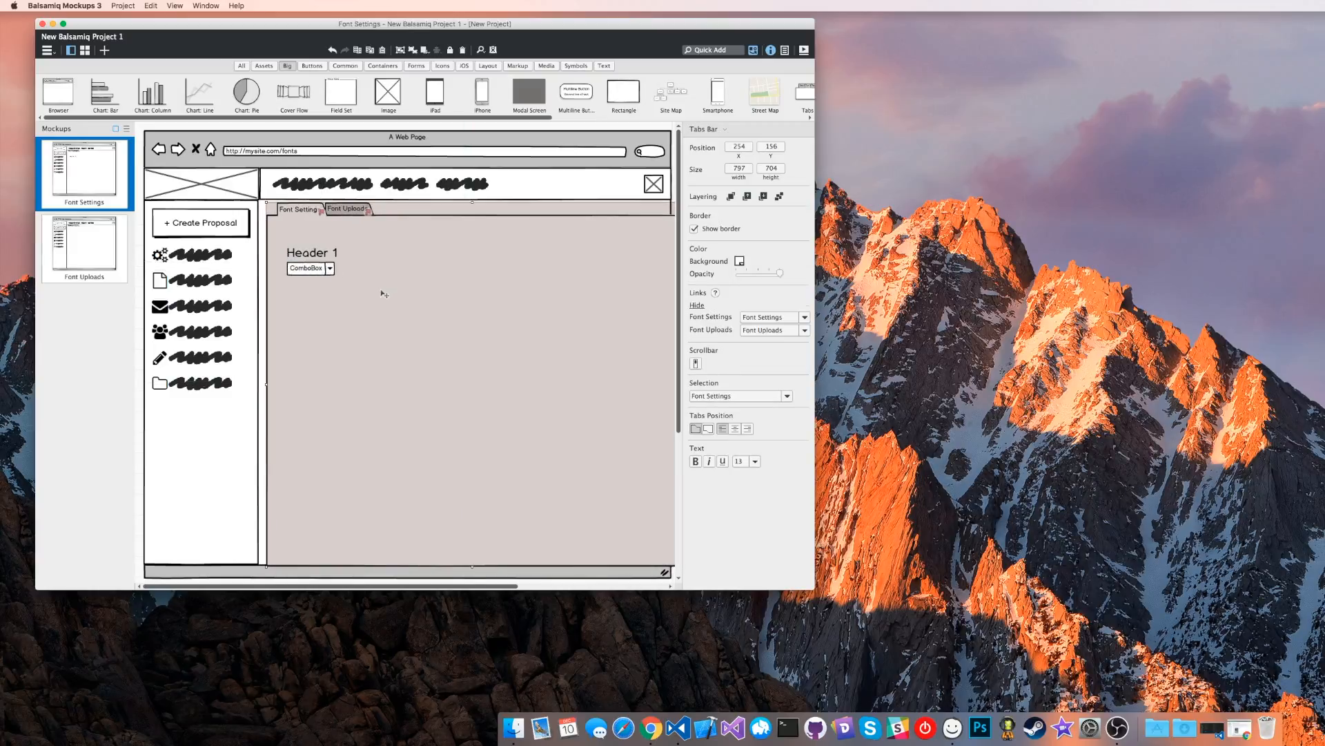
{"action": "key", "text": "super+z"}
{"action": "left_click", "coordinate": [316, 269]}
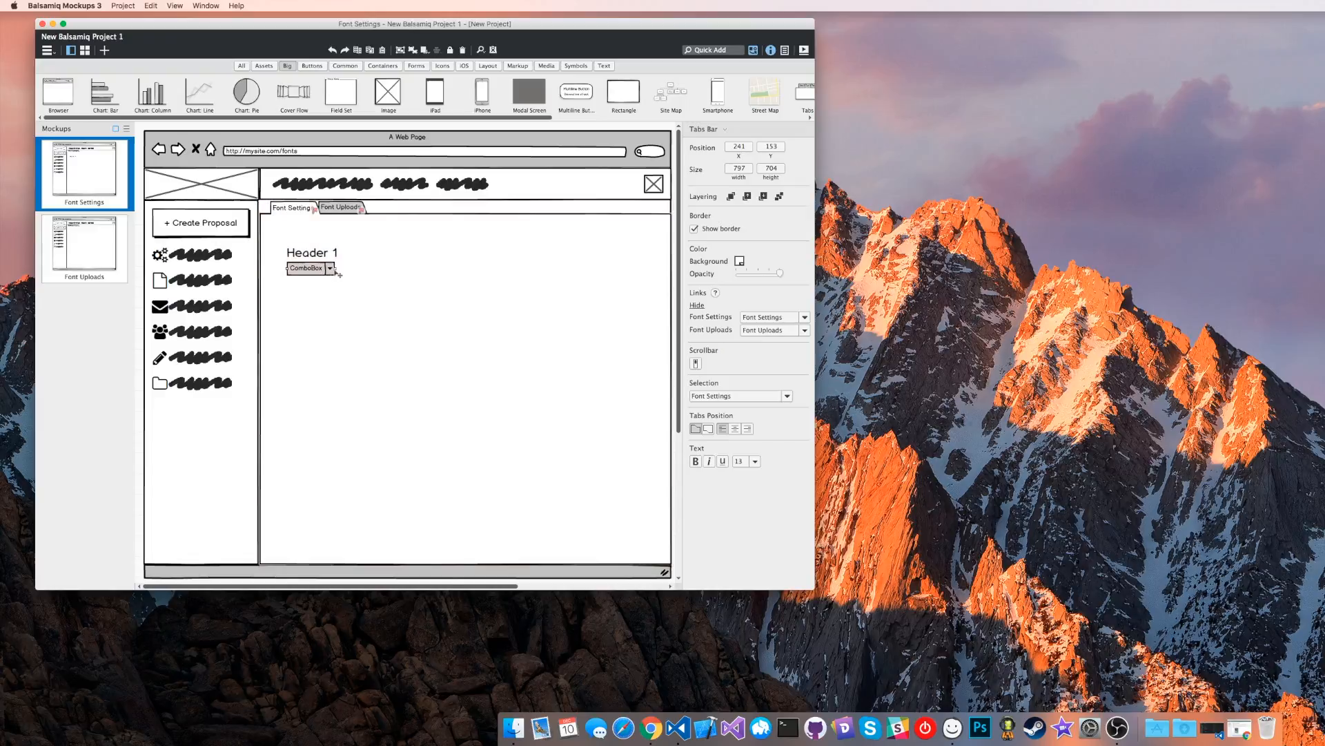
{"action": "left_click_drag", "start_coordinate": [335, 269], "coordinate": [357, 269]}
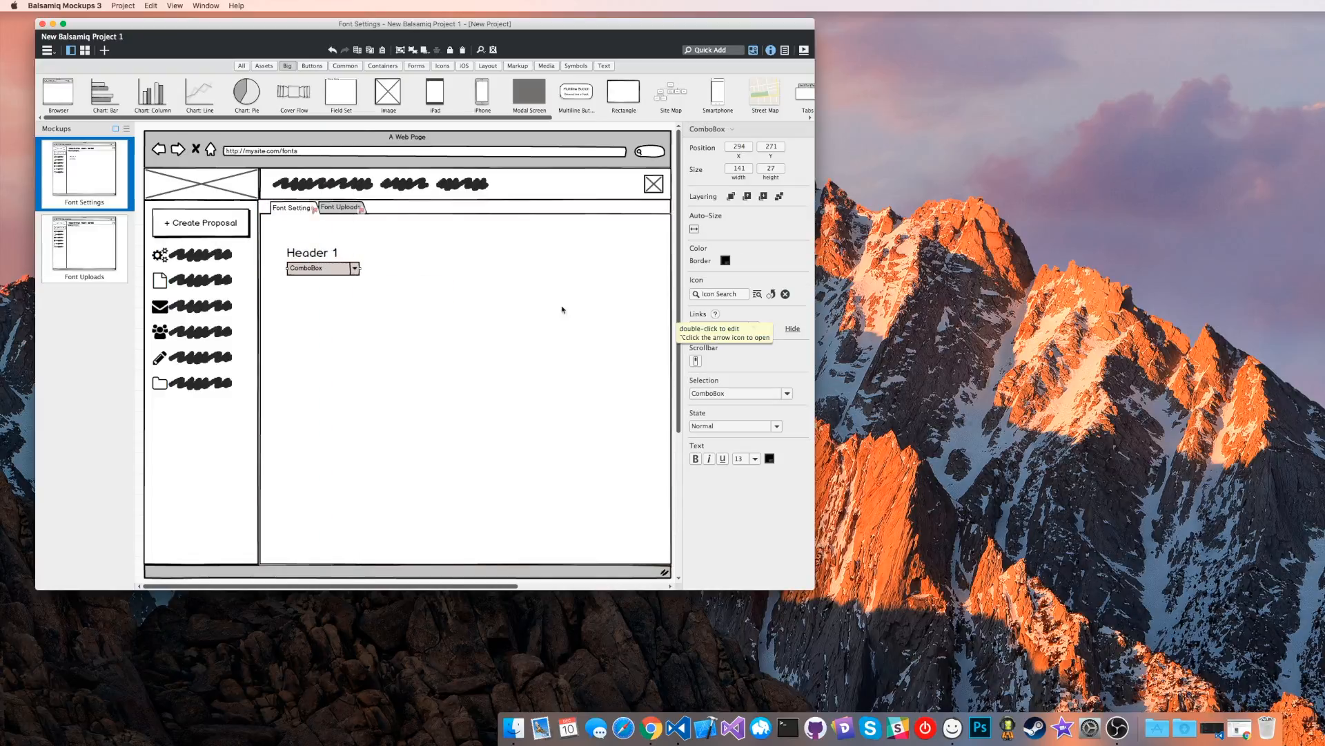
{"action": "double_click", "coordinate": [333, 268]}
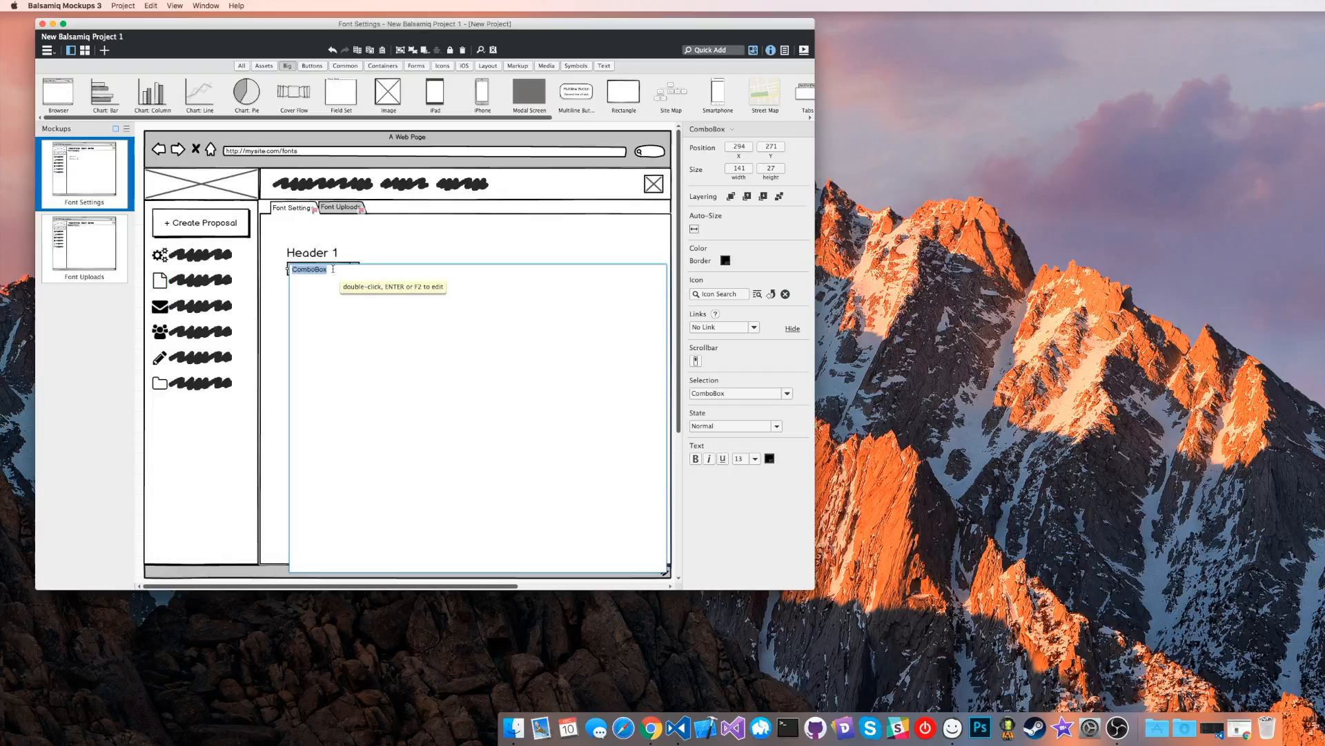
{"action": "type", "text": "Google Fonts"}
{"action": "left_click", "coordinate": [390, 245]}
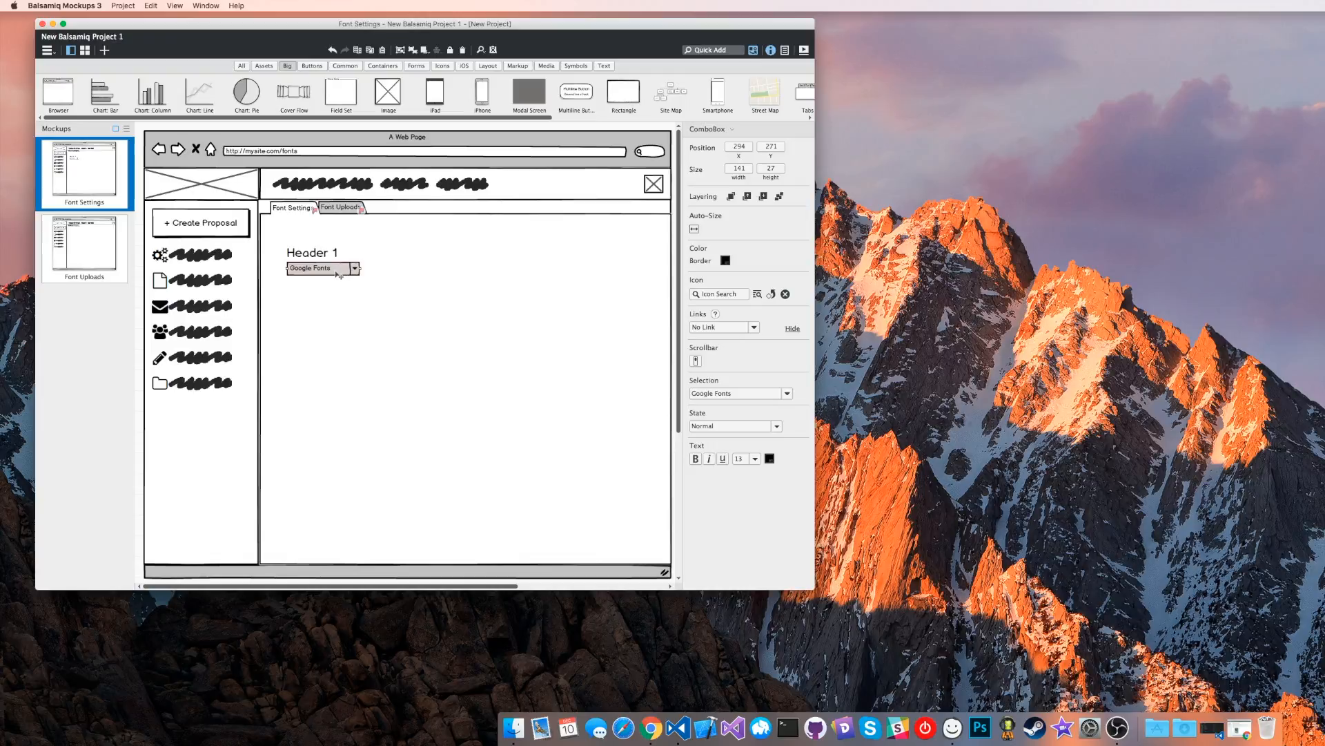
Copy the Google Fonts combo box directly below itself at about Y 304 and narrow the copy to about 87 pixels.
{"action": "key", "text": "shift+Right"}
{"action": "key", "text": "shift+Down"}
{"action": "mouse_move", "coordinate": [334, 286]}
{"action": "left_mouse_down"}
{"action": "mouse_move", "coordinate": [329, 299]}
{"action": "mouse_move", "coordinate": [357, 286]}
{"action": "mouse_move", "coordinate": [332, 285]}
{"action": "left_mouse_up"}
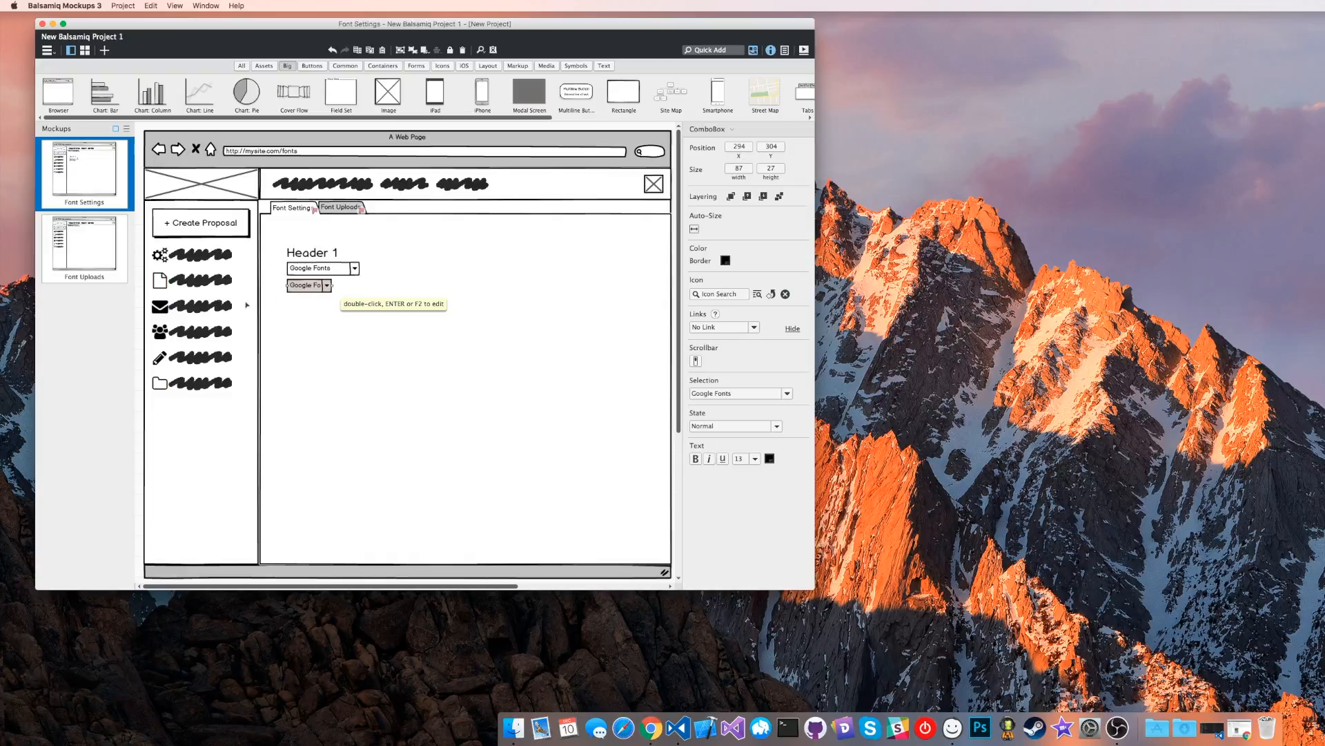
Change the lower combo box's text to Weight and narrow it to about 76 pixels.
{"action": "double_click", "coordinate": [301, 289]}
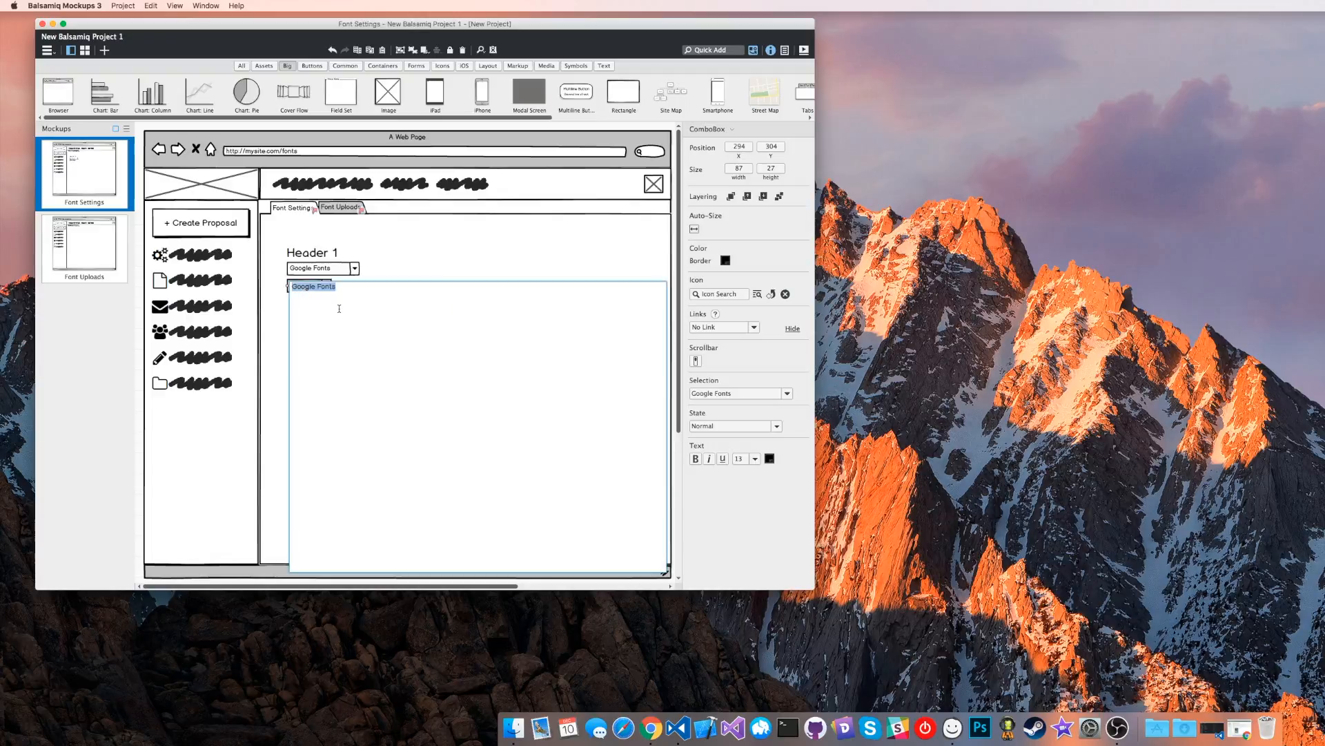
{"action": "type", "text": "Weight"}
{"action": "key", "text": "Return"}
{"action": "left_click", "coordinate": [445, 249]}
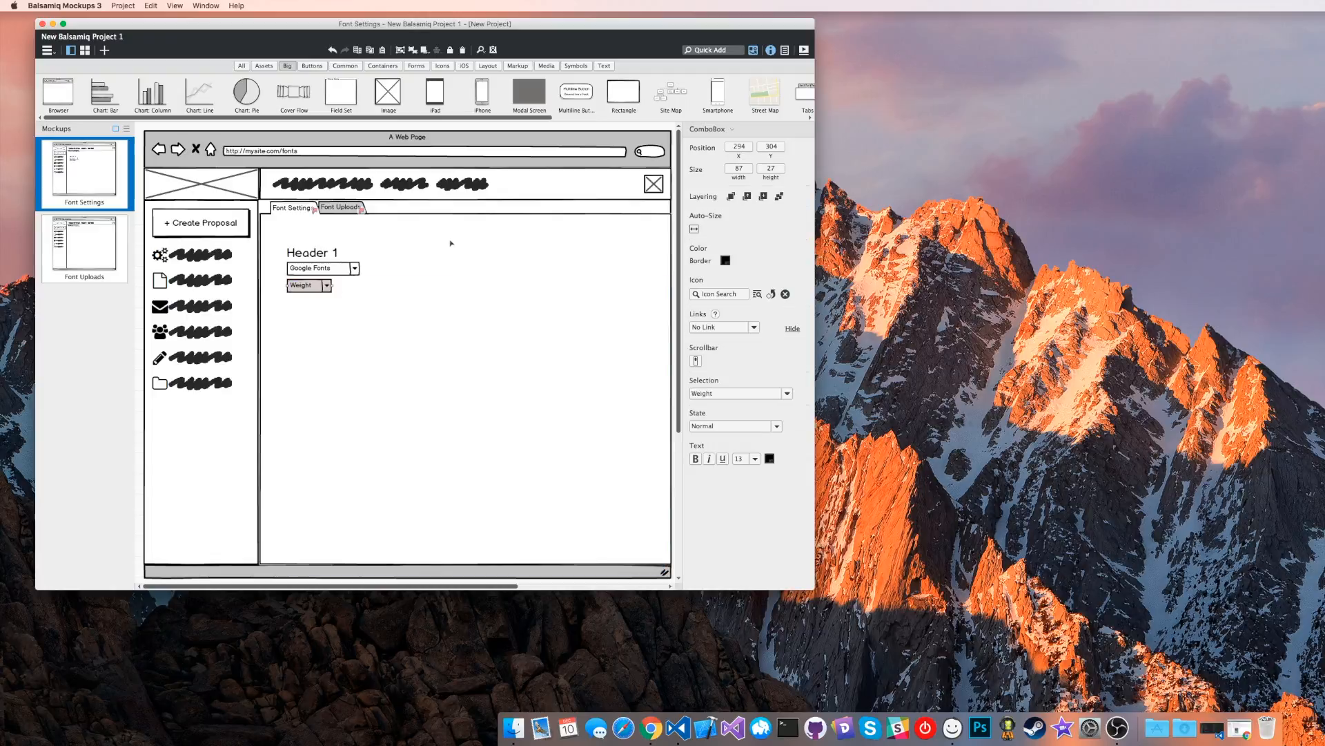
{"action": "left_click_drag", "start_coordinate": [332, 285], "coordinate": [330, 285]}
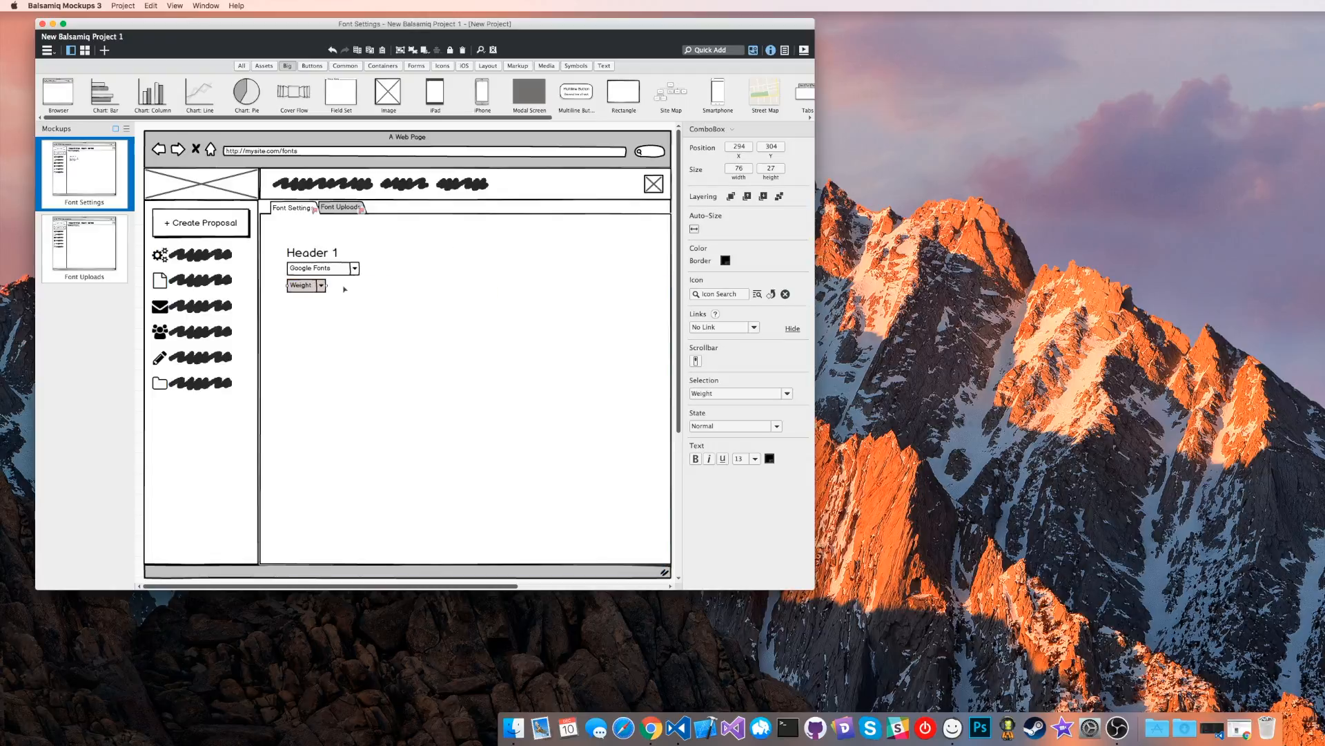
{"action": "left_click", "coordinate": [345, 289]}
Add a Color Picker control and place it beside the Weight combo box at about X 403, Y 303.
{"action": "left_click", "coordinate": [727, 51]}
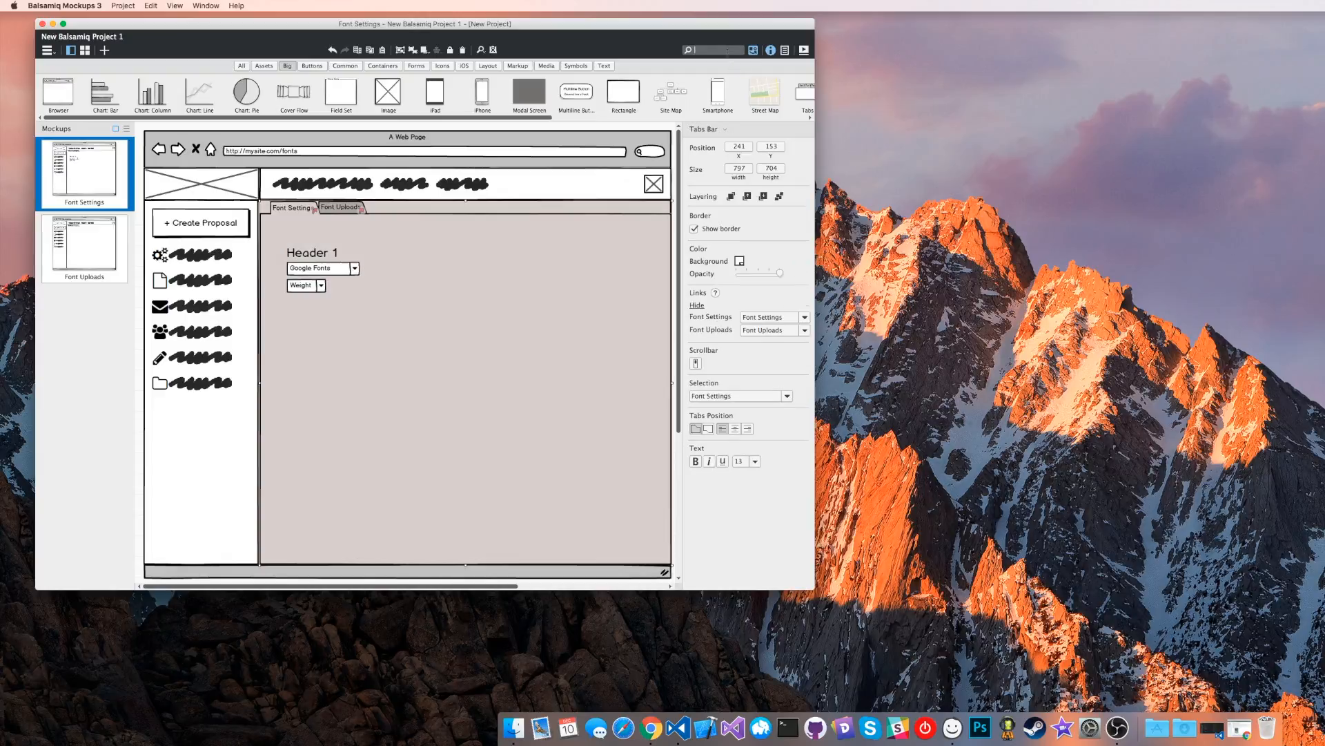
{"action": "type", "text": "color"}
{"action": "key", "text": "Return"}
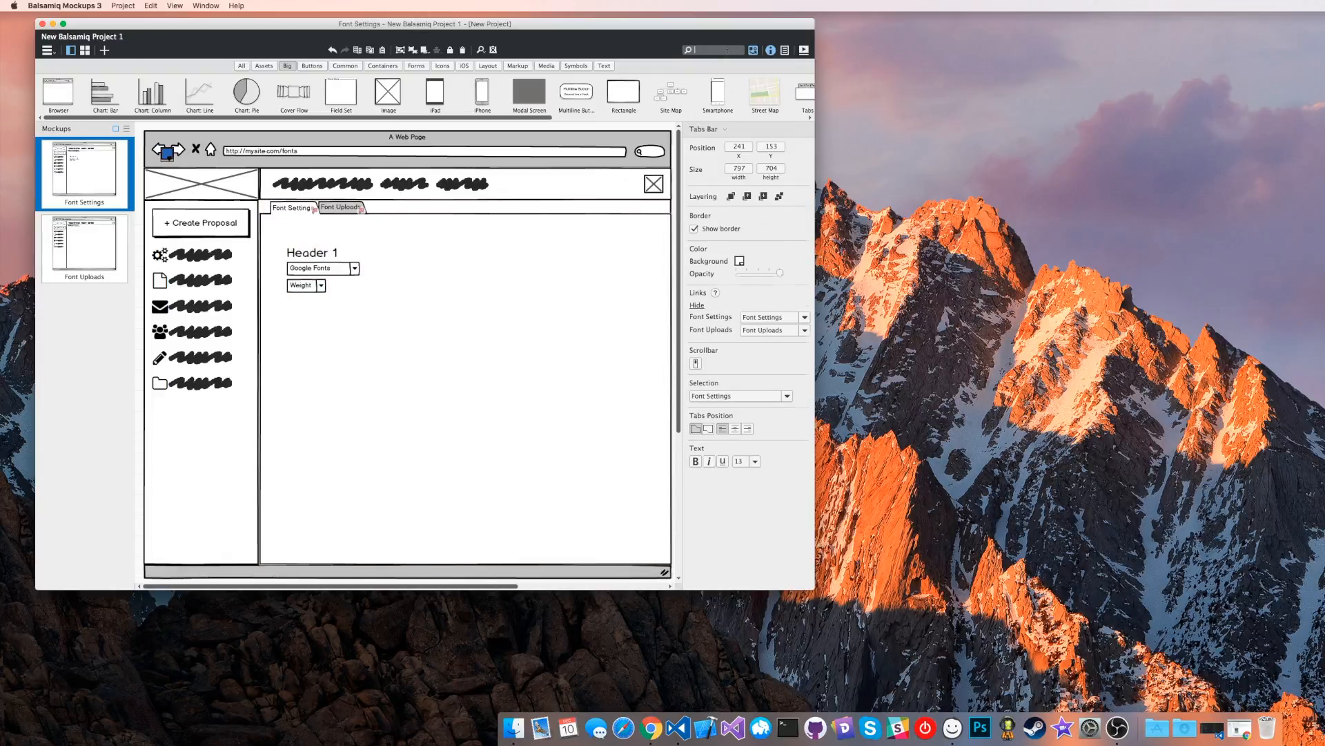
{"action": "left_click_drag", "start_coordinate": [168, 155], "coordinate": [350, 287]}
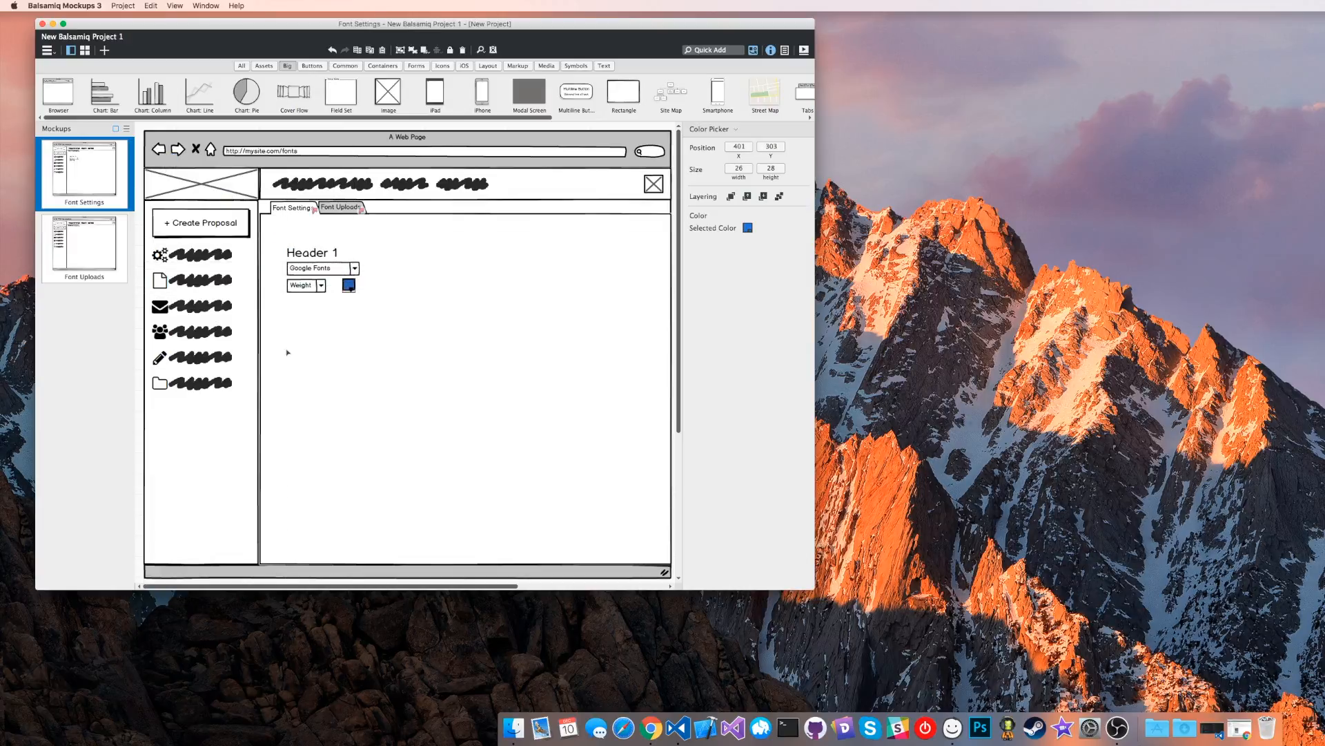
{"action": "left_click", "coordinate": [339, 334]}
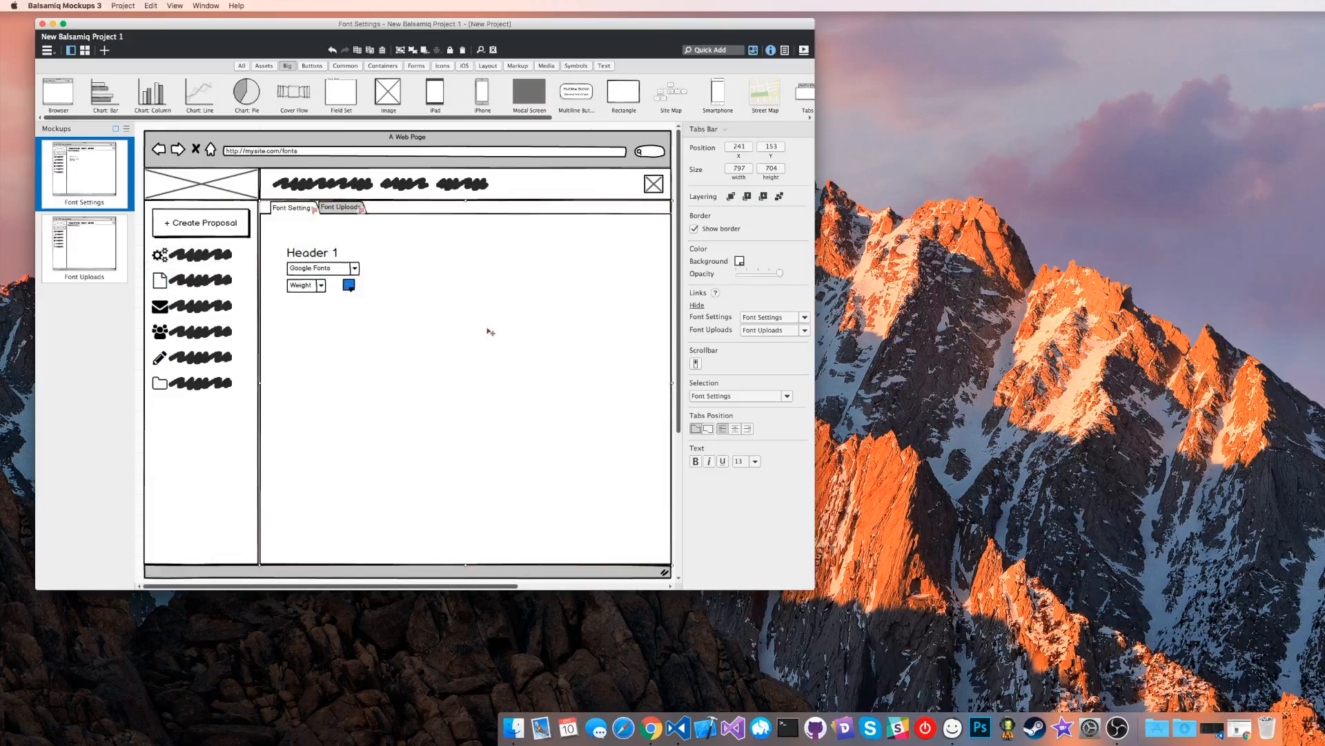
Copy the Header 1 label with its two combo boxes and color picker straight down to about Y 360.
{"action": "left_click", "coordinate": [314, 253]}
{"action": "left_click", "coordinate": [313, 268], "text": "shift"}
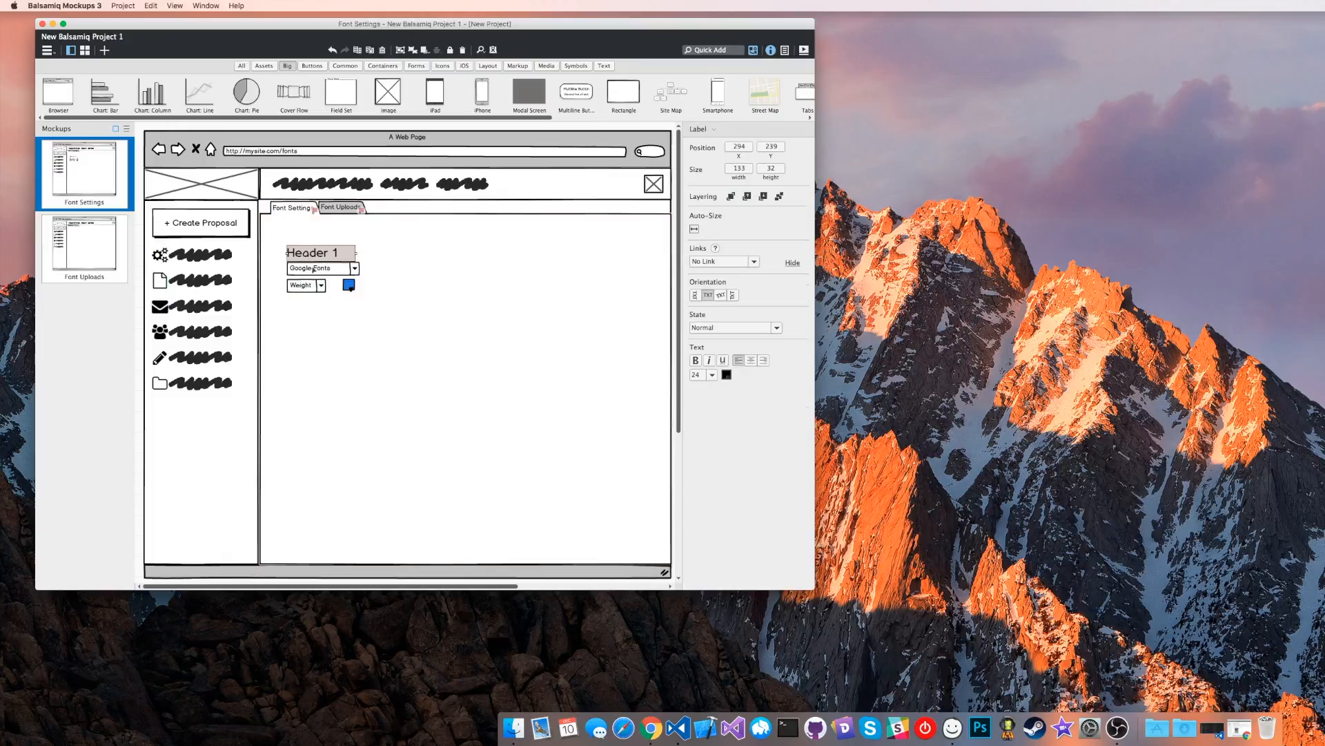
{"action": "left_click", "coordinate": [305, 286], "text": "shift"}
{"action": "left_click", "coordinate": [349, 287], "text": "shift"}
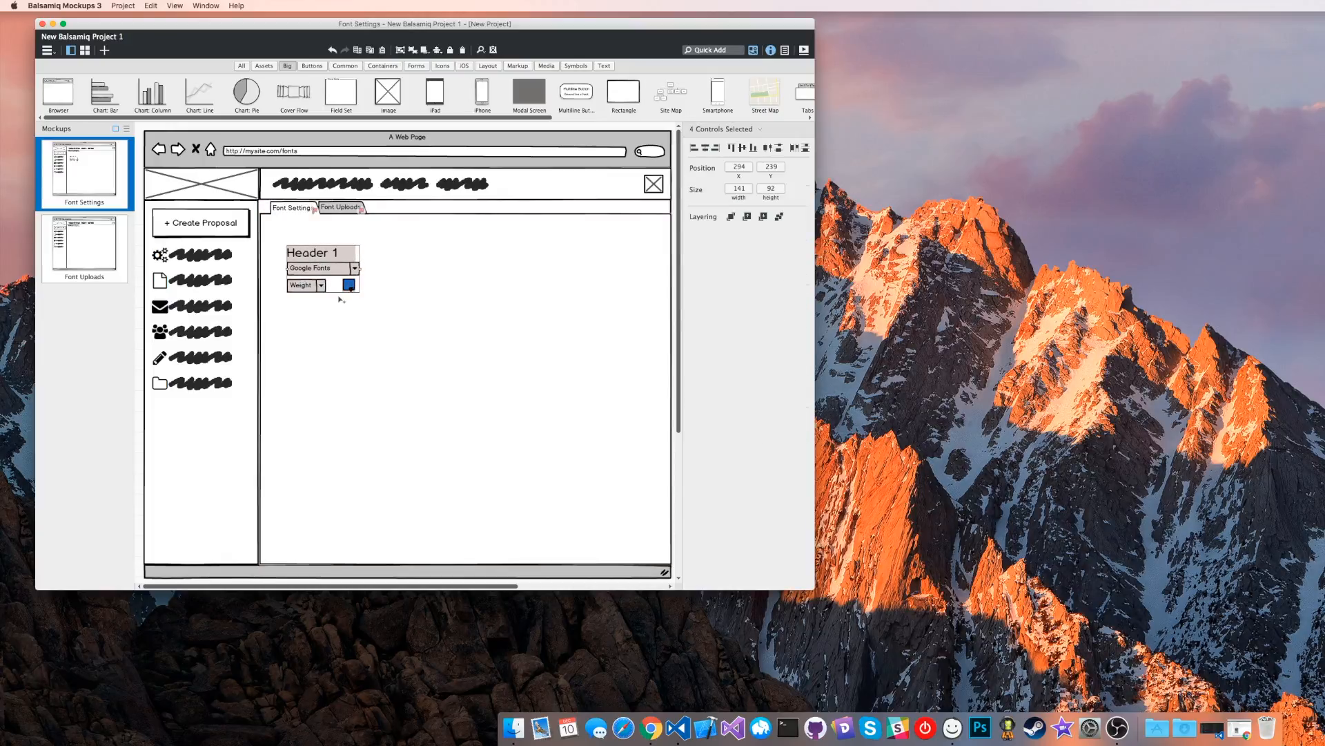
{"action": "left_click_drag", "start_coordinate": [329, 278], "coordinate": [334, 332]}
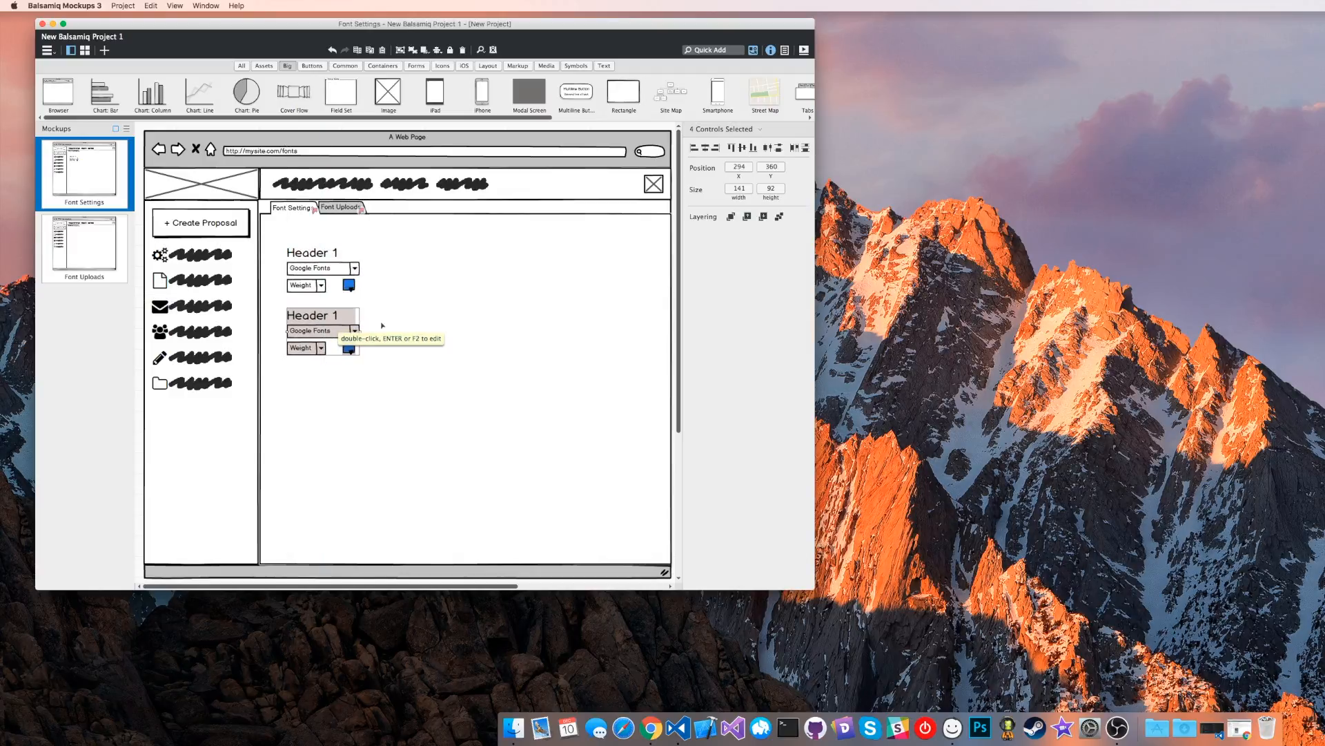
Duplicate the copied header group three more times down the page at the same spacing.
{"action": "key", "text": "super+d"}
{"action": "key", "text": "super+d"}
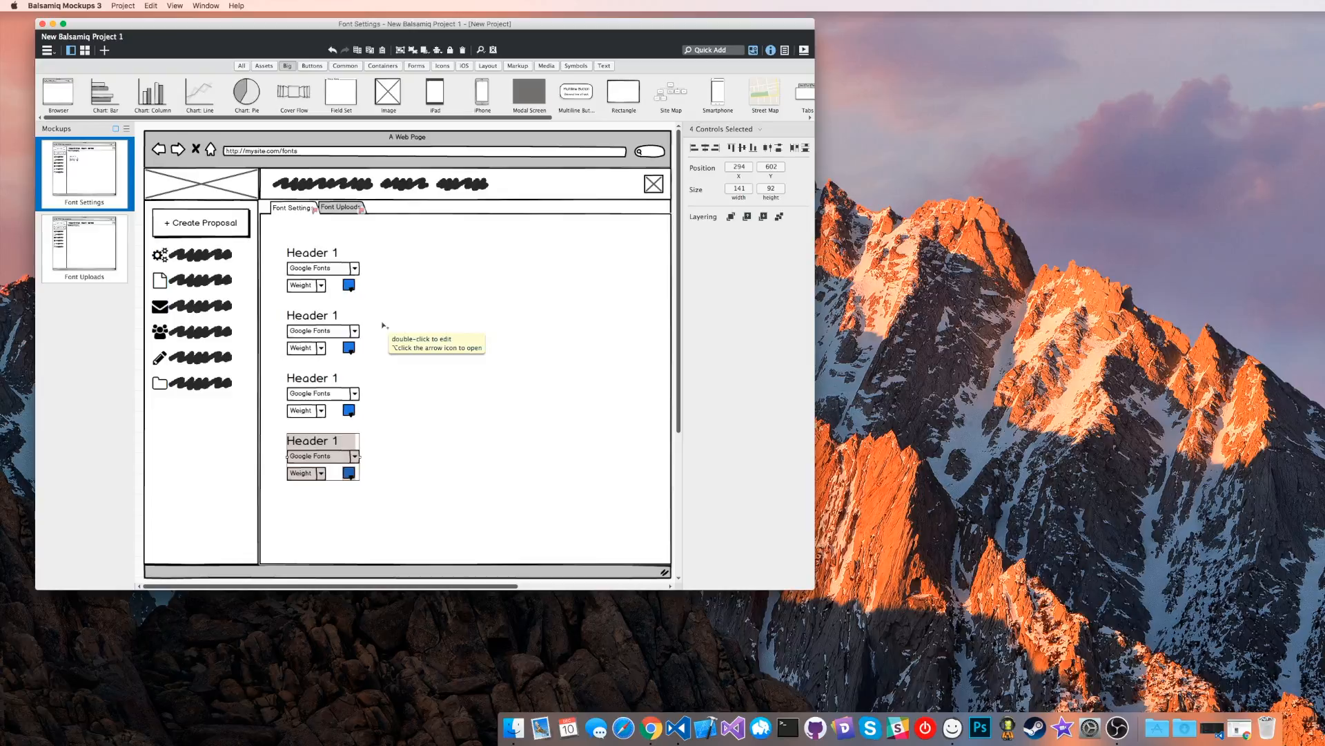
{"action": "key", "text": "super+d"}
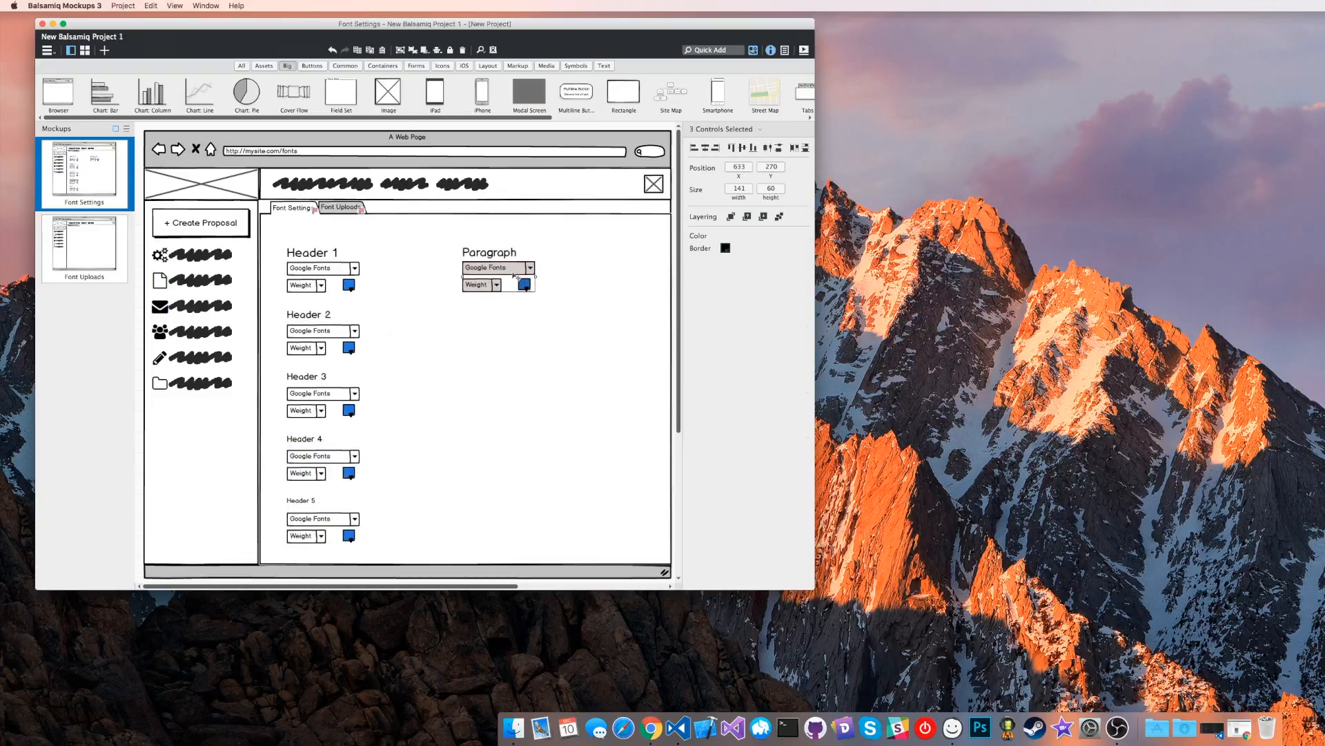
Move the two combo boxes and color picker under Paragraph down to about Y 344, leaving a gap below the label.
{"action": "left_click_drag", "start_coordinate": [517, 277], "coordinate": [513, 316]}
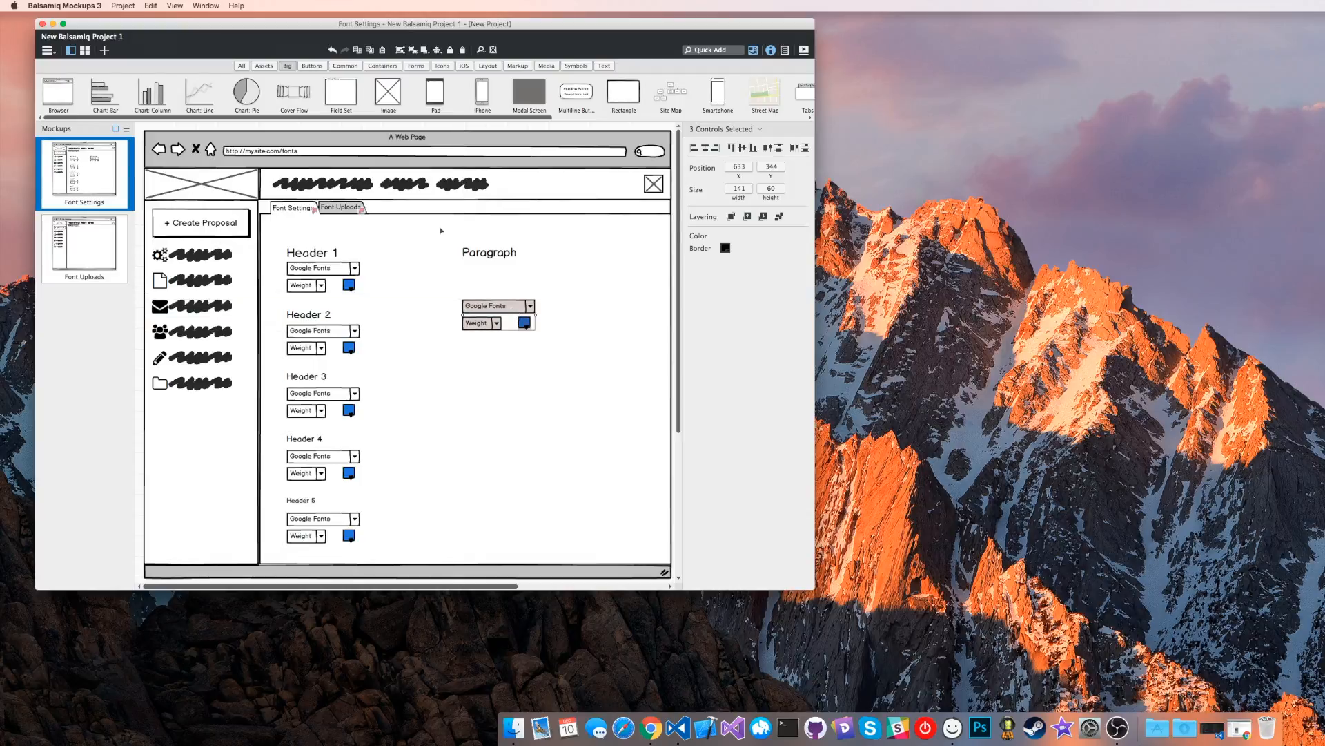
Add a Text control, place it under the Paragraph label at X 633, Y 271, and size it to 157 by 66.
{"action": "left_click", "coordinate": [731, 48]}
{"action": "type", "text": "plara"}
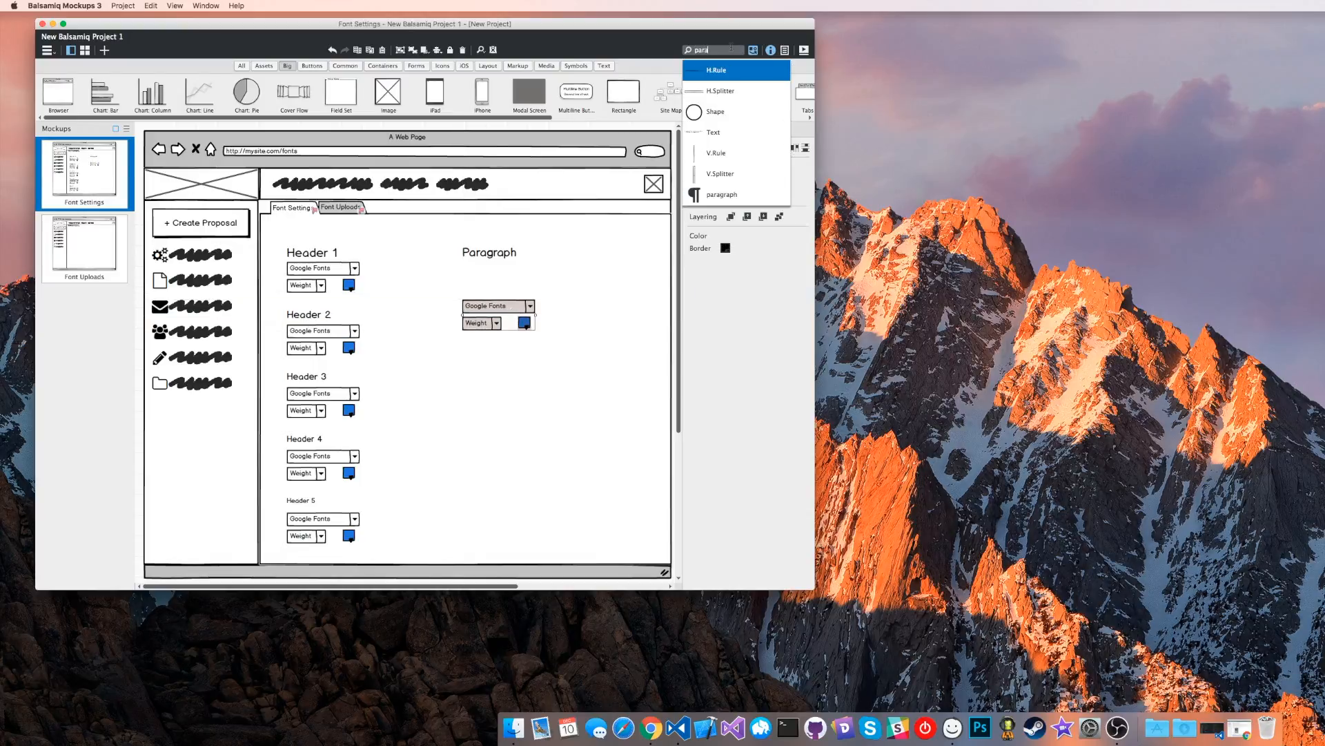
{"action": "key", "text": "Escape"}
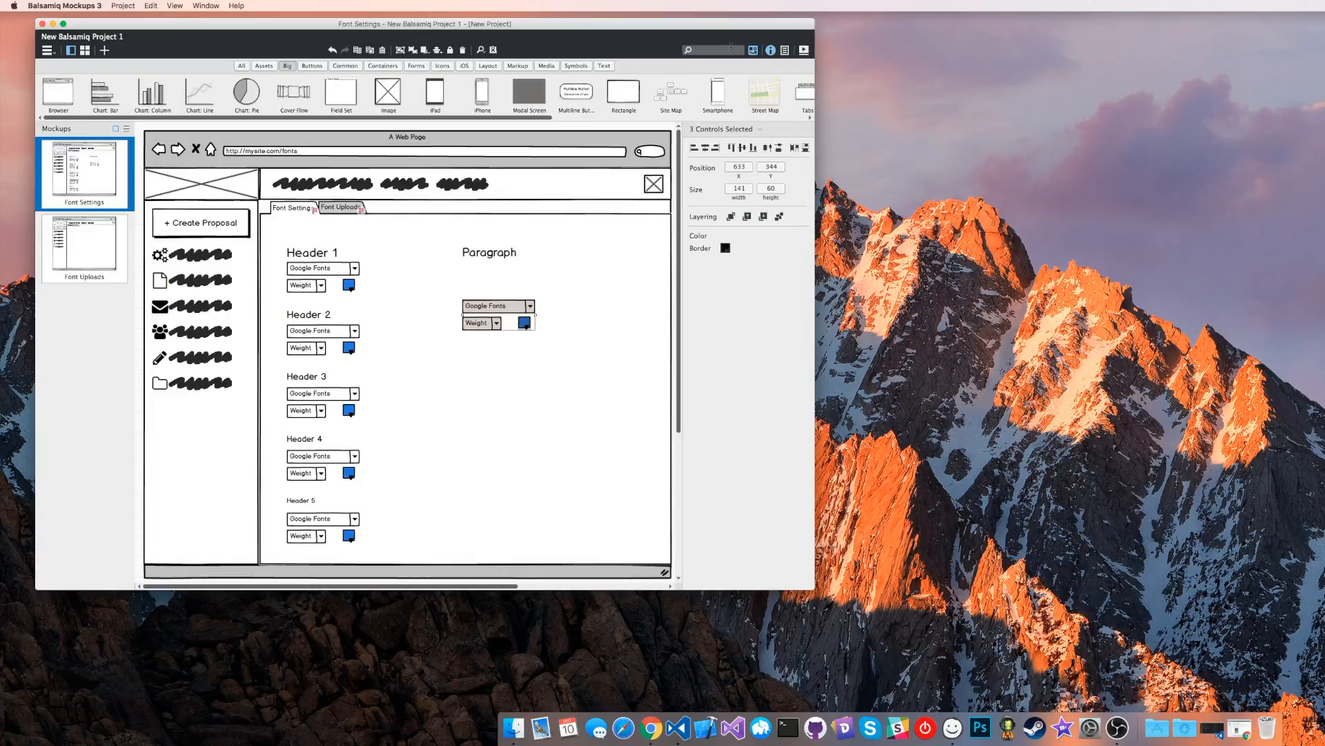
{"action": "type", "text": "text"}
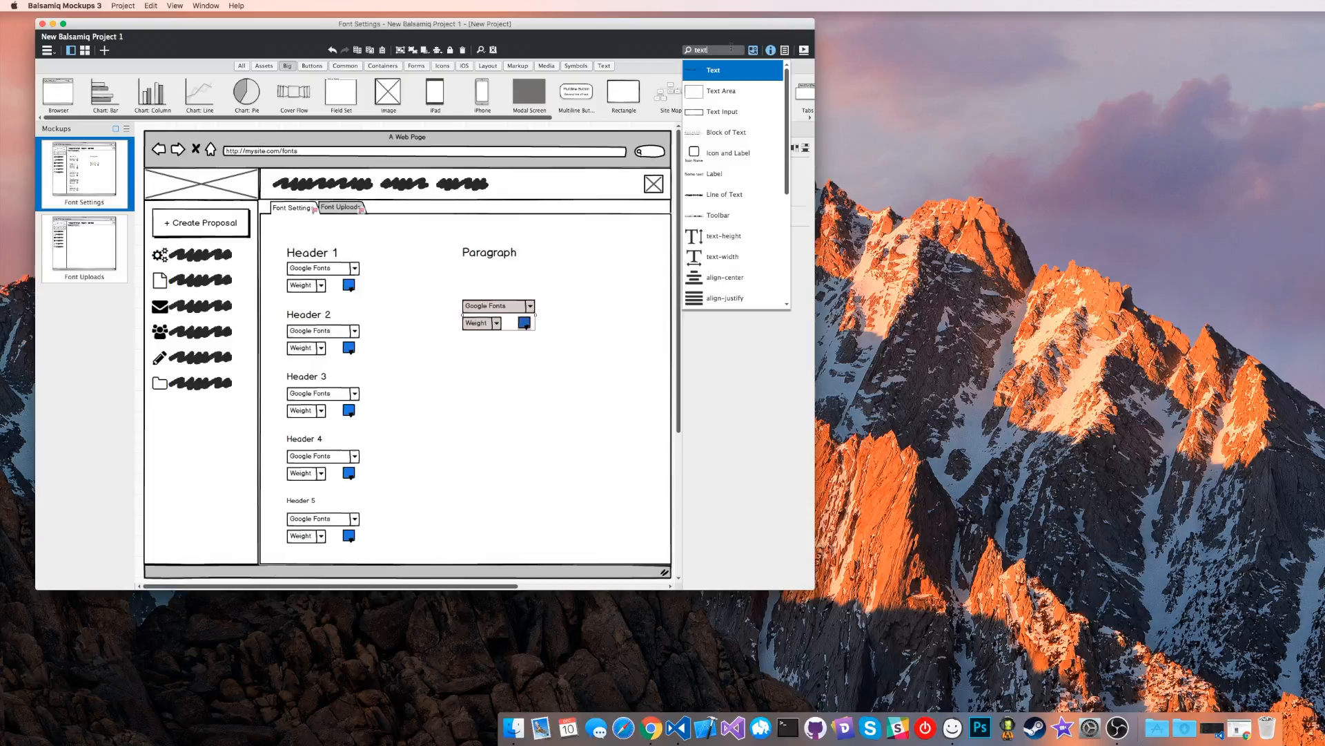
{"action": "key", "text": "Return"}
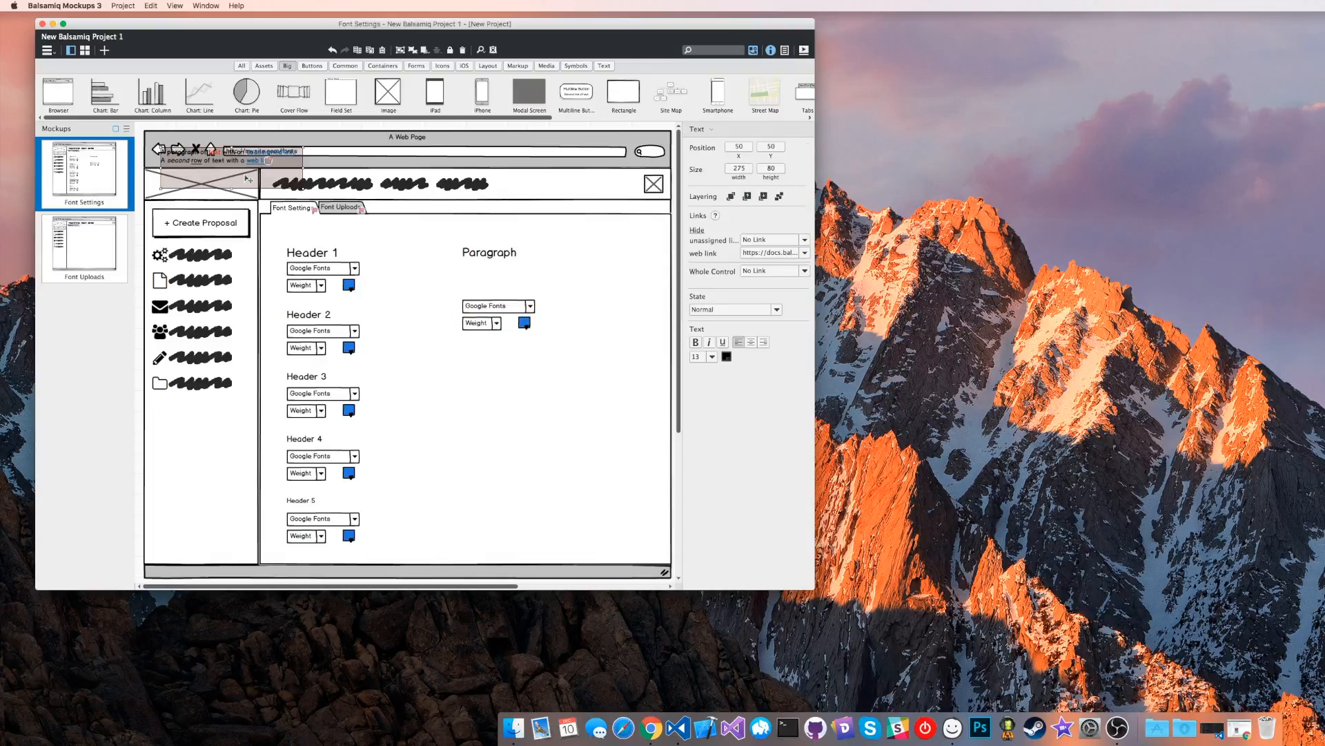
{"action": "left_click_drag", "start_coordinate": [236, 176], "coordinate": [545, 294]}
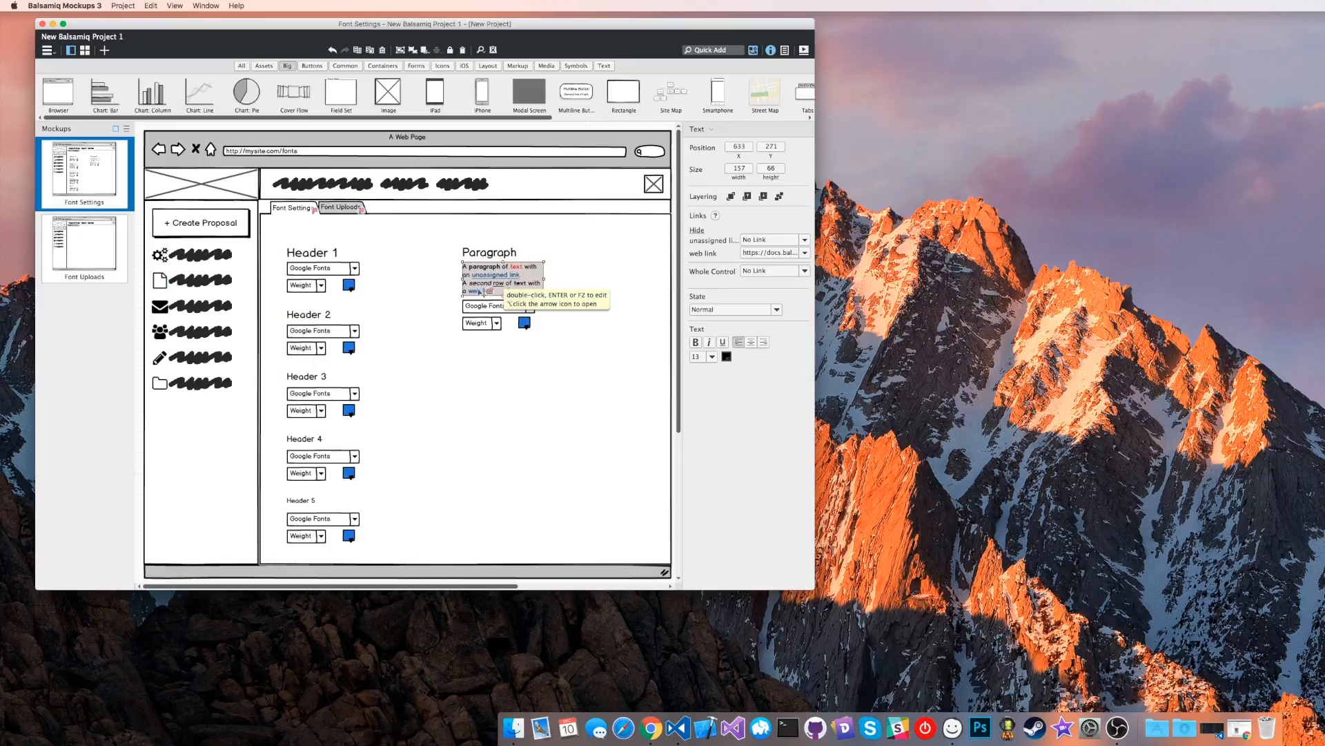
{"action": "double_click", "coordinate": [523, 274]}
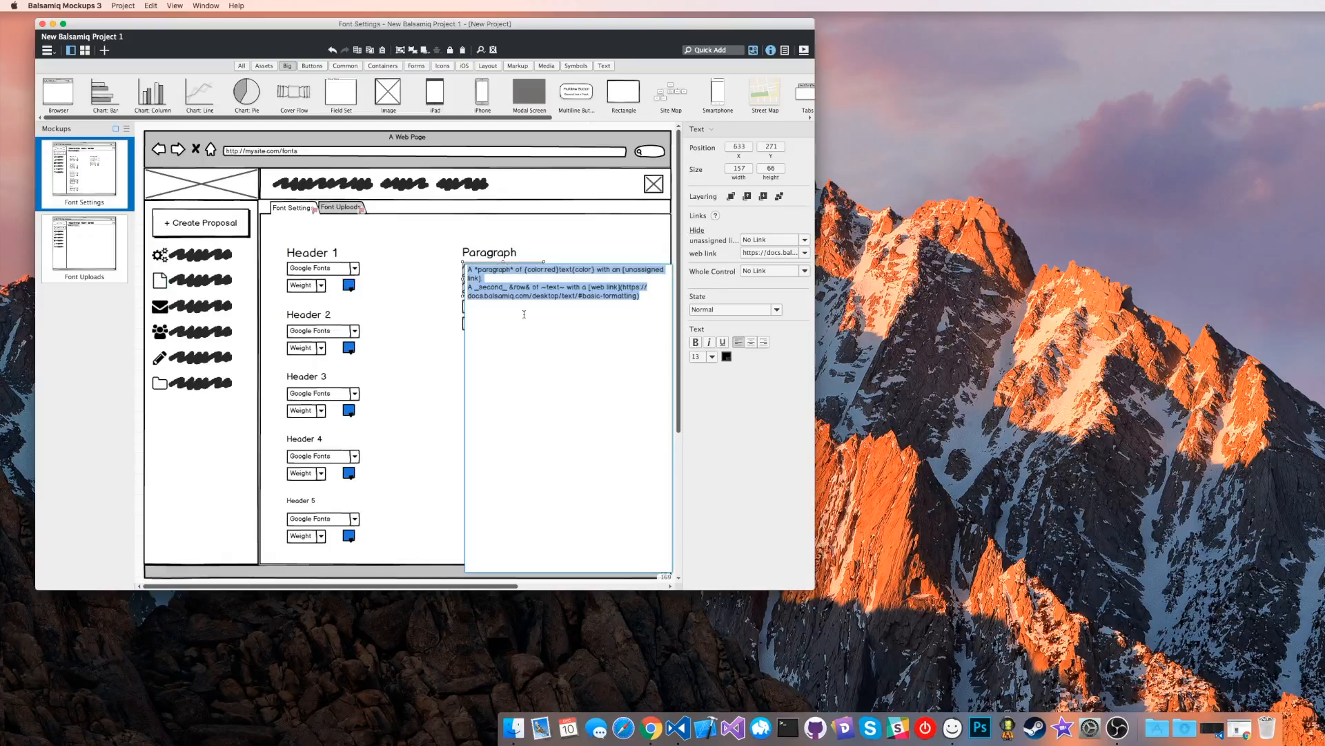
{"action": "left_click", "coordinate": [660, 290]}
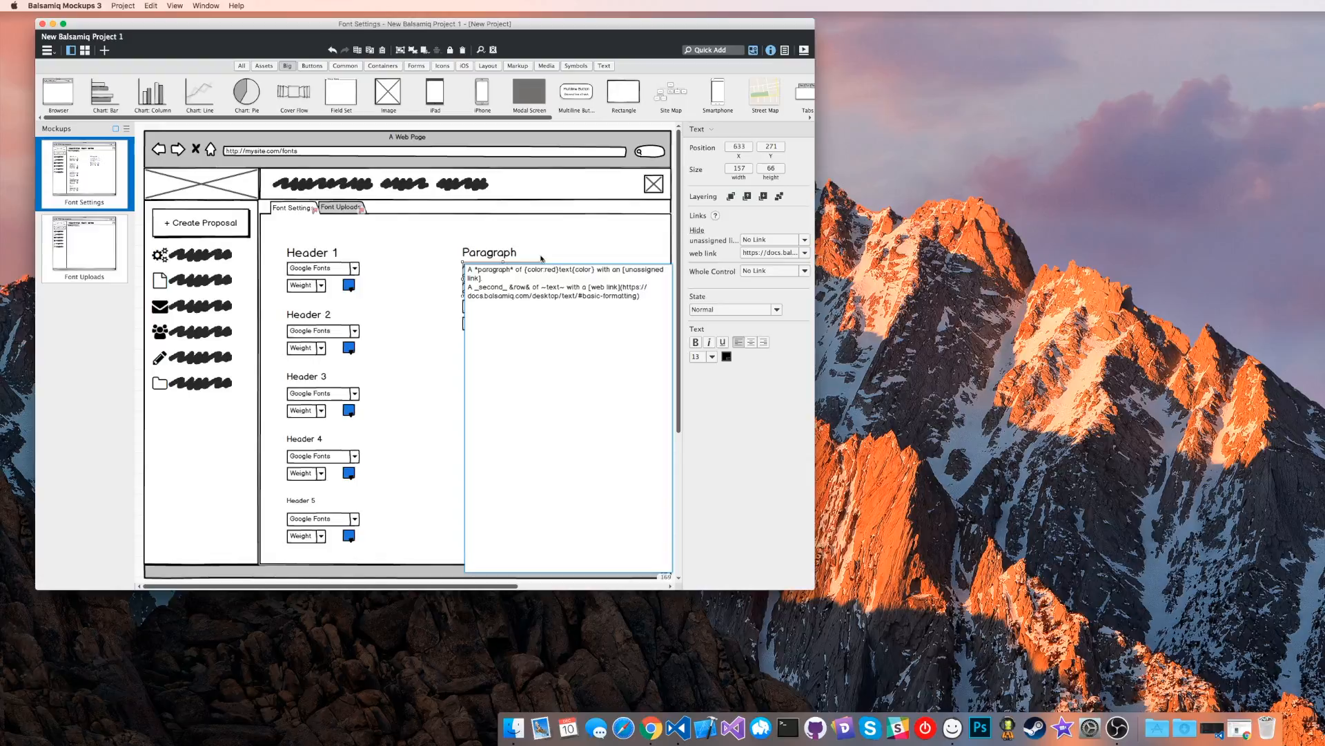
{"action": "key", "text": "super+Return"}
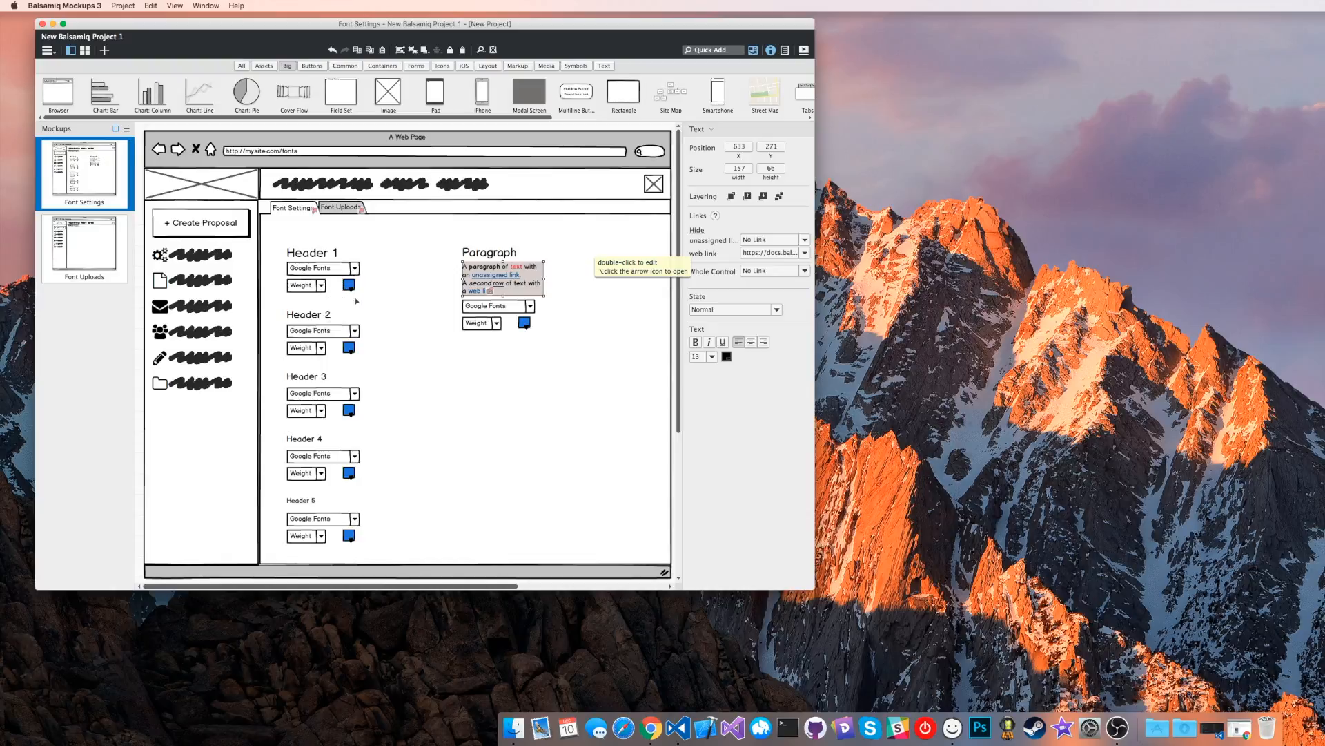
{"action": "left_click", "coordinate": [314, 270]}
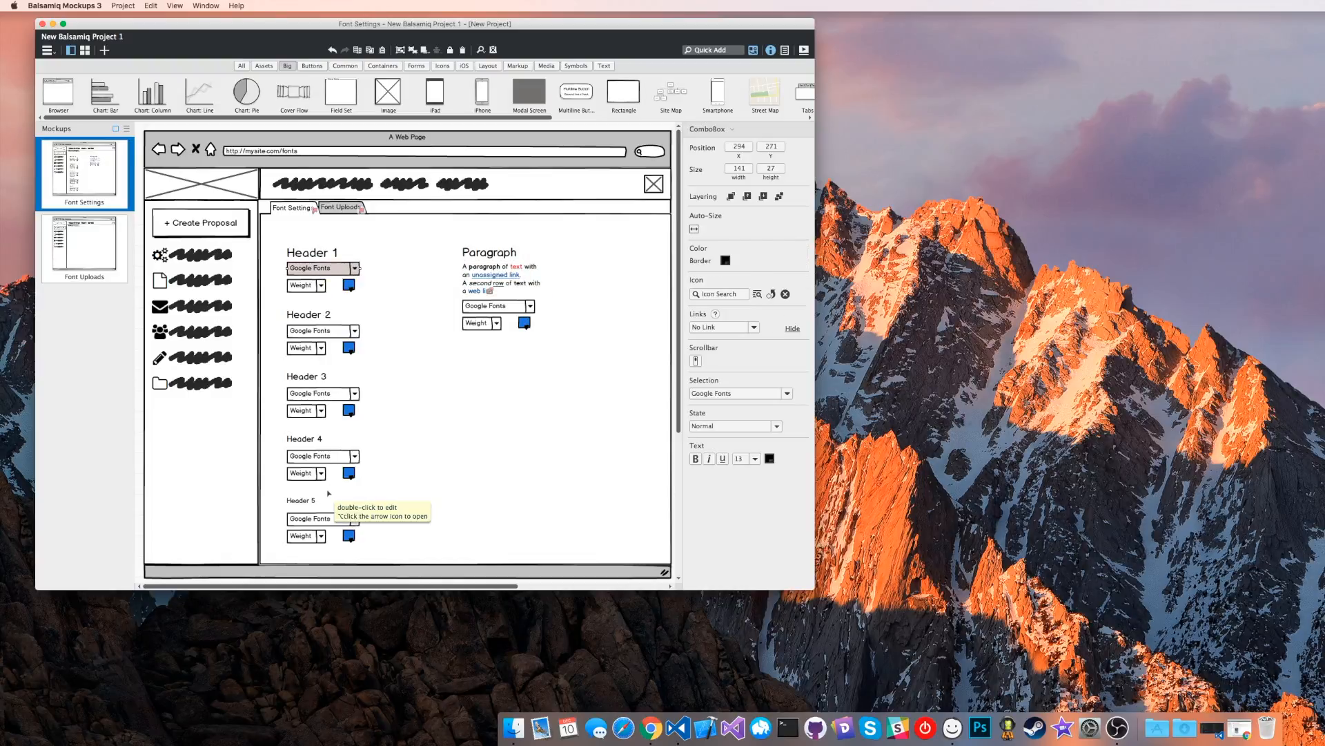
{"action": "left_click", "coordinate": [382, 474]}
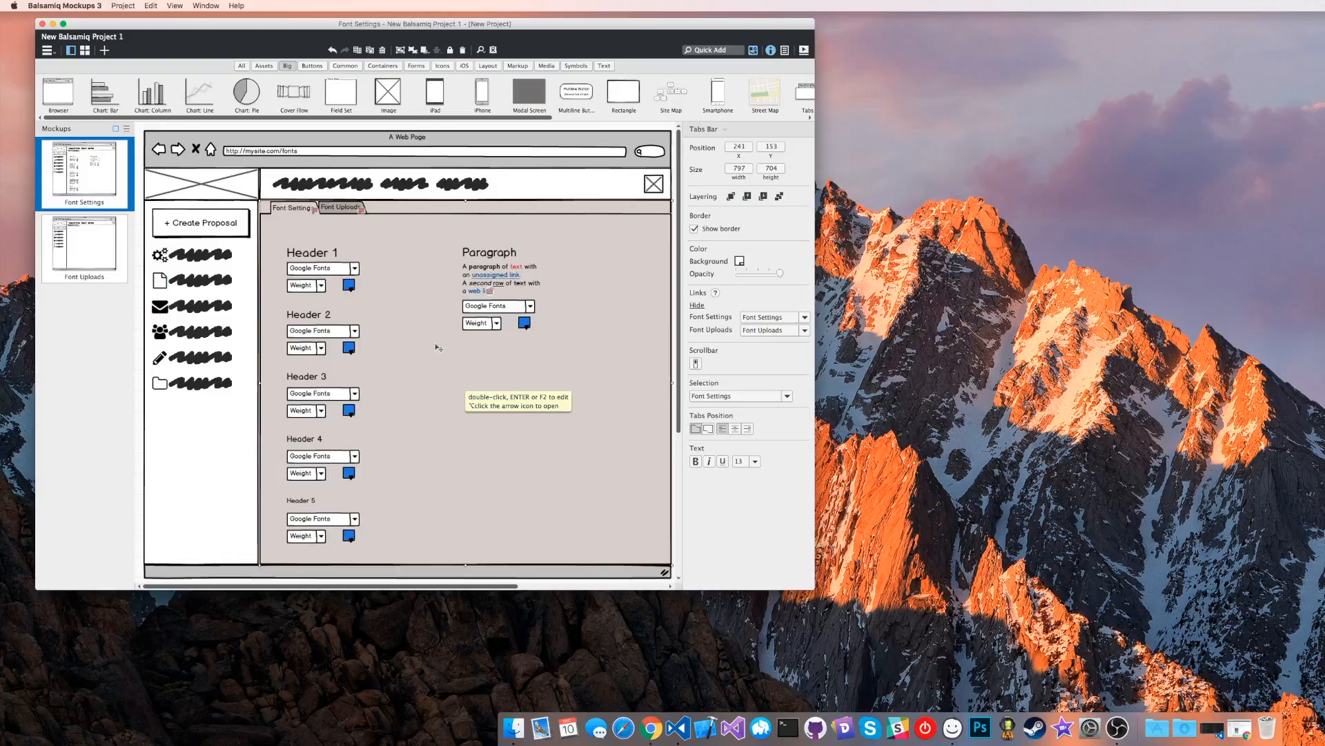
{"action": "left_click", "coordinate": [488, 268]}
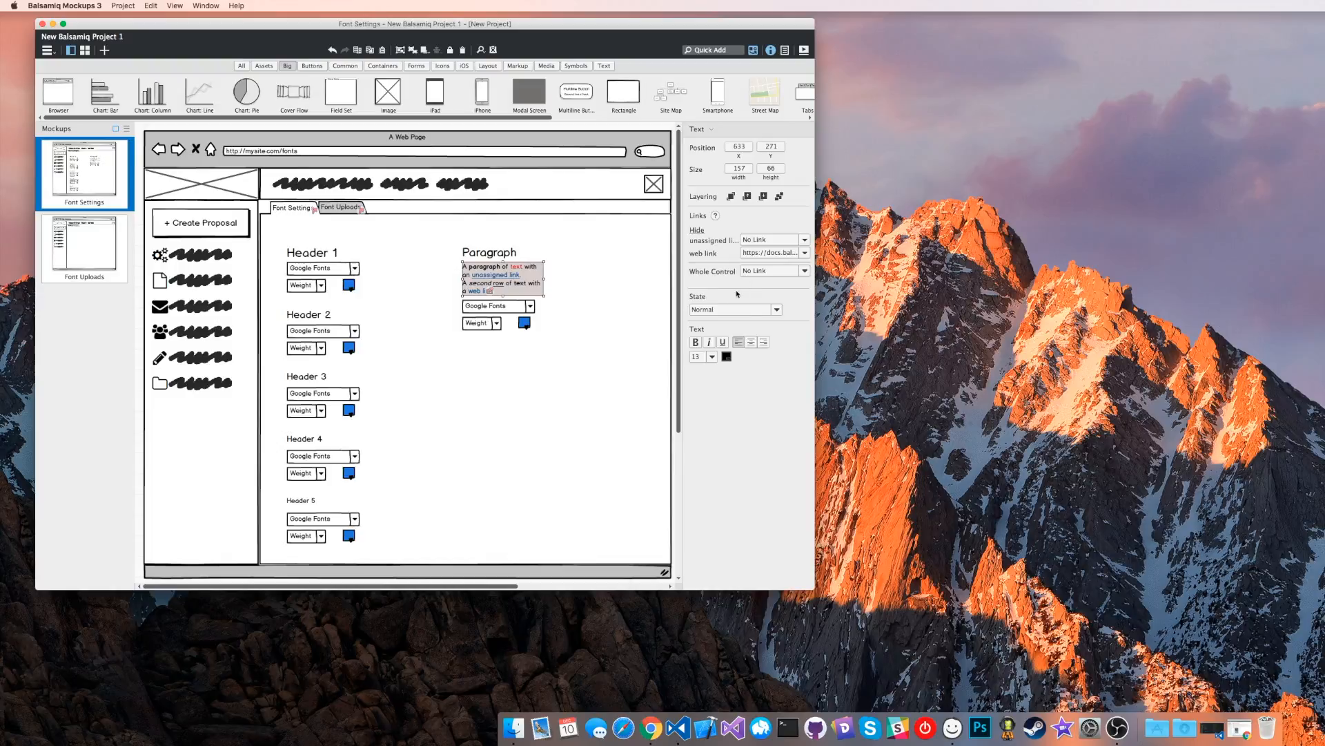
{"action": "left_click", "coordinate": [776, 310]}
{"action": "left_click", "coordinate": [776, 310]}
Replace the Text control under Paragraph with a Block of Text at X 633, Y 271, sized 226 by 73.
{"action": "left_click", "coordinate": [260, 67]}
{"action": "left_click", "coordinate": [242, 66]}
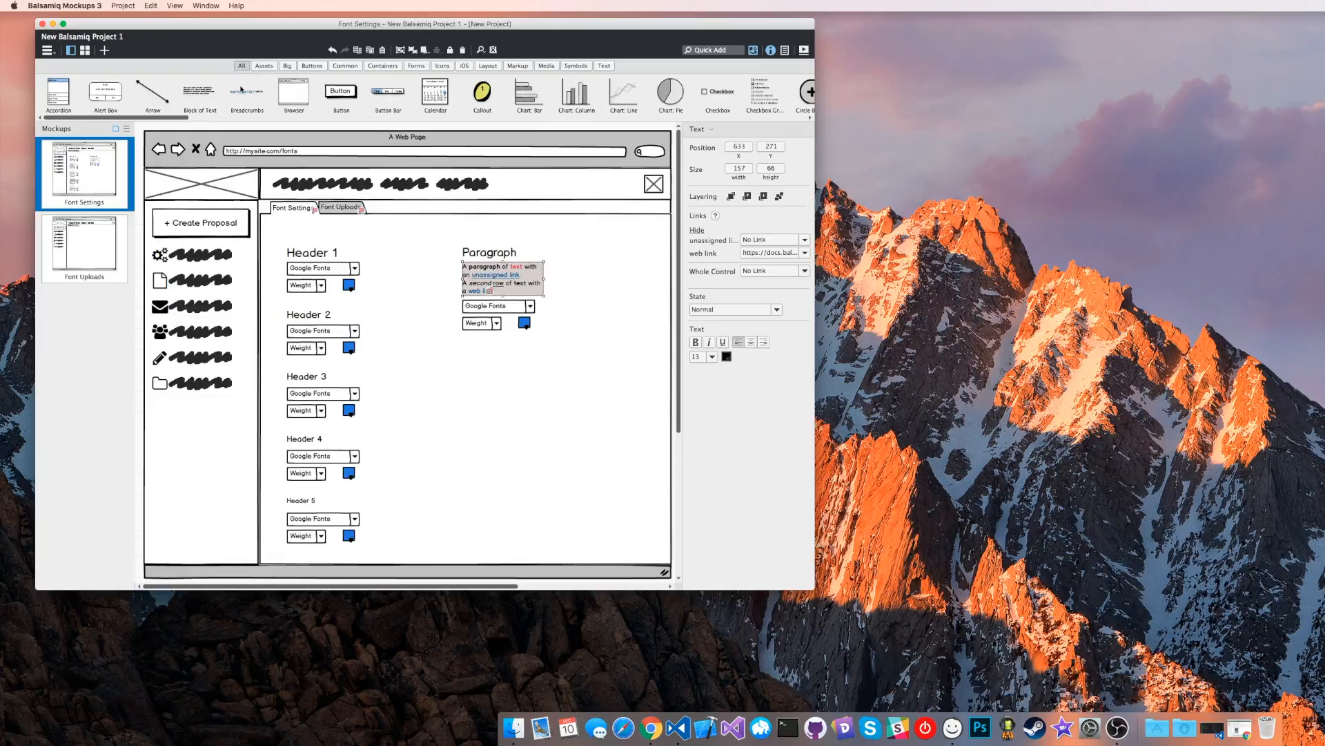
{"action": "left_click", "coordinate": [611, 270]}
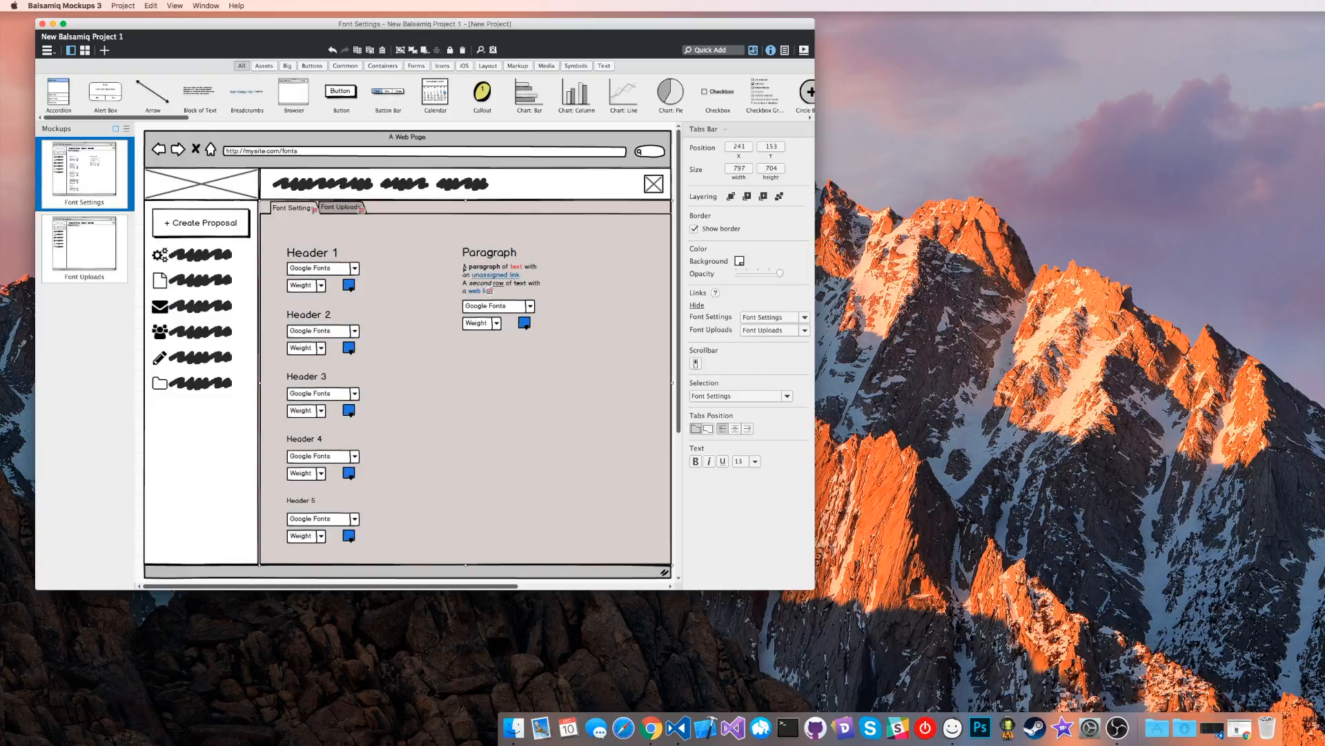
{"action": "left_click", "coordinate": [464, 267]}
{"action": "key", "text": "Delete"}
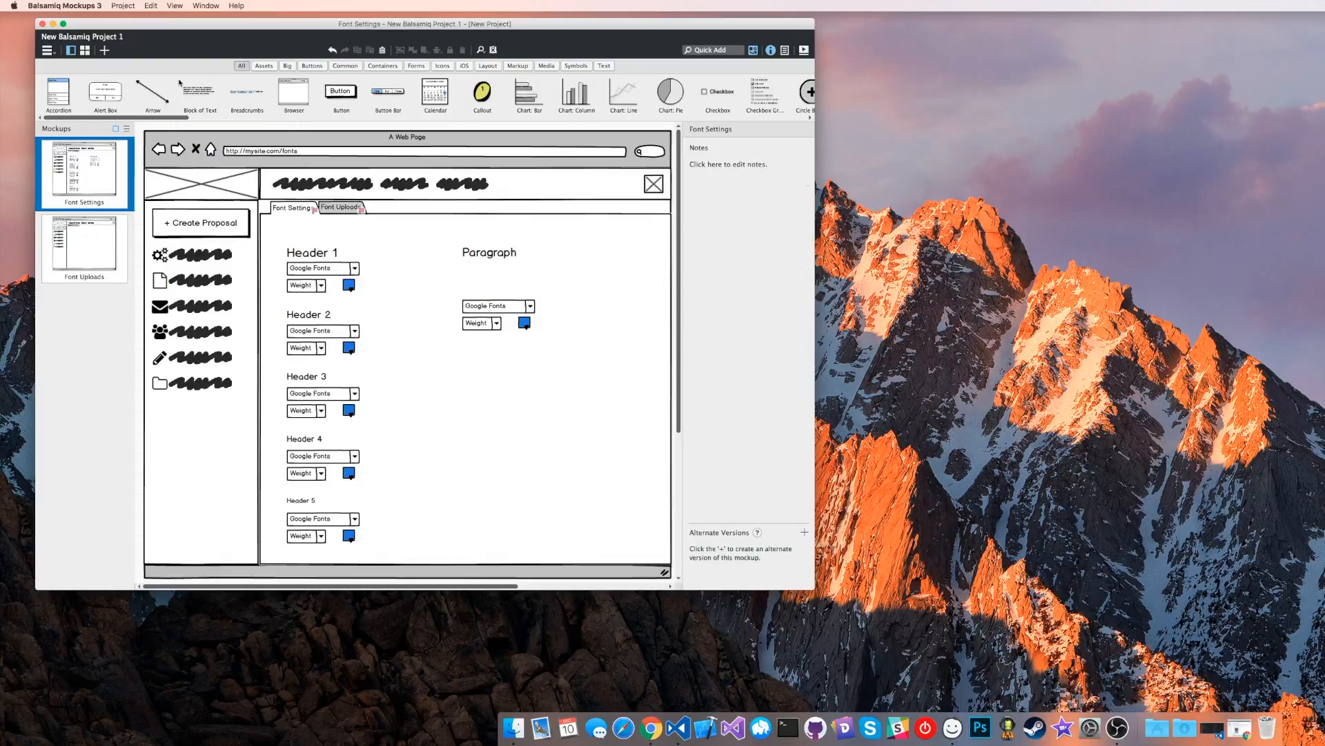
{"action": "left_click_drag", "start_coordinate": [197, 98], "coordinate": [511, 280]}
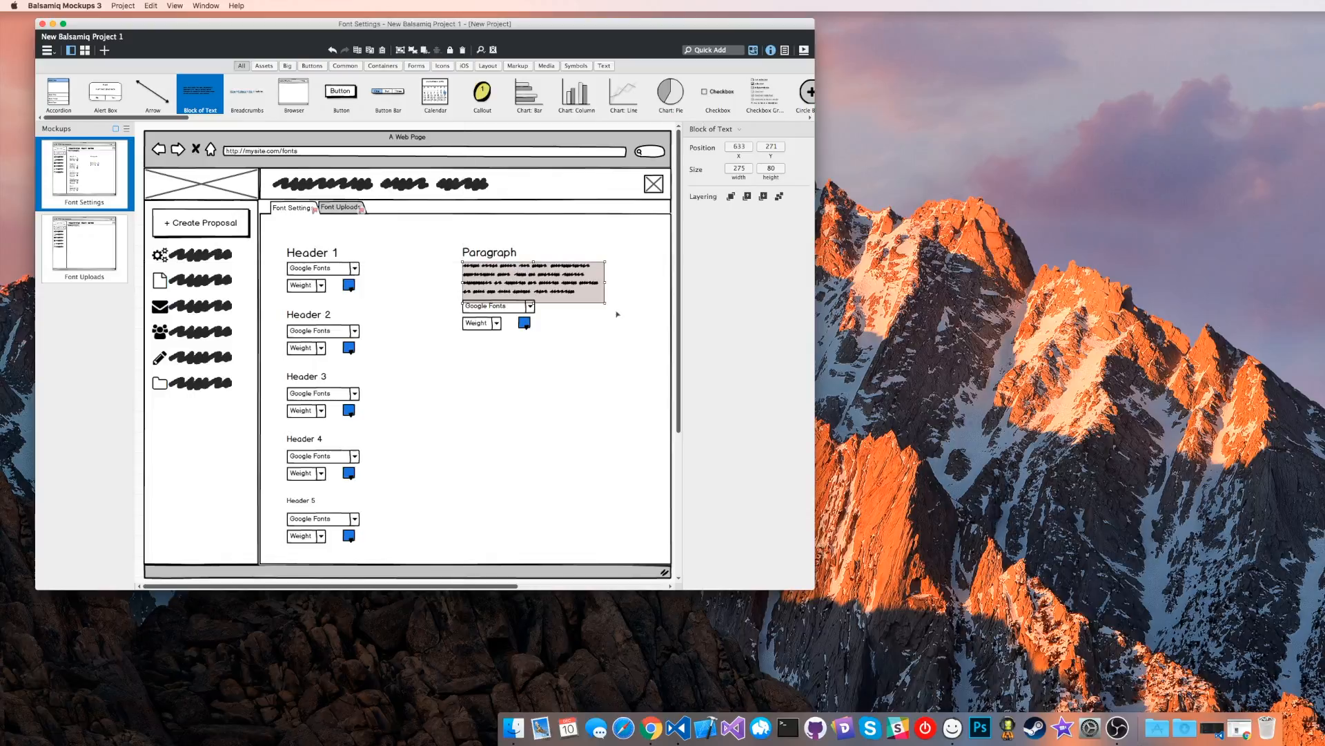
{"action": "mouse_move", "coordinate": [605, 302]}
{"action": "left_mouse_down"}
{"action": "mouse_move", "coordinate": [542, 297]}
{"action": "mouse_move", "coordinate": [579, 300]}
{"action": "left_mouse_up"}
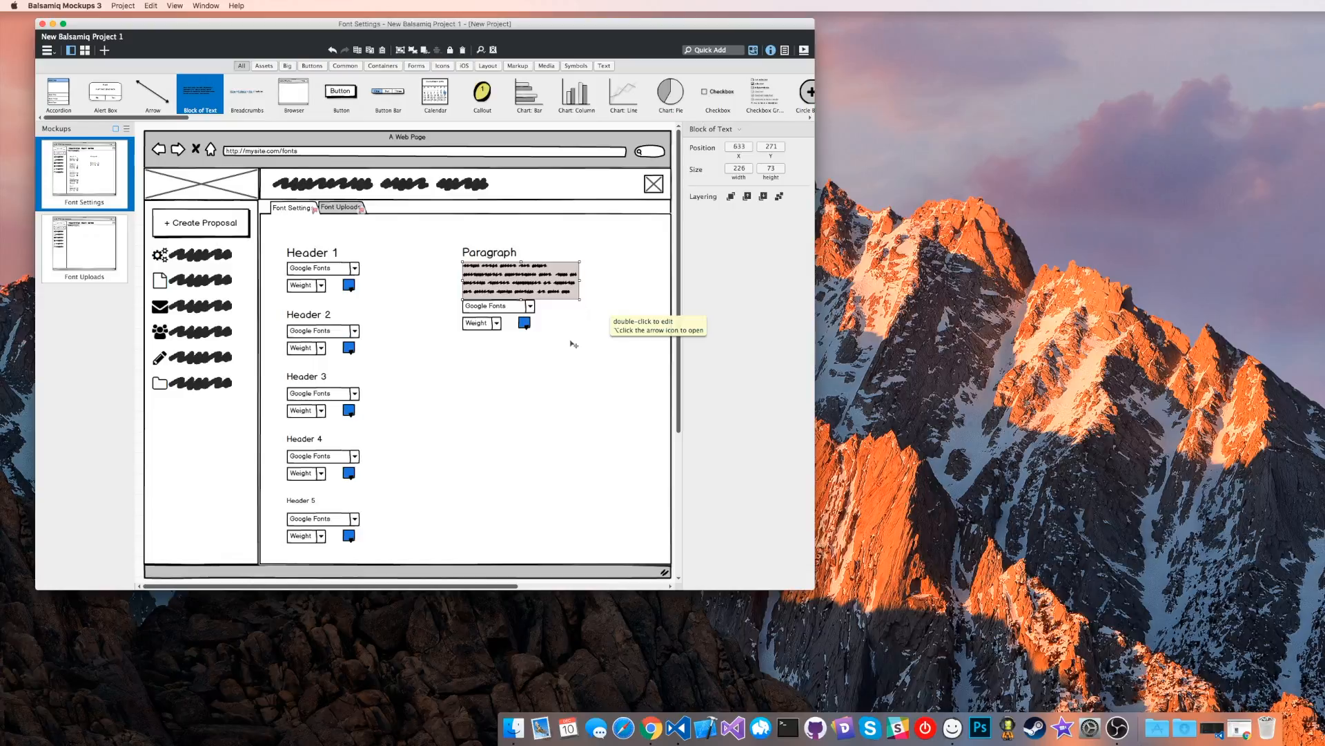
{"action": "left_click", "coordinate": [547, 324]}
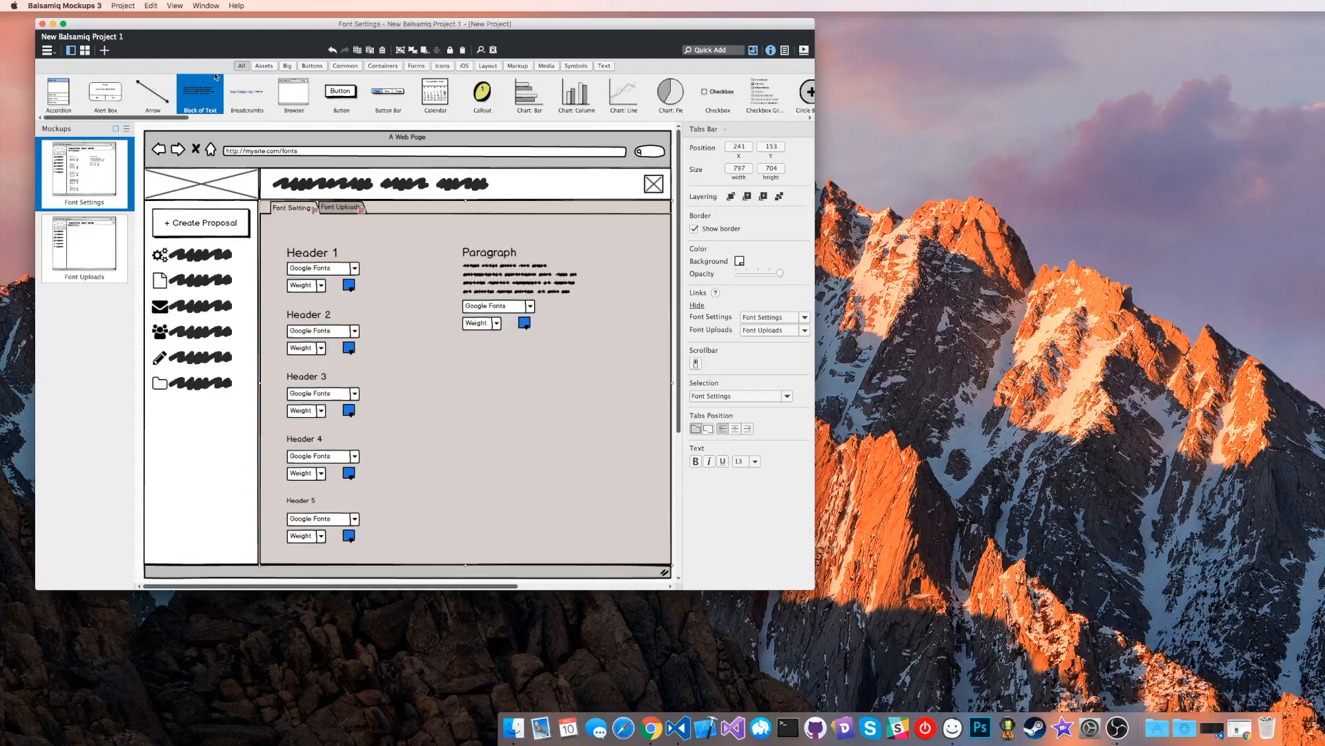
Add a button labelled Submit near the bottom of the page below the Paragraph group, sized 144 by 53.
{"action": "left_click", "coordinate": [307, 66]}
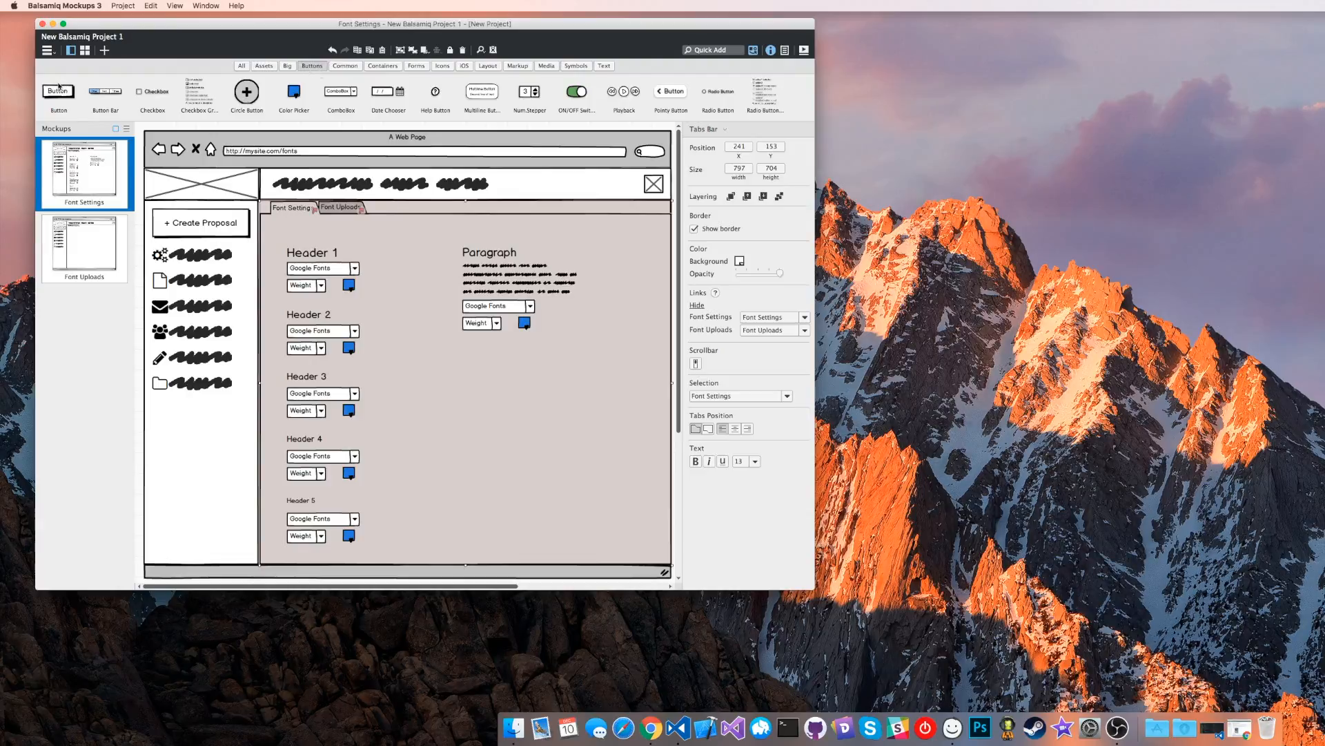
{"action": "left_click_drag", "start_coordinate": [59, 91], "coordinate": [490, 522]}
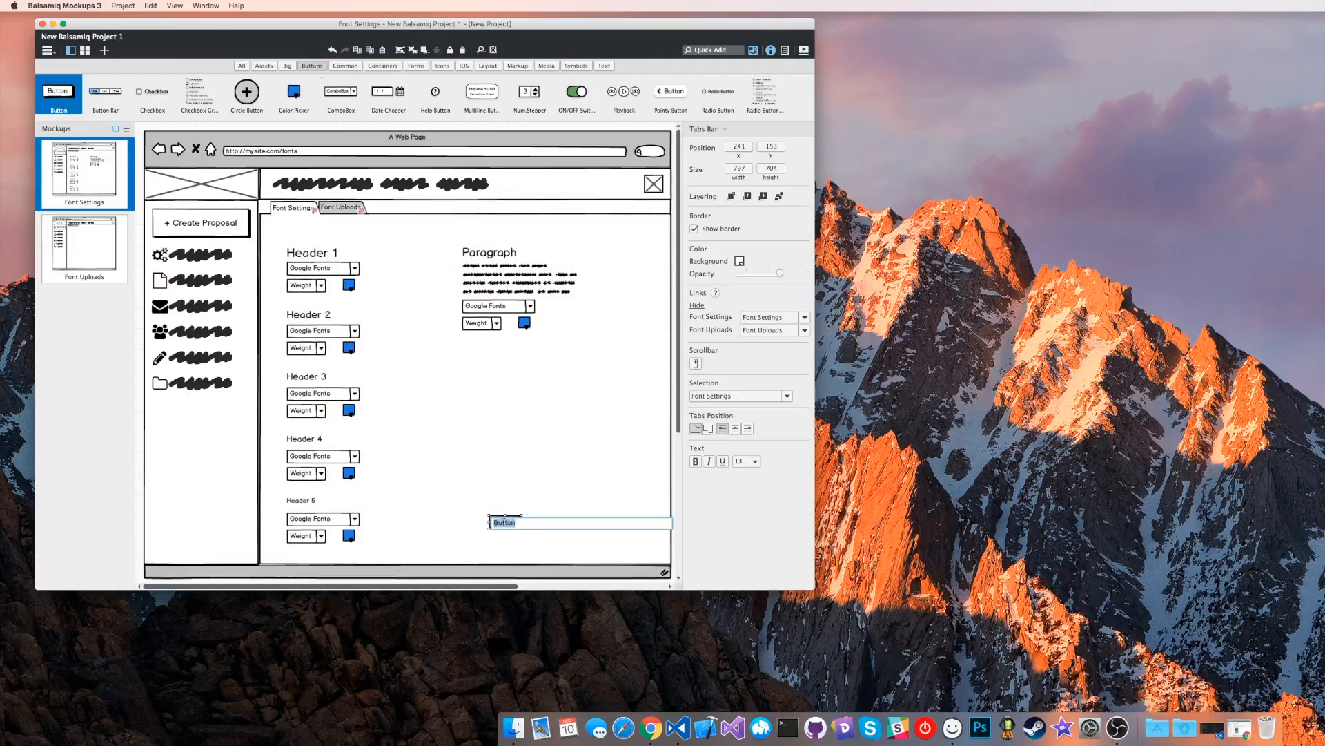
{"action": "type", "text": "Submit"}
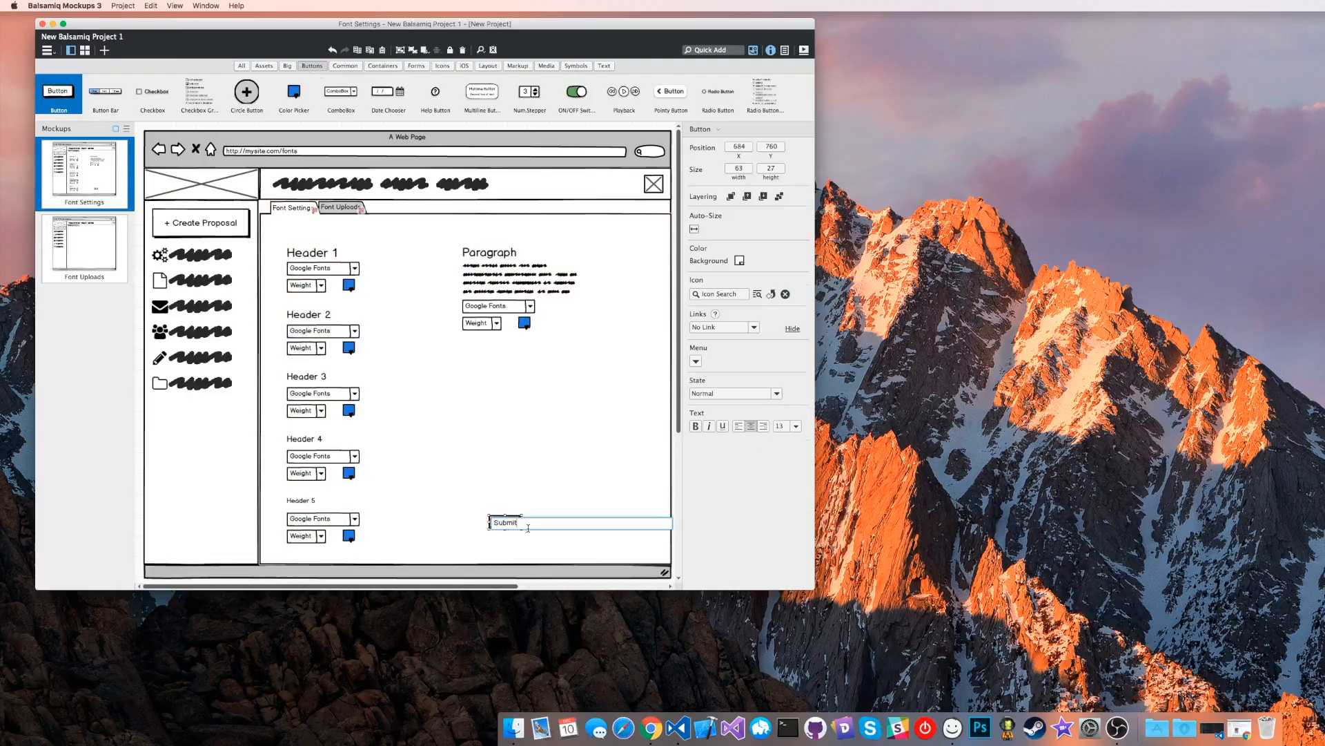
{"action": "key", "text": "Return"}
{"action": "left_click_drag", "start_coordinate": [507, 526], "coordinate": [559, 518]}
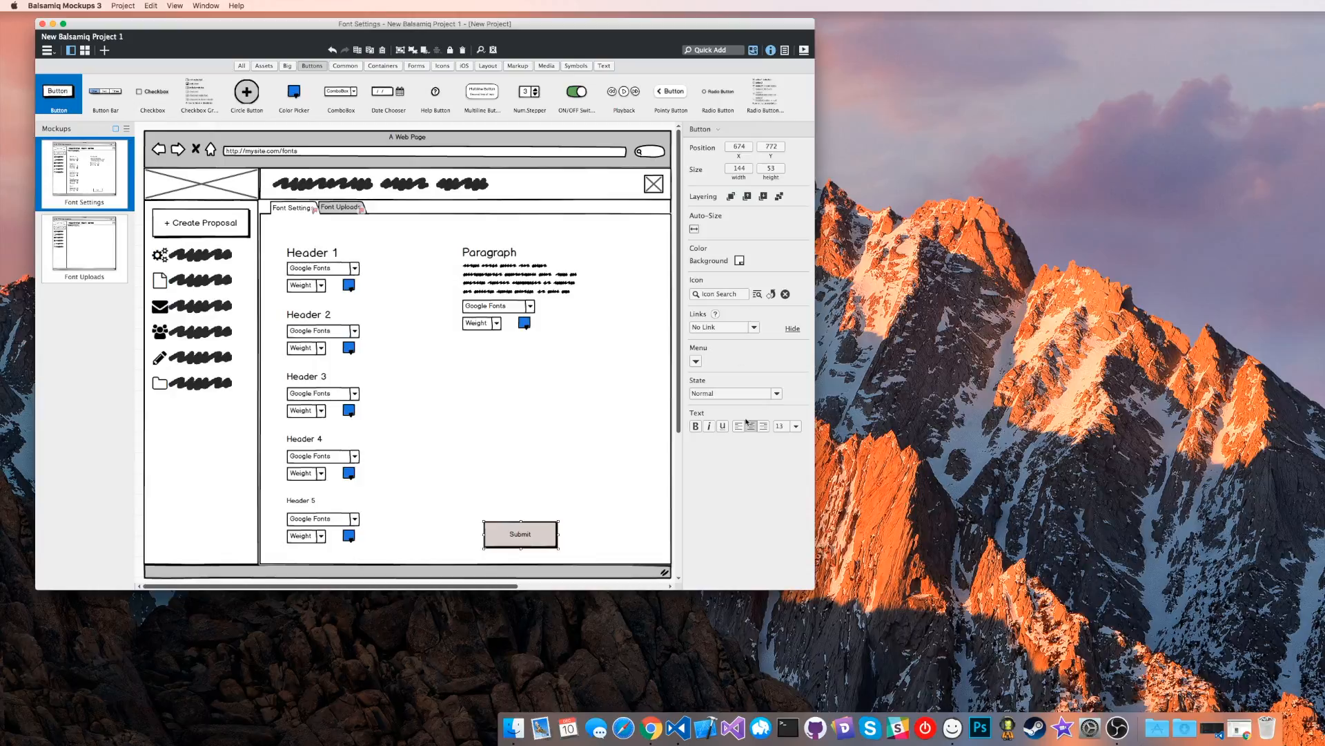
Set the Submit button's font size to 28 and shift the button slightly to the left.
{"action": "left_click", "coordinate": [796, 426]}
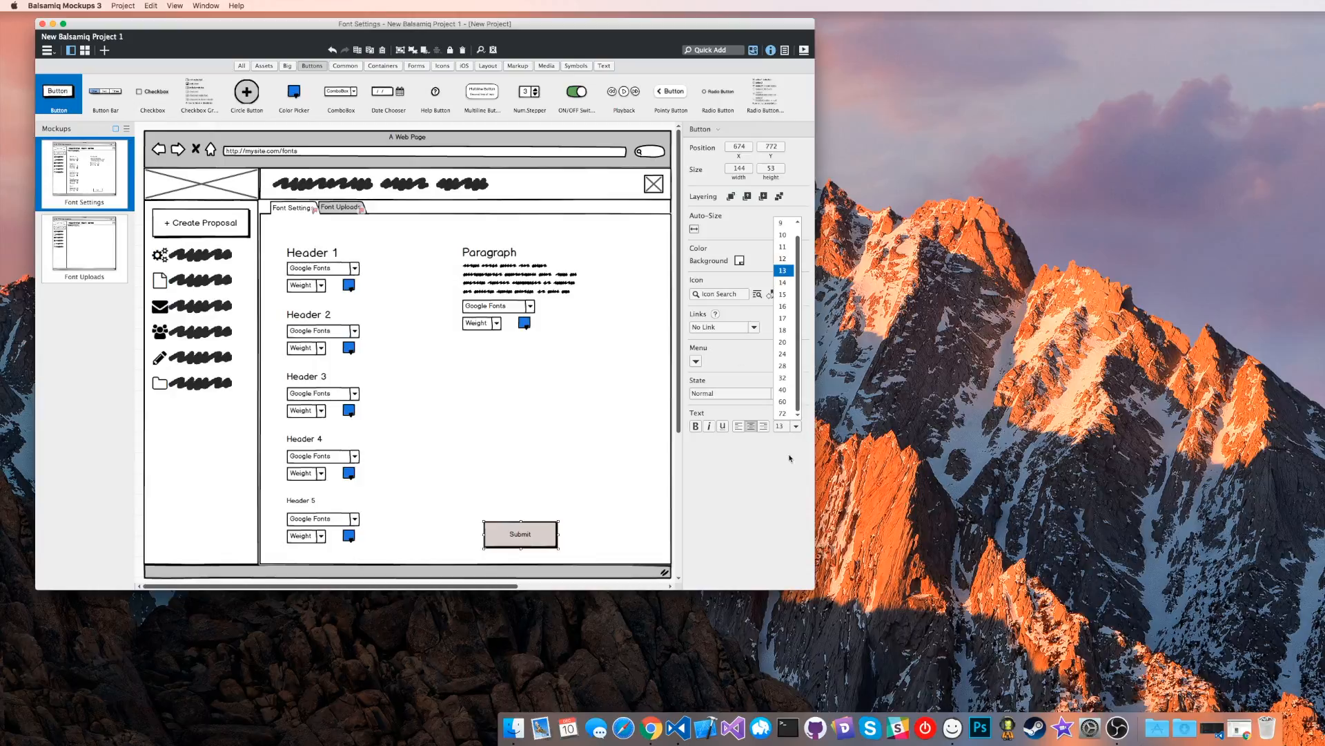
{"action": "left_click", "coordinate": [785, 366]}
{"action": "left_click", "coordinate": [569, 496]}
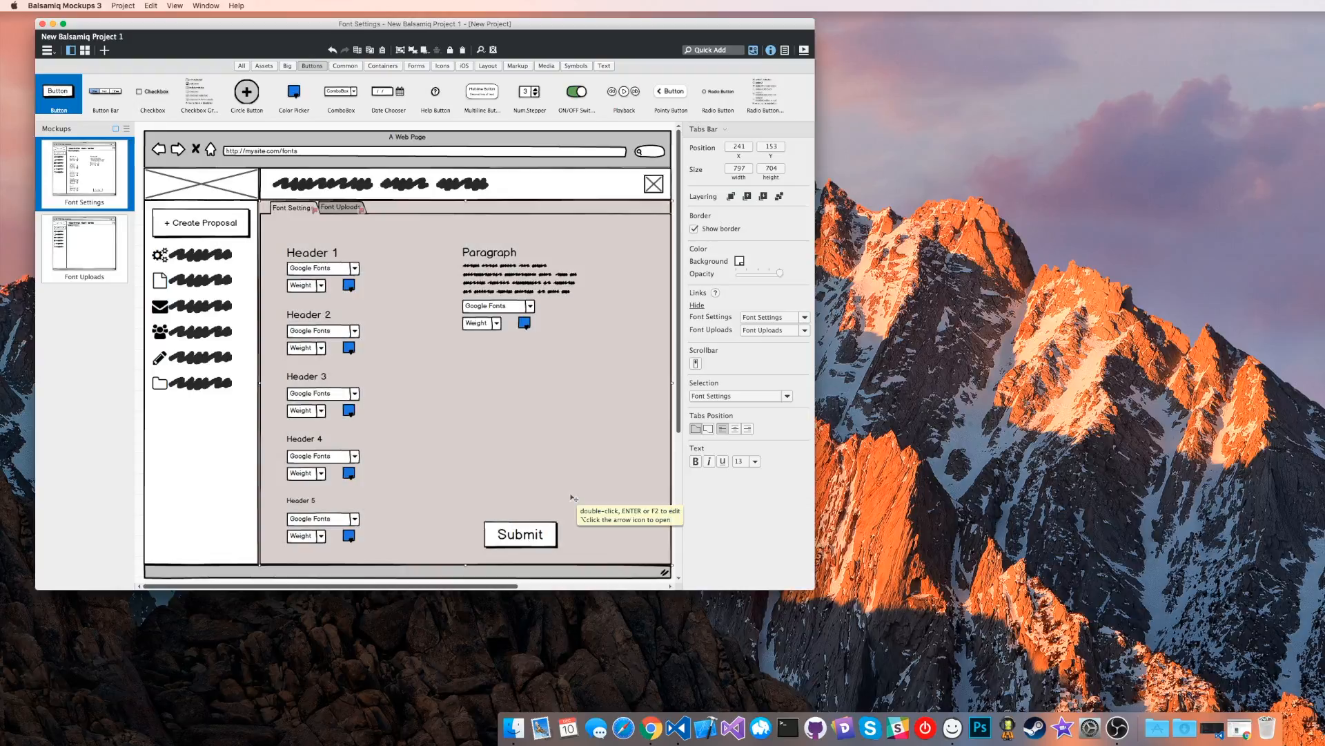
{"action": "left_click_drag", "start_coordinate": [520, 536], "coordinate": [515, 537]}
{"action": "left_click", "coordinate": [515, 509]}
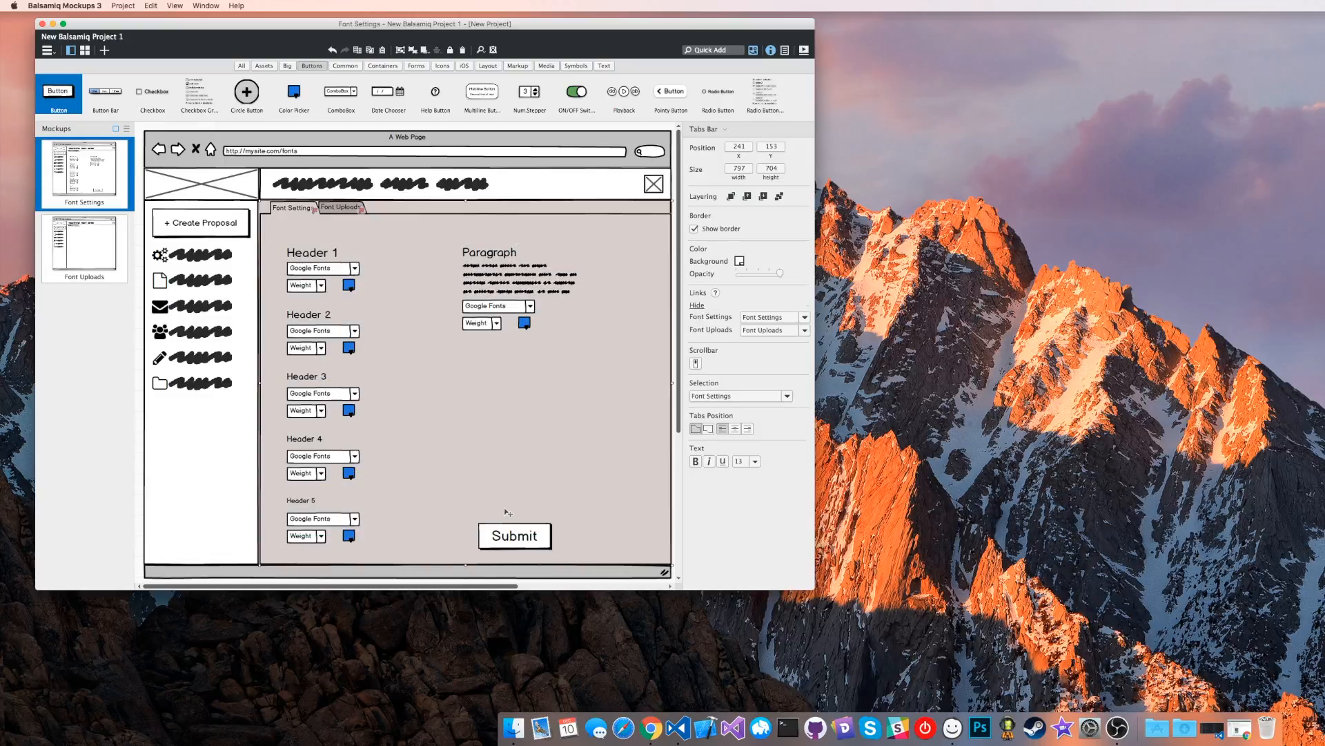
On the Font Uploads mockup, add a label reading Font Upload at X 266, Y 213, widened to 120.
{"action": "left_click", "coordinate": [60, 216]}
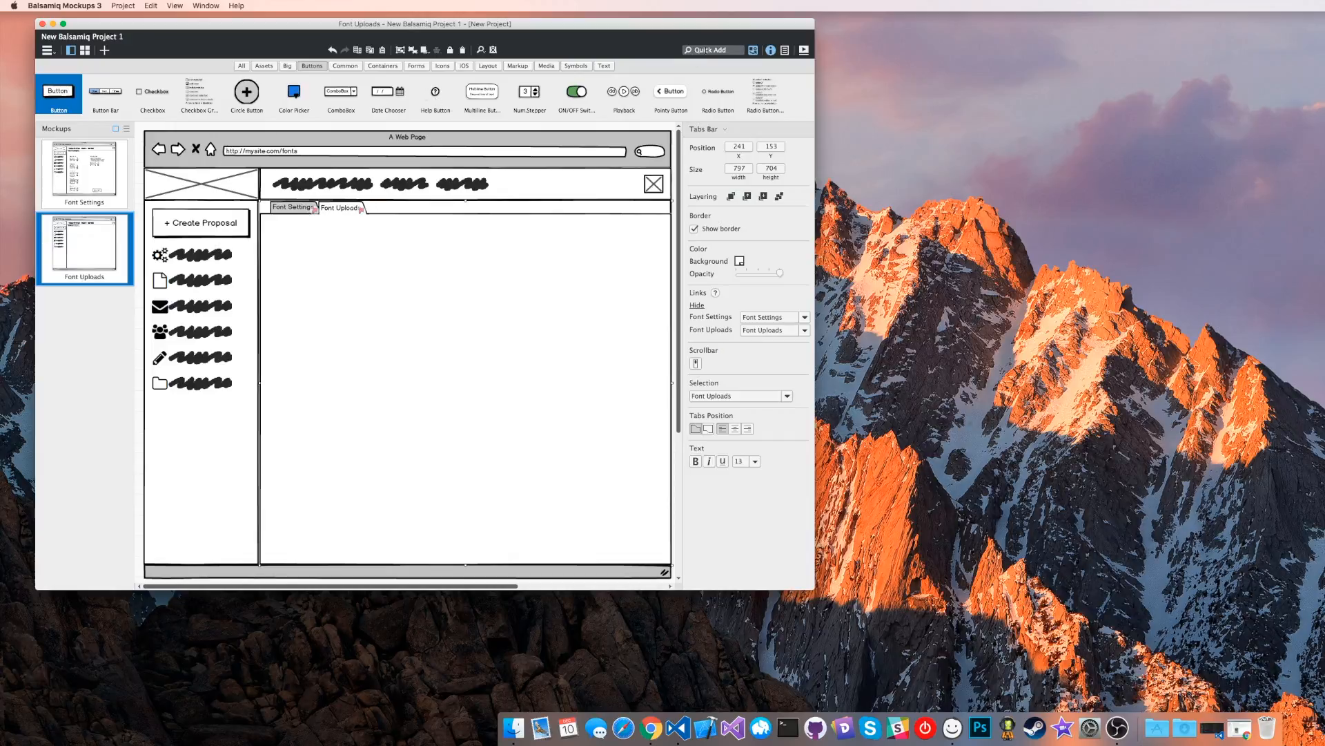
{"action": "left_click", "coordinate": [708, 50]}
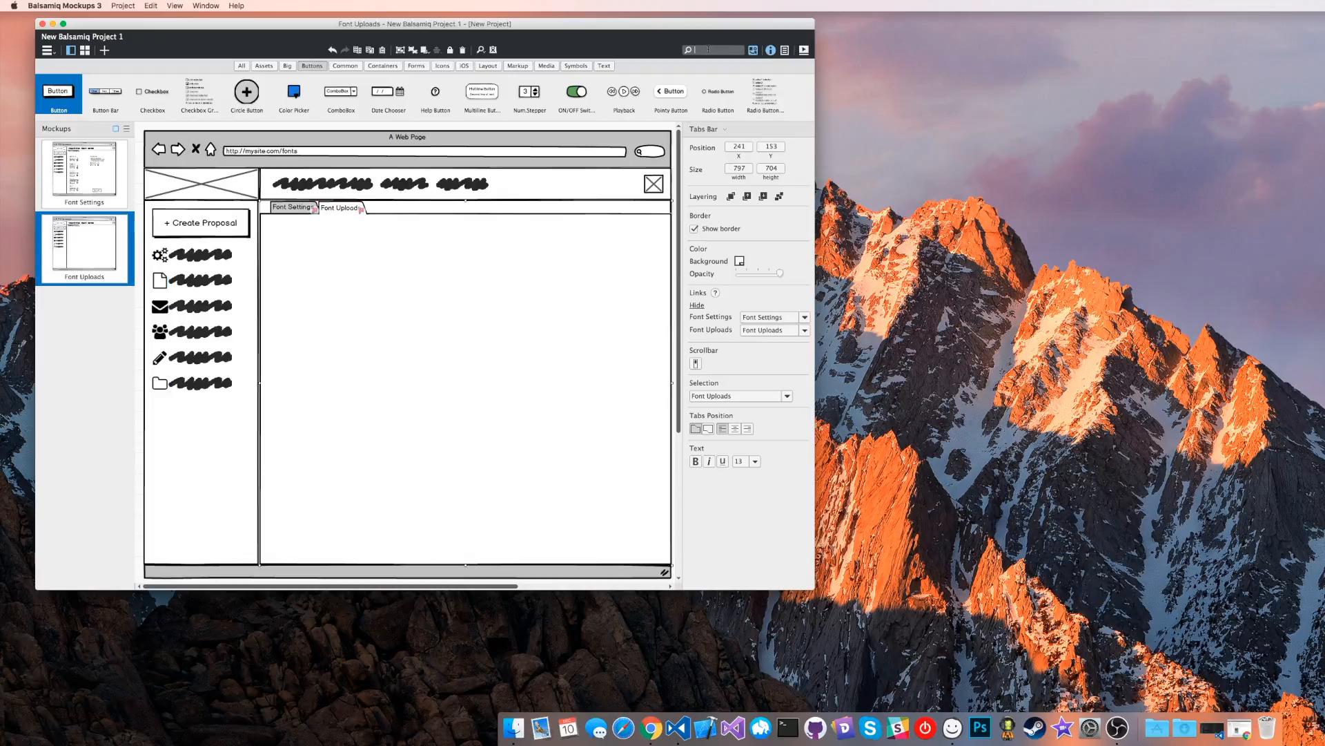
{"action": "type", "text": "label"}
{"action": "key", "text": "Return"}
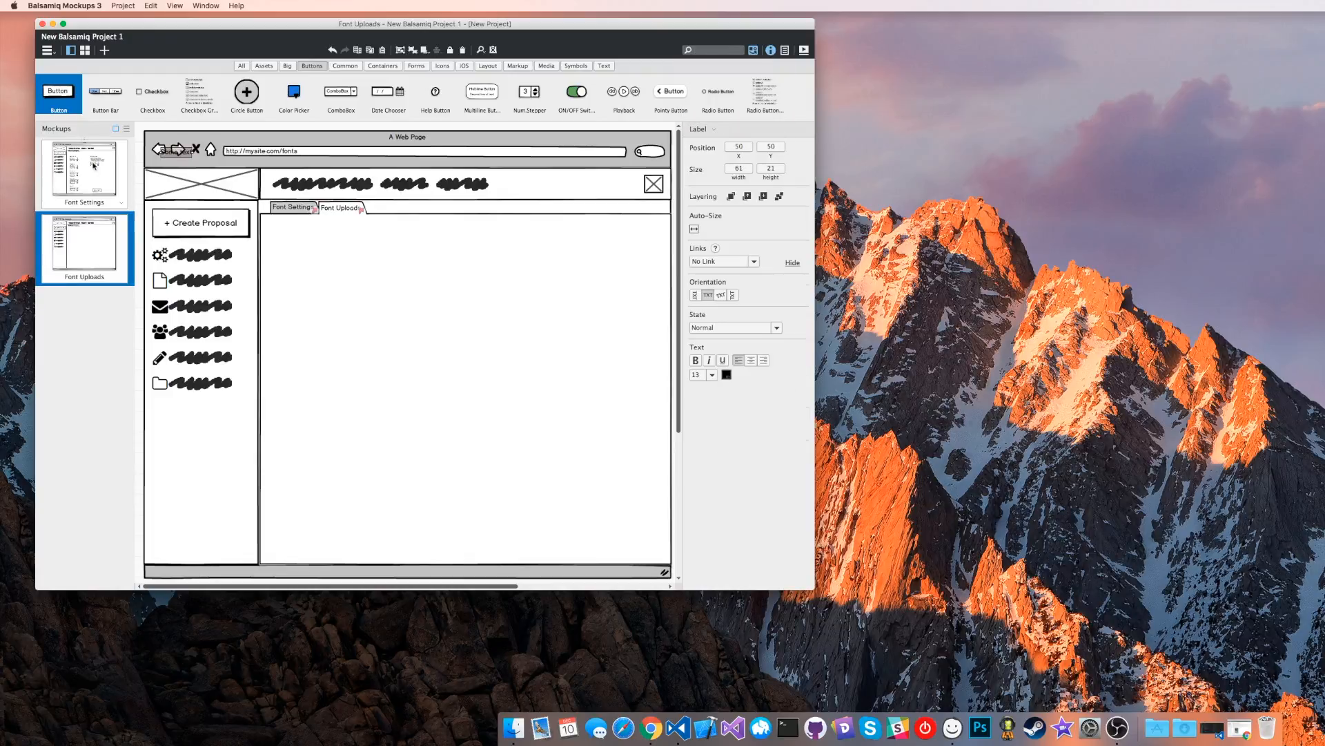
{"action": "left_click_drag", "start_coordinate": [174, 155], "coordinate": [334, 237]}
{"action": "double_click", "coordinate": [312, 240]}
{"action": "type", "text": "F"}
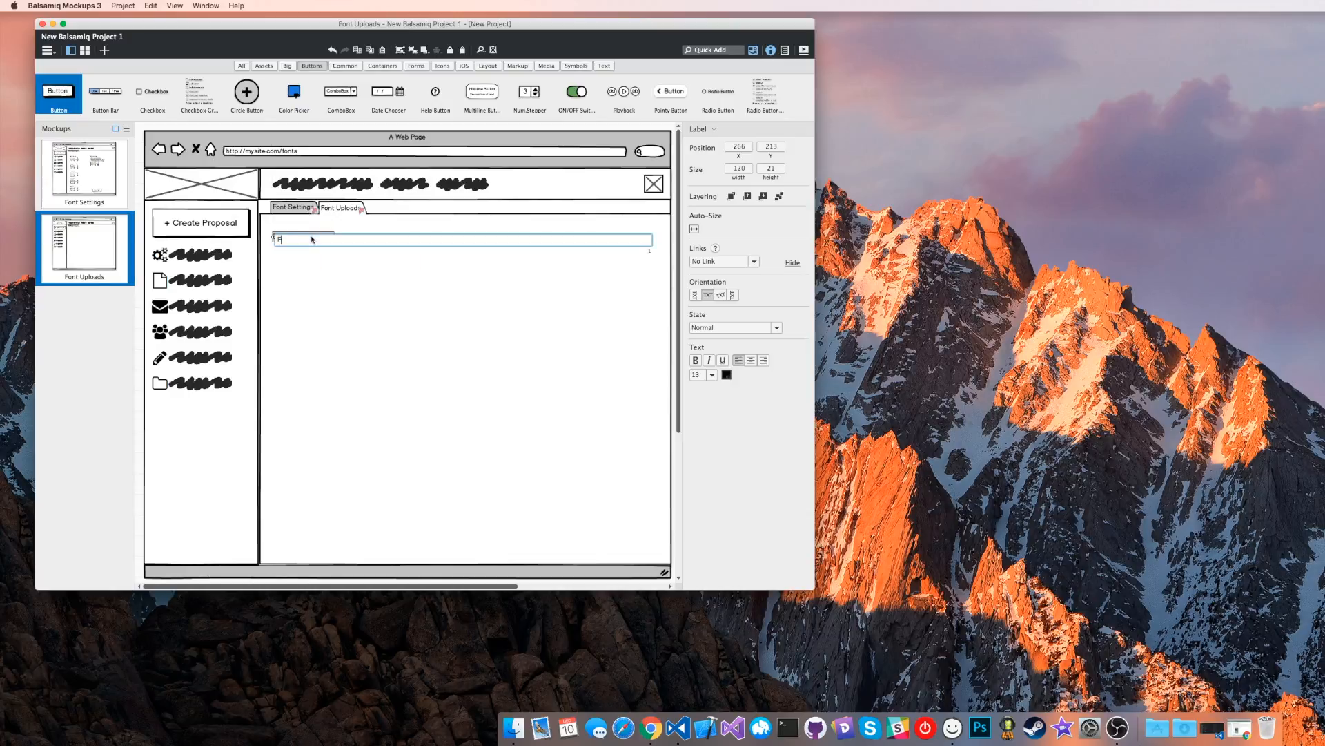
{"action": "type", "text": "ont Upload"}
{"action": "key", "text": "Return"}
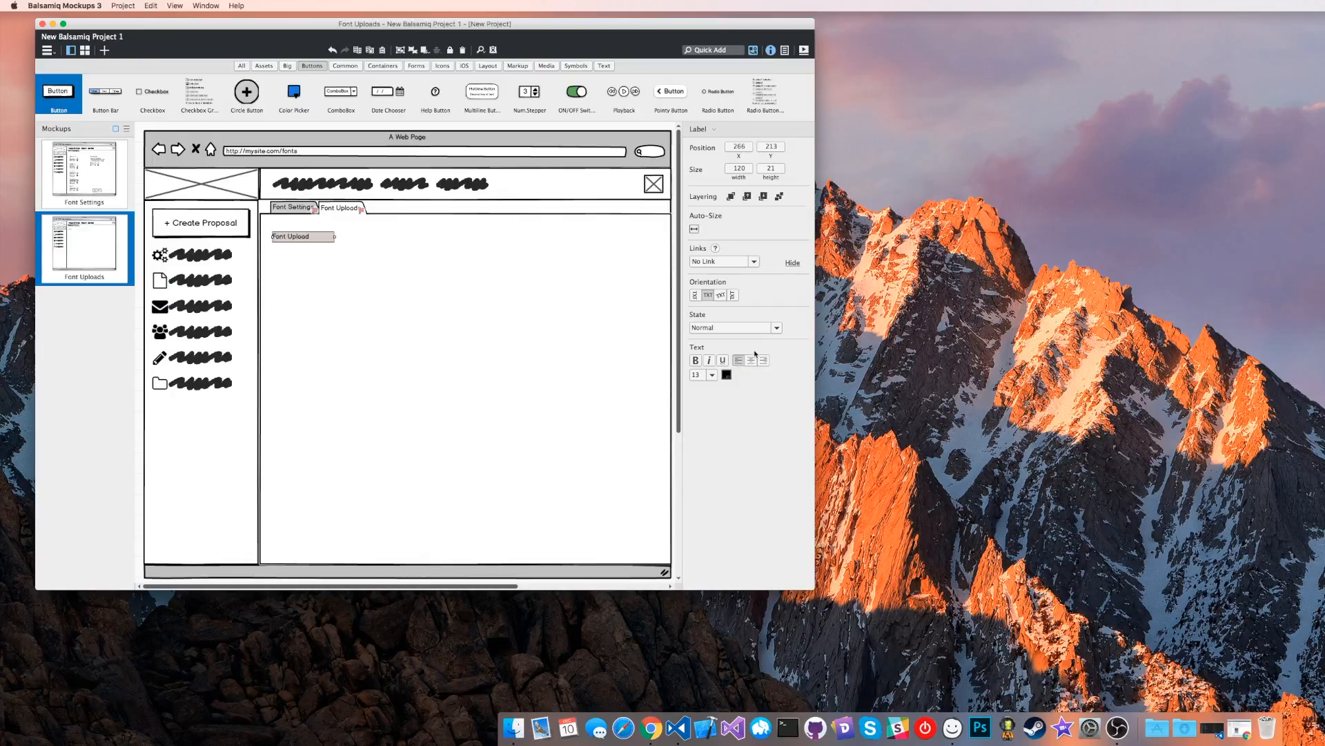
Increase the font size of the Font Upload label.
{"action": "left_click", "coordinate": [712, 374]}
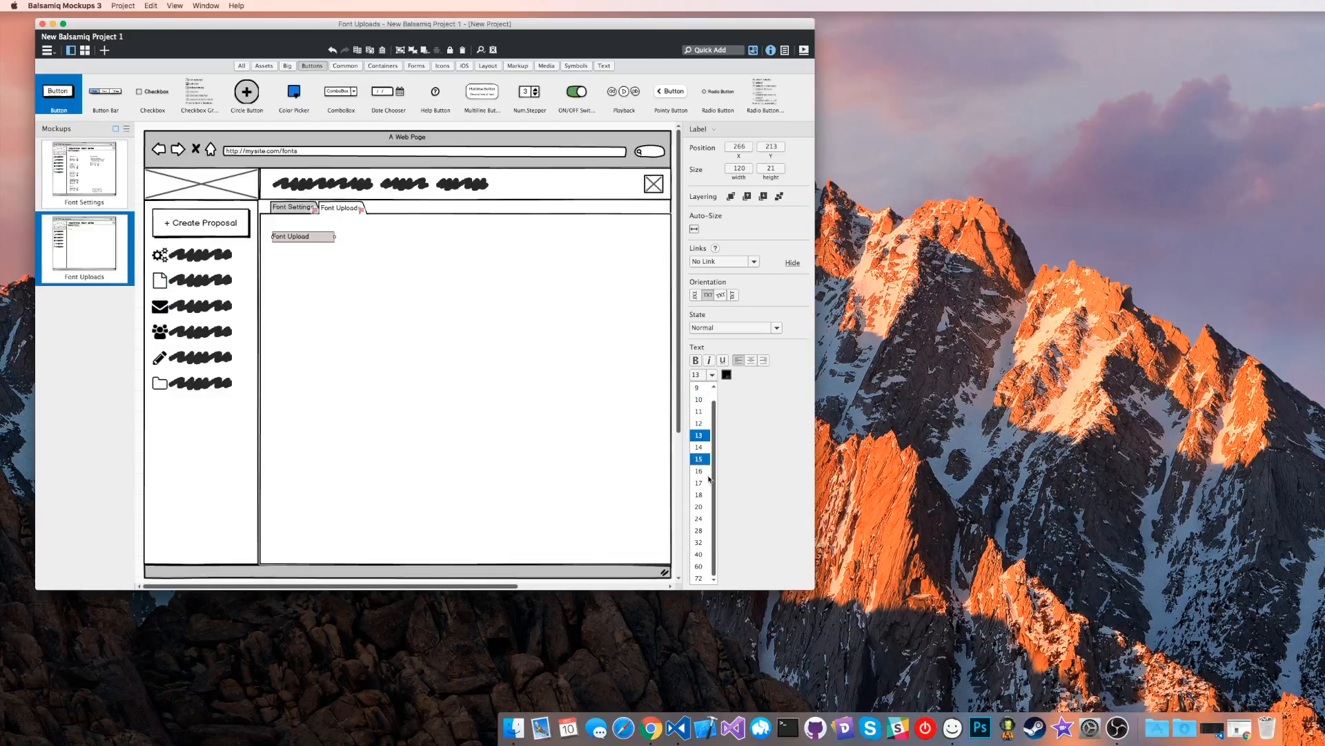
{"action": "left_click", "coordinate": [701, 491]}
{"action": "left_click", "coordinate": [423, 354]}
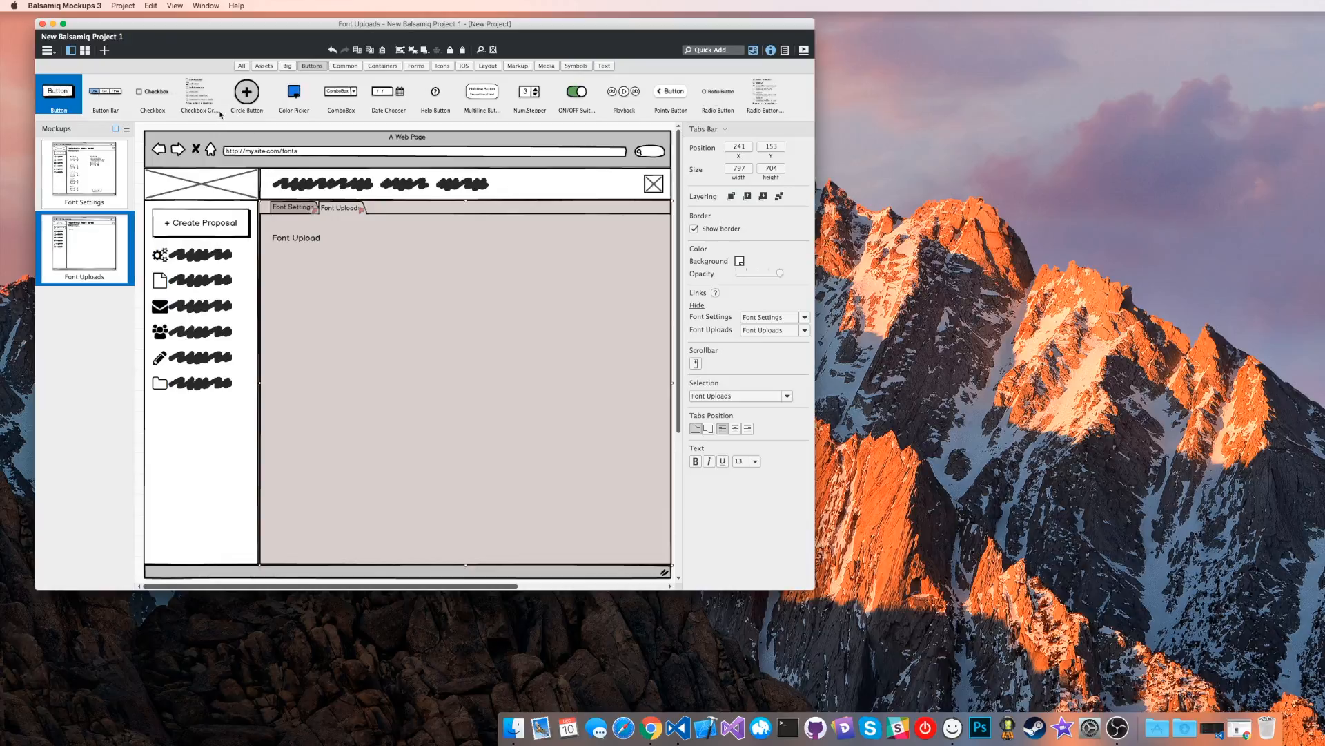
Add a Block of Text and align it directly under the Font Upload label at X 266, Y 238.
{"action": "left_click", "coordinate": [715, 49]}
{"action": "type", "text": "block"}
{"action": "key", "text": "Return"}
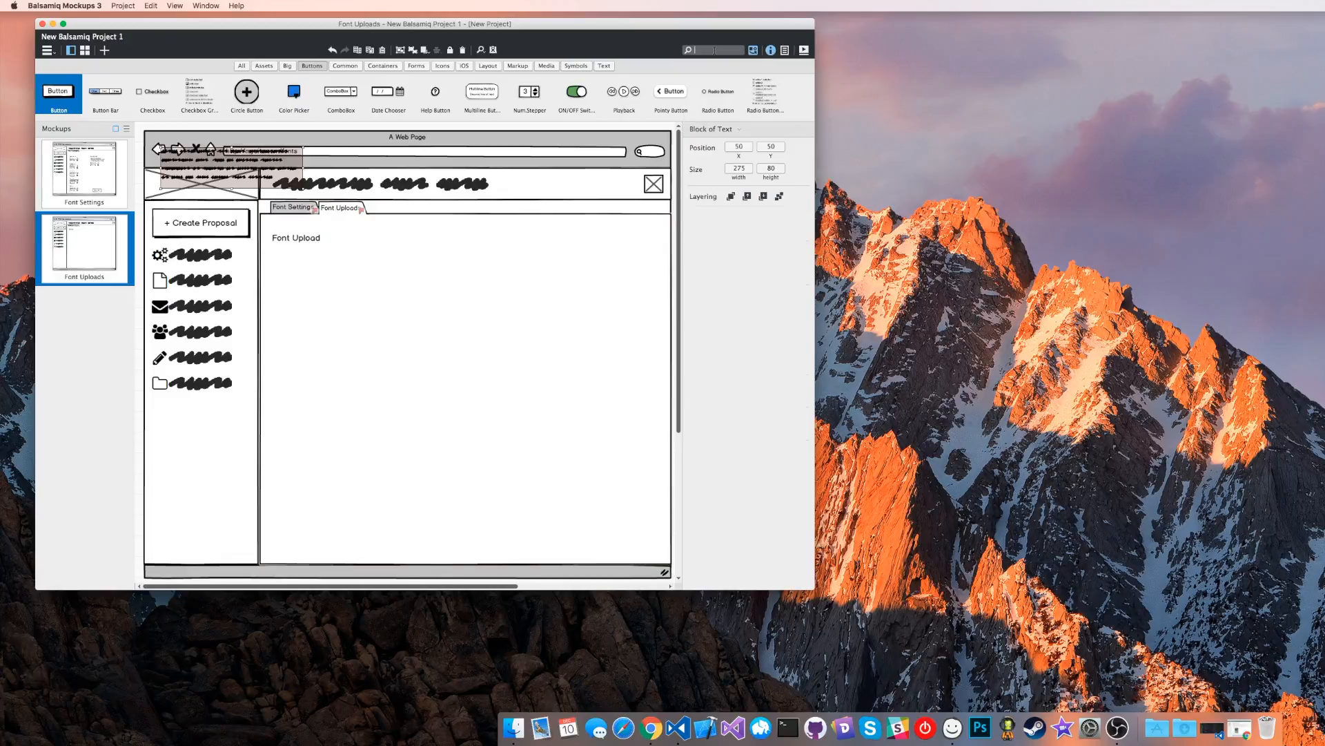
{"action": "left_click", "coordinate": [329, 259]}
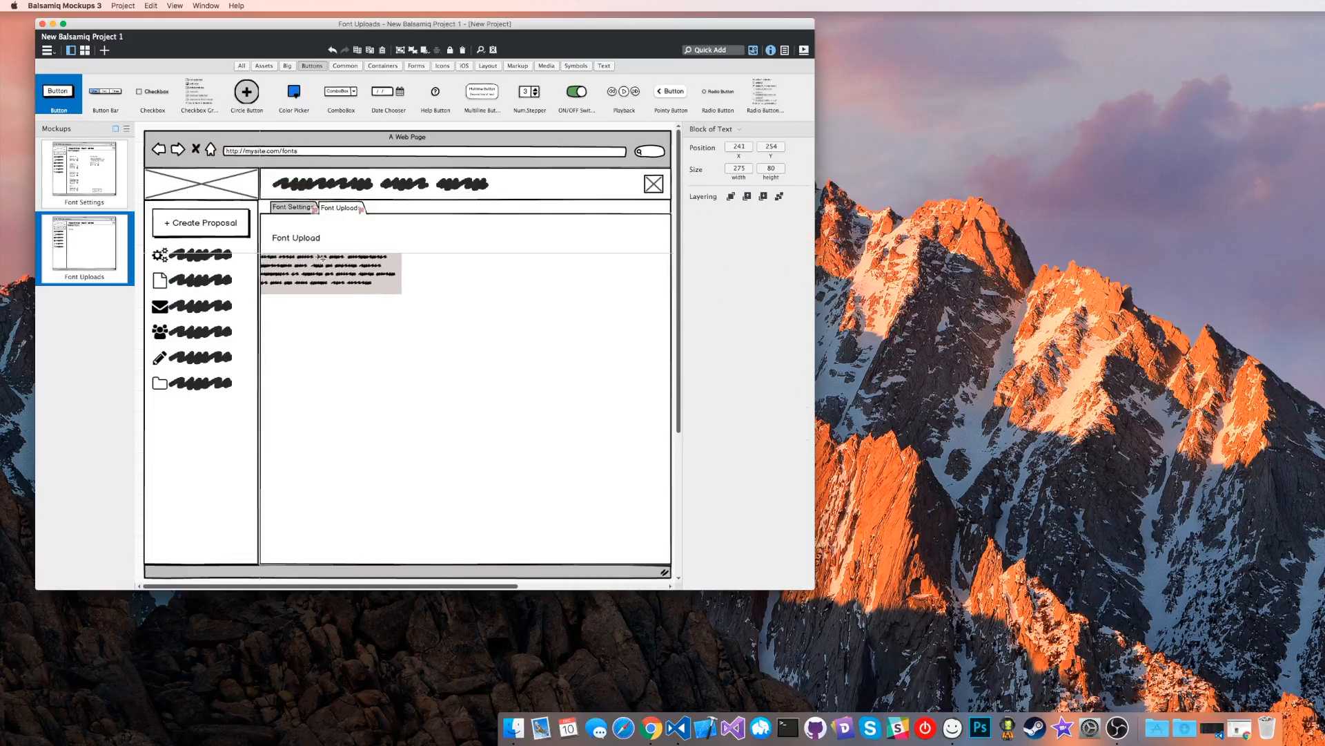
{"action": "left_click_drag", "start_coordinate": [328, 257], "coordinate": [329, 257]}
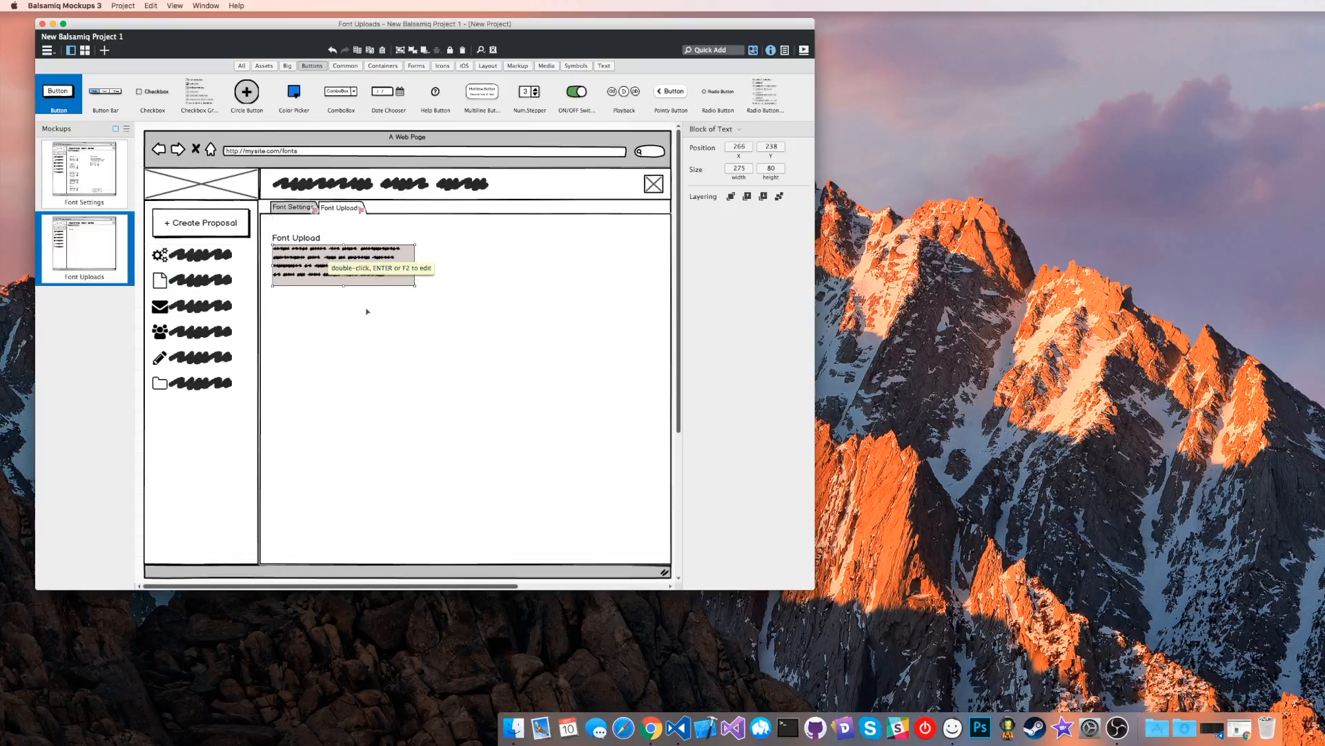
{"action": "left_click", "coordinate": [361, 303]}
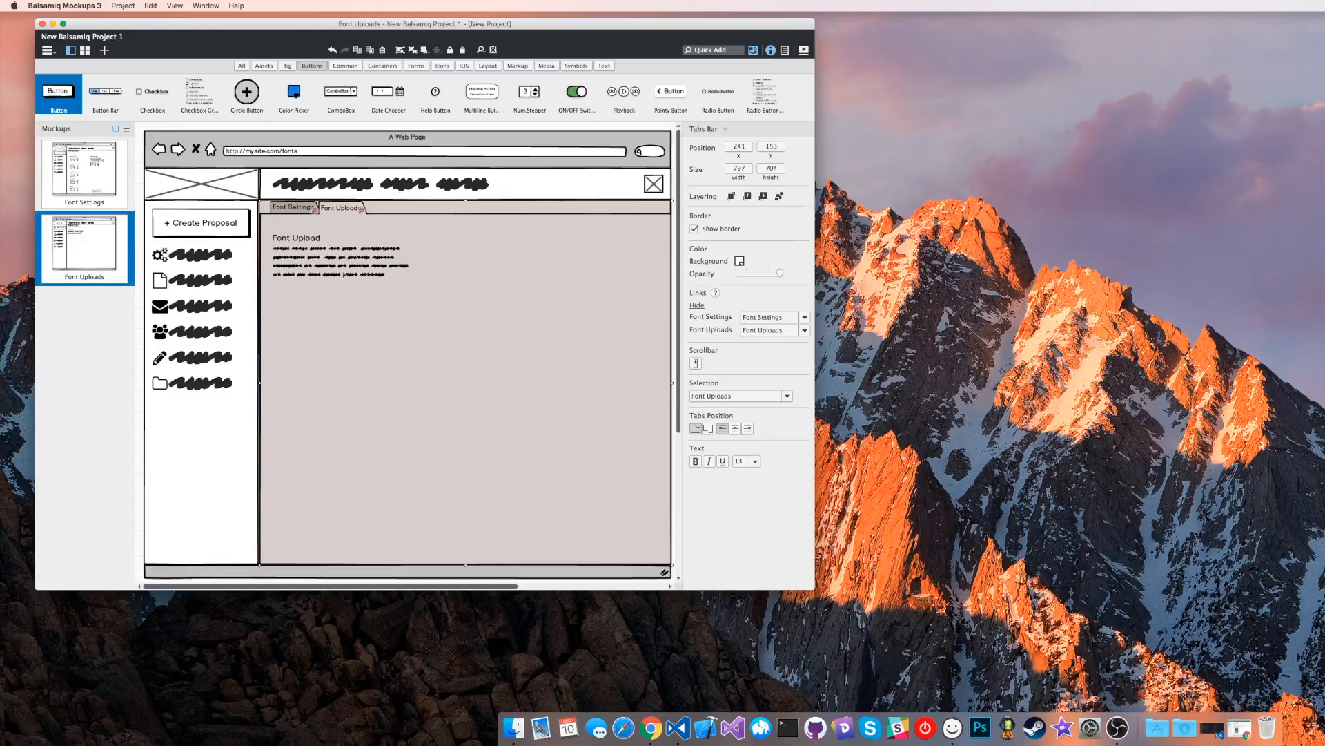
Try the Wireframe skin on the Font Uploads mockup and restore the Sketch skin.
{"action": "left_click", "coordinate": [347, 274]}
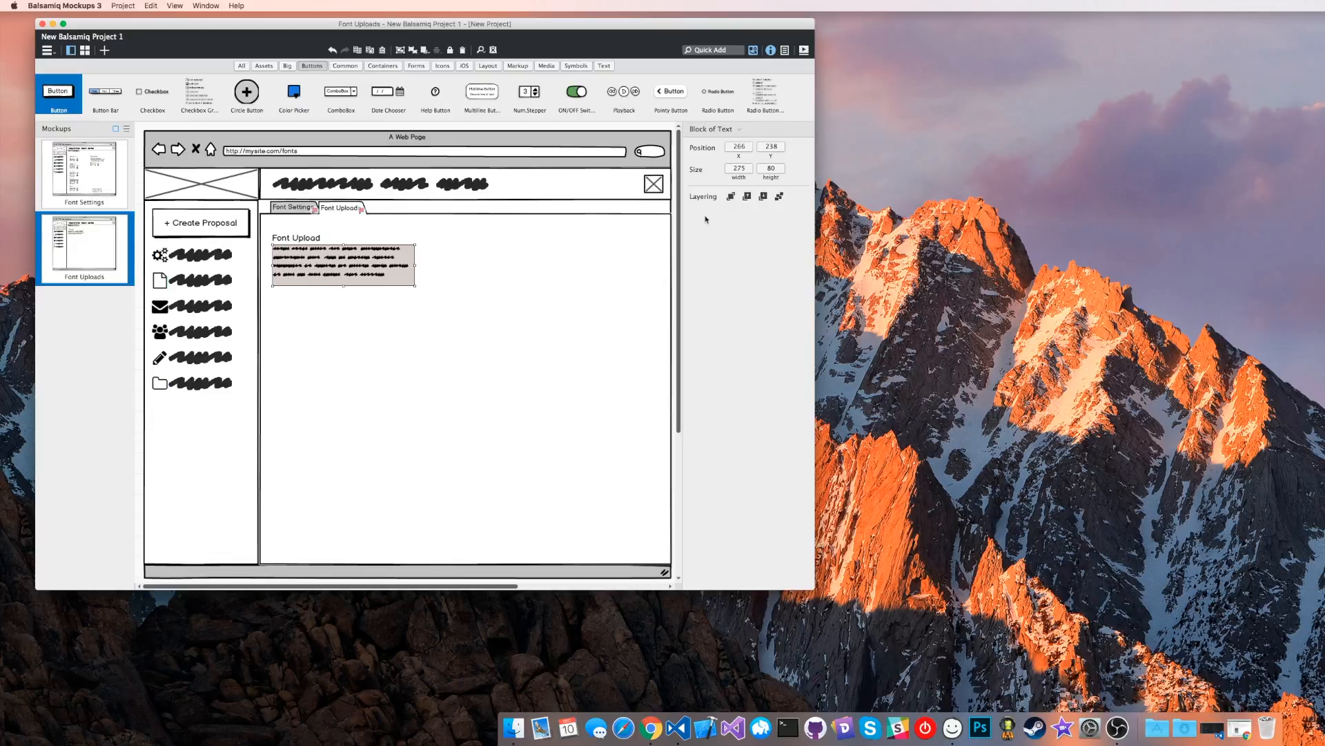
{"action": "left_click", "coordinate": [786, 51]}
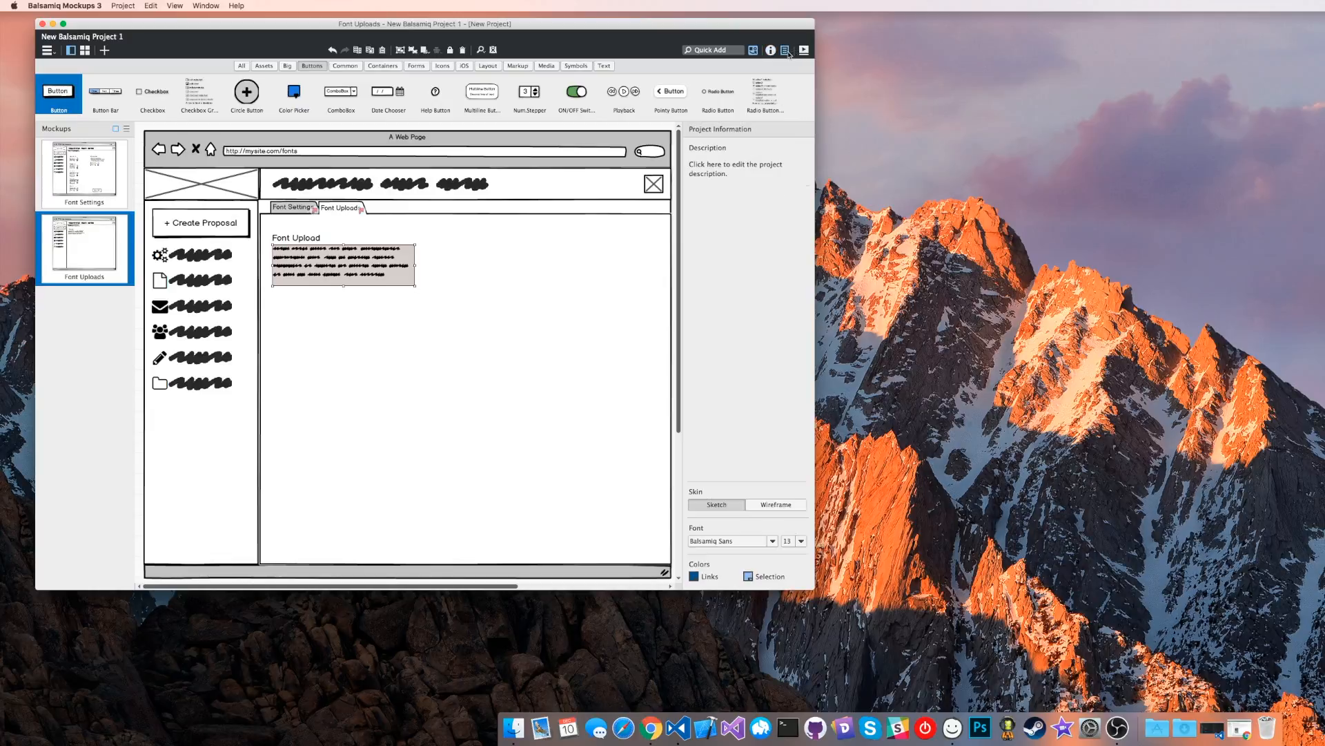
{"action": "left_click", "coordinate": [774, 505]}
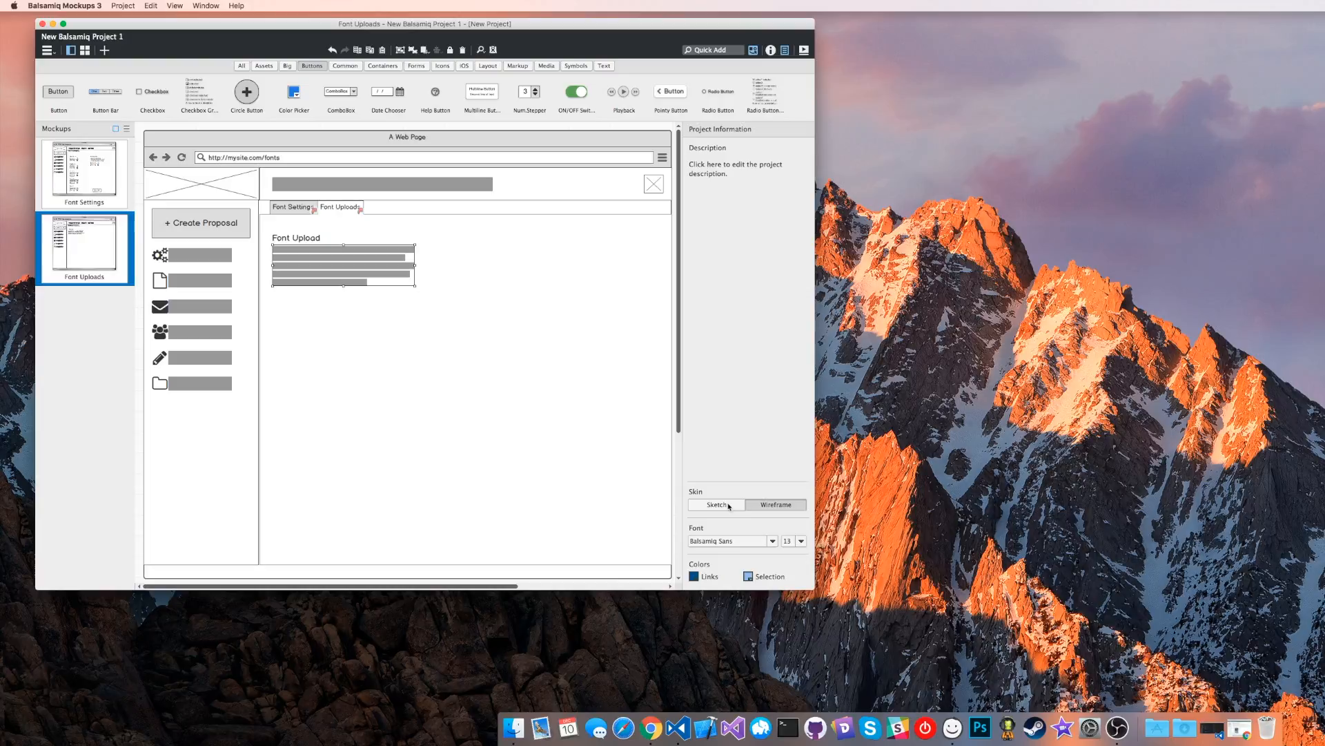
{"action": "left_click", "coordinate": [729, 505]}
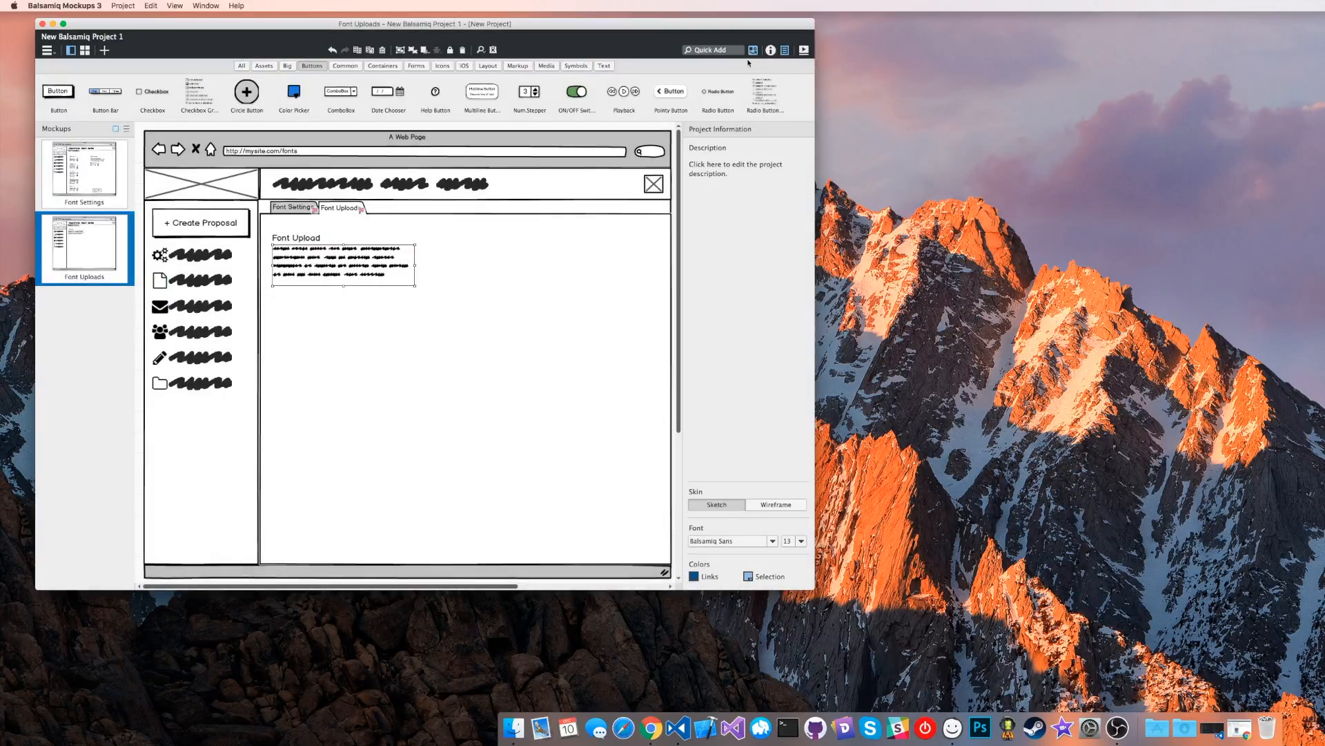
{"action": "left_click", "coordinate": [771, 50]}
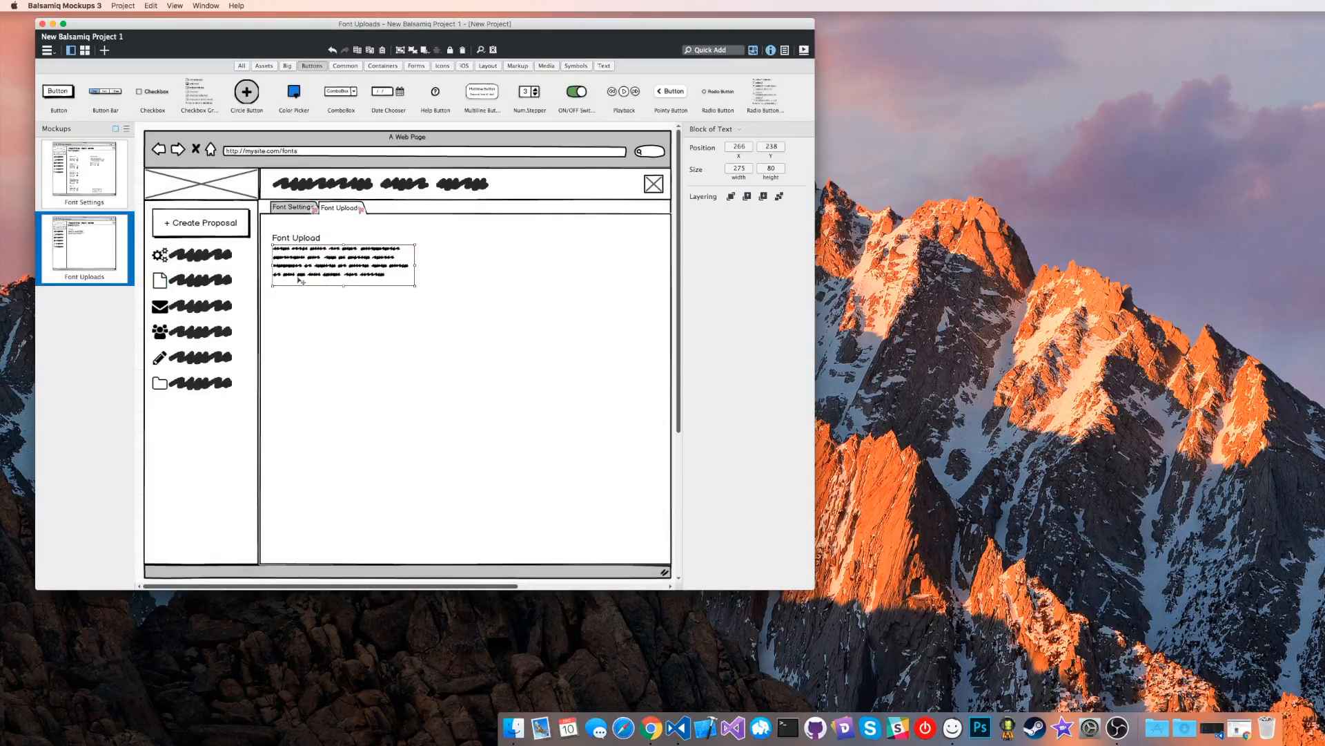
Replace the scribbled Block of Text under the Font Upload label with lorem ipsum placeholder text.
{"action": "double_click", "coordinate": [349, 269]}
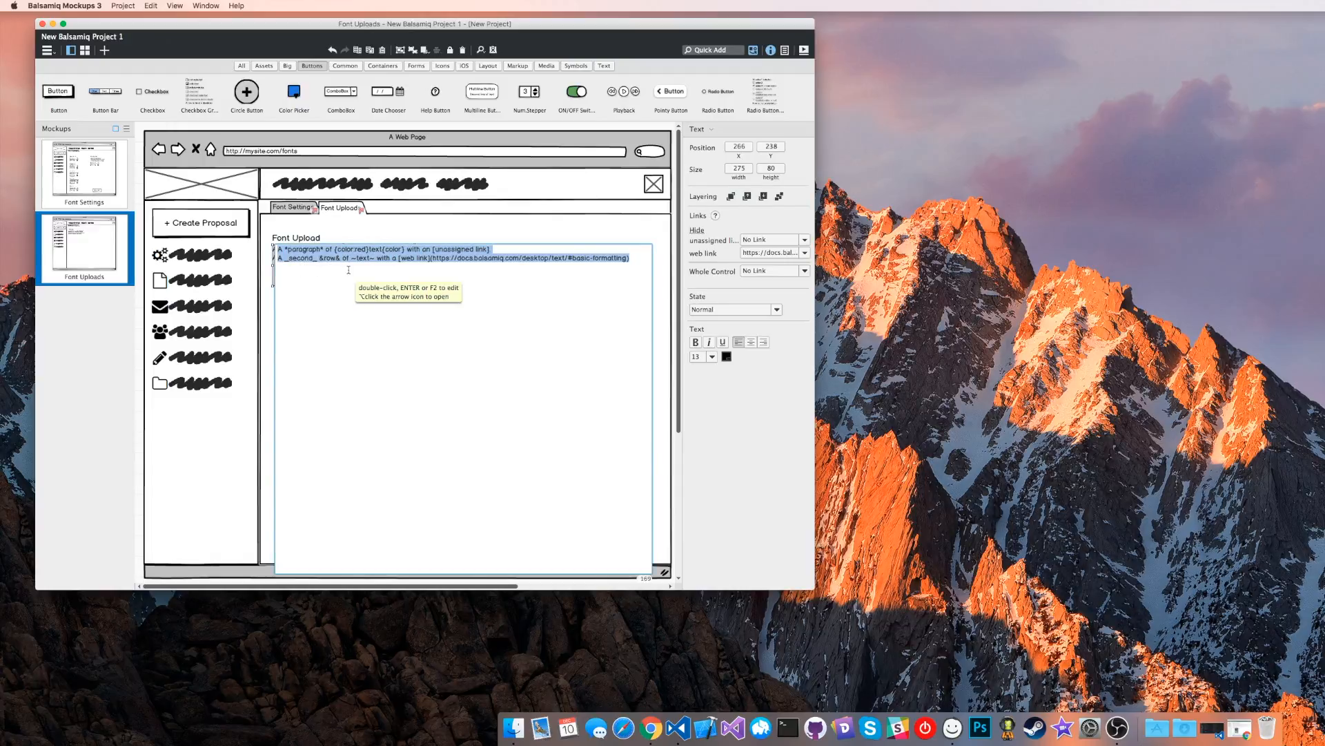
{"action": "left_click", "coordinate": [384, 224]}
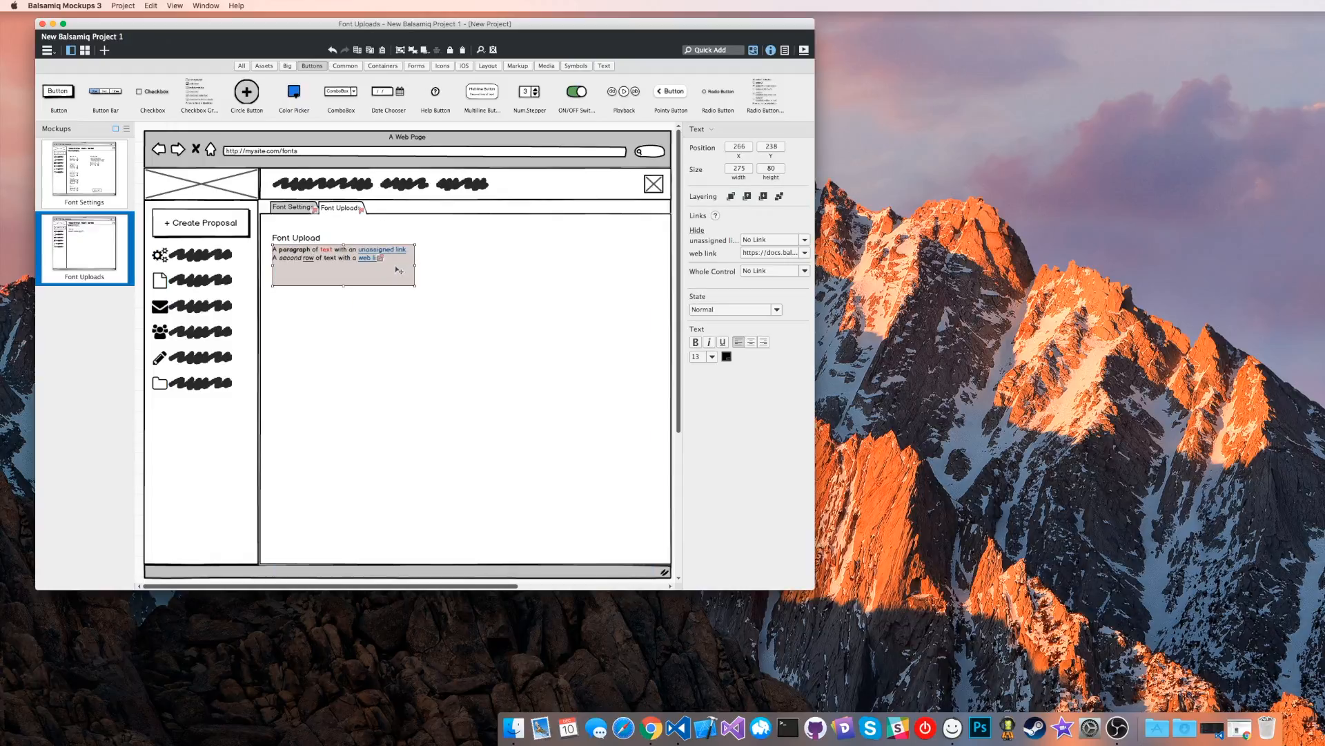
{"action": "double_click", "coordinate": [395, 266]}
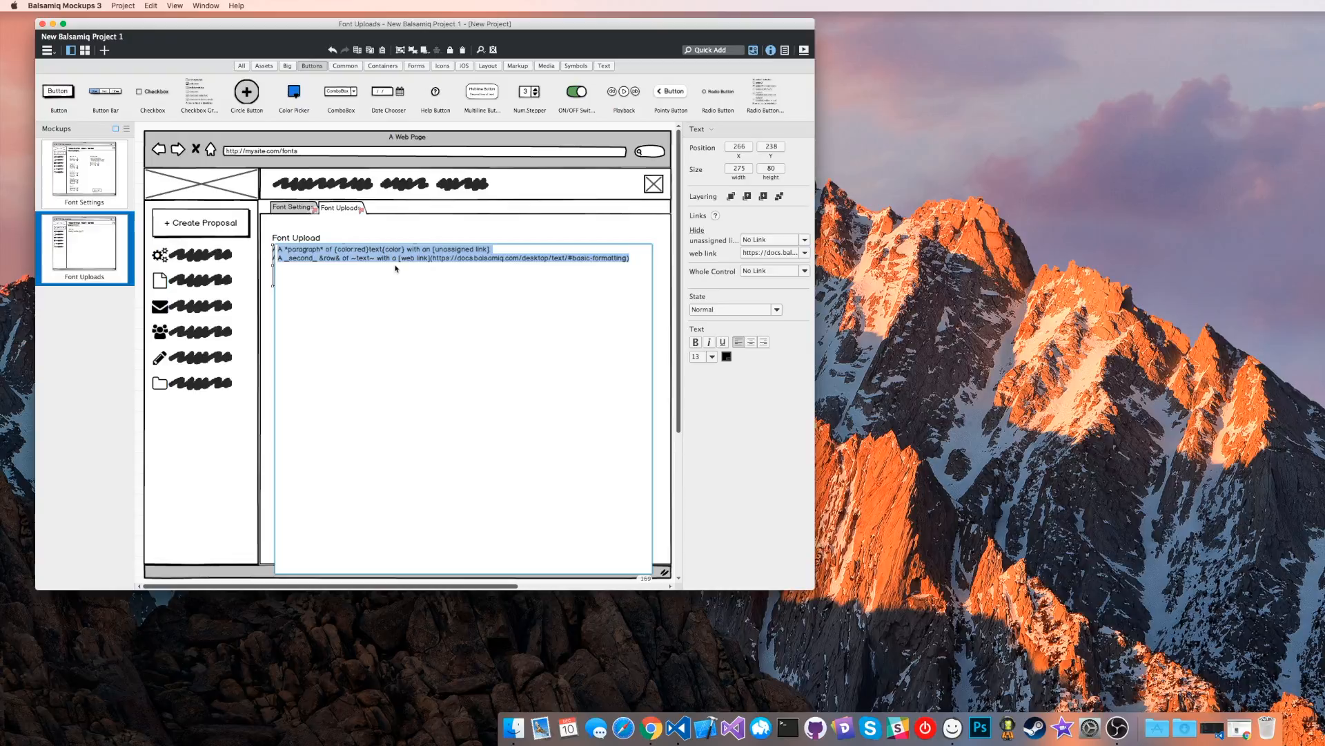
{"action": "type", "text": "lorem"}
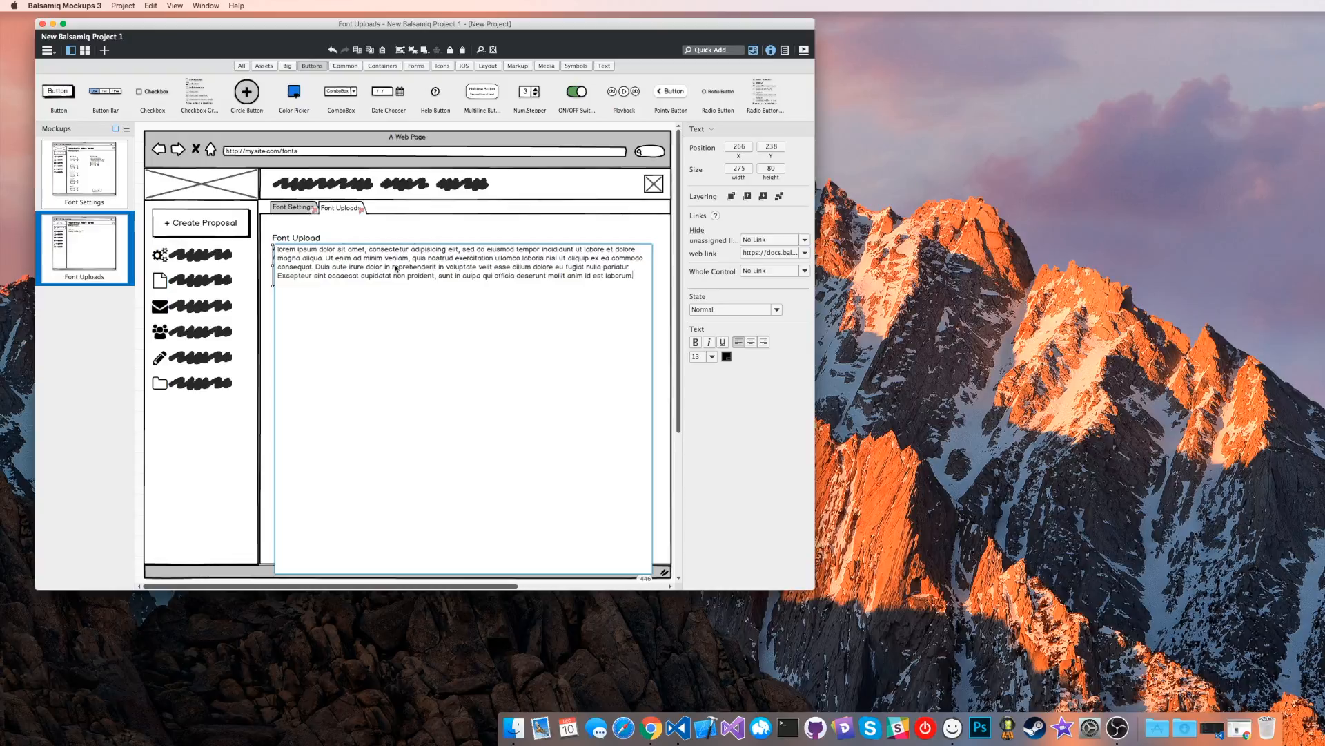
{"action": "key", "text": "Escape"}
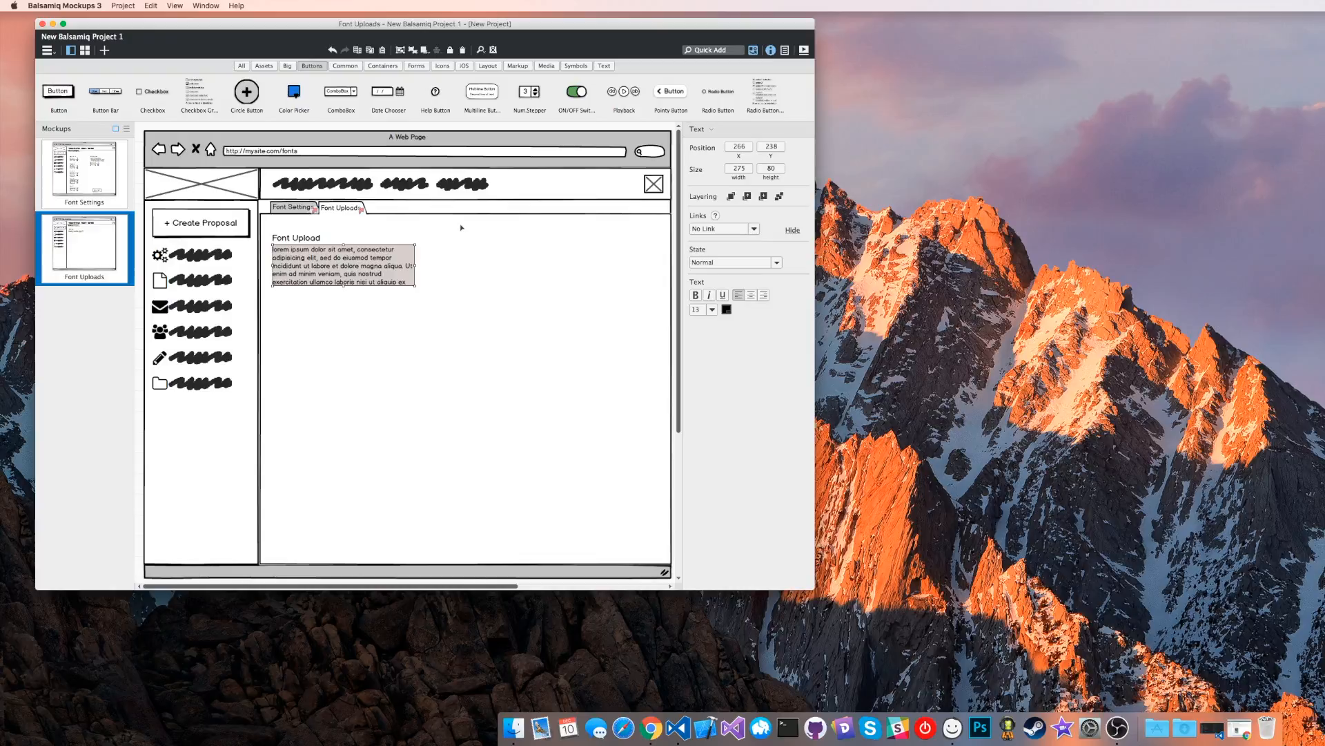
{"action": "left_click", "coordinate": [442, 292]}
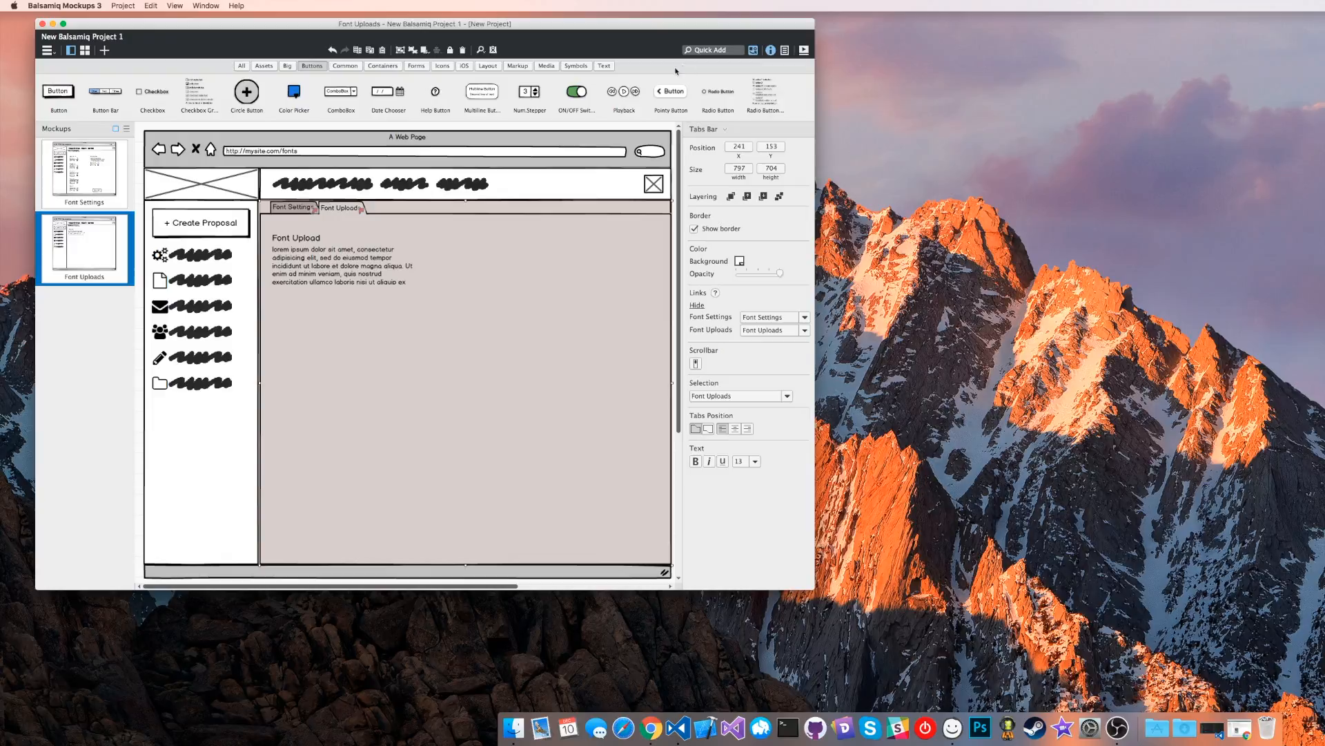
Add a Cloud Upload icon and place it in the empty area at X 607, Y 318.
{"action": "left_click", "coordinate": [707, 49]}
{"action": "type", "text": "up"}
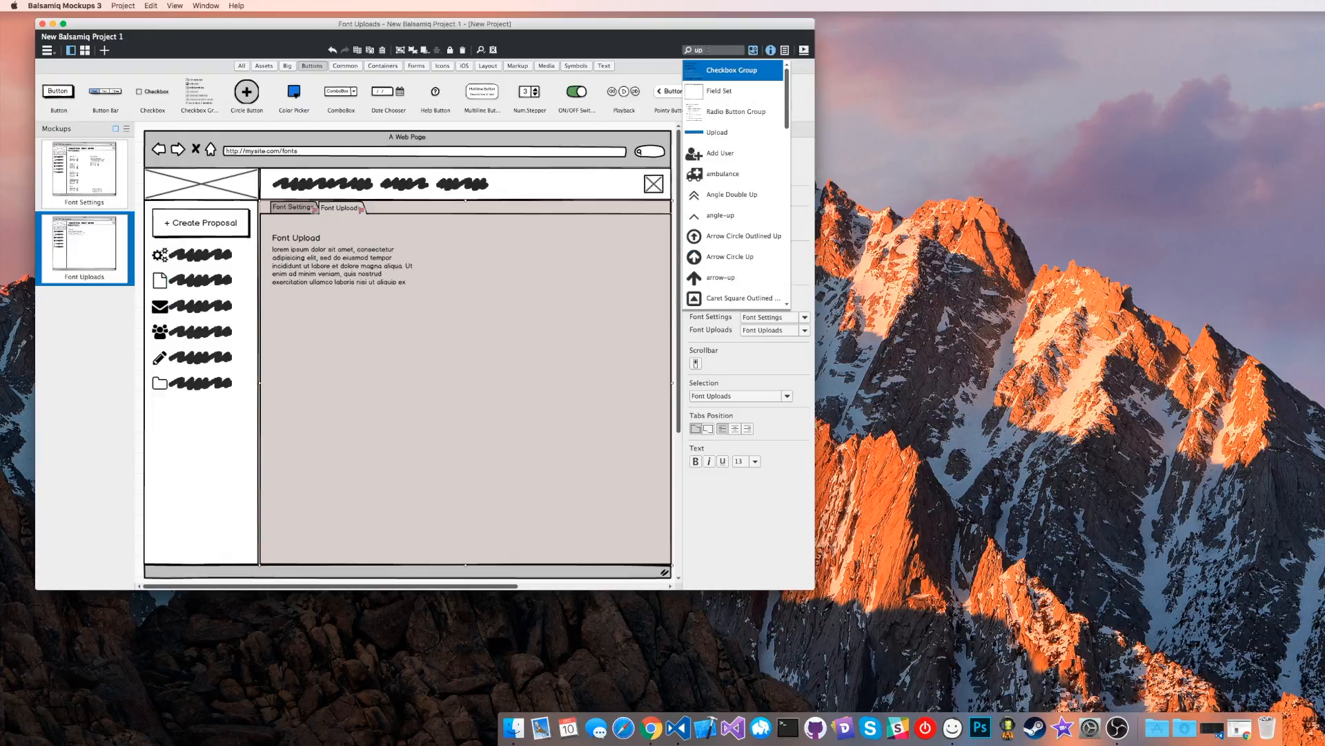
{"action": "type", "text": "l"}
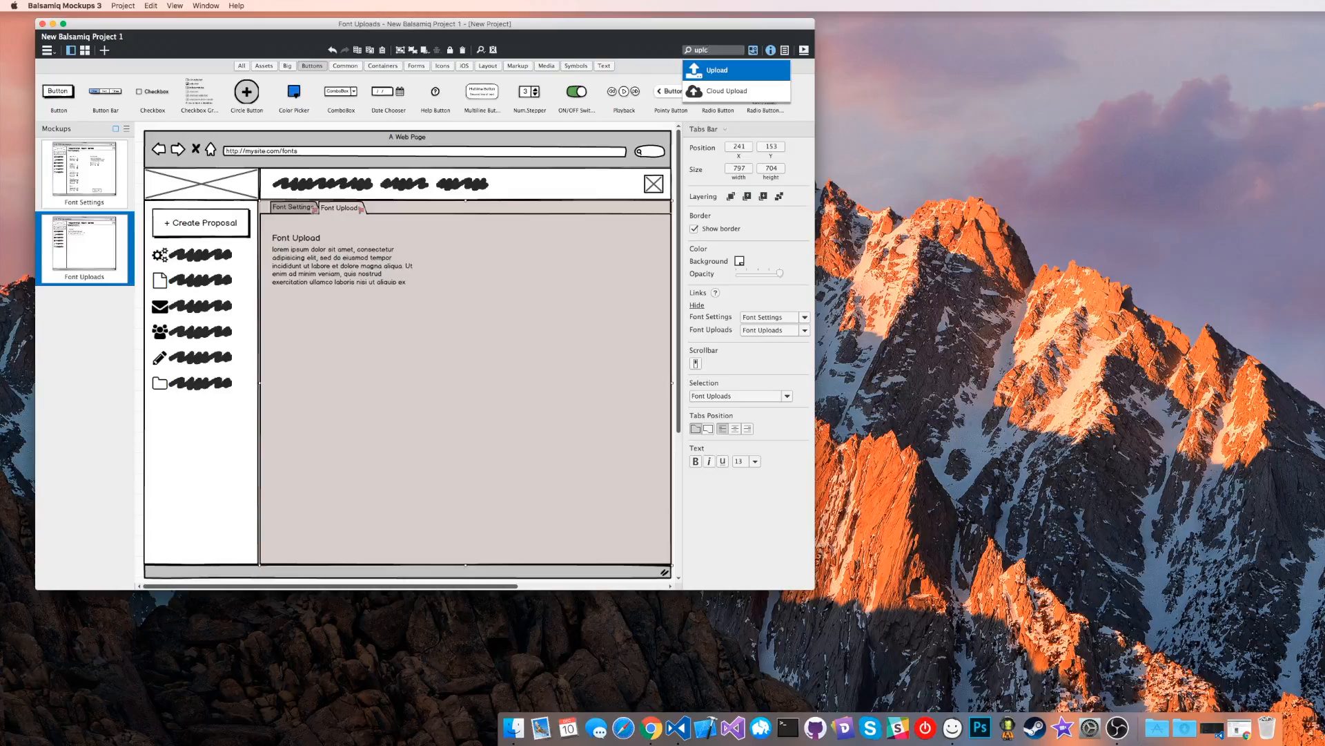
{"action": "type", "text": "o"}
{"action": "left_click", "coordinate": [714, 94]}
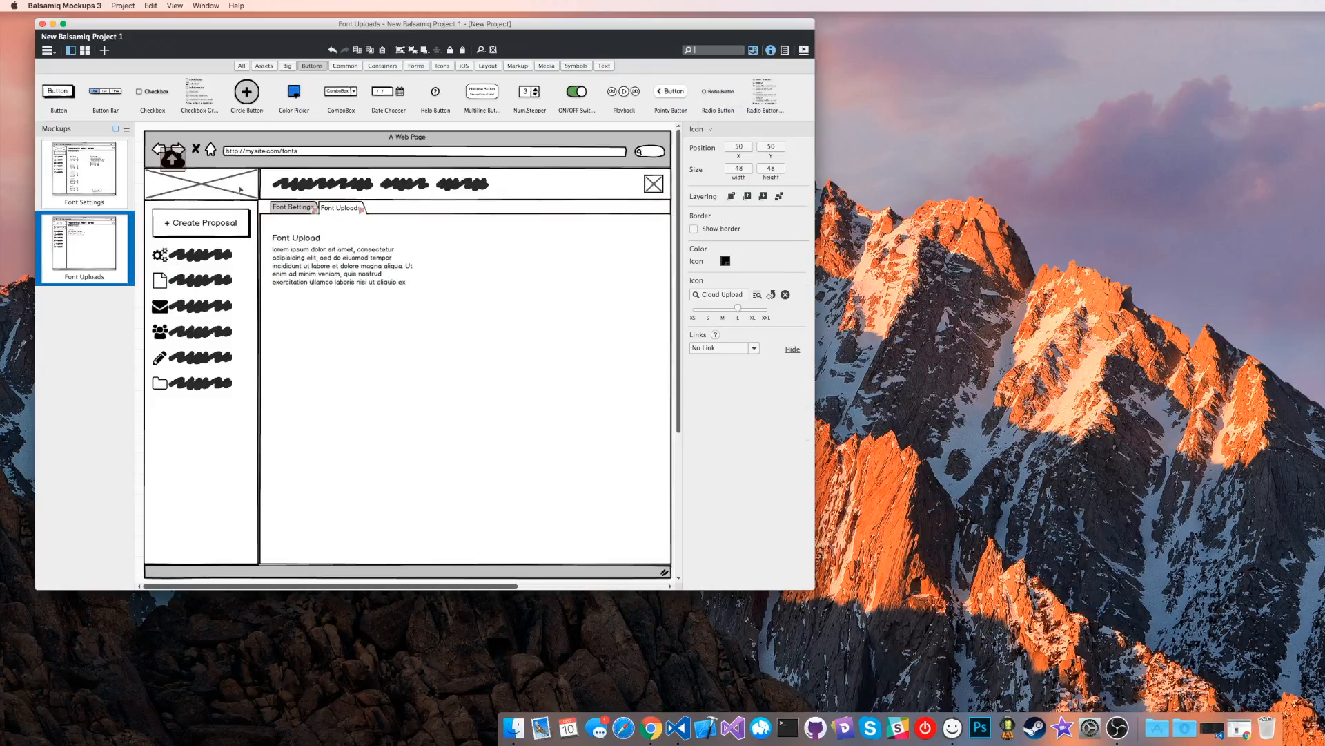
{"action": "left_click_drag", "start_coordinate": [173, 161], "coordinate": [462, 298]}
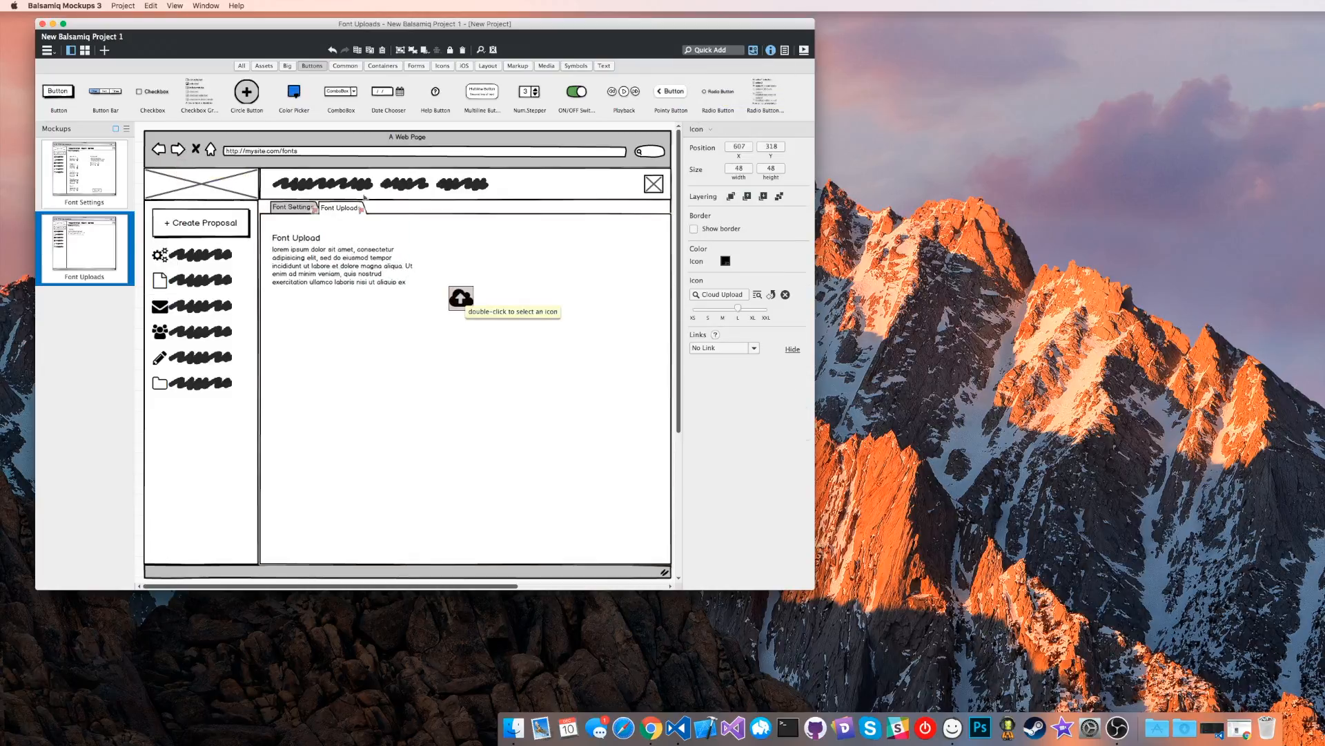
Add a 138 by 117 rectangle below the lorem ipsum text and centre the Cloud Upload icon in it at X 311, Y 361.
{"action": "left_click", "coordinate": [716, 50]}
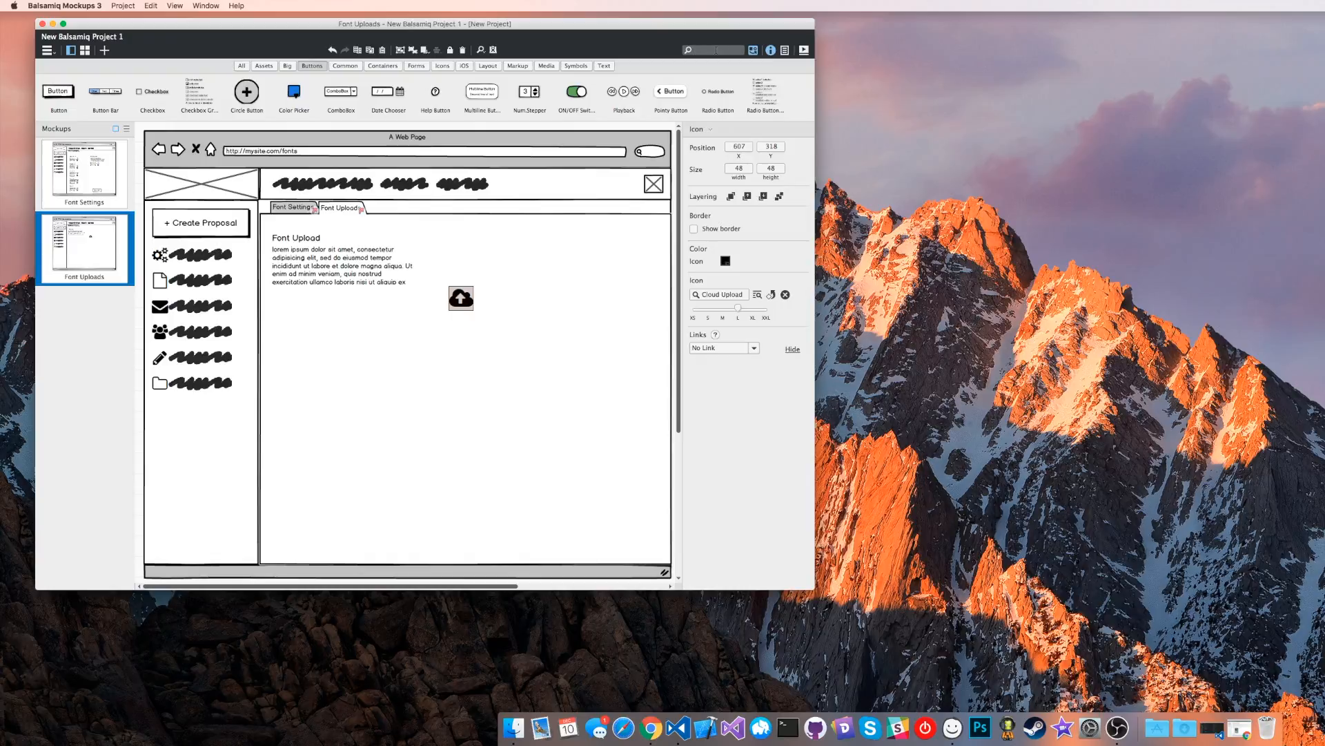
{"action": "type", "text": "rect"}
{"action": "key", "text": "Return"}
{"action": "left_click_drag", "start_coordinate": [187, 165], "coordinate": [318, 319]}
{"action": "left_click_drag", "start_coordinate": [466, 301], "coordinate": [312, 327]}
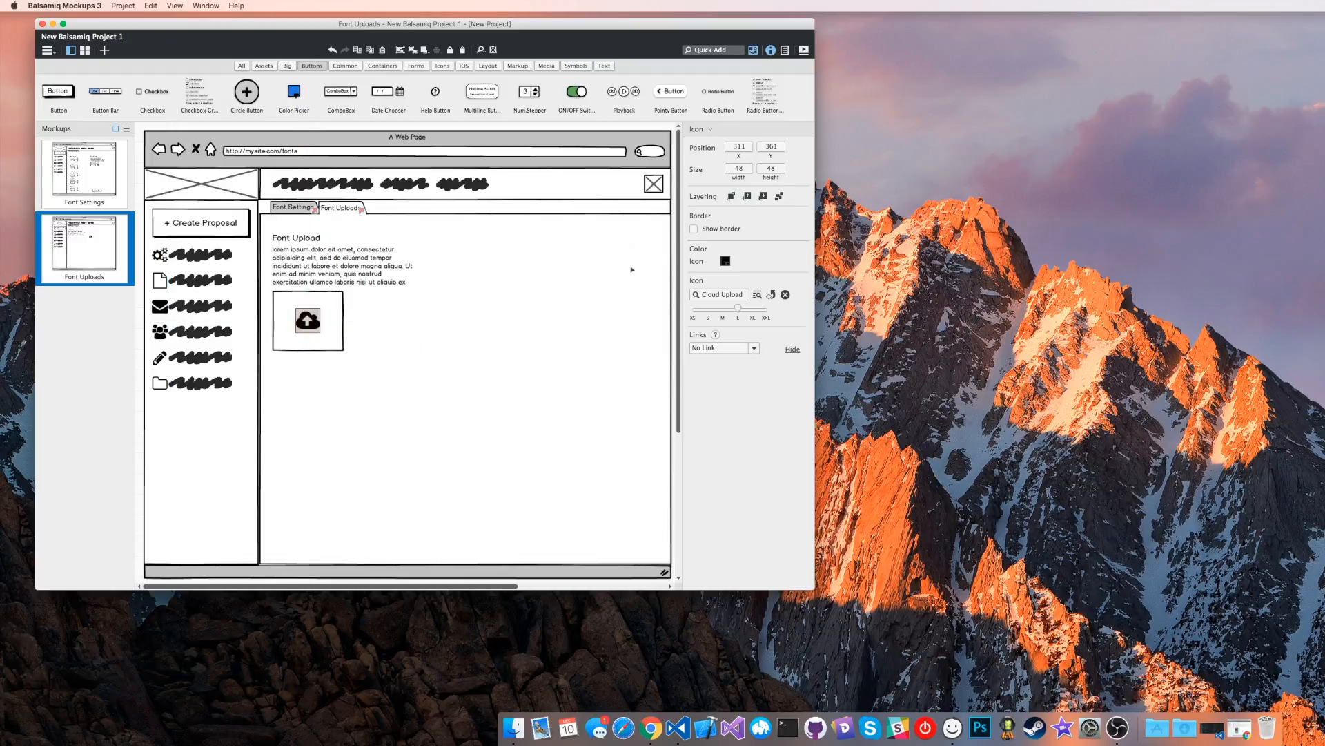
Group the rectangle with the Cloud Upload icon inside it.
{"action": "left_click", "coordinate": [427, 307]}
{"action": "left_click", "coordinate": [309, 322]}
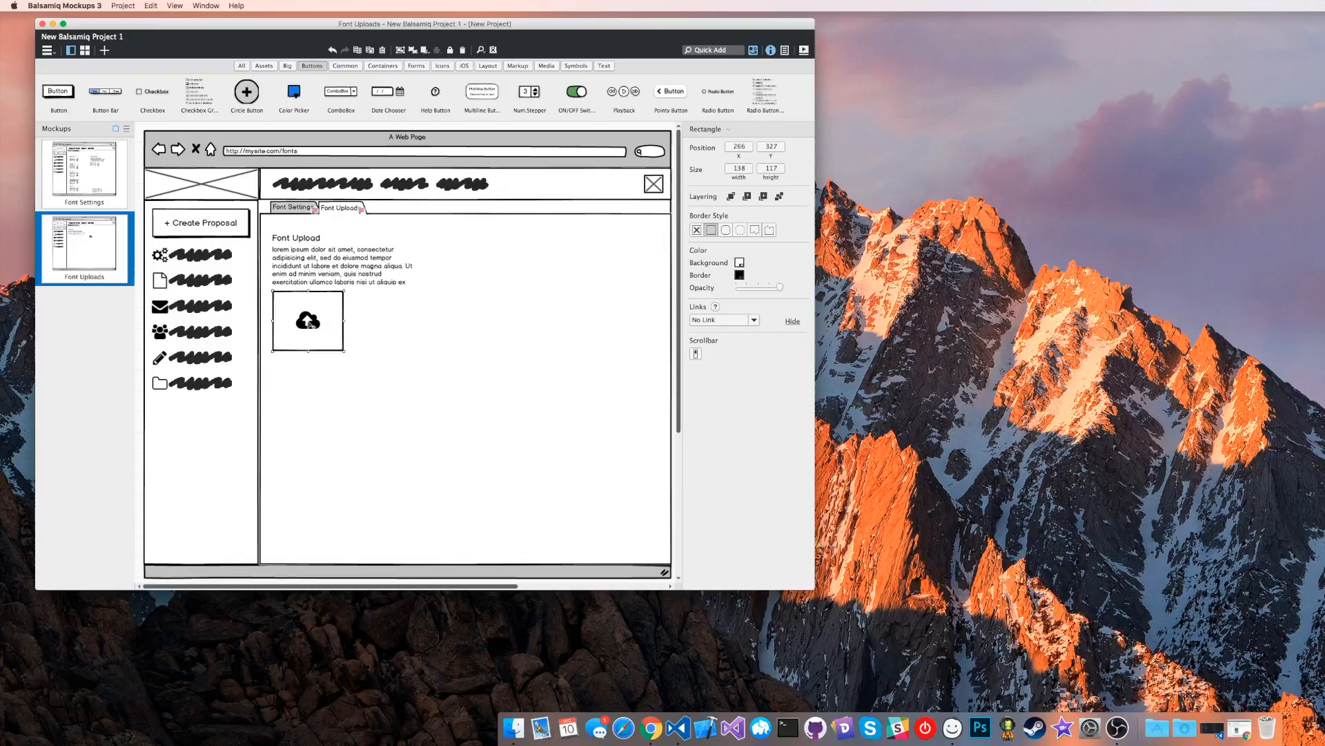
{"action": "left_click", "coordinate": [428, 324]}
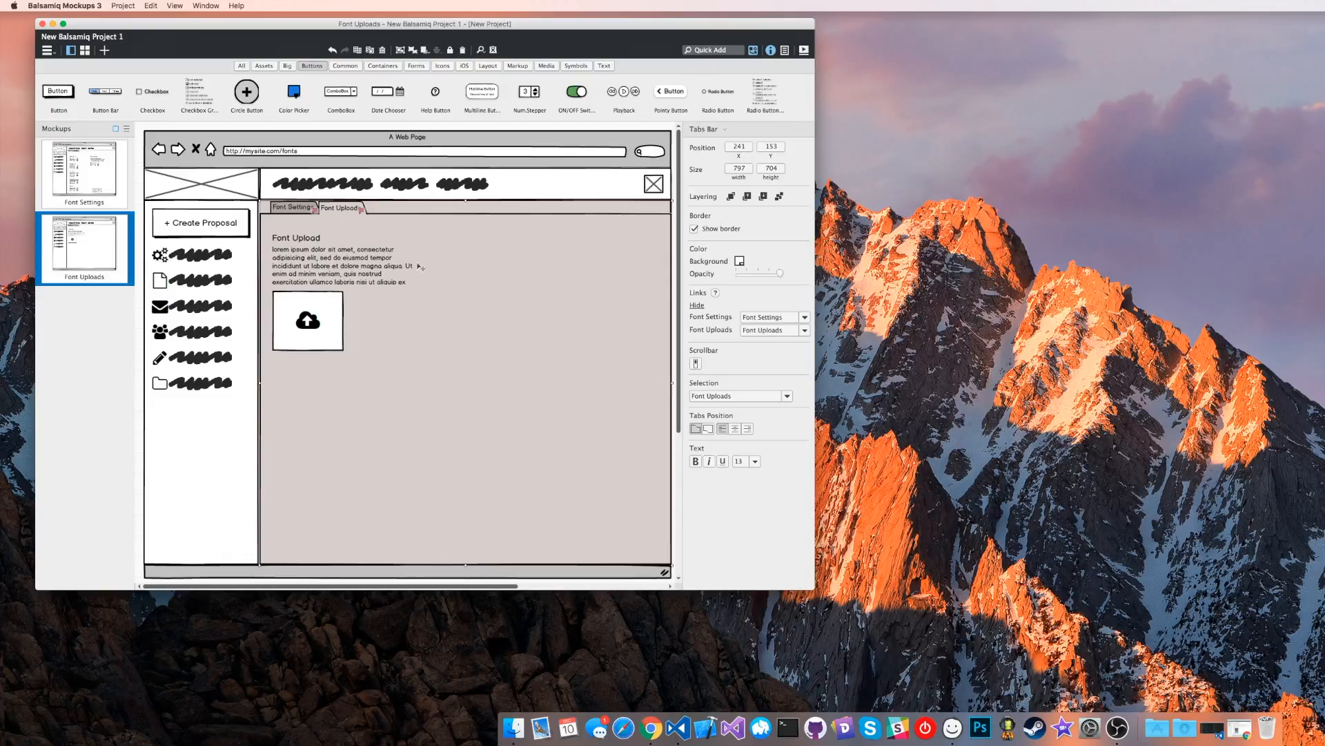
Add a Text Input below the upload box at X 266, Y 452 and widen it to 138 to match the box.
{"action": "left_click", "coordinate": [718, 50]}
{"action": "type", "text": "input"}
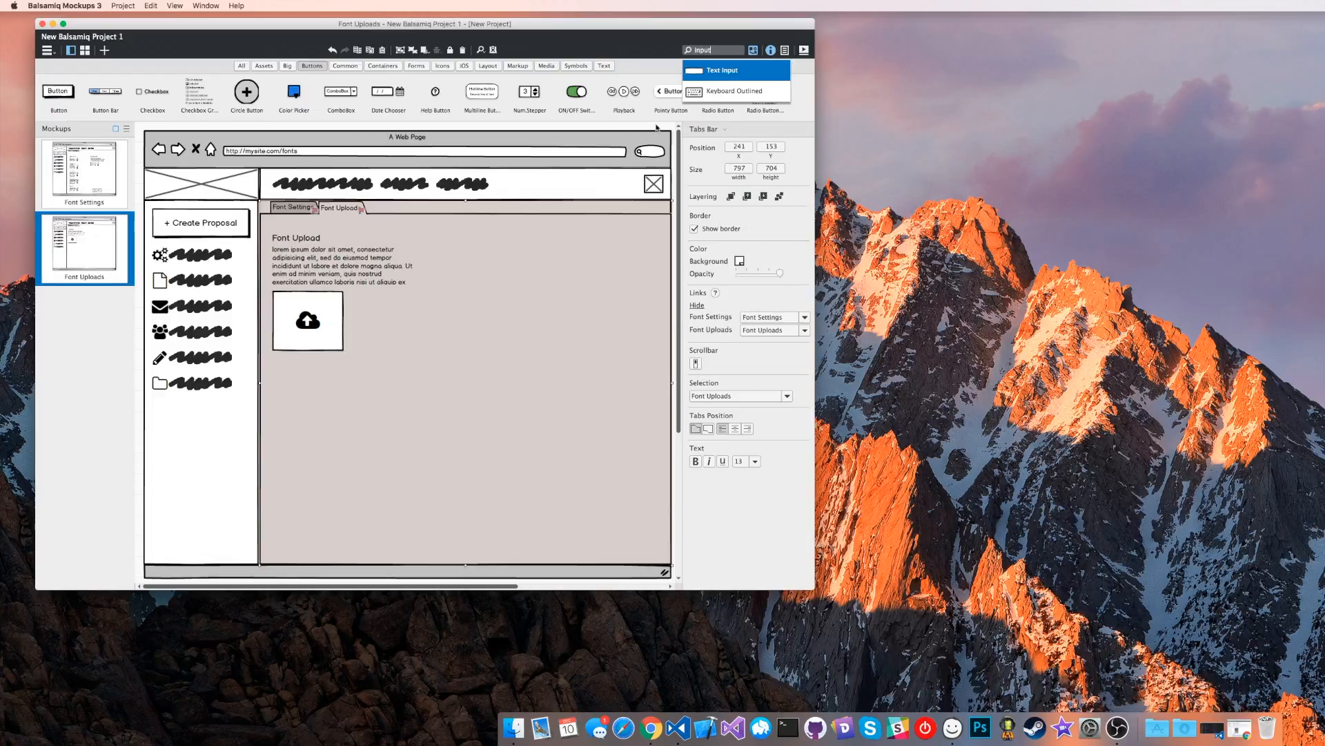
{"action": "key", "text": "Return"}
{"action": "left_click_drag", "start_coordinate": [181, 161], "coordinate": [293, 365]}
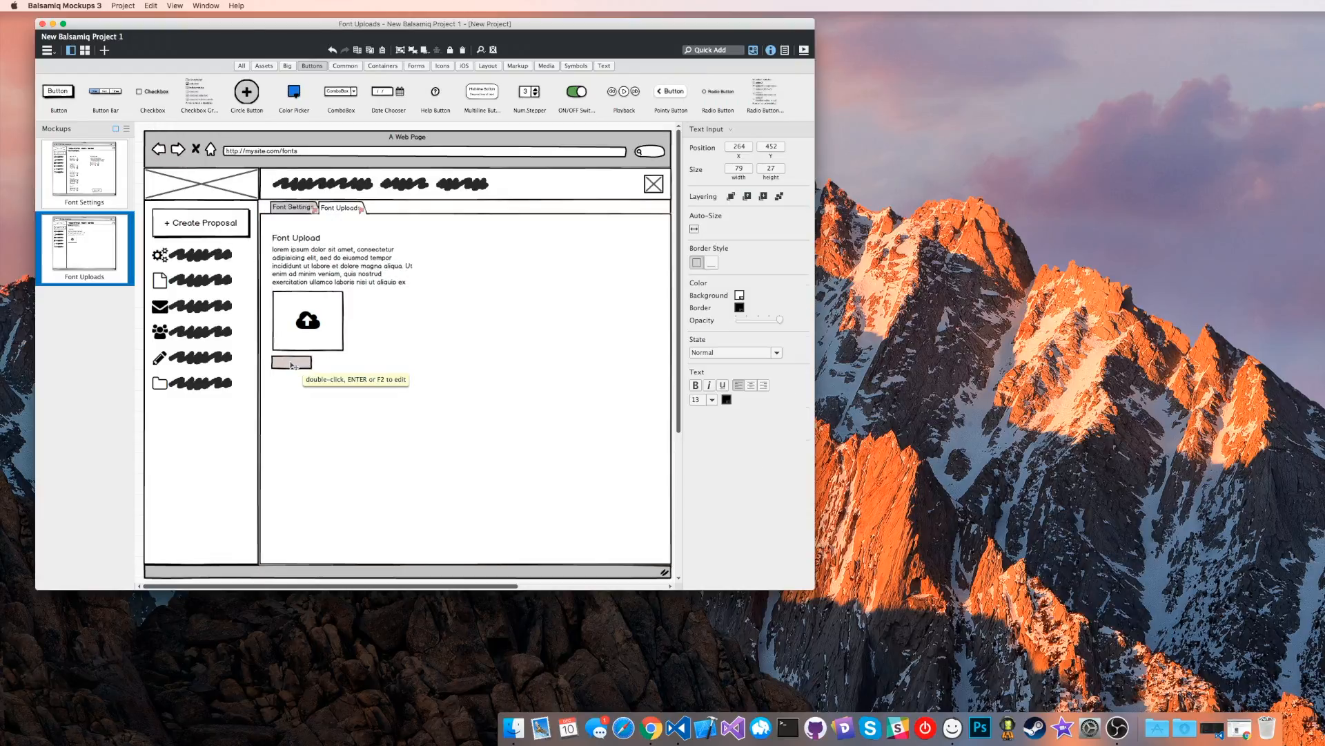
{"action": "left_click_drag", "start_coordinate": [312, 363], "coordinate": [351, 362]}
Set the text of the input field below the upload box to Font Name.
{"action": "double_click", "coordinate": [322, 366]}
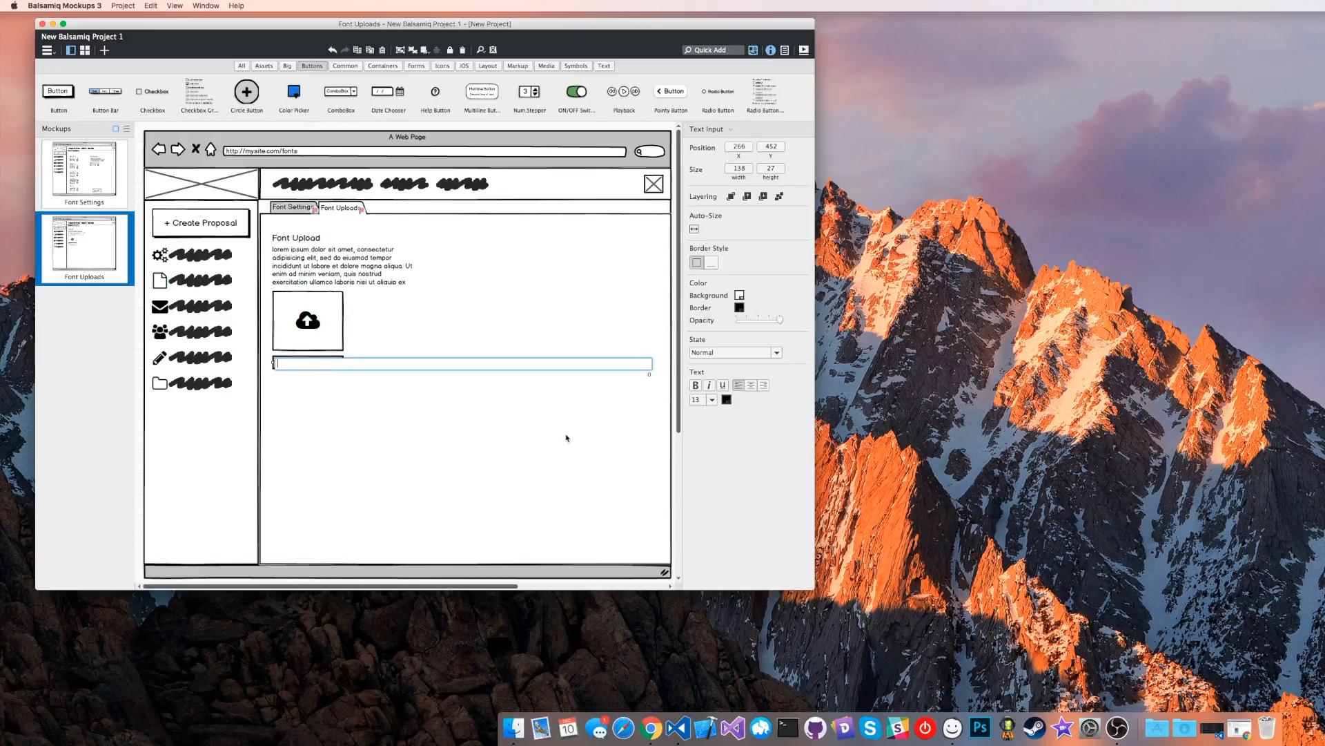
{"action": "type", "text": "Font Name"}
{"action": "key", "text": "Return"}
{"action": "left_click", "coordinate": [423, 376]}
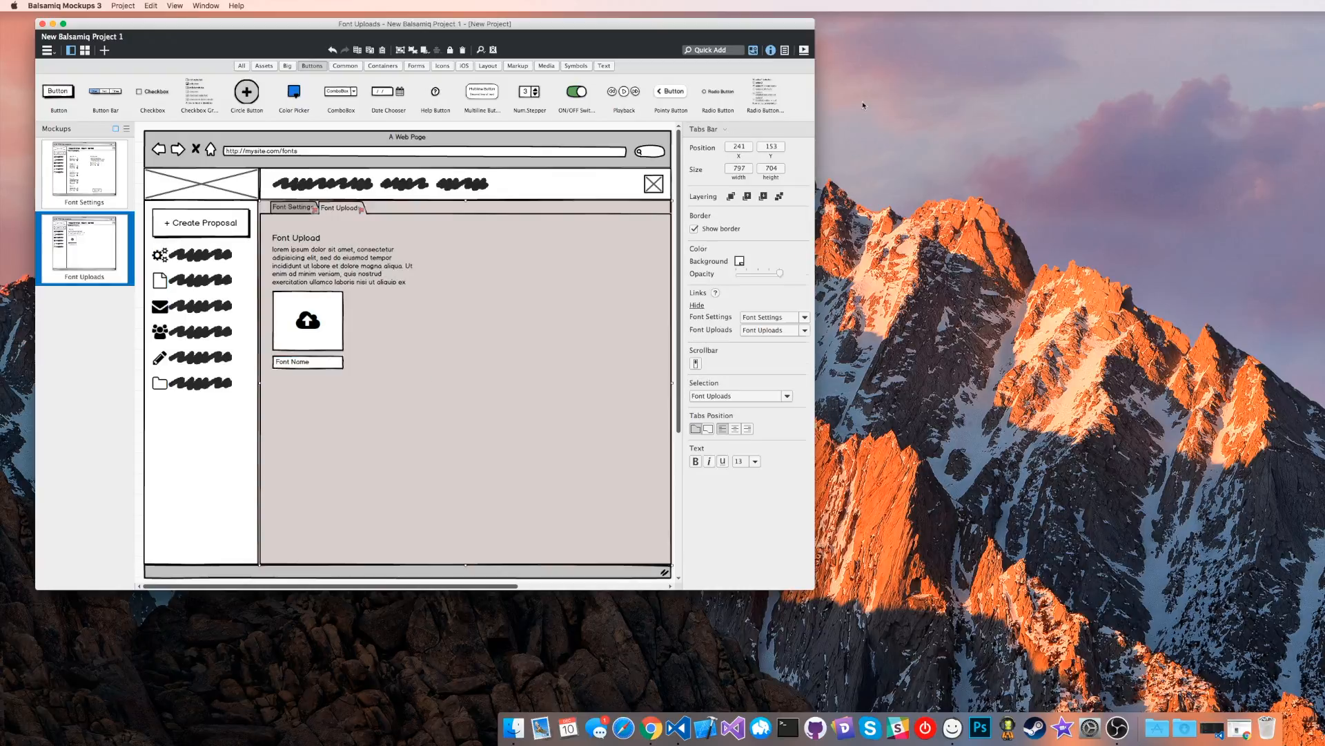
Add a 138 by 54 button below the Font Name input at X 266, Y 491 and label it Submit.
{"action": "left_click", "coordinate": [715, 50]}
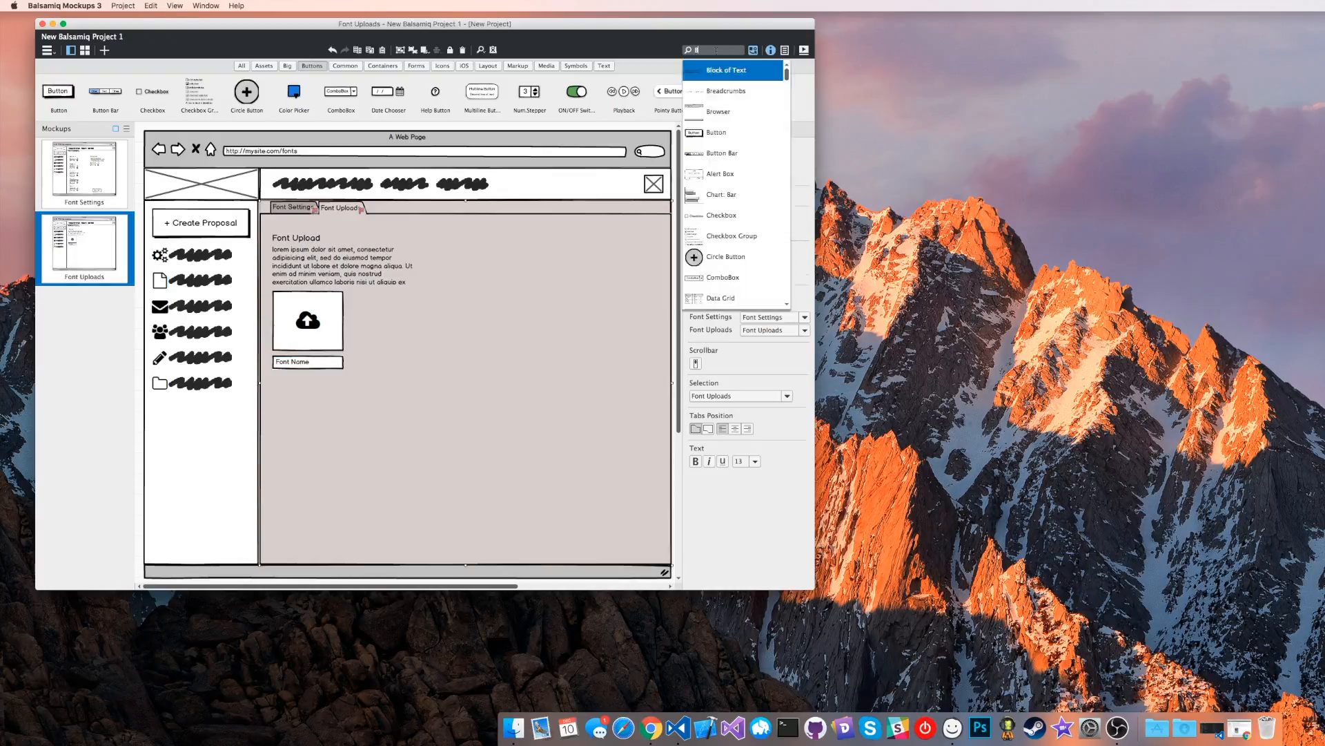
{"action": "type", "text": "Button"}
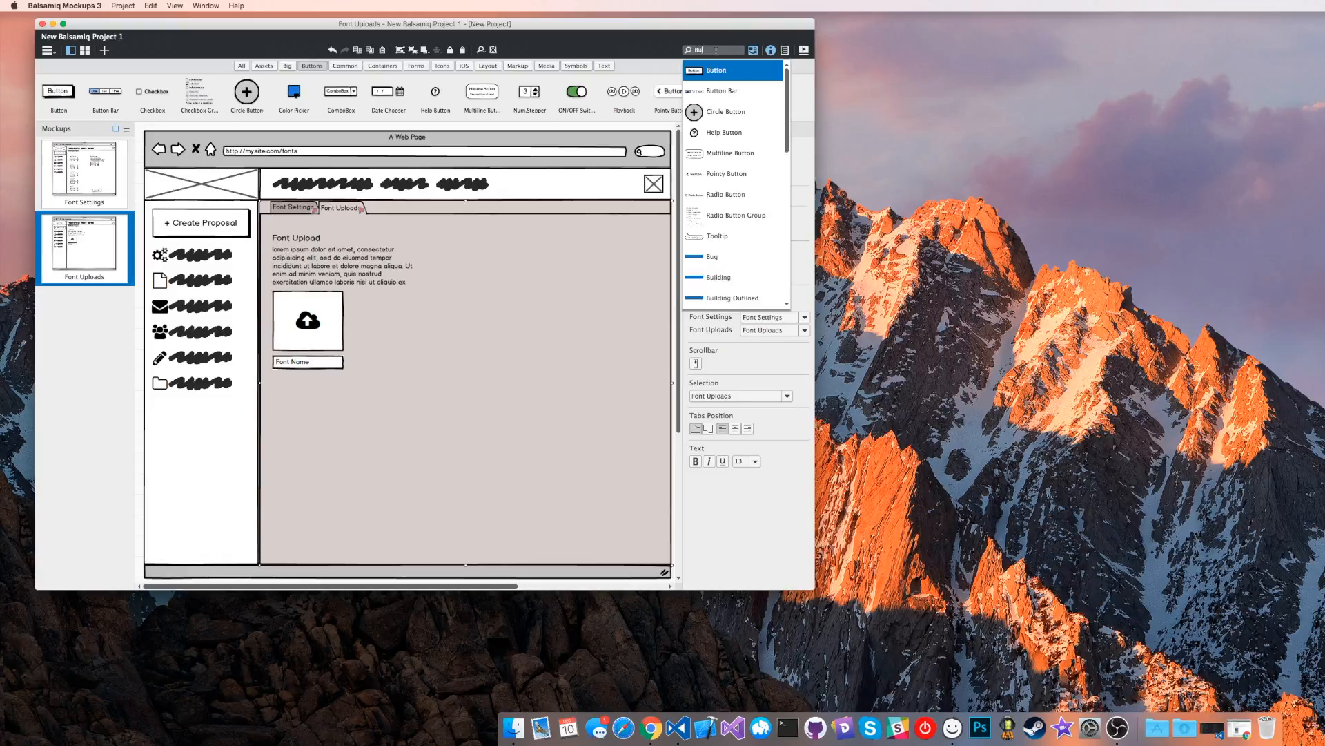
{"action": "key", "text": "Return"}
{"action": "left_click_drag", "start_coordinate": [185, 161], "coordinate": [309, 403]}
{"action": "double_click", "coordinate": [314, 392]}
{"action": "type", "text": "Submit"}
{"action": "key", "text": "Return"}
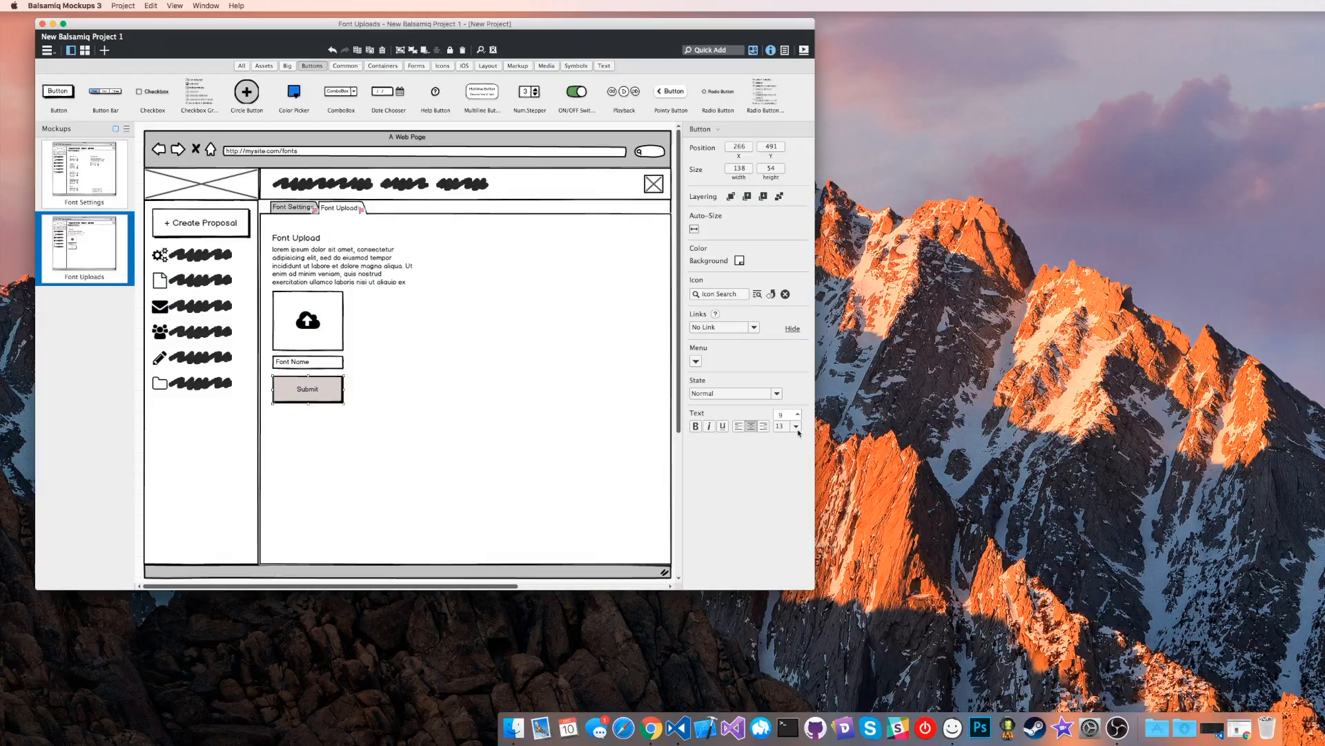
Increase the font size of the Submit button's label on the Font Uploads mockup.
{"action": "left_click", "coordinate": [796, 426]}
{"action": "left_click", "coordinate": [789, 354]}
{"action": "left_click", "coordinate": [502, 373]}
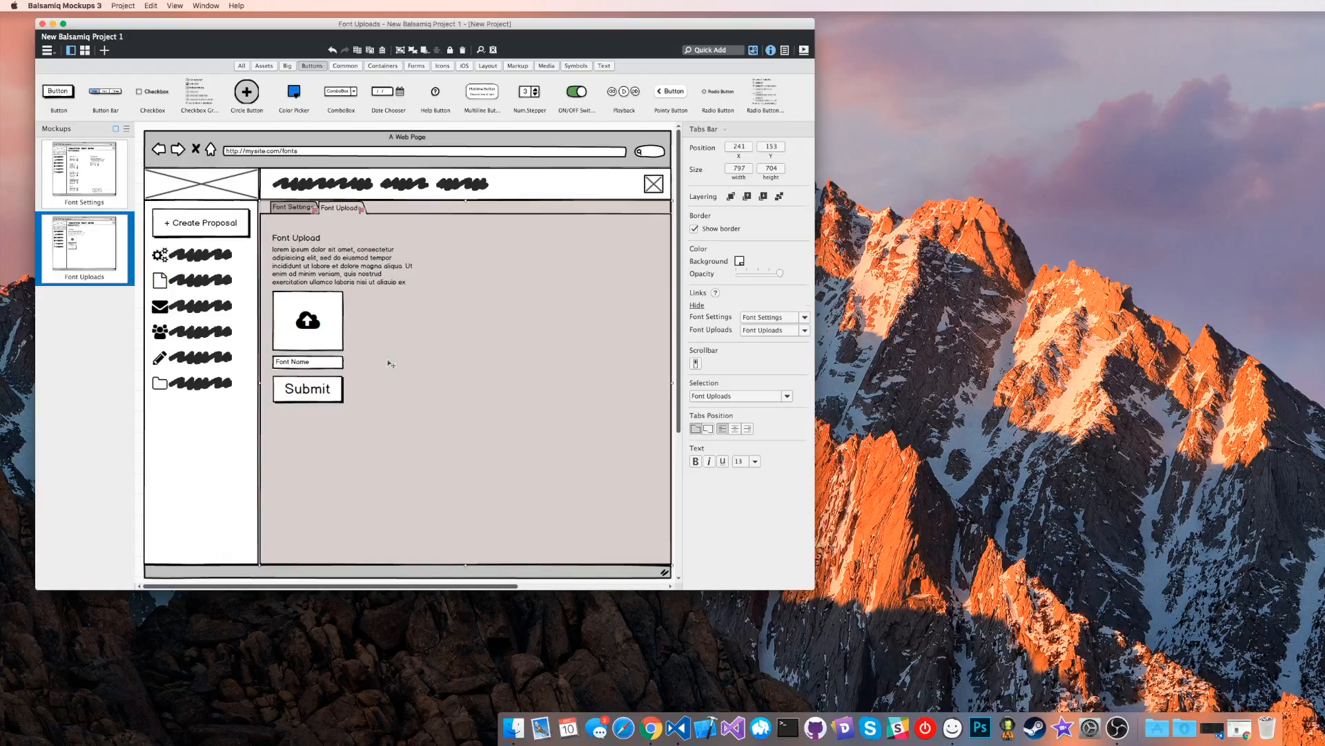
Move the lorem ipsum text to the right and raise the upload box, Font Name input and Submit button together to Y 238.
{"action": "left_click_drag", "start_coordinate": [306, 265], "coordinate": [399, 263]}
{"action": "left_click", "coordinate": [284, 337]}
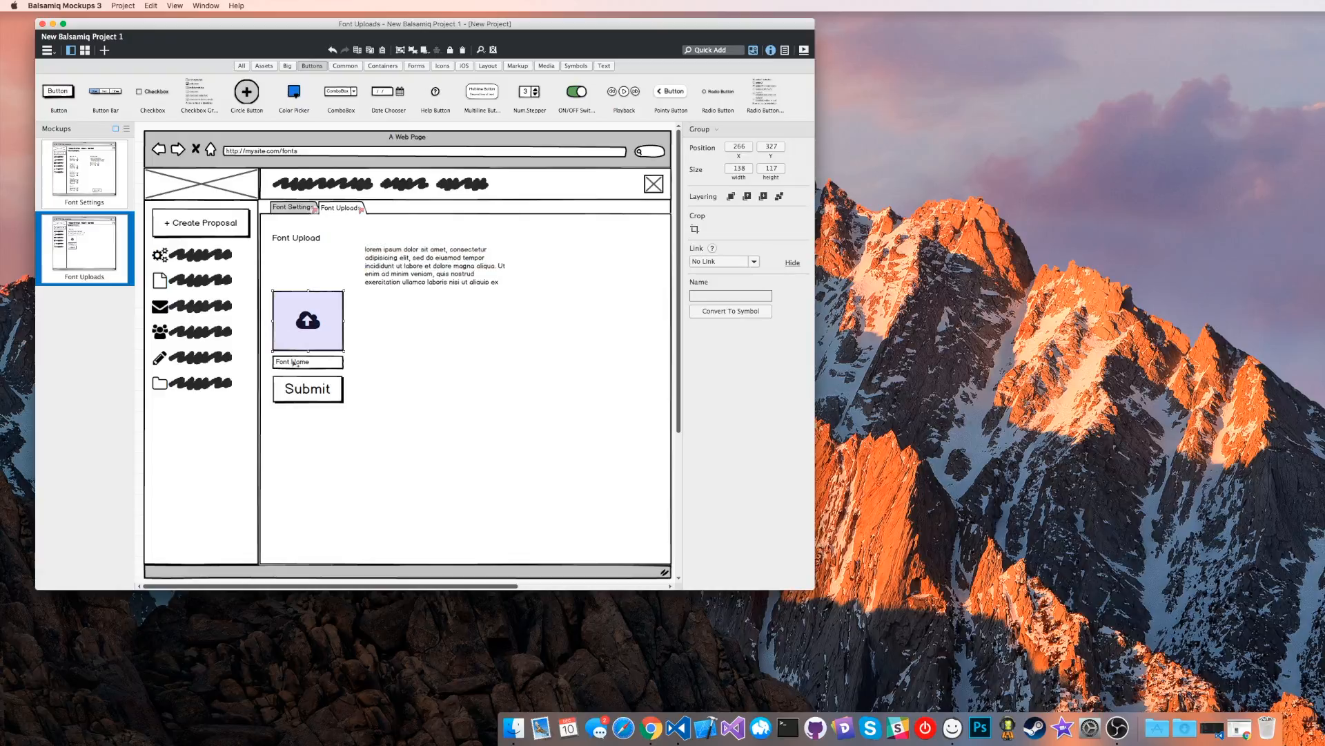
{"action": "left_click", "coordinate": [296, 362], "text": "shift"}
{"action": "left_click", "coordinate": [304, 384], "text": "shift"}
{"action": "left_click_drag", "start_coordinate": [309, 345], "coordinate": [310, 301]}
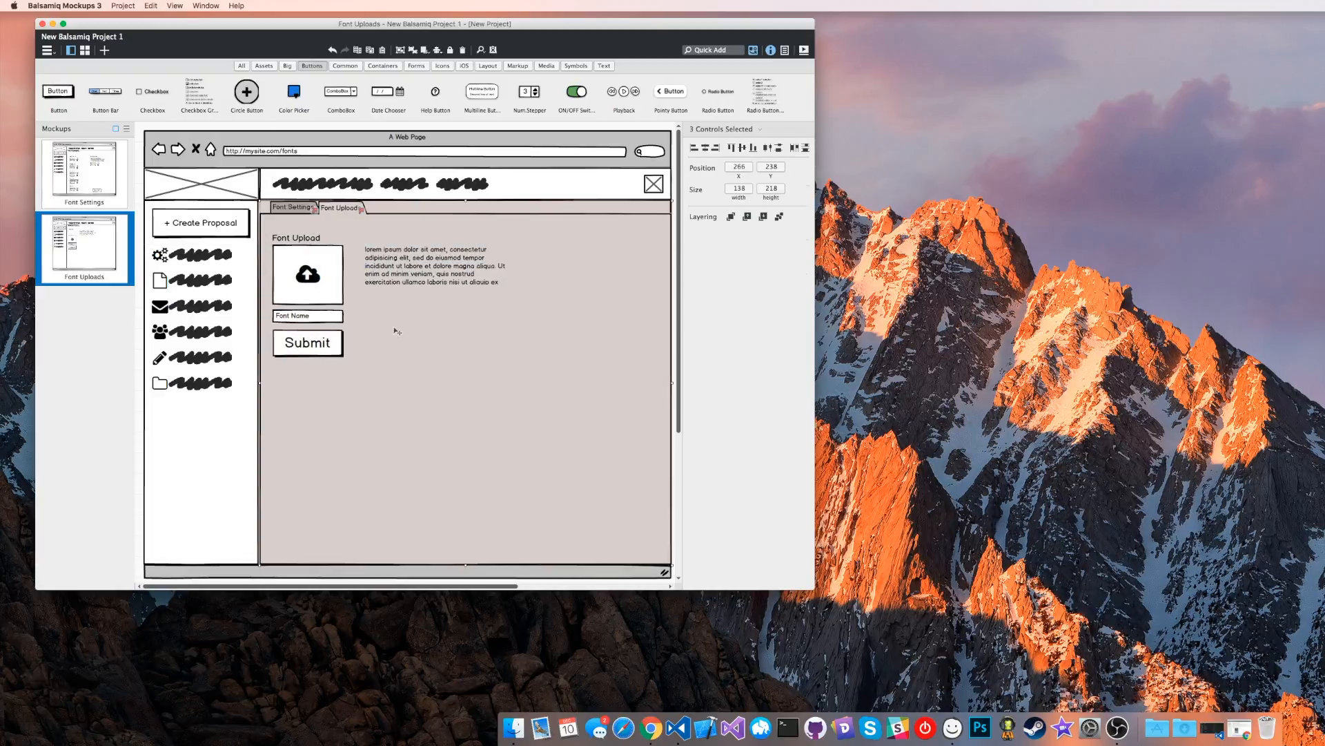
Shift the lorem ipsum text closer to the upload box, at X 422, Y 238.
{"action": "left_click", "coordinate": [399, 283]}
{"action": "left_click_drag", "start_coordinate": [397, 281], "coordinate": [385, 280]}
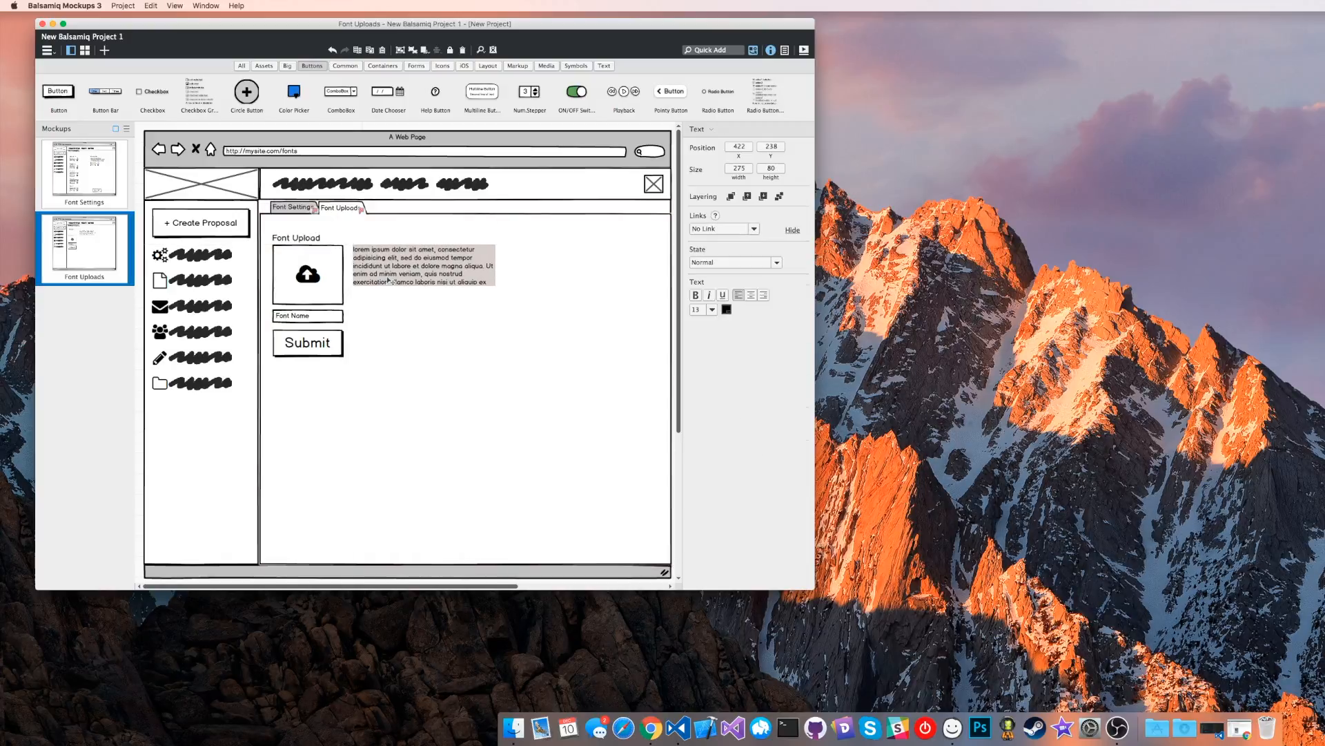
{"action": "left_click", "coordinate": [525, 358]}
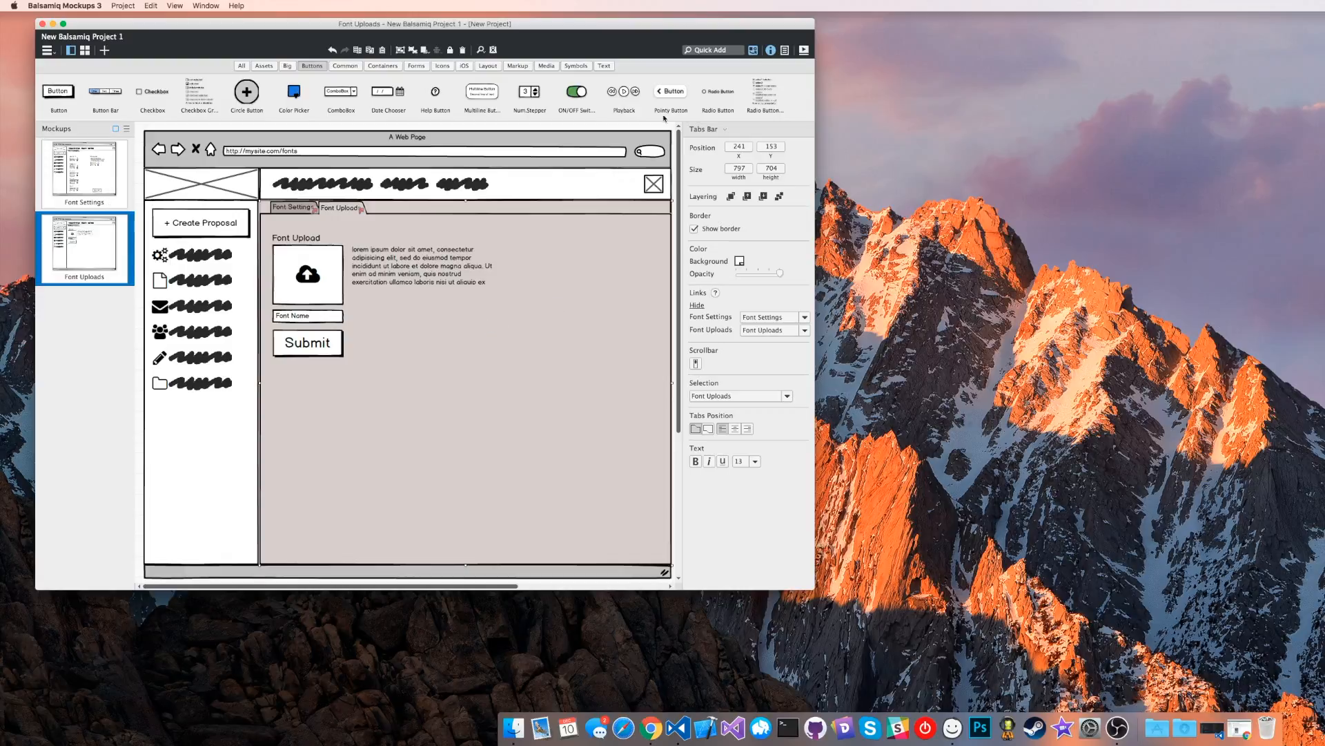
Preview the Font Uploads and Font Settings mockups in the Wireframe skin and return the project to the Sketch skin.
{"action": "left_click", "coordinate": [784, 52]}
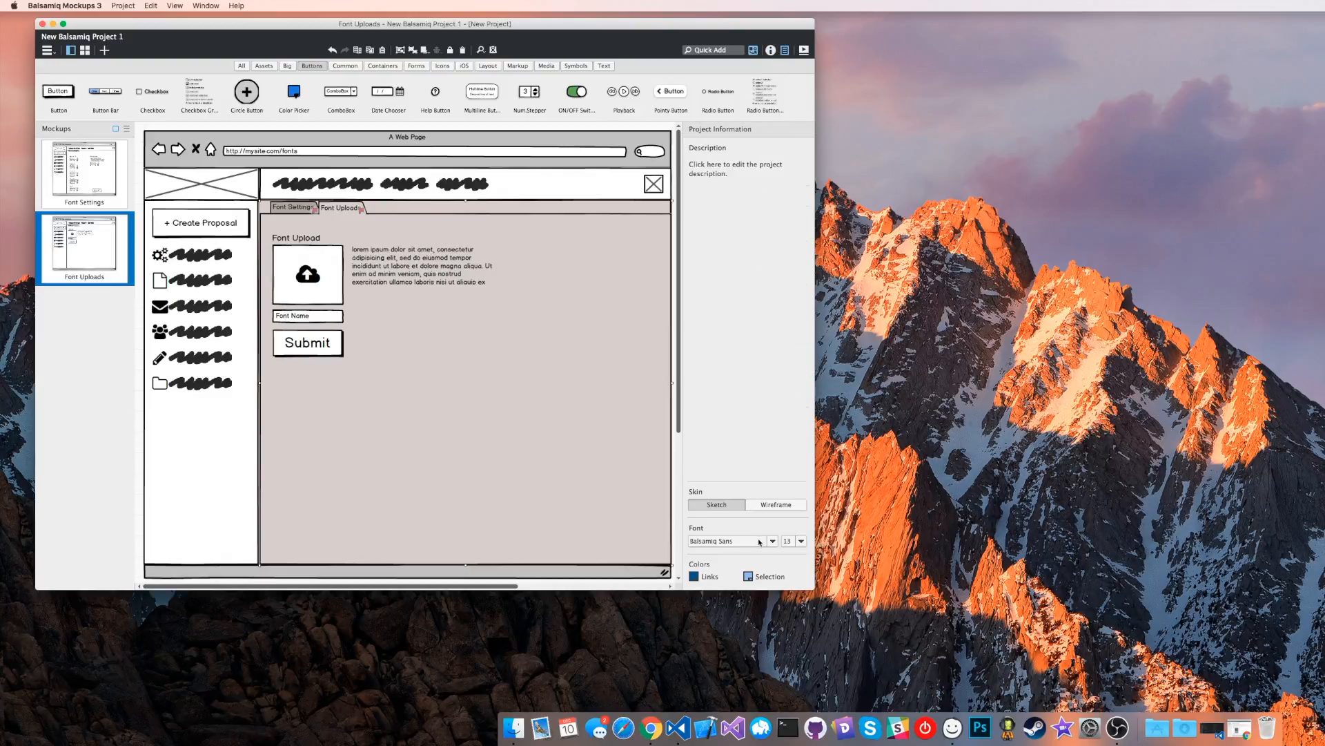
{"action": "left_click", "coordinate": [780, 508]}
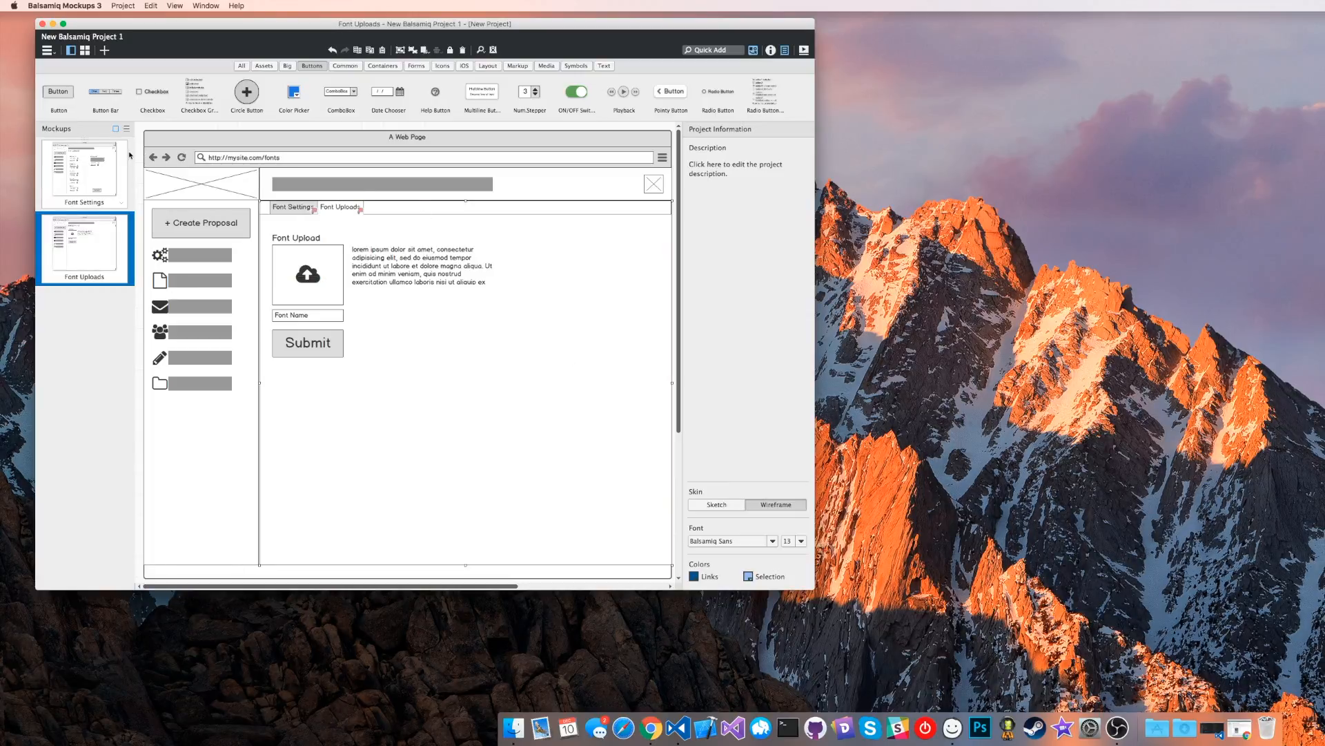
{"action": "left_click", "coordinate": [97, 170]}
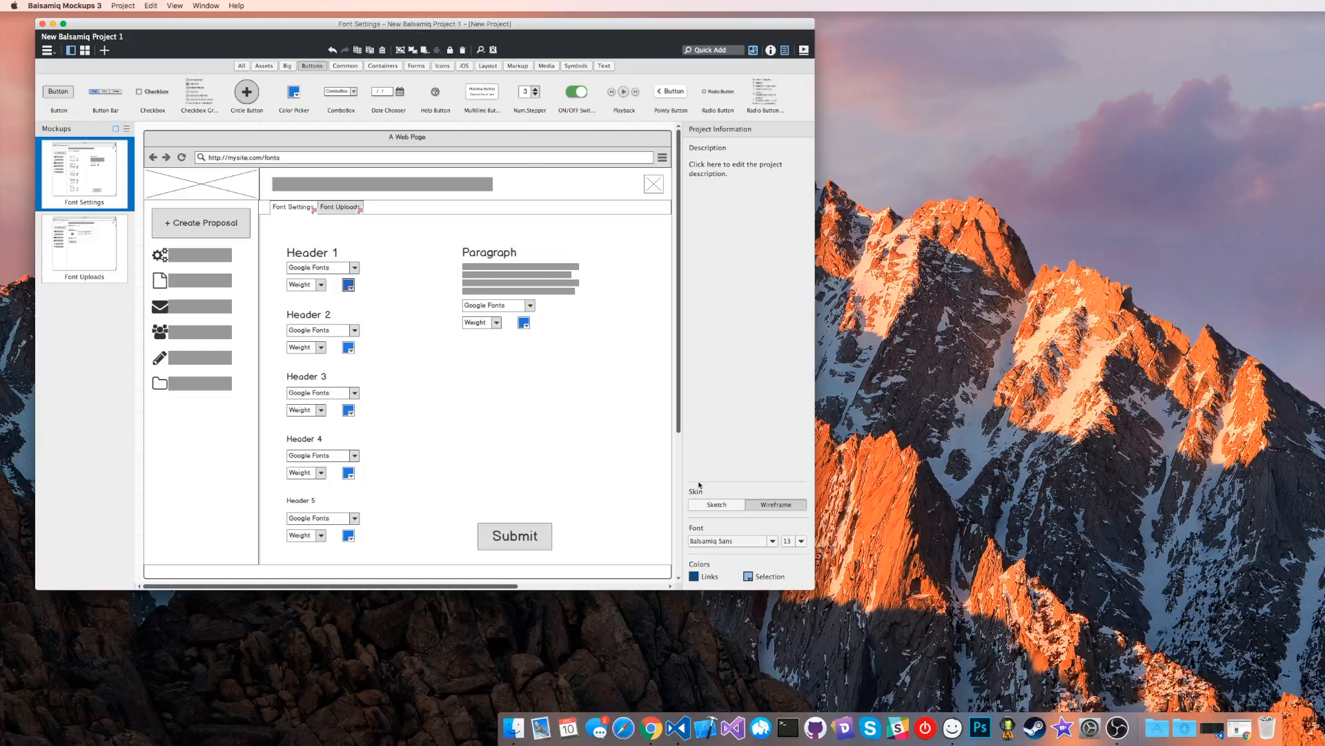
{"action": "left_click", "coordinate": [718, 504]}
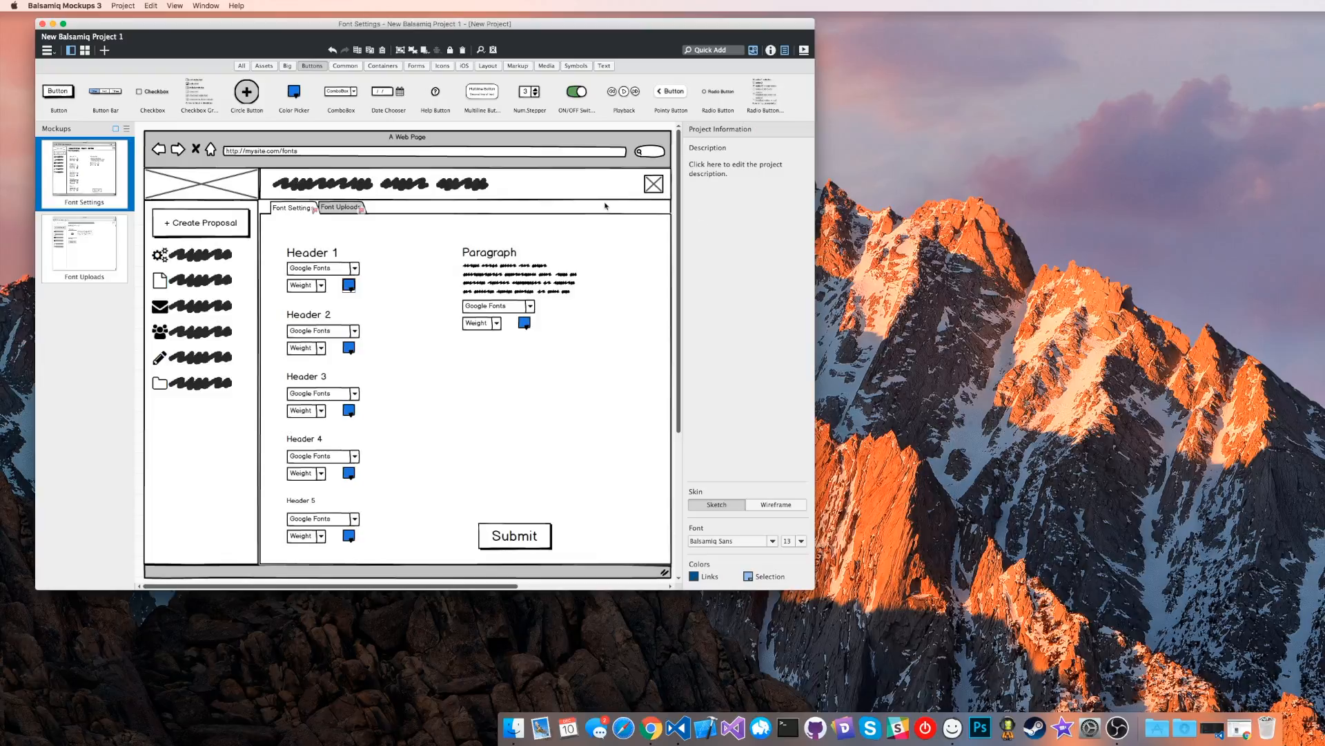
Replace the placeholder in the Font Settings header's image box with an avatar portrait picture.
{"action": "left_click", "coordinate": [654, 184]}
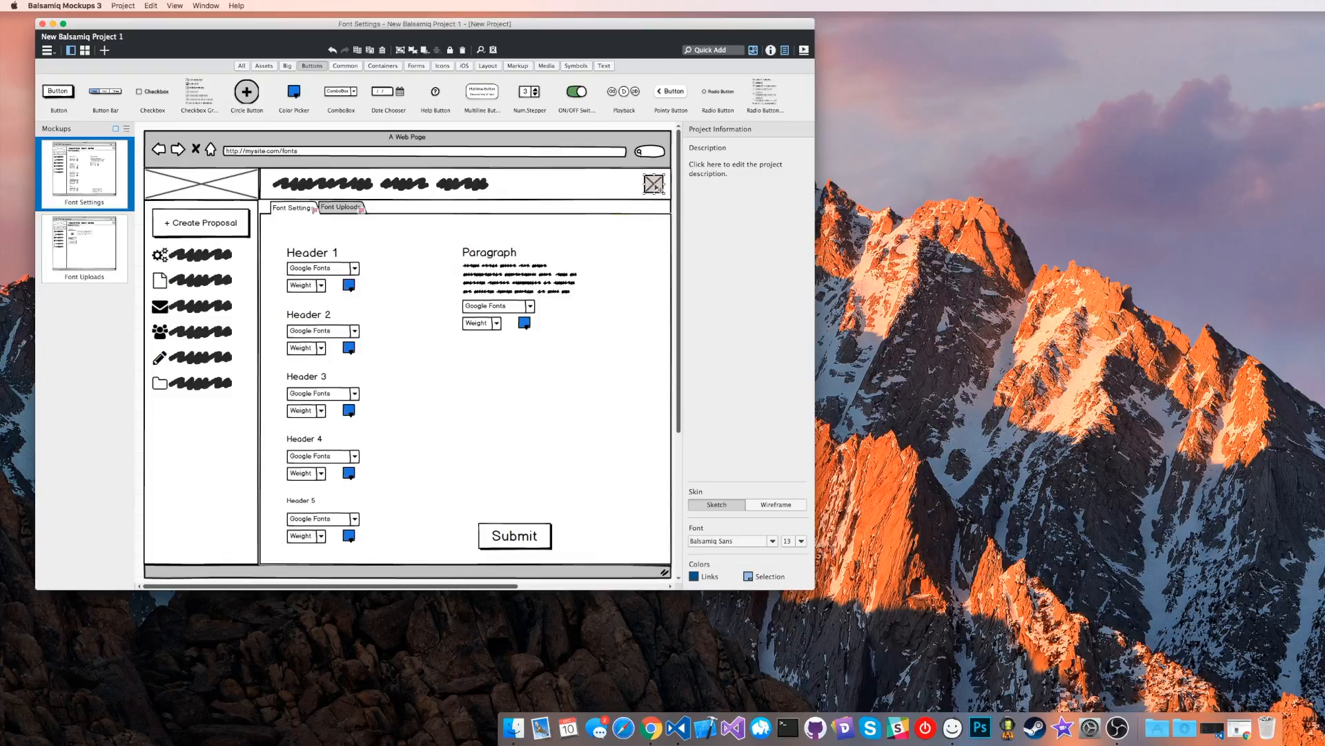
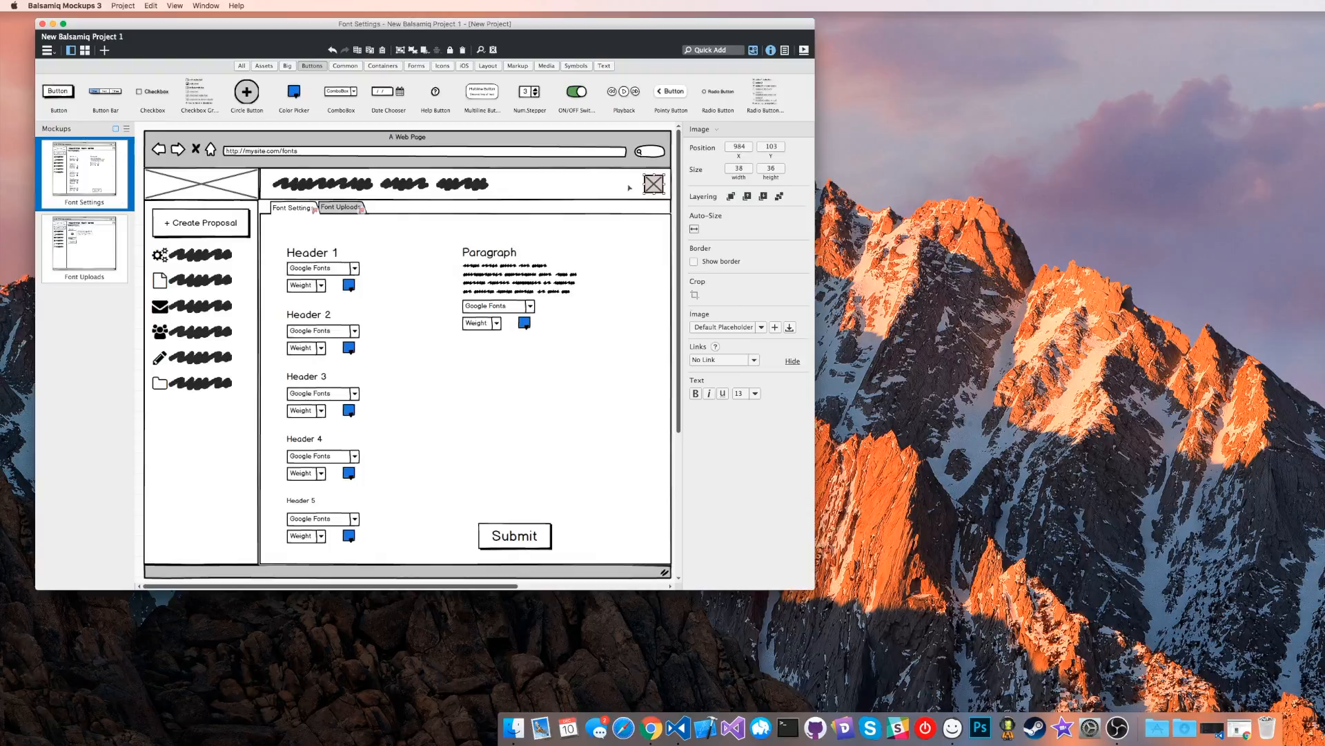
{"action": "left_click", "coordinate": [775, 328]}
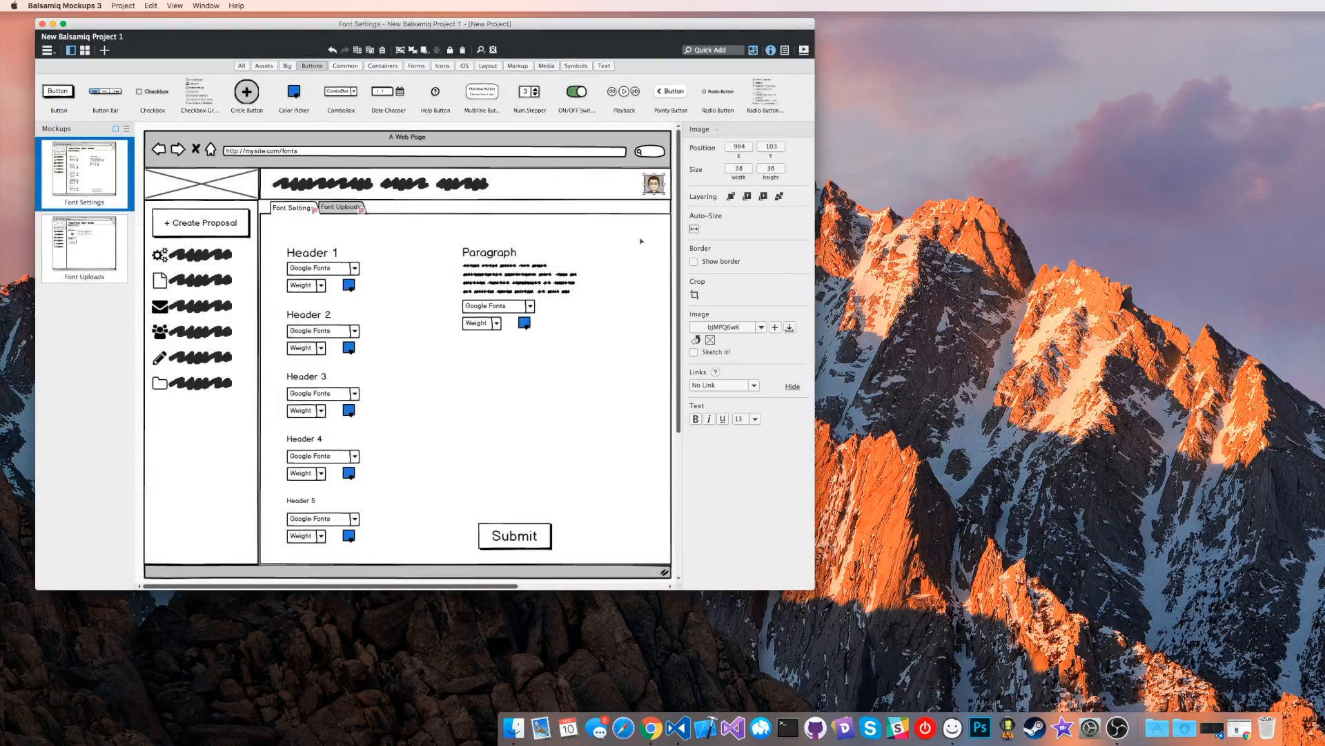
{"action": "left_click", "coordinate": [582, 182]}
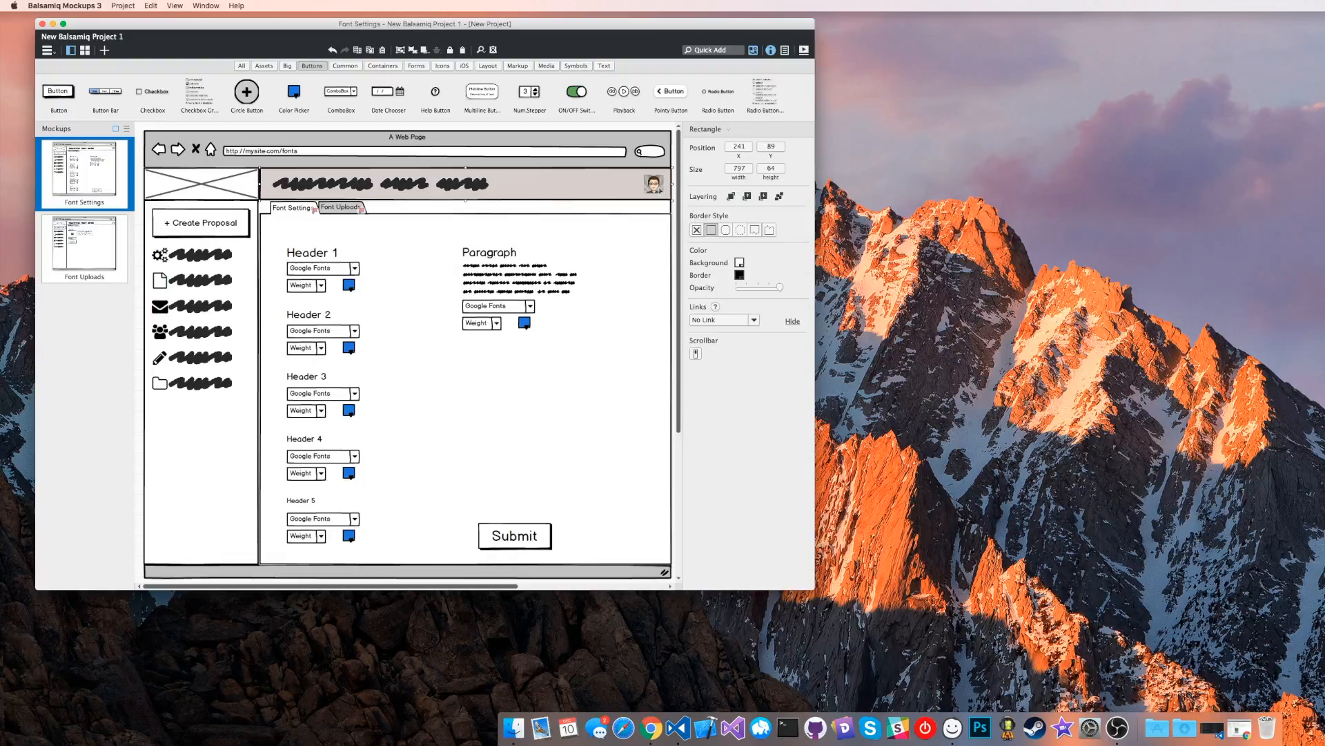
{"action": "left_click", "coordinate": [654, 184]}
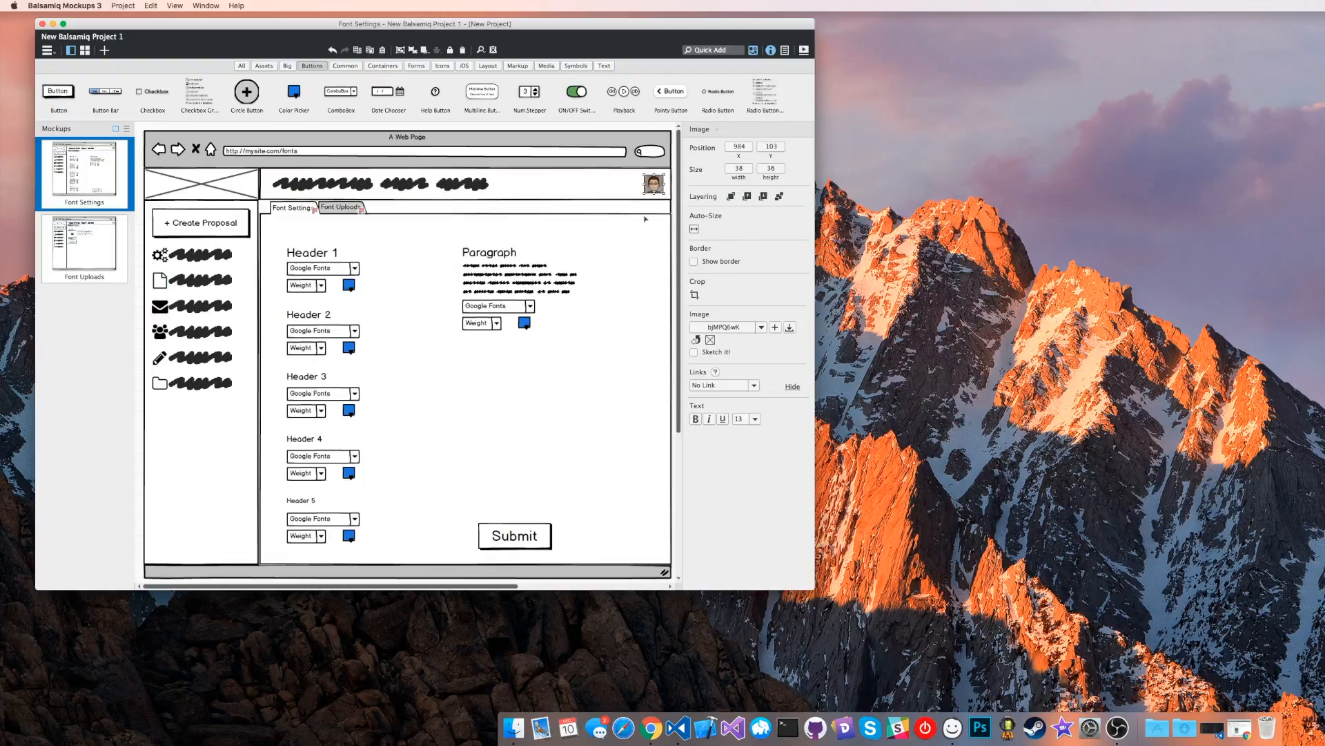
{"action": "left_click", "coordinate": [648, 214]}
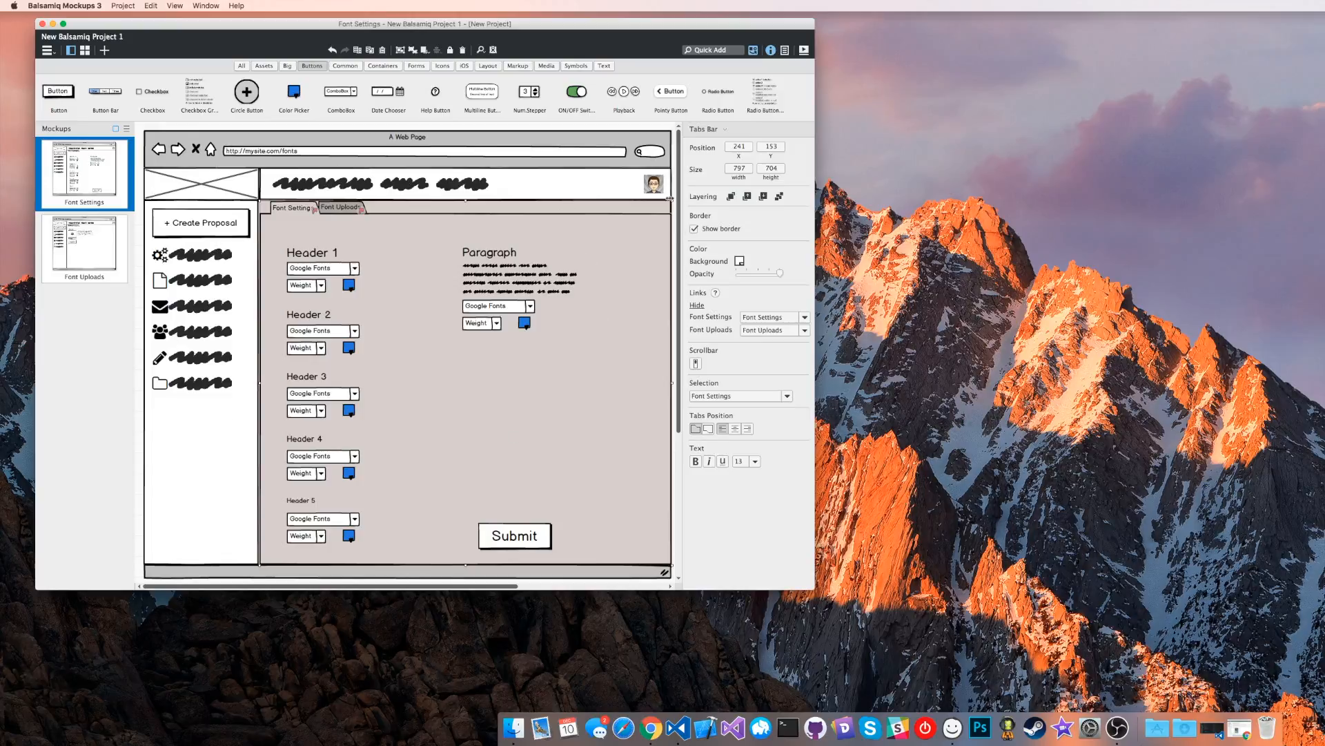
Apply the Sketch it! effect to the avatar image in the Font Settings header.
{"action": "left_click", "coordinate": [654, 184]}
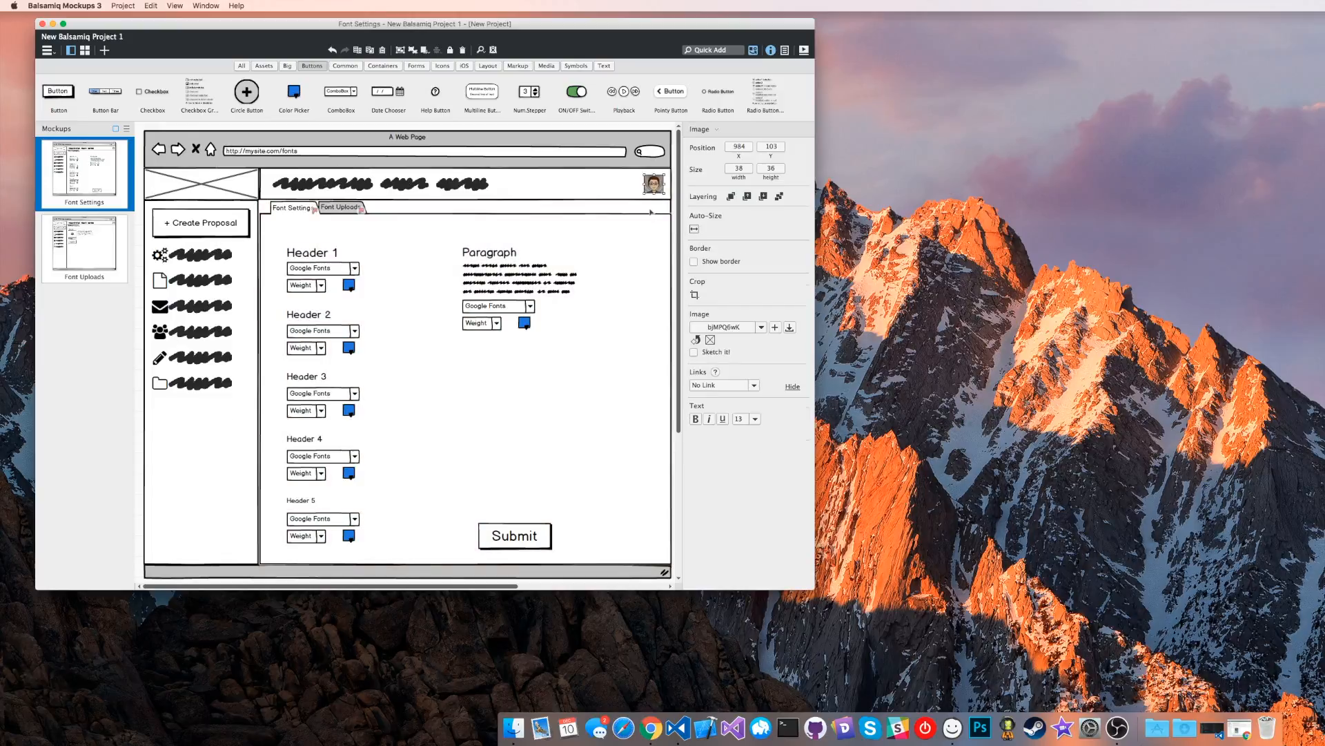
{"action": "left_click", "coordinate": [693, 354]}
{"action": "left_click", "coordinate": [656, 272]}
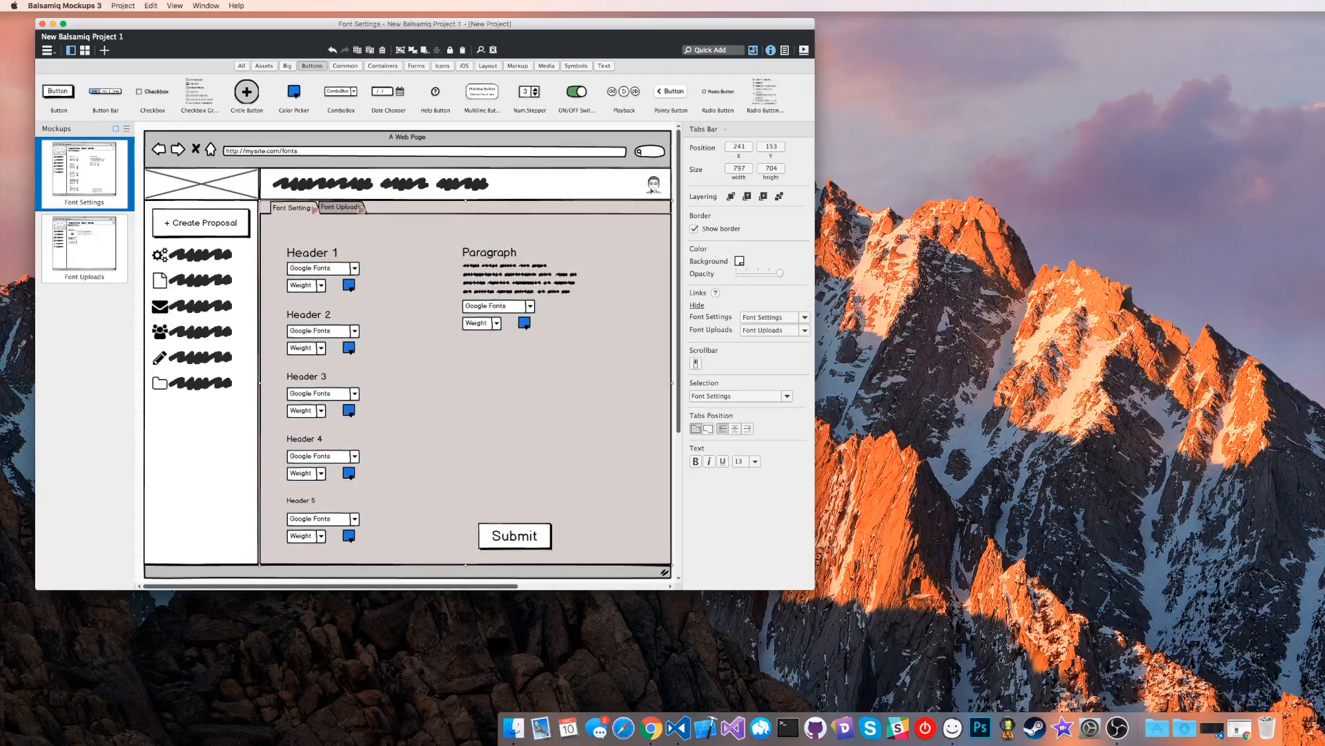
Enlarge the avatar image to about 182 × 173 and bring it in front of the tabs bar.
{"action": "left_click", "coordinate": [653, 184]}
{"action": "left_click_drag", "start_coordinate": [646, 194], "coordinate": [570, 263]}
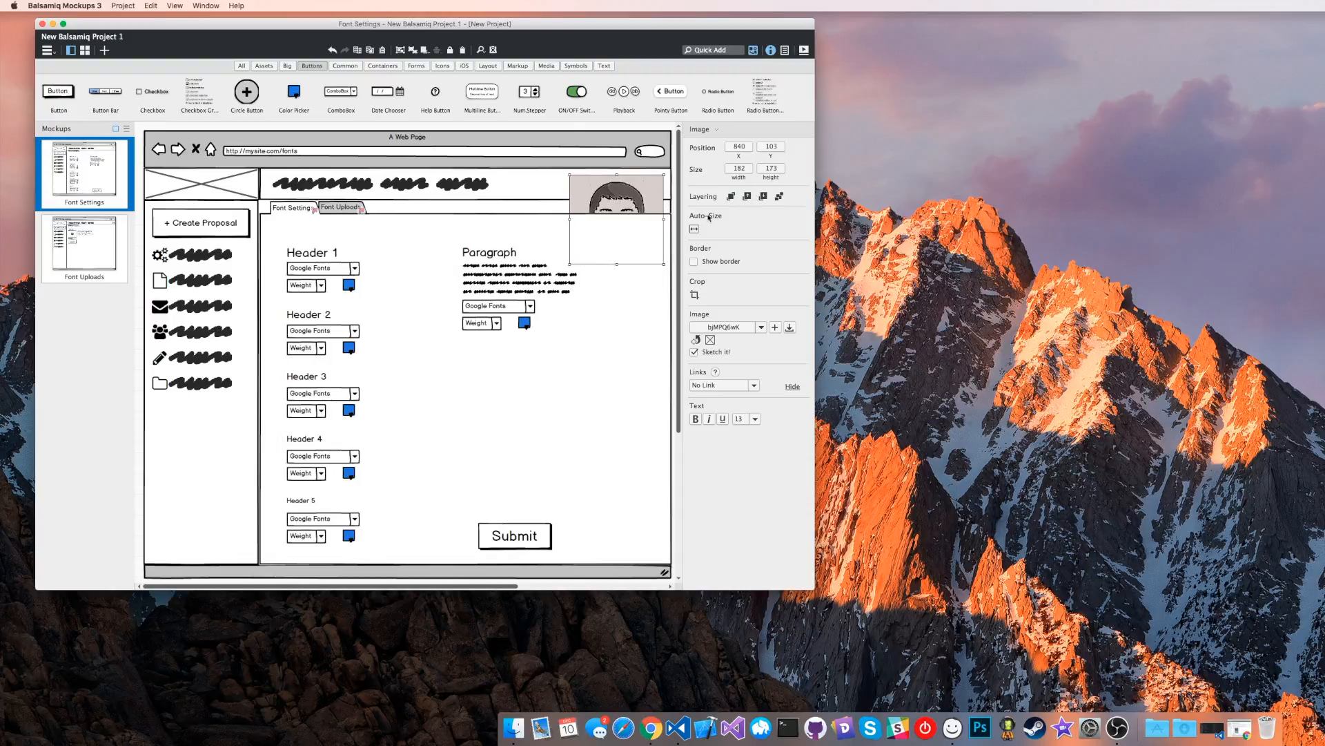
{"action": "left_click", "coordinate": [747, 199]}
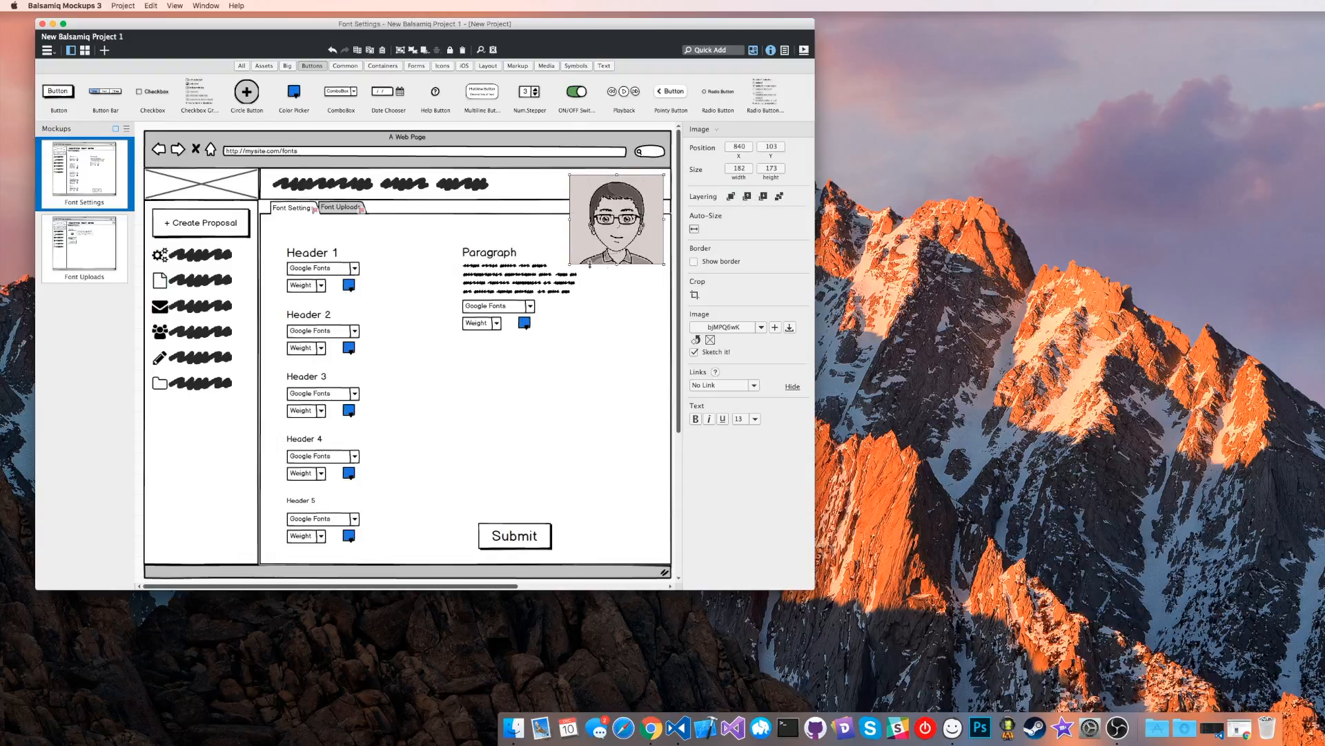
{"action": "left_click", "coordinate": [604, 279]}
{"action": "left_click", "coordinate": [617, 226]}
Toggle the Sketch it! effect on the enlarged avatar off and on to compare the original and sketched versions.
{"action": "left_click", "coordinate": [696, 354]}
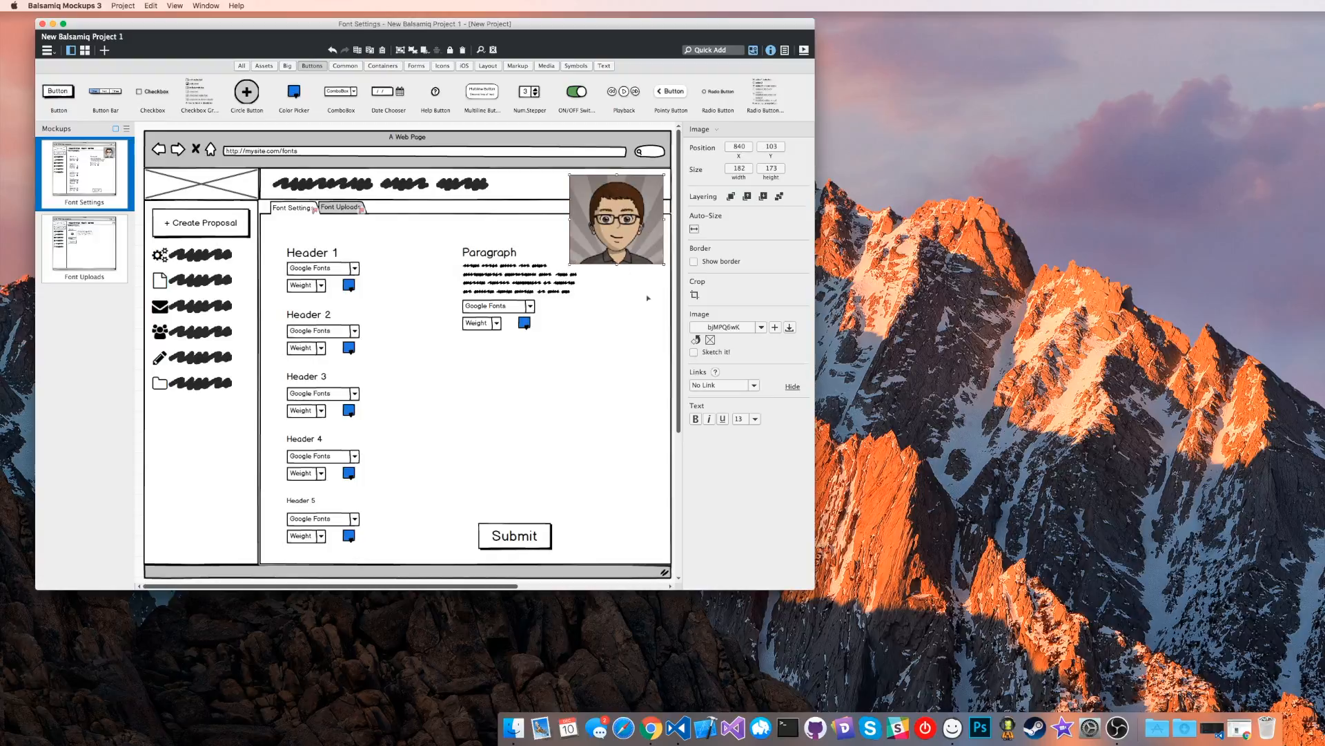
{"action": "left_click", "coordinate": [696, 353]}
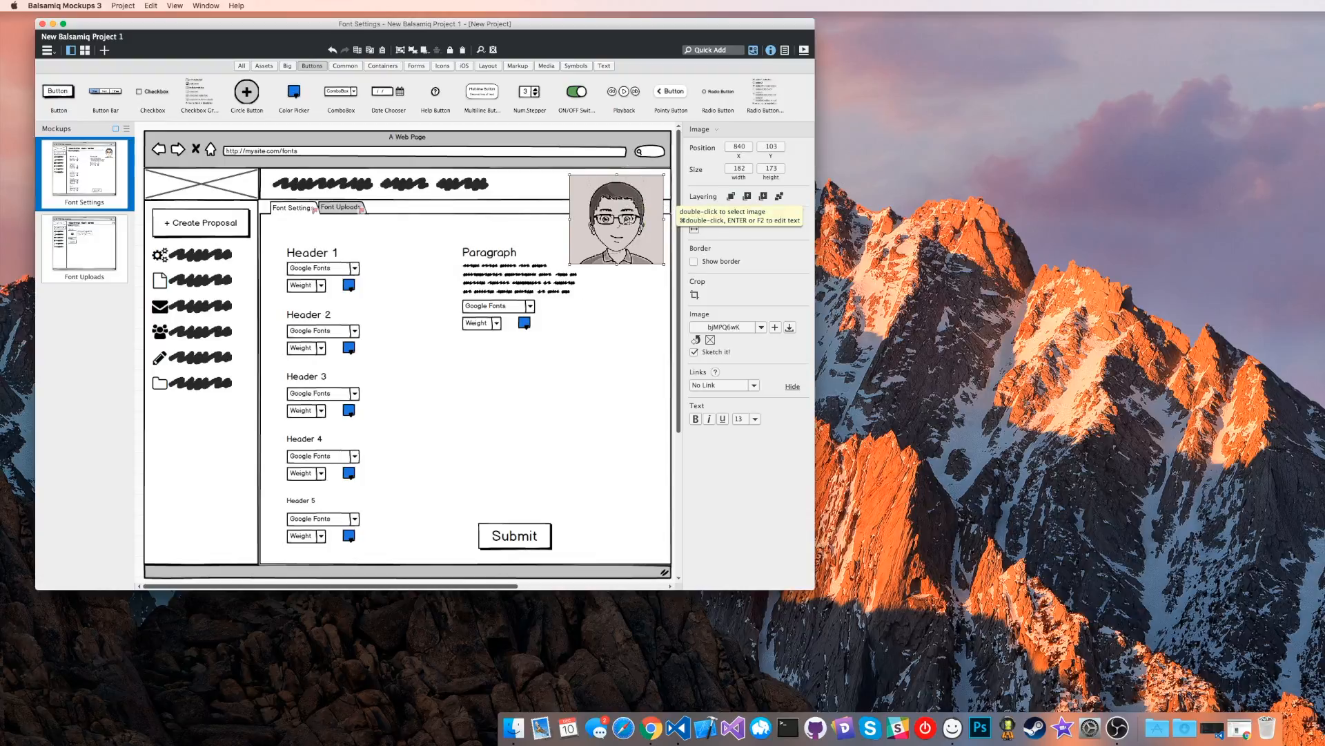
{"action": "left_click", "coordinate": [695, 352]}
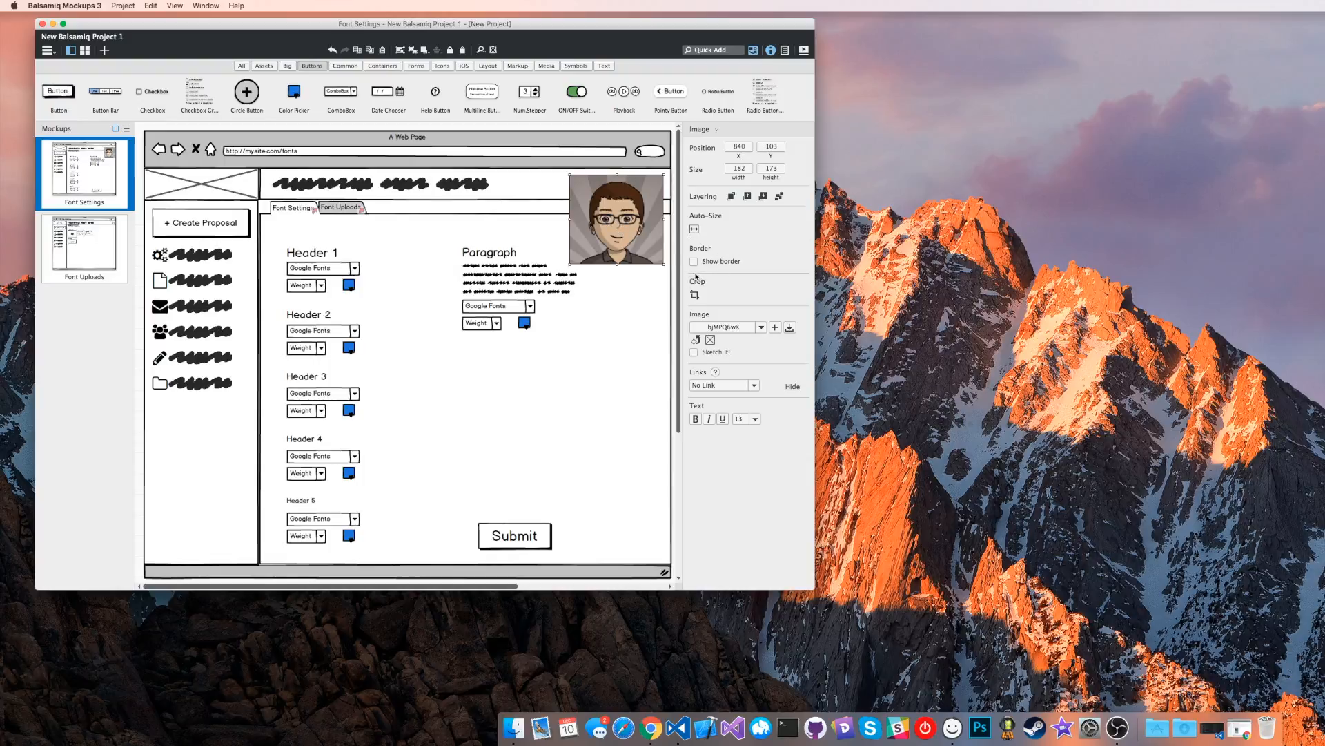
{"action": "left_click", "coordinate": [694, 352]}
Undo the avatar's resizing, layering and effect toggles back to the small sketched avatar in the header.
{"action": "left_click_drag", "start_coordinate": [580, 265], "coordinate": [586, 241]}
{"action": "key", "text": "super+z"}
{"action": "key", "text": "super+z"}
{"action": "key", "text": "super+z"}
{"action": "key", "text": "super+z"}
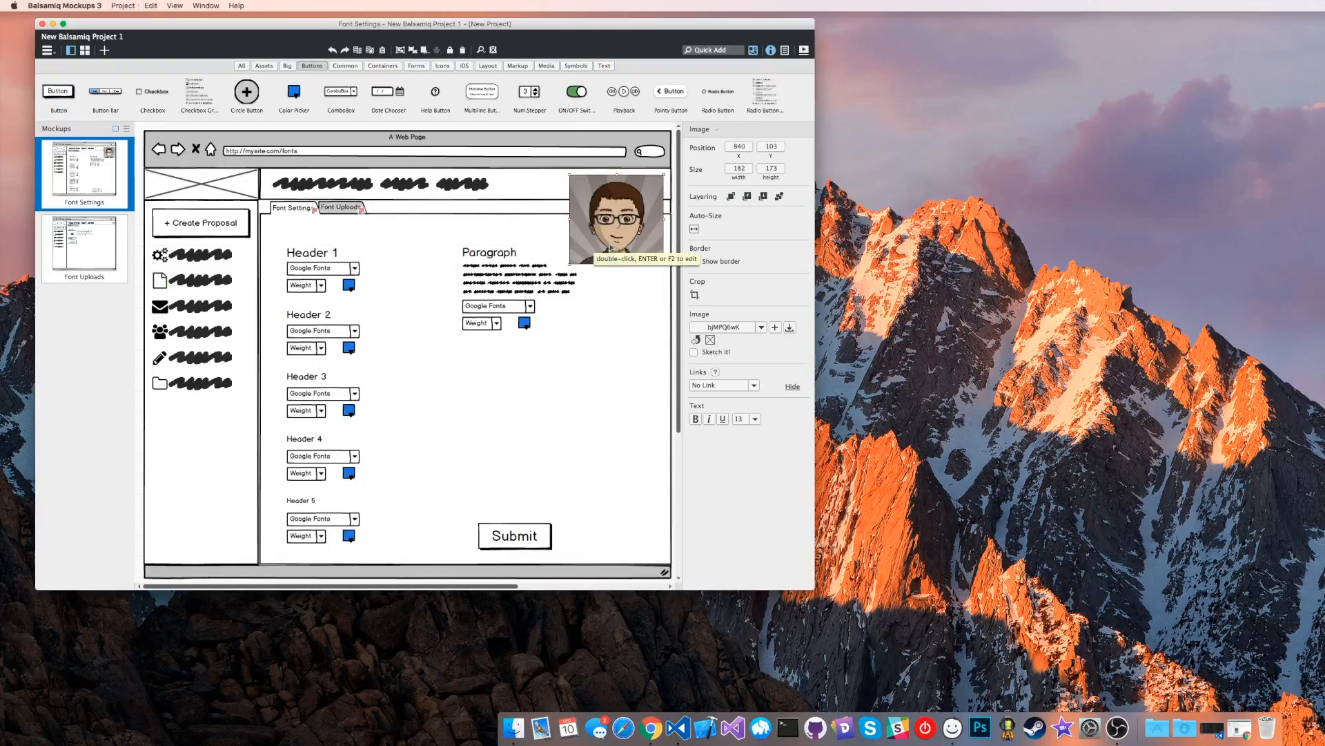
{"action": "key", "text": "super+z"}
{"action": "key", "text": "super+z"}
{"action": "key", "text": "super+z"}
{"action": "key", "text": "super+z"}
{"action": "key", "text": "super+z"}
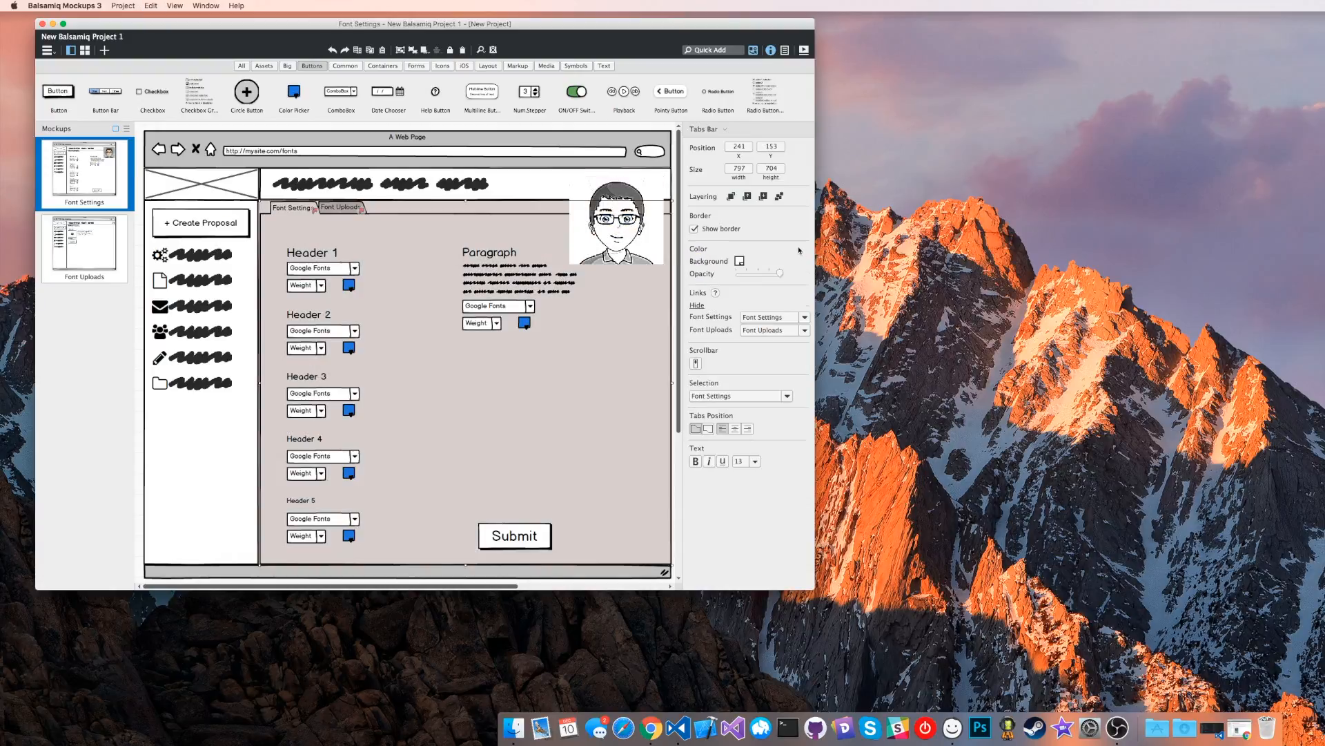
{"action": "key", "text": "super+z"}
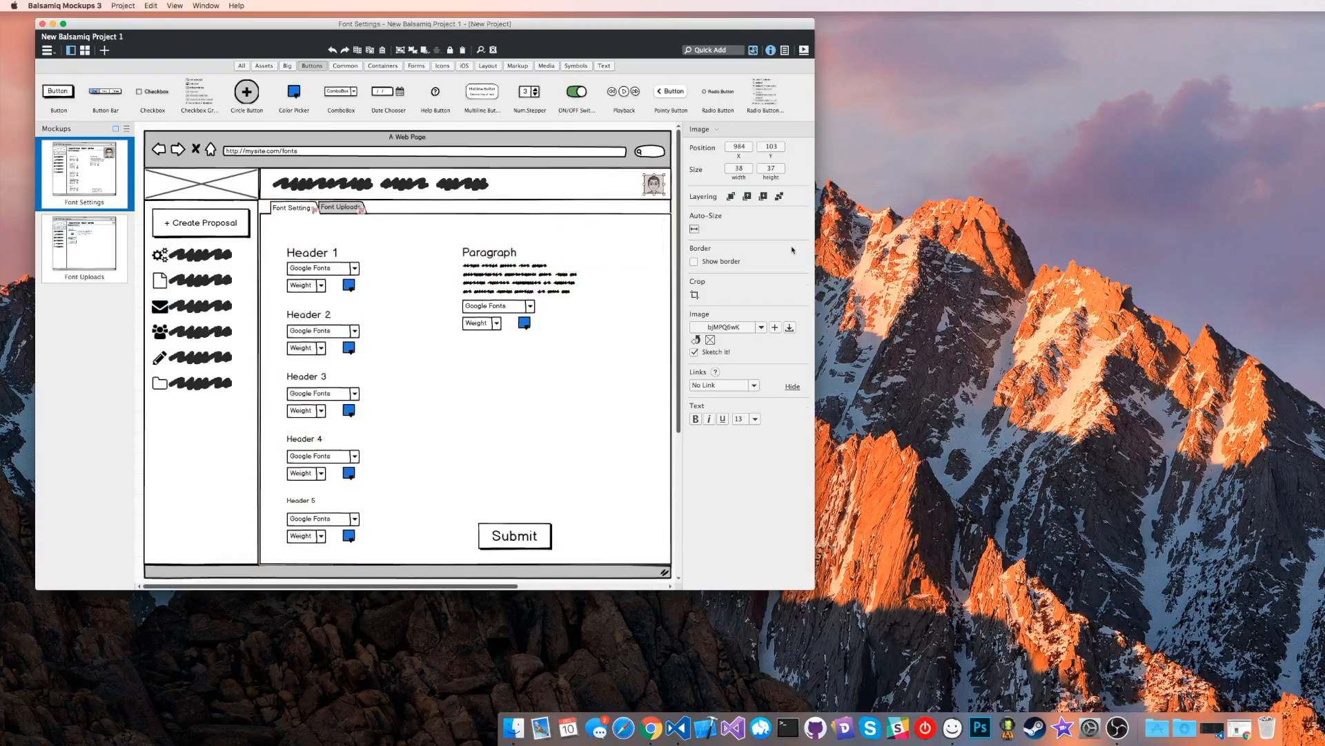
{"action": "left_click", "coordinate": [521, 199]}
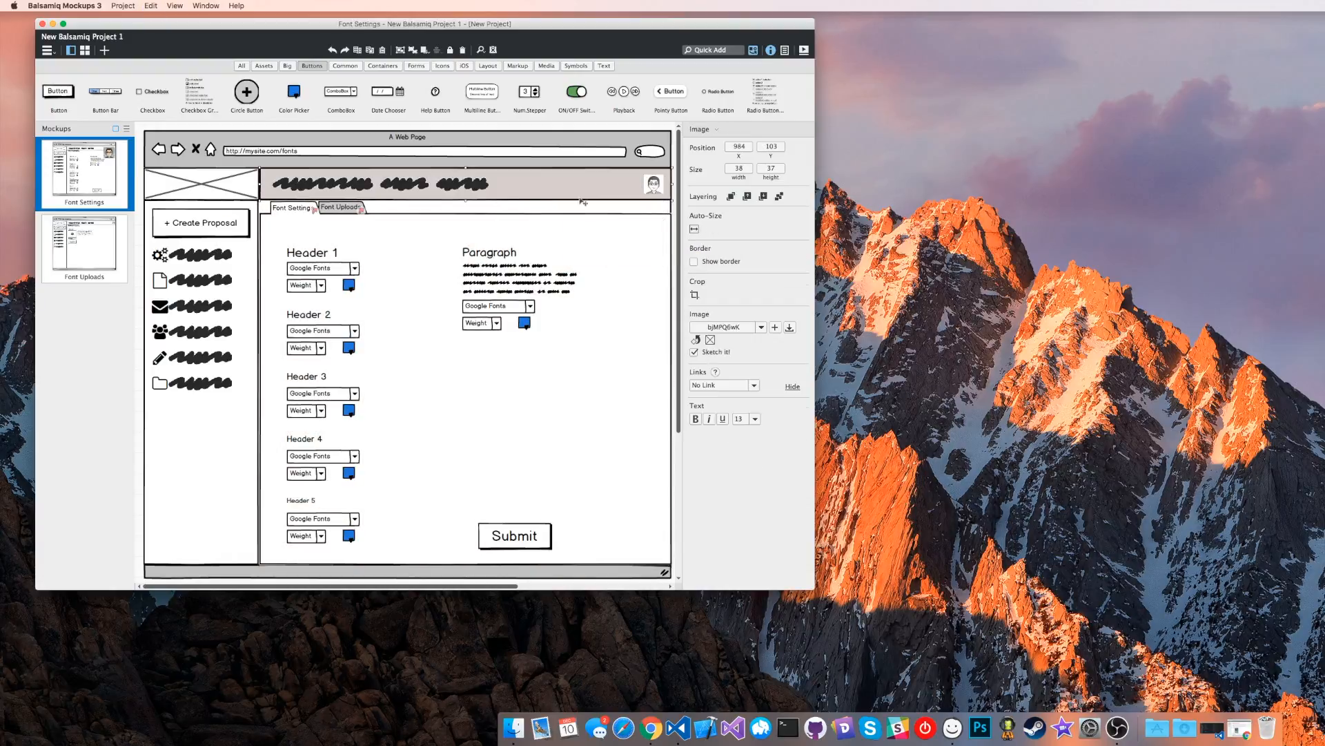
{"action": "left_click", "coordinate": [654, 321]}
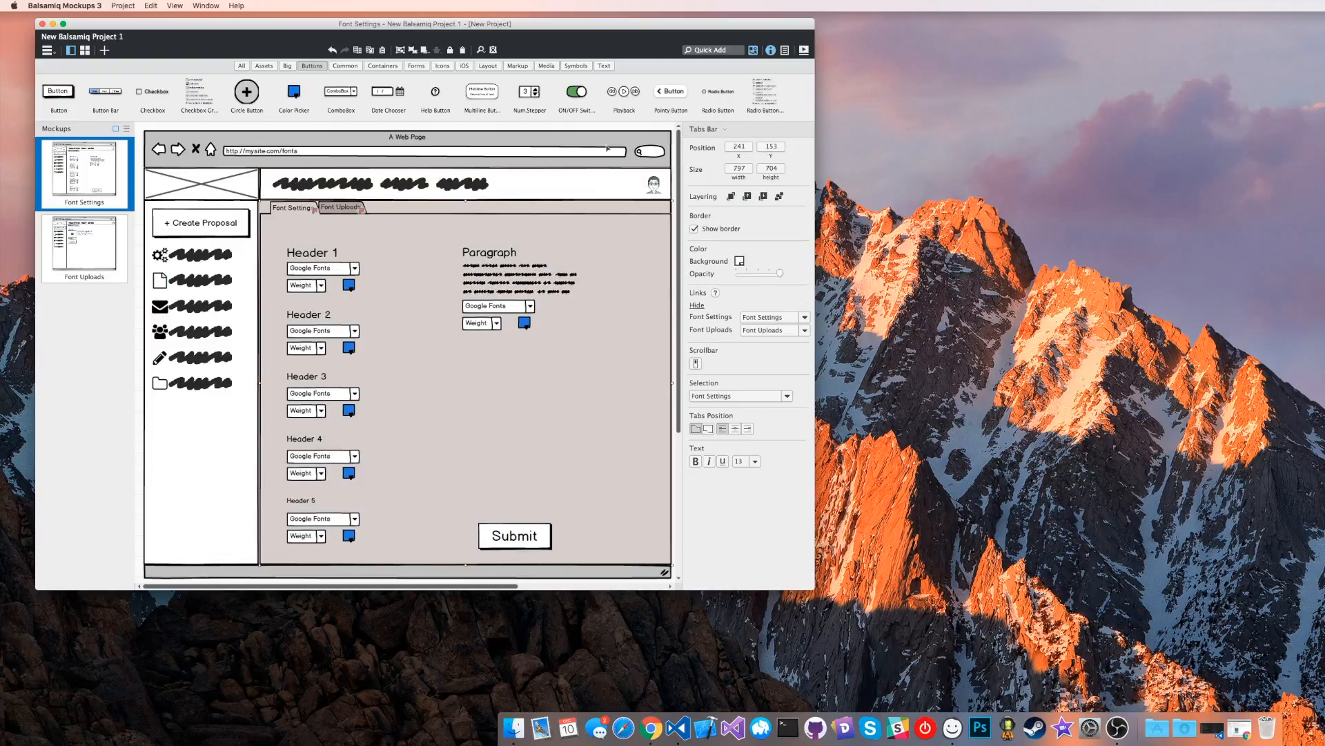
Switch the project to the Wireframe skin and test the linked Font Settings and Font Uploads tabs in full-screen presentation.
{"action": "left_click", "coordinate": [772, 51]}
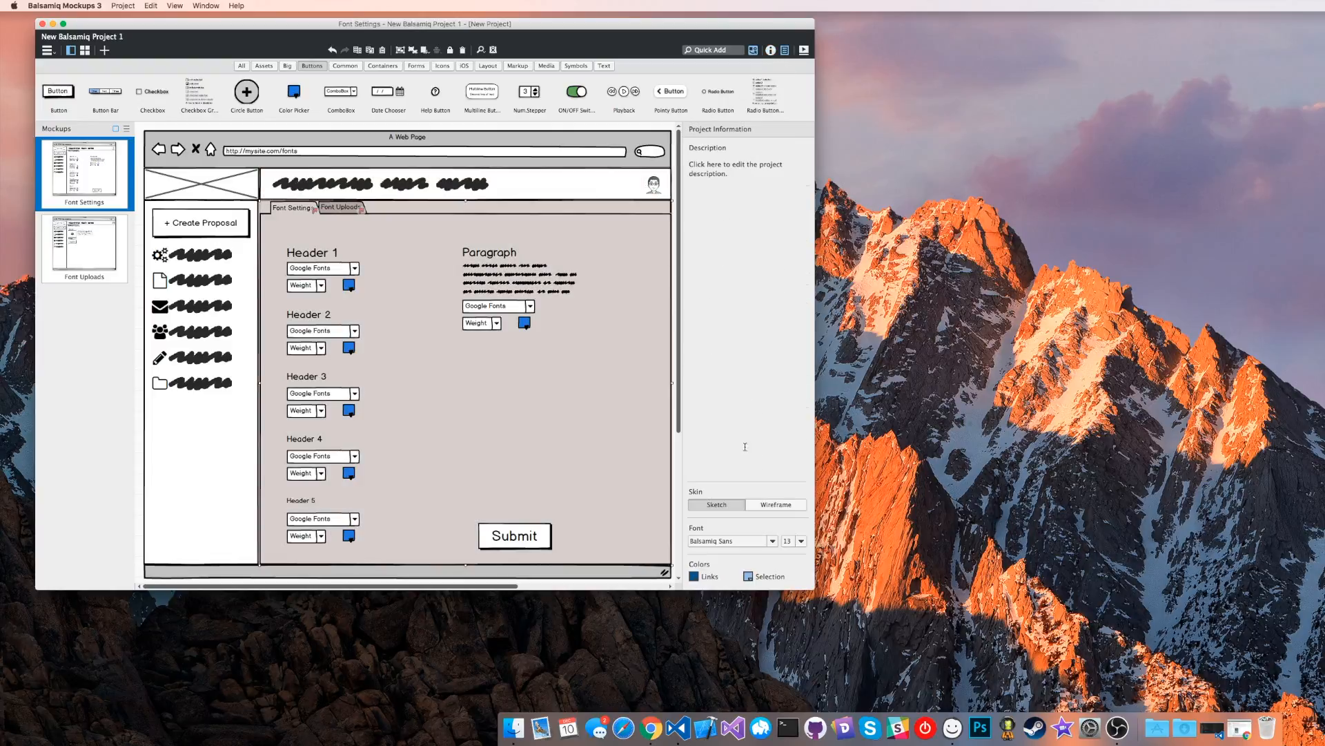
{"action": "left_click", "coordinate": [795, 506]}
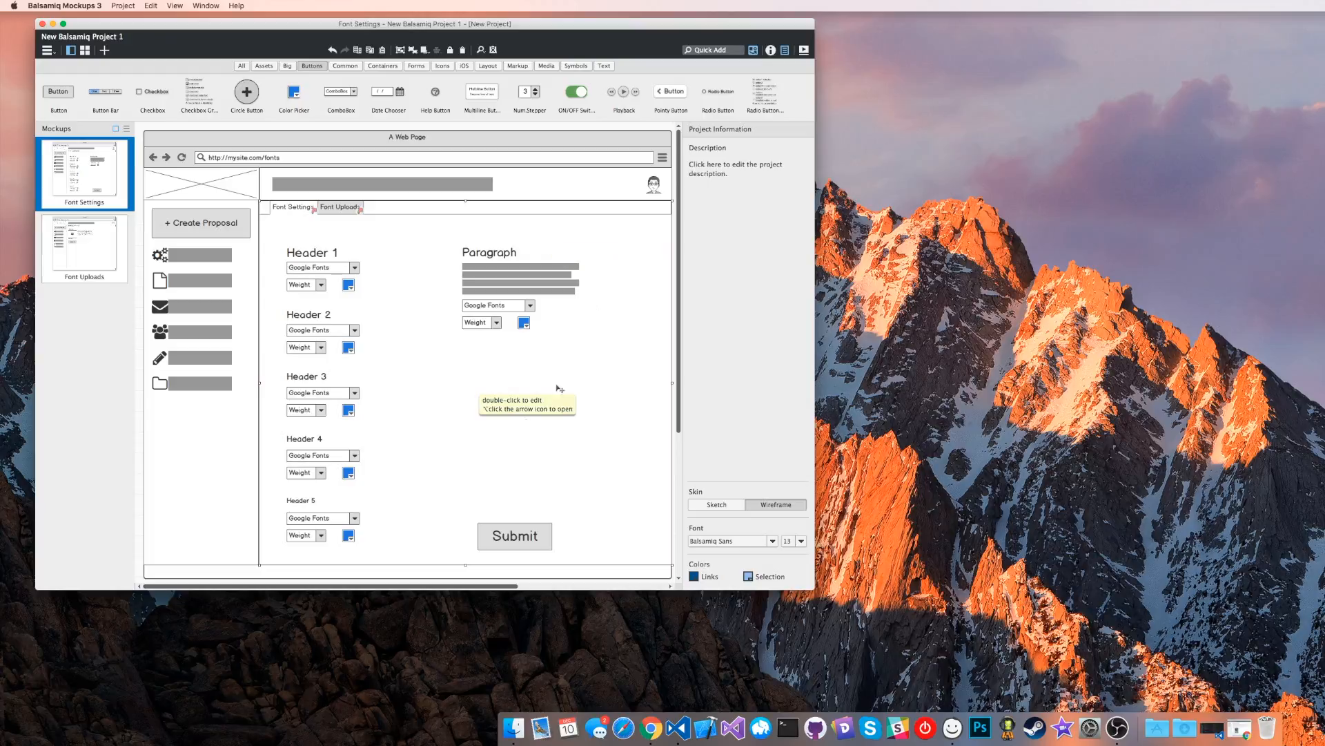
{"action": "left_click", "coordinate": [805, 50]}
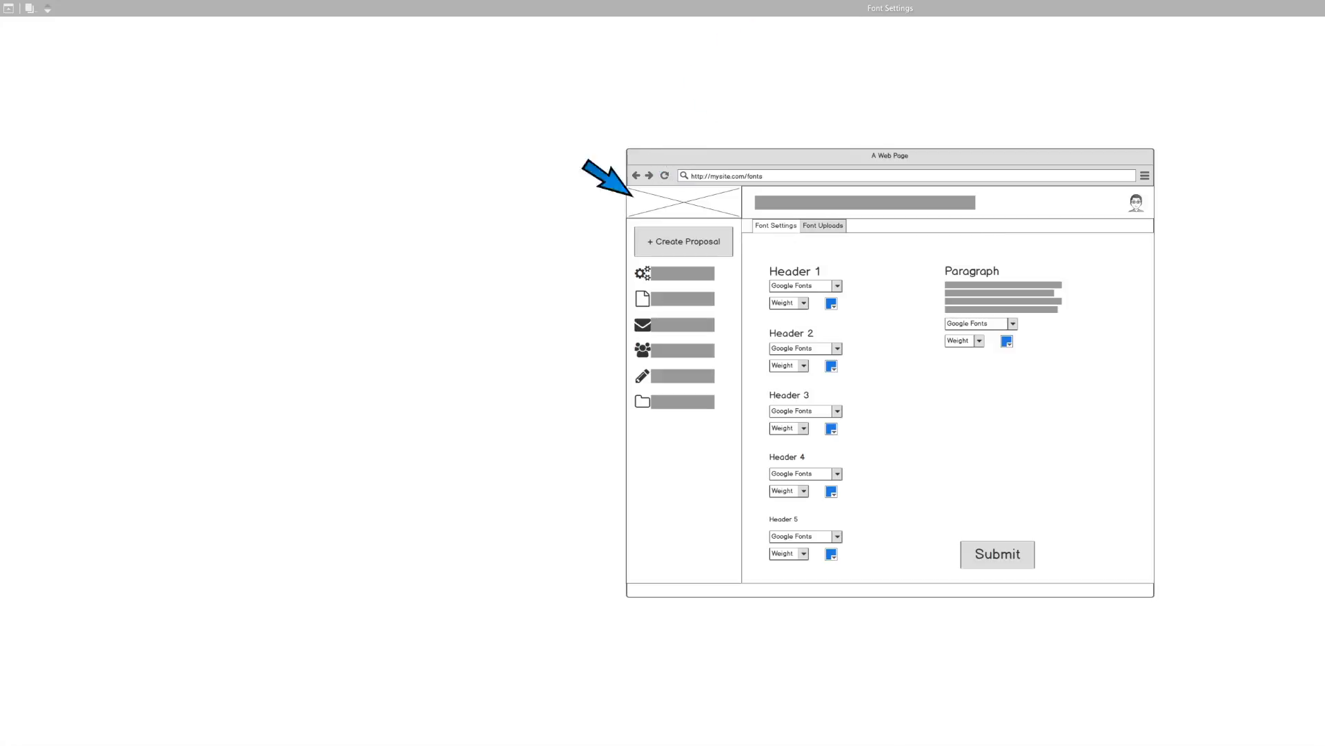
{"action": "left_click", "coordinate": [827, 295]}
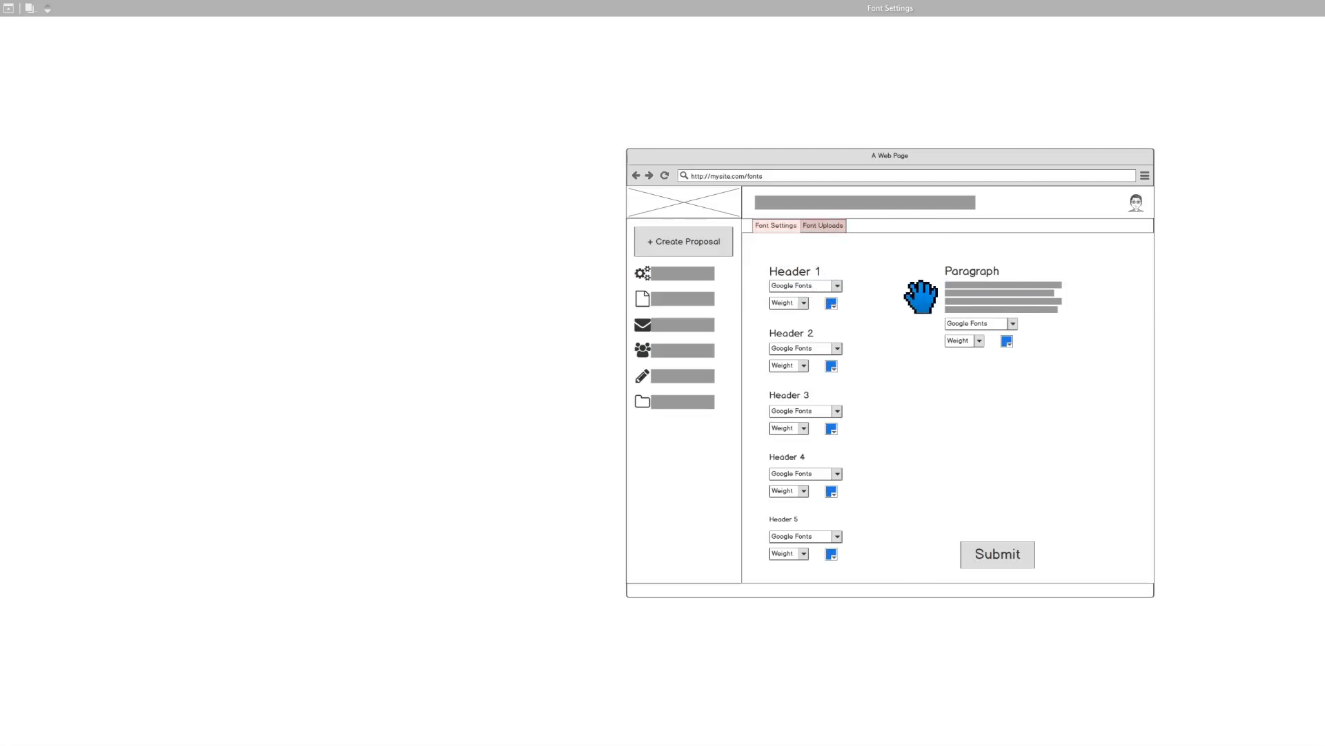
{"action": "left_click", "coordinate": [827, 227]}
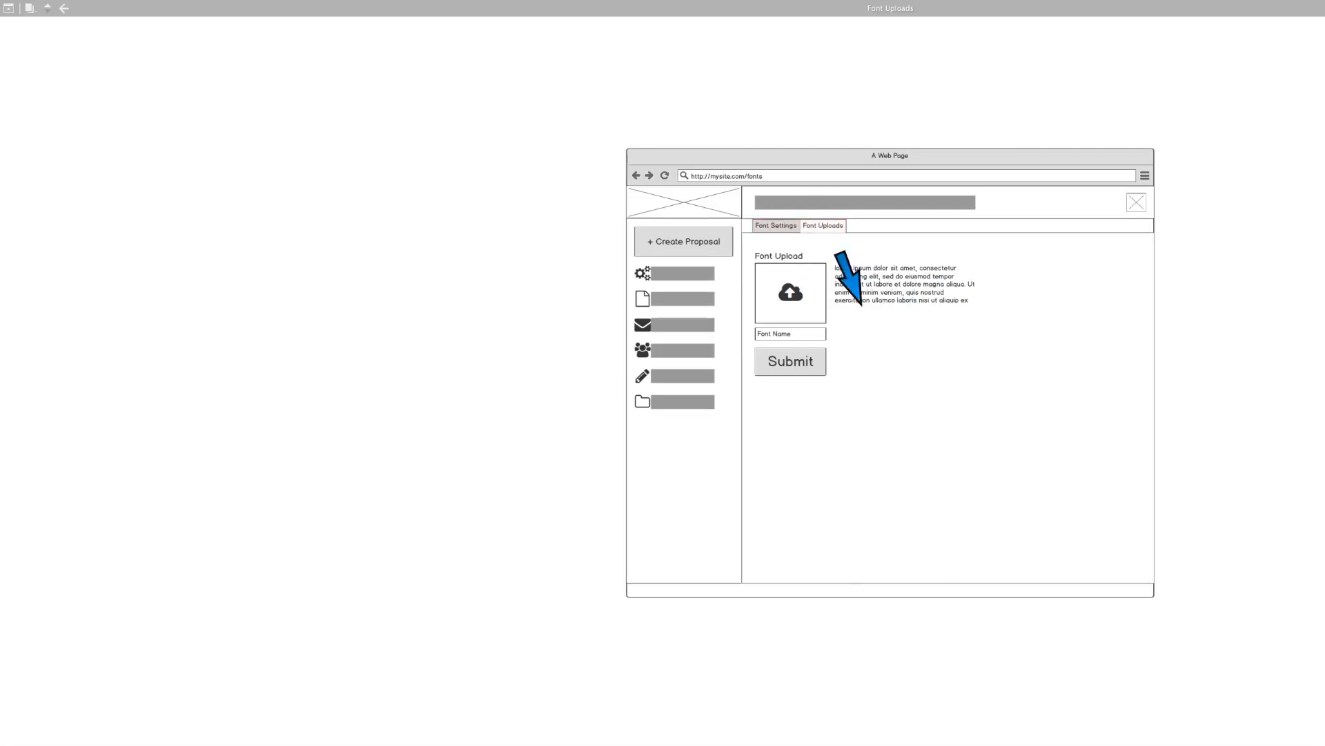
{"action": "left_click", "coordinate": [776, 226]}
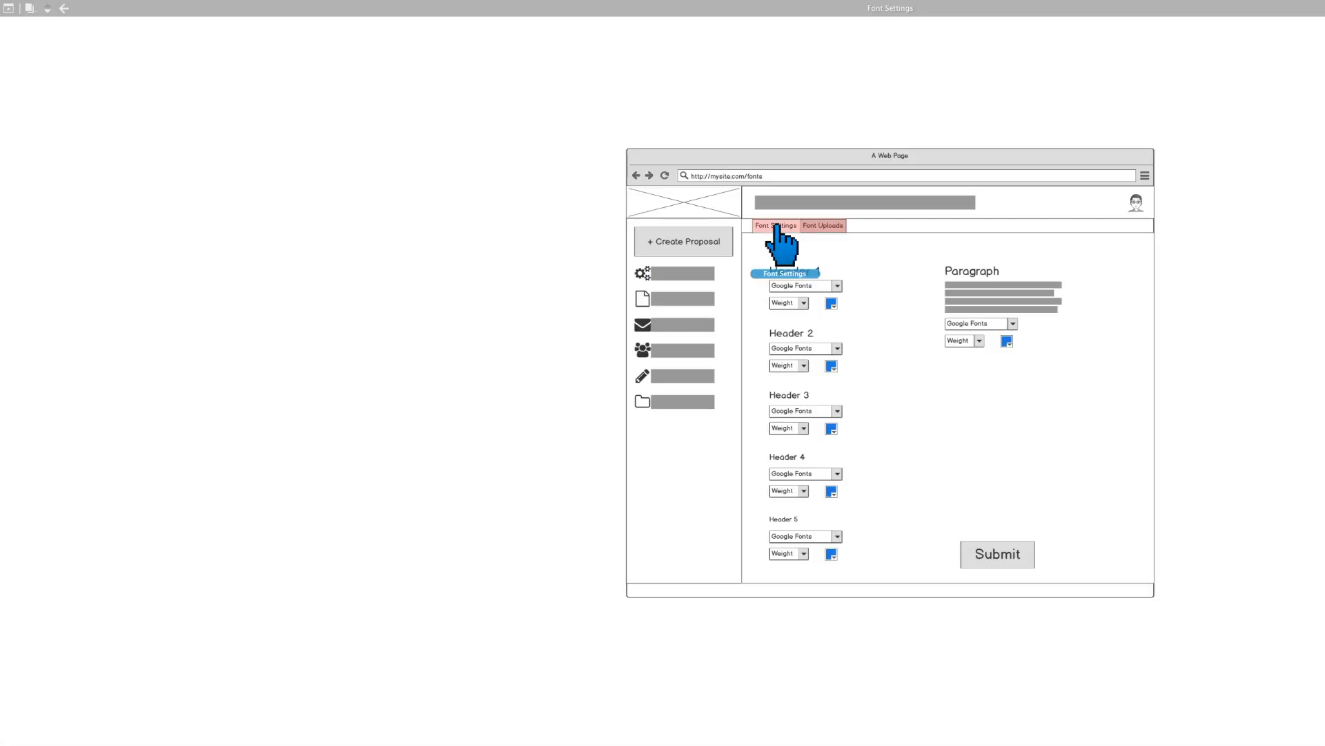
{"action": "left_click", "coordinate": [824, 227]}
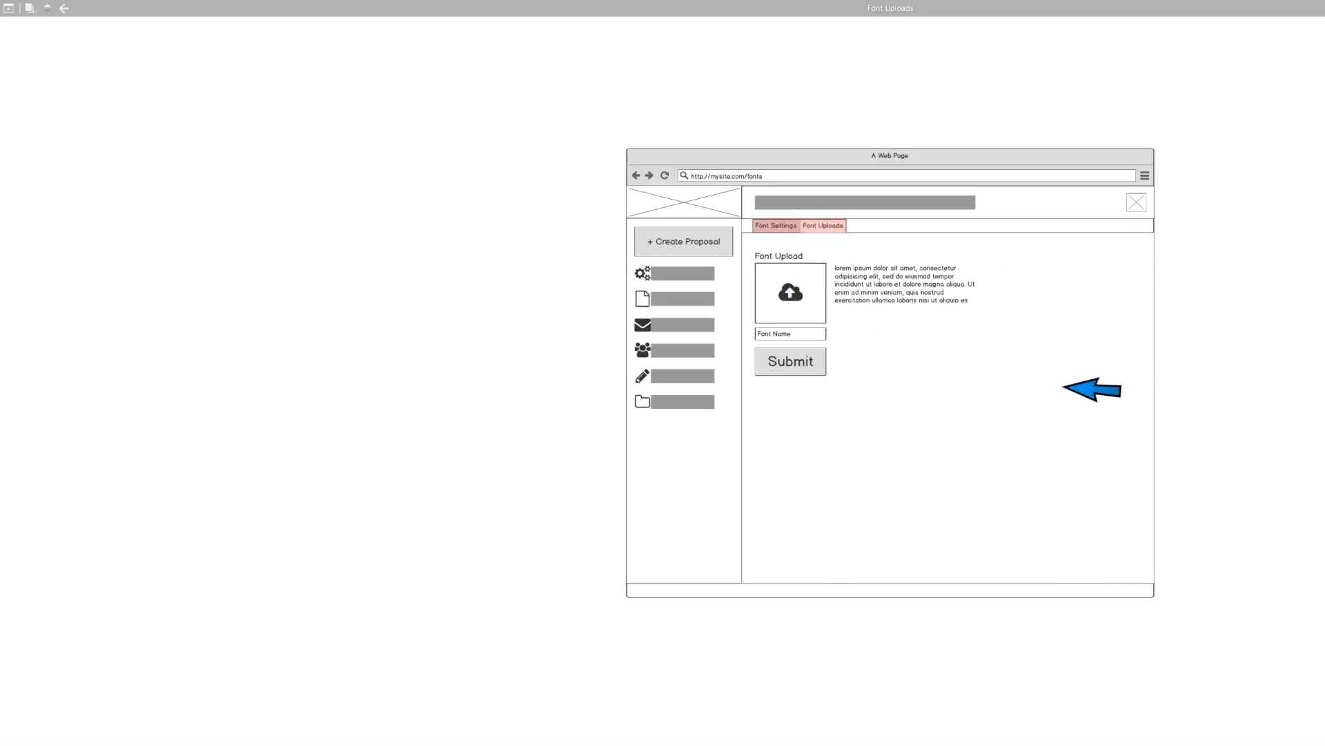
{"action": "left_click", "coordinate": [768, 231]}
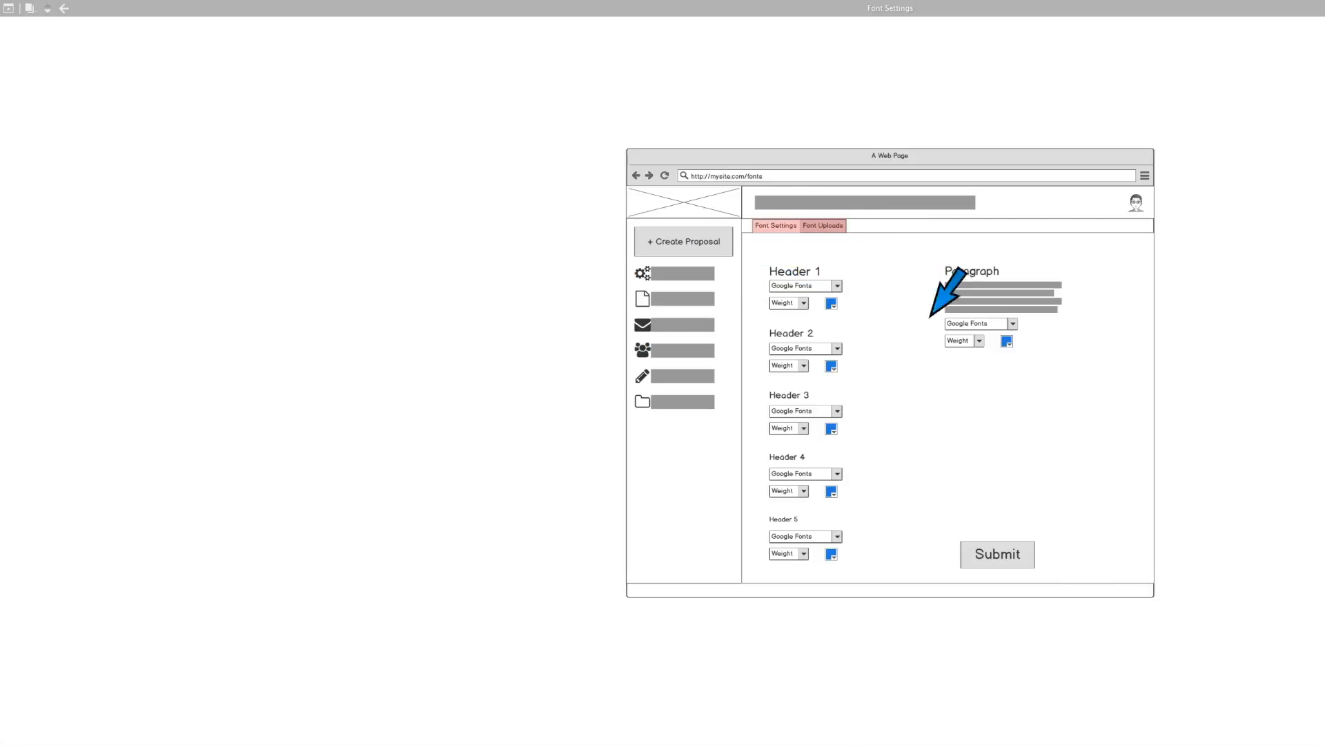
{"action": "key", "text": "Escape"}
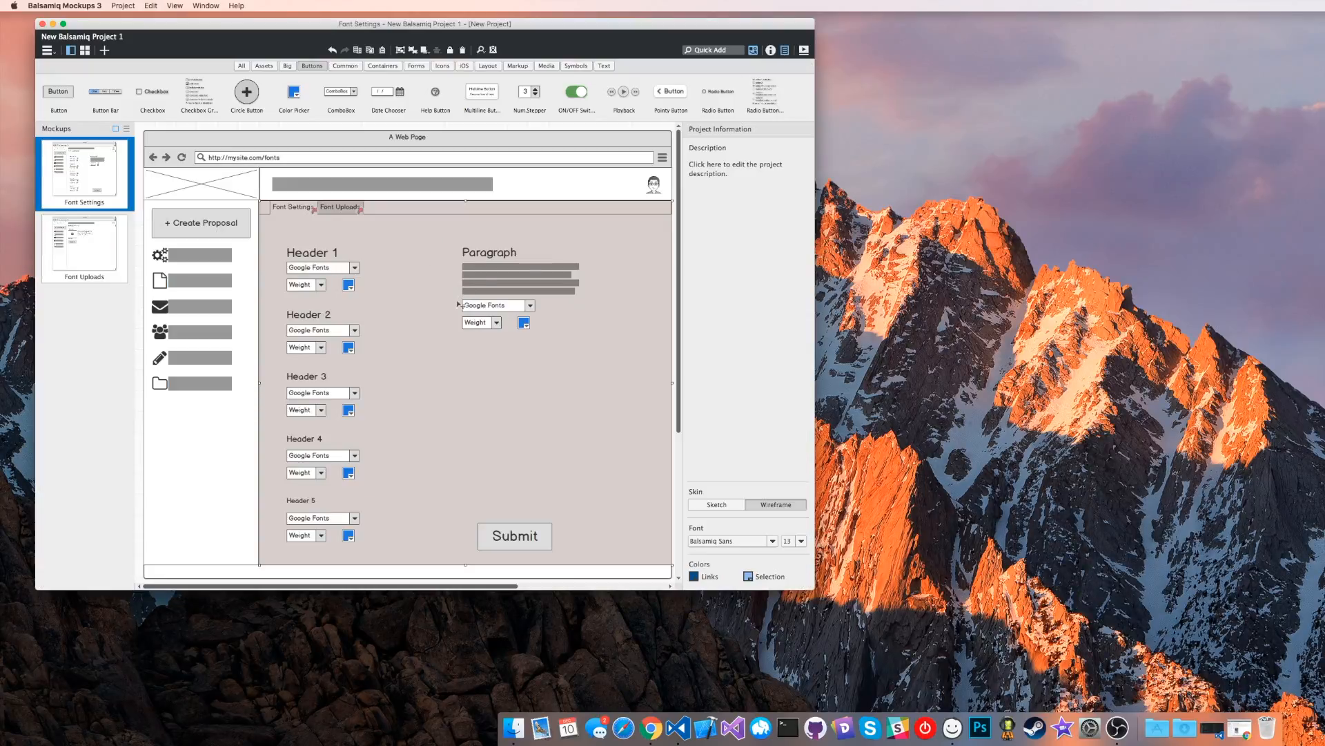
Select the avatar image in the Font Settings header and display its properties.
{"action": "left_click", "coordinate": [716, 268]}
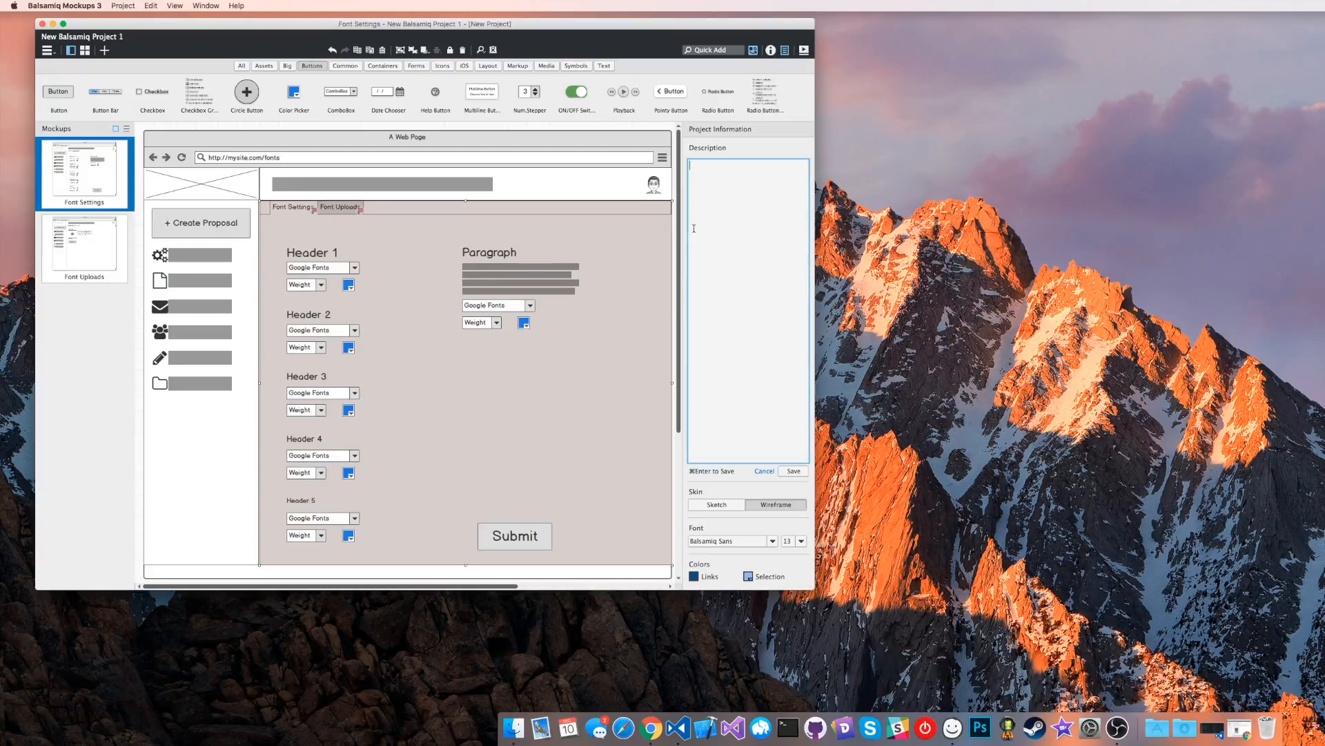
{"action": "left_click", "coordinate": [652, 185]}
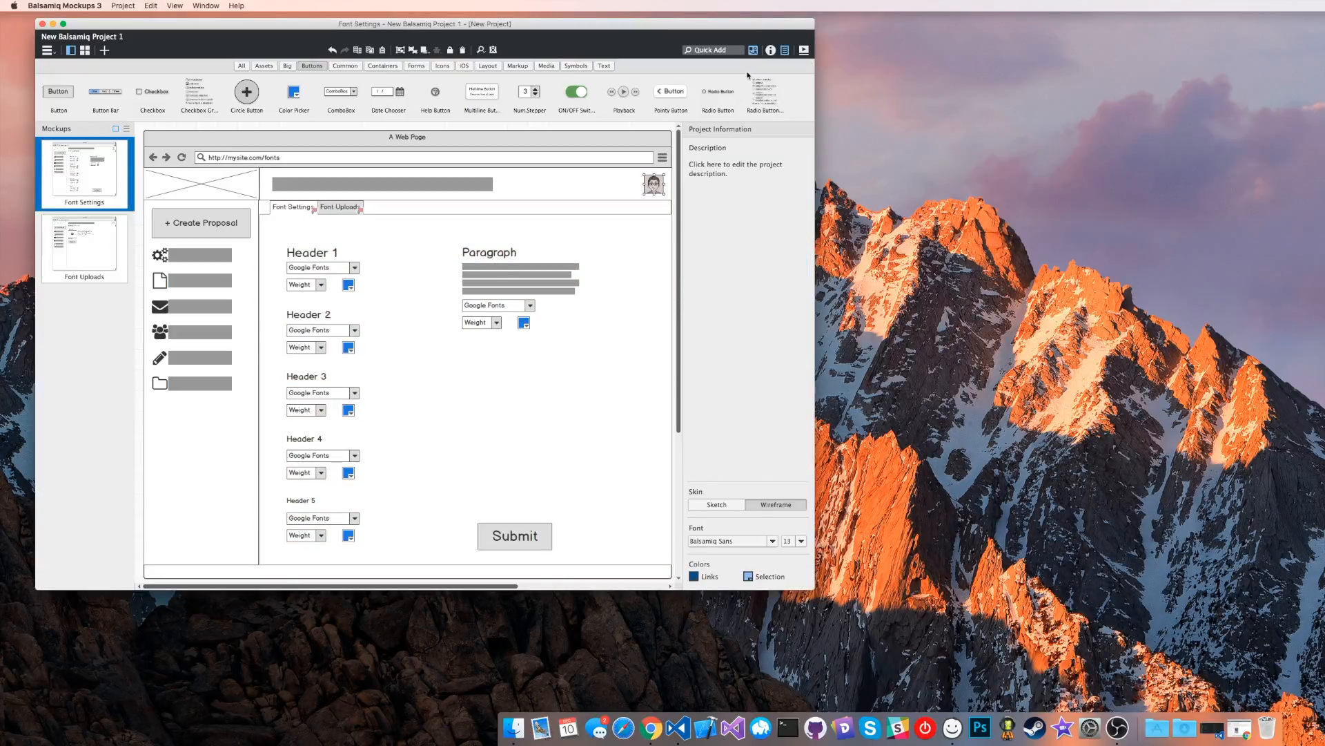
{"action": "left_click", "coordinate": [770, 51]}
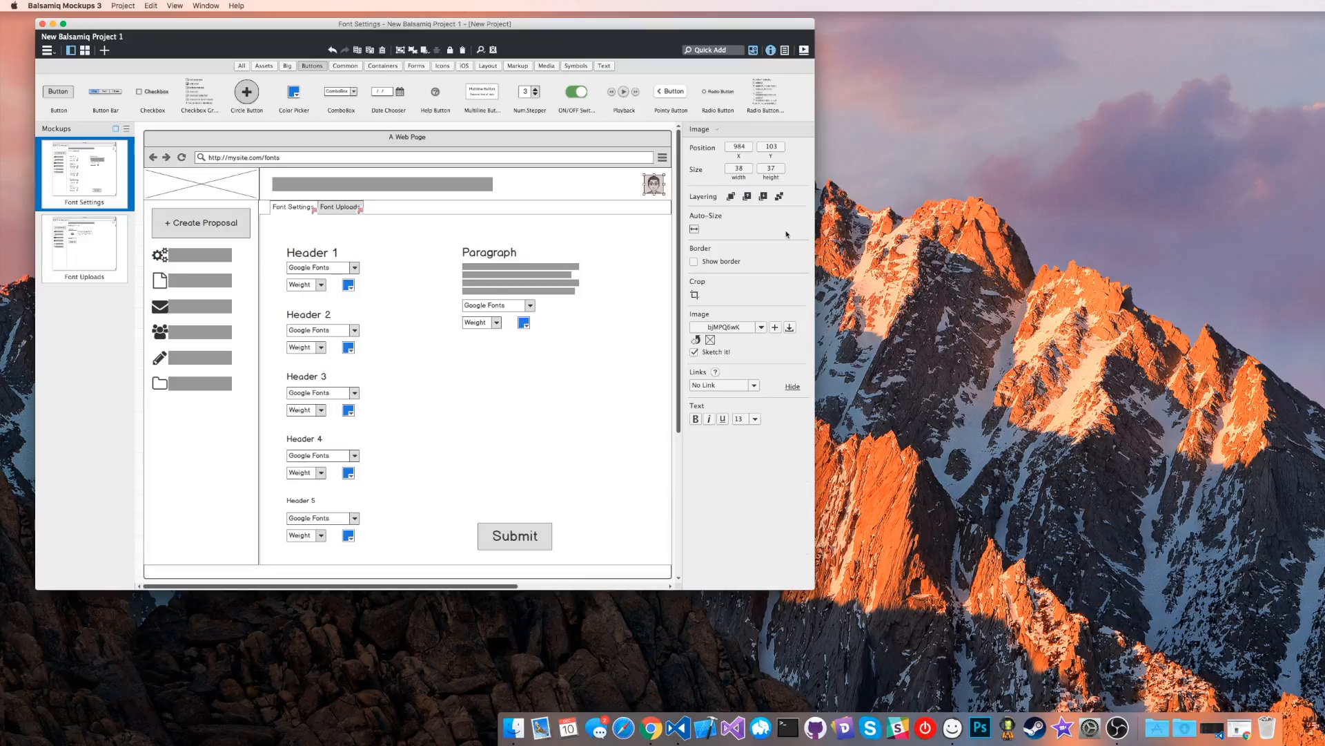